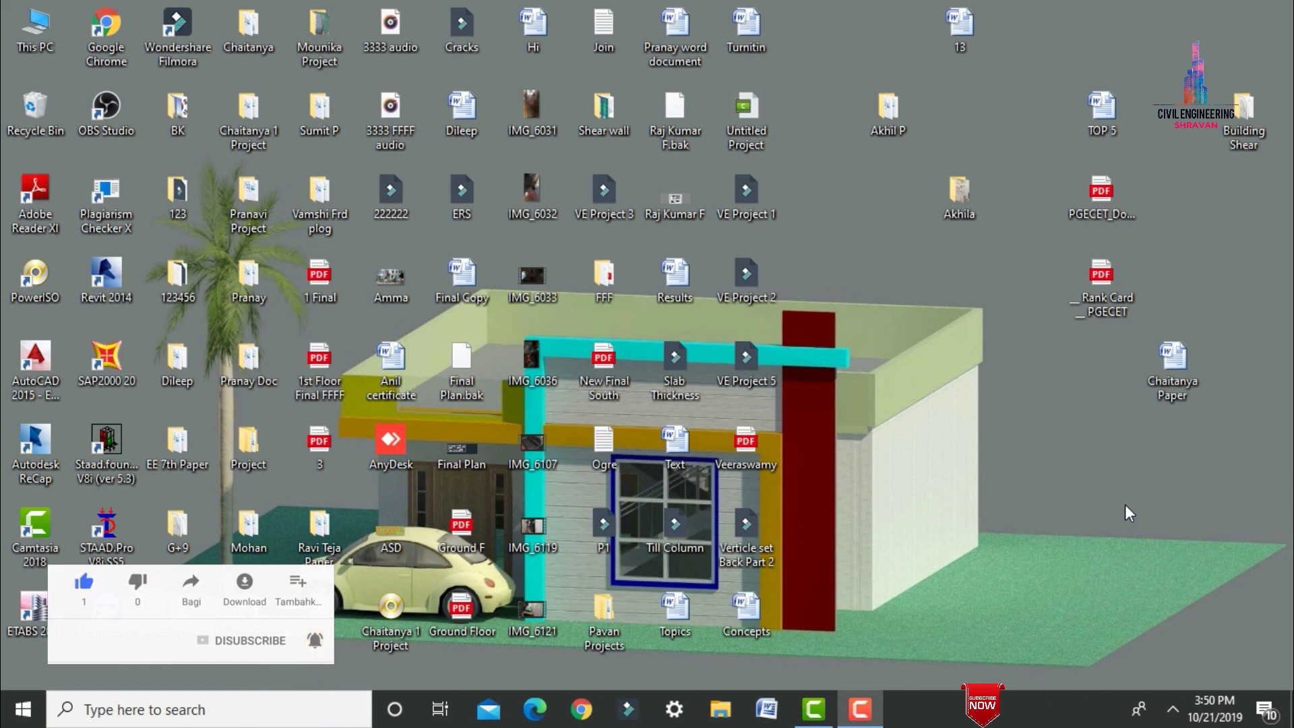
Step: Launch STAAD.Pro and create a Space structure project named G+5 G in meters and kilonewtons, closing the floating RAM toolbar
double_click(109, 553)
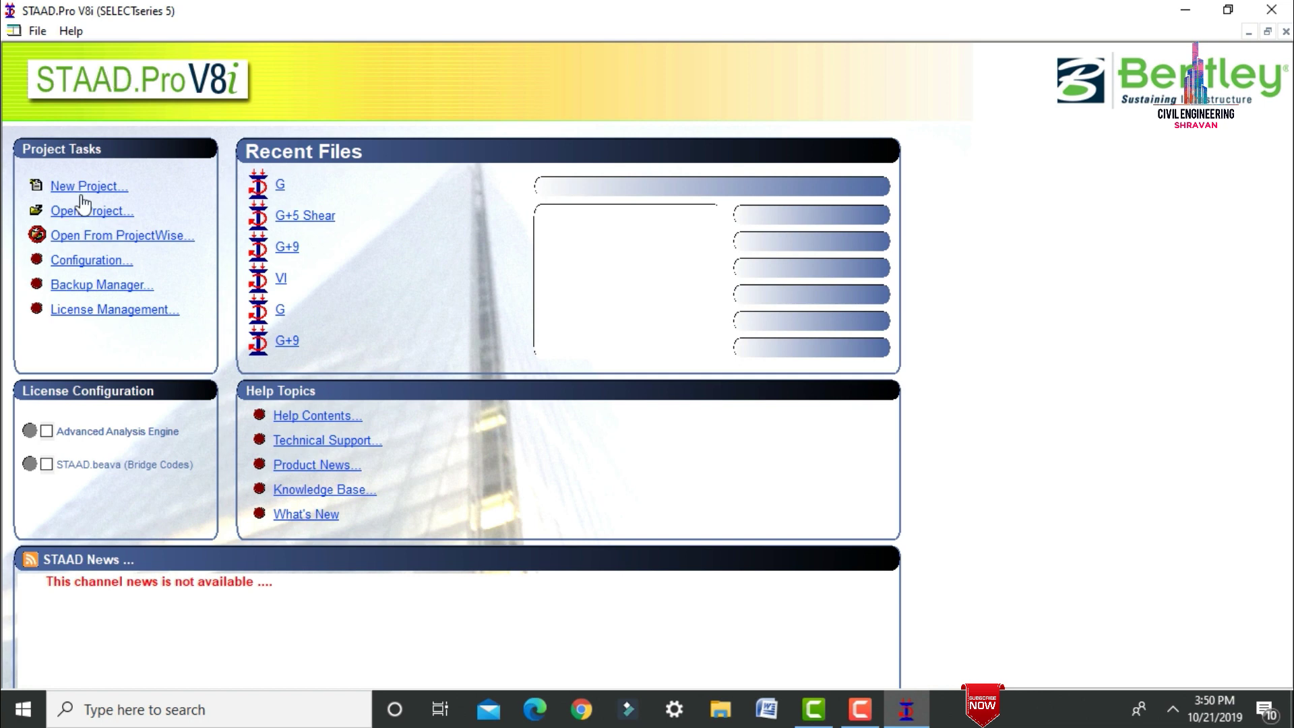
left_click(86, 188)
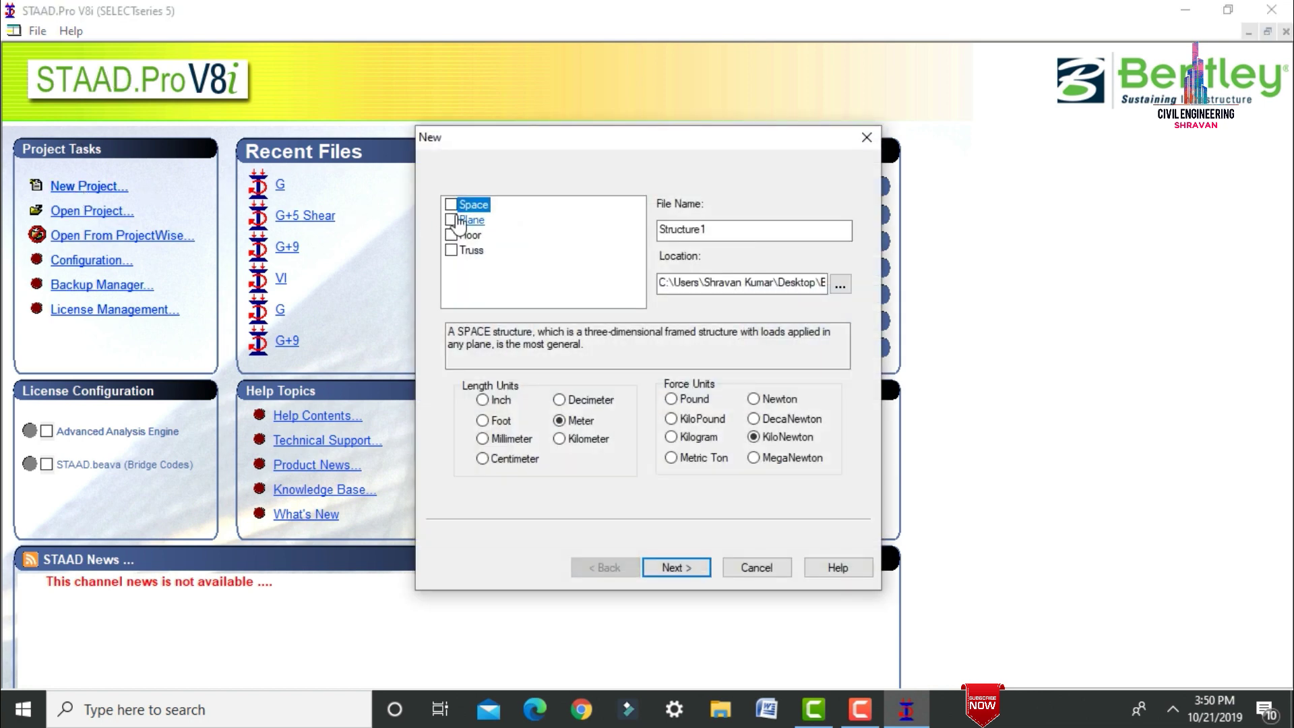
double_click(786, 229)
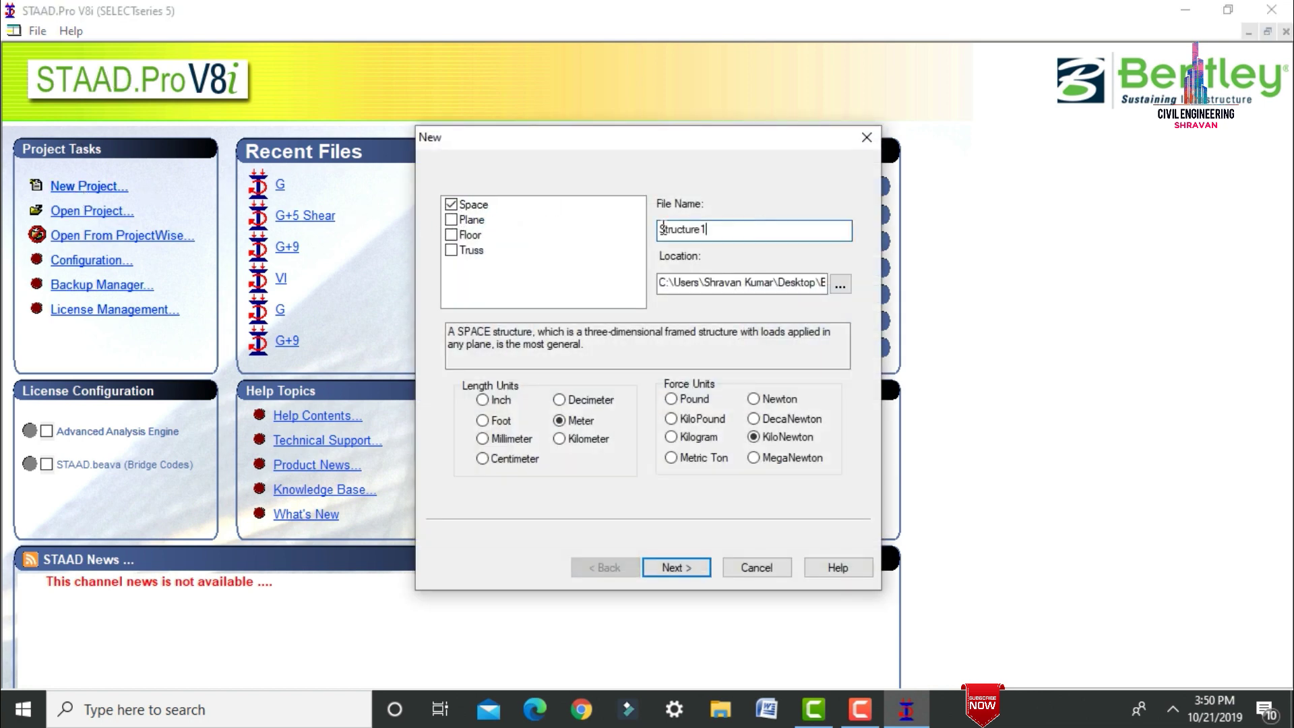
type("G+5 G")
left_click(665, 570)
left_click(665, 572)
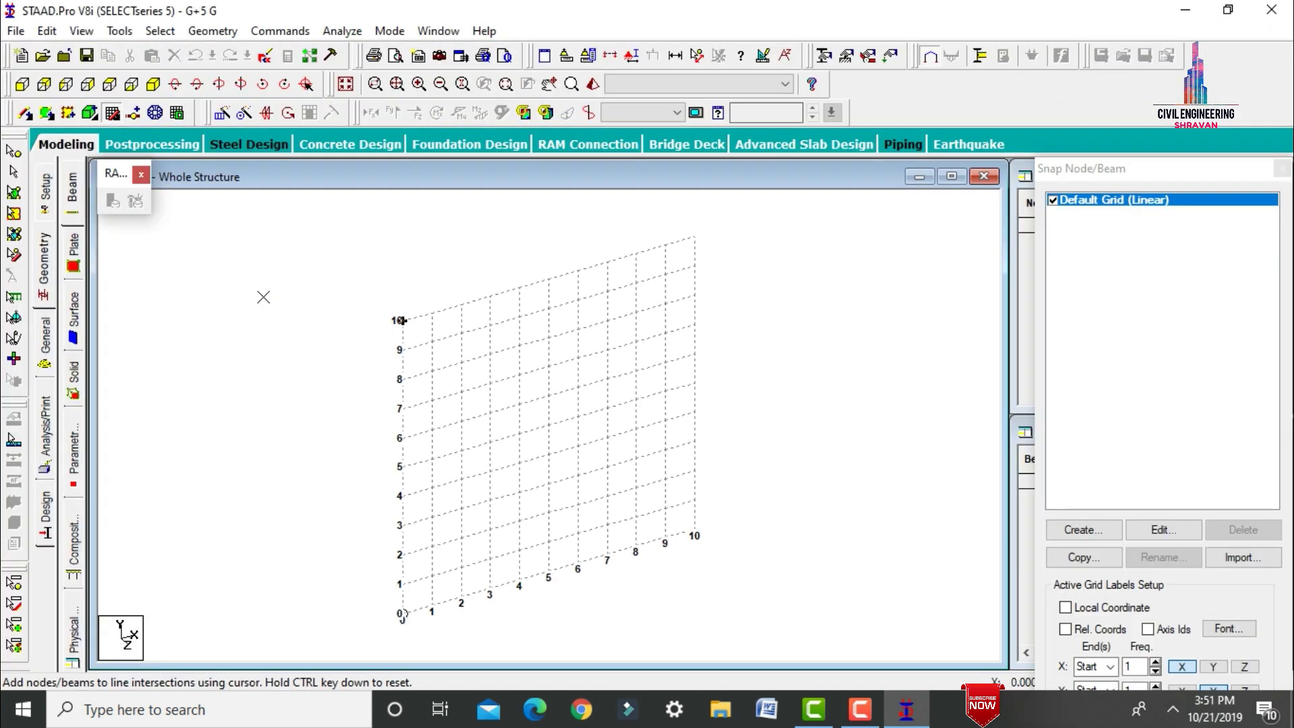
left_click(142, 175)
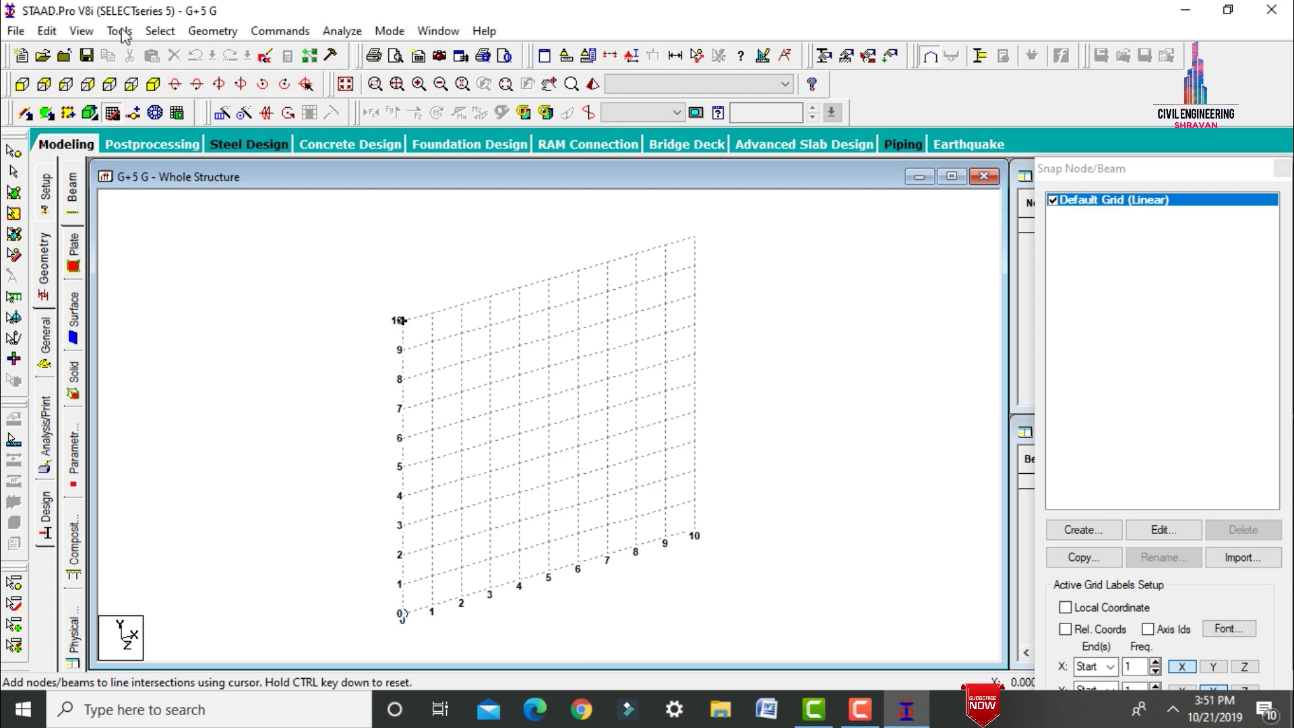
Step: Run the Structure Wizard and start a Bay Frame from the Frame Models prototypes
left_click(213, 32)
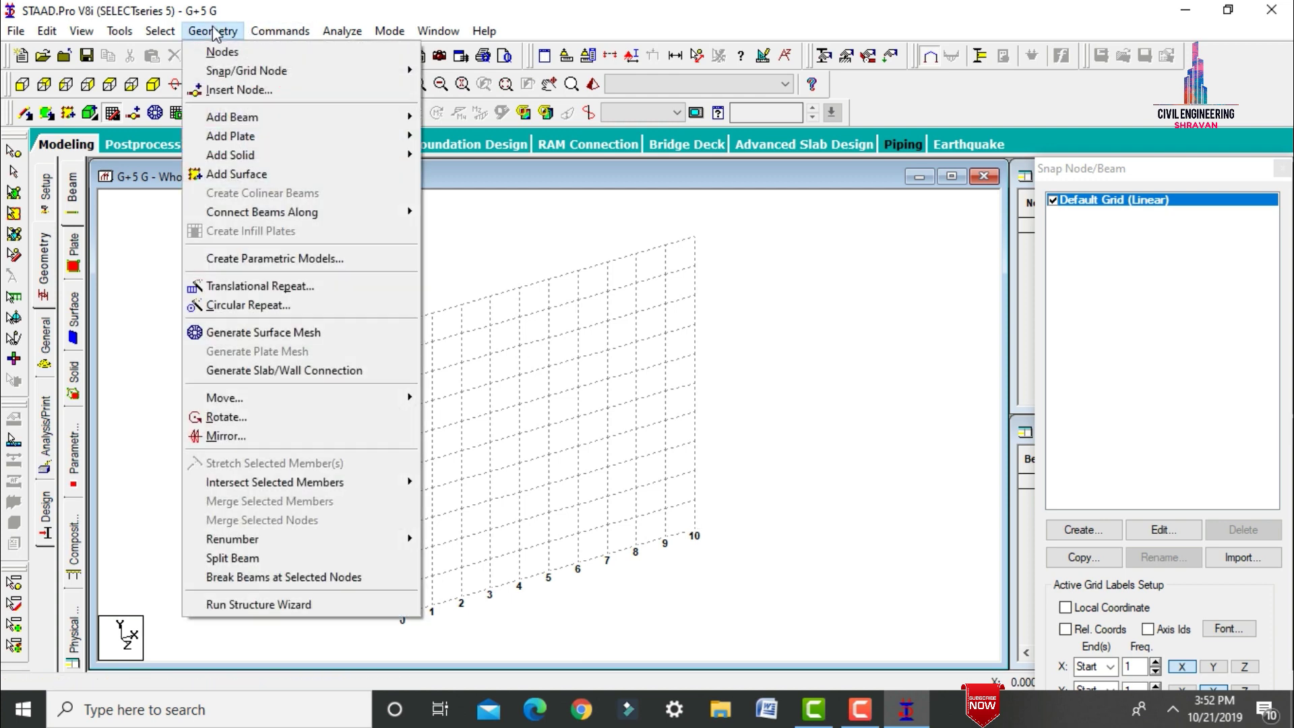
left_click(259, 605)
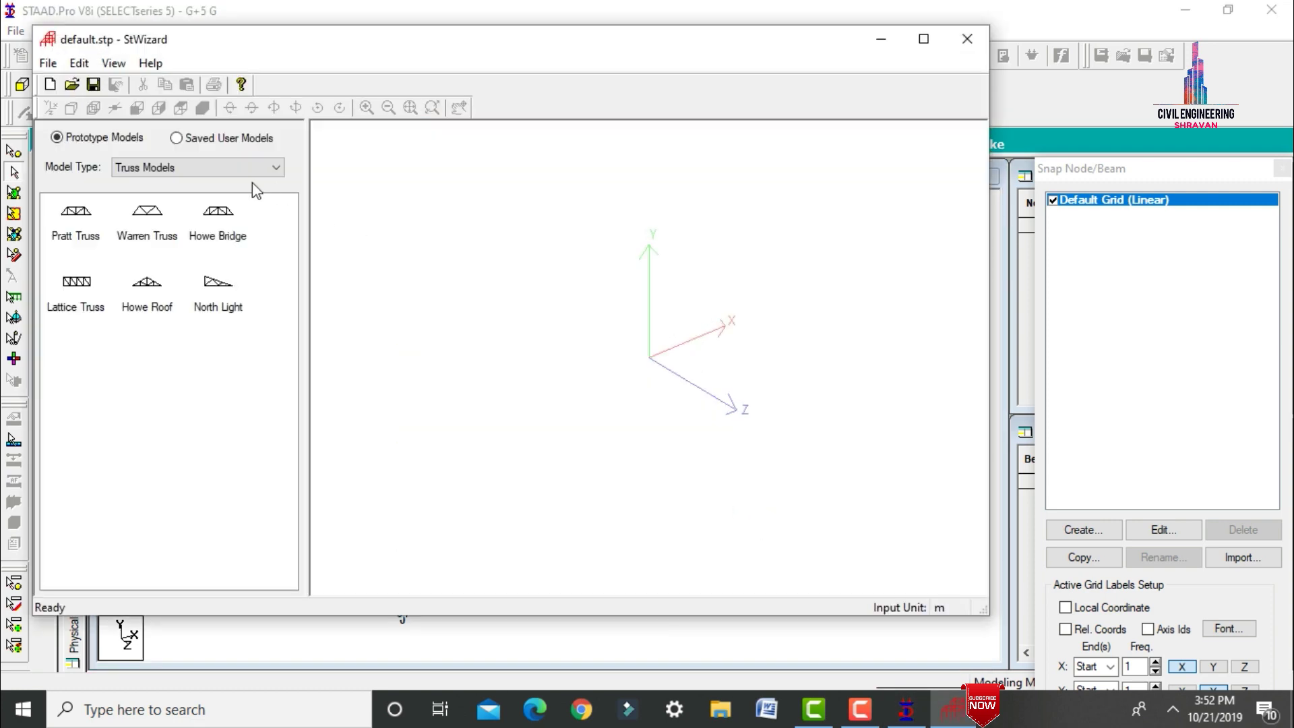
left_click(208, 173)
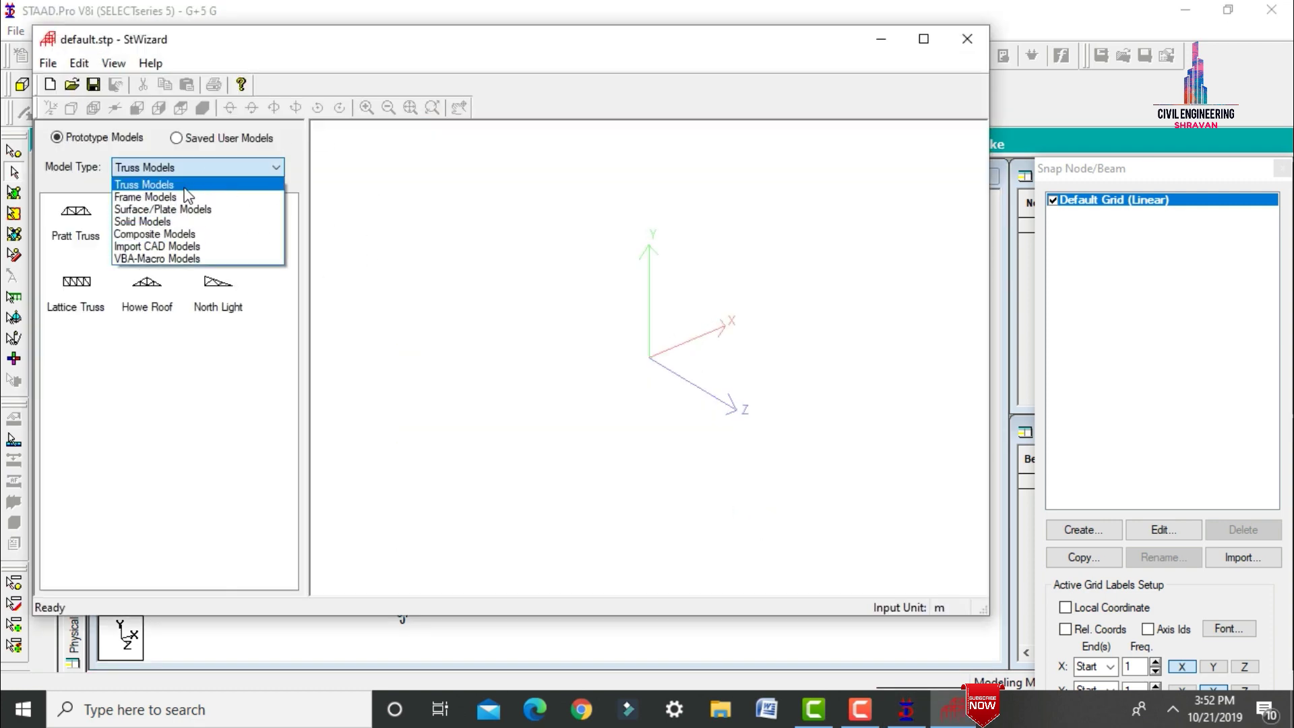
left_click(184, 199)
double_click(87, 219)
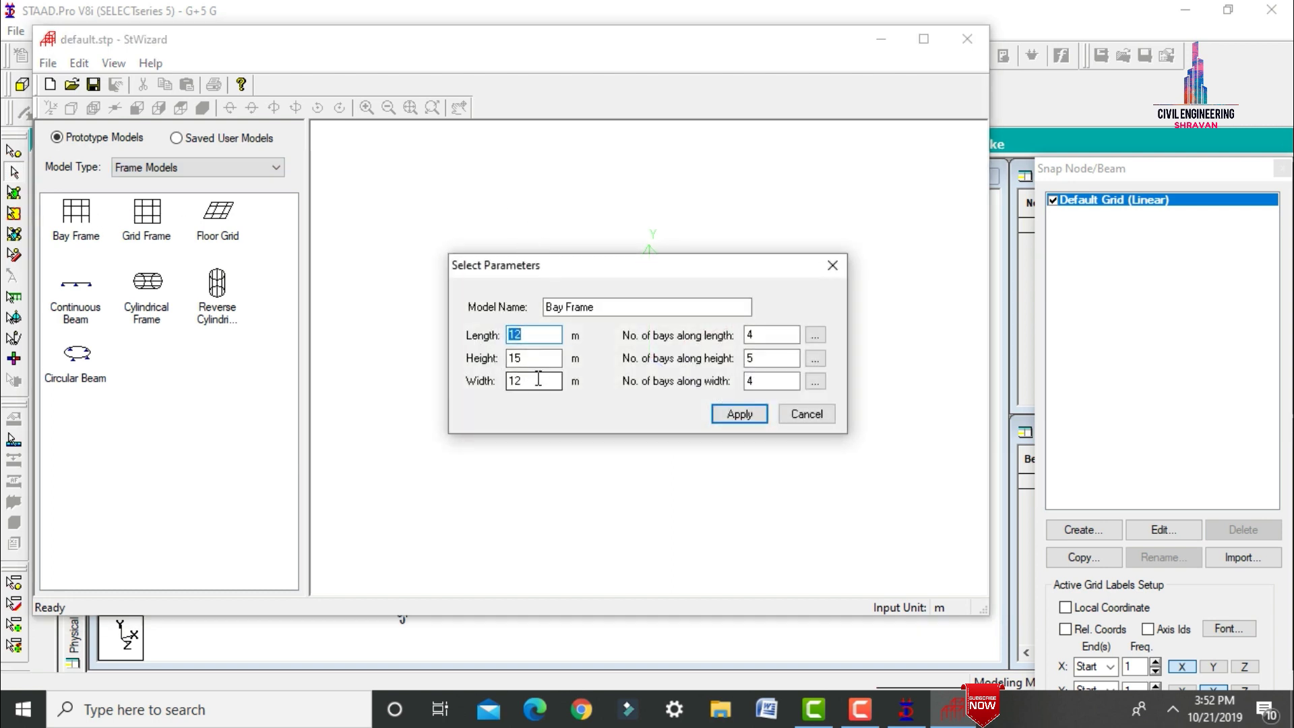
Step: Generate the bay frame 21 m long, 18 m high and 18 m wide, with 7, 6 and 6 bays respectively
left_click(797, 337)
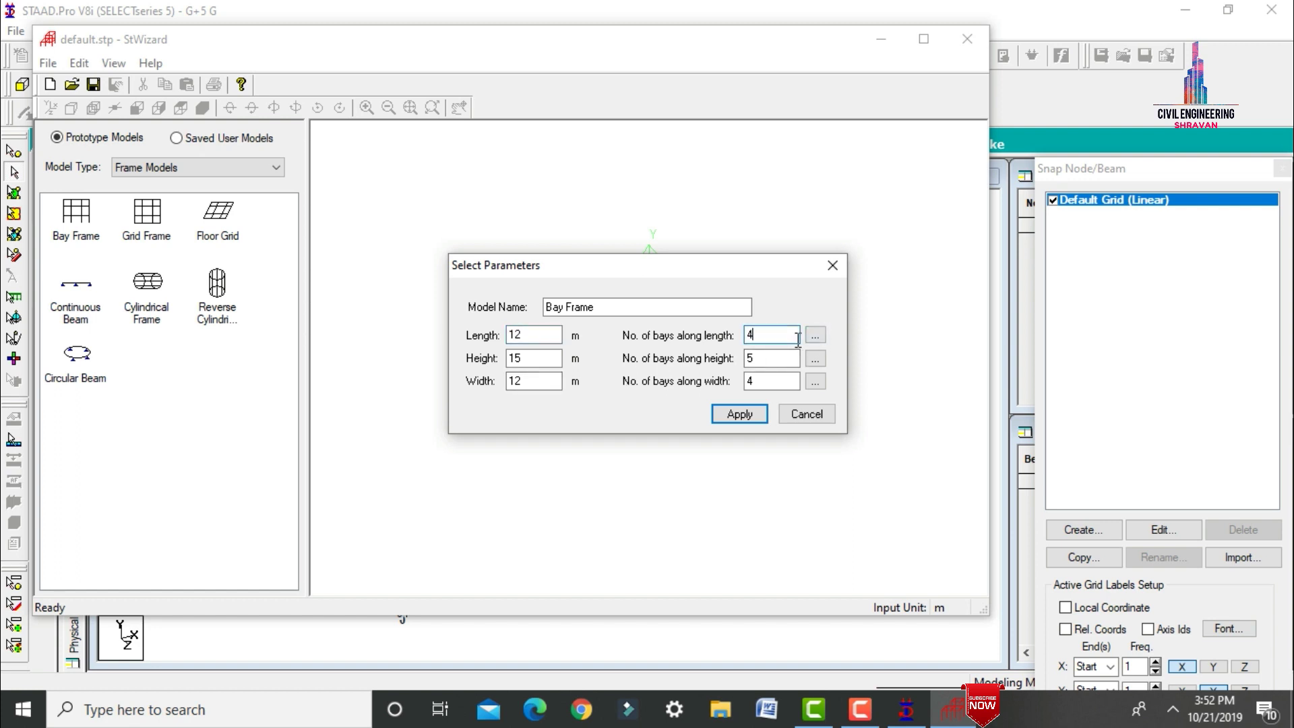
left_click(790, 358)
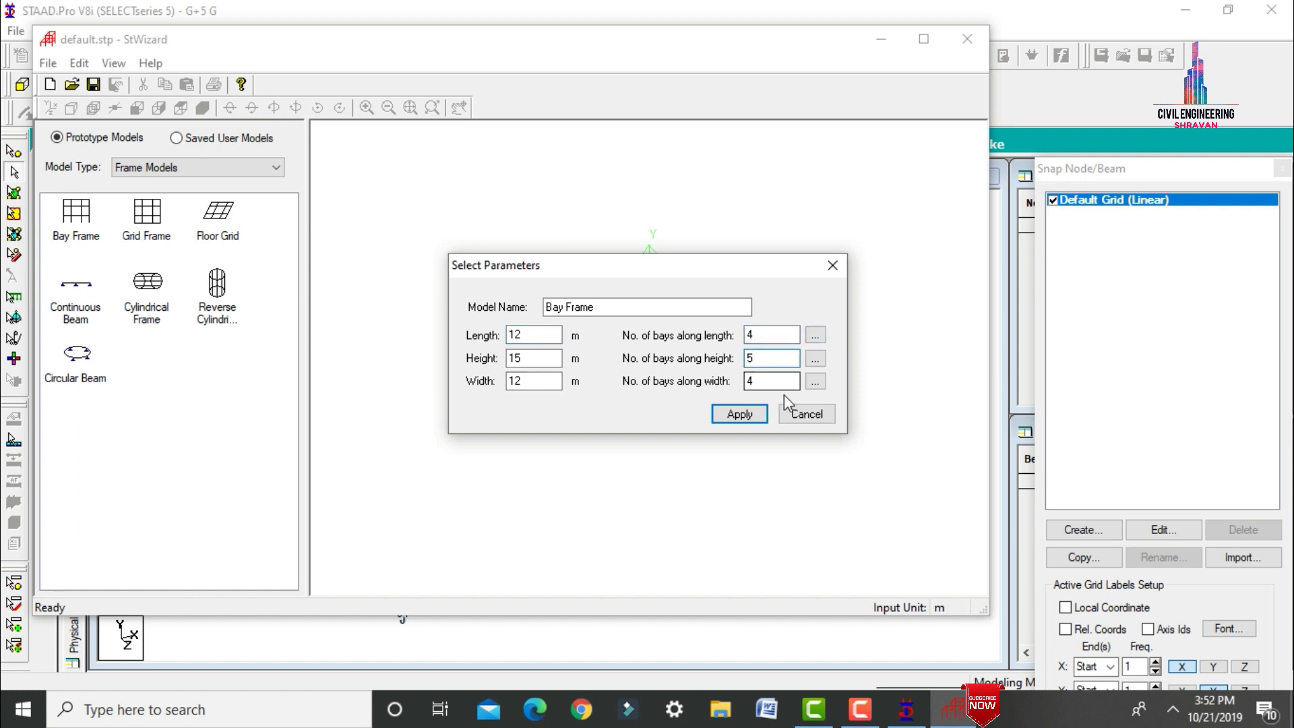
left_click(782, 385)
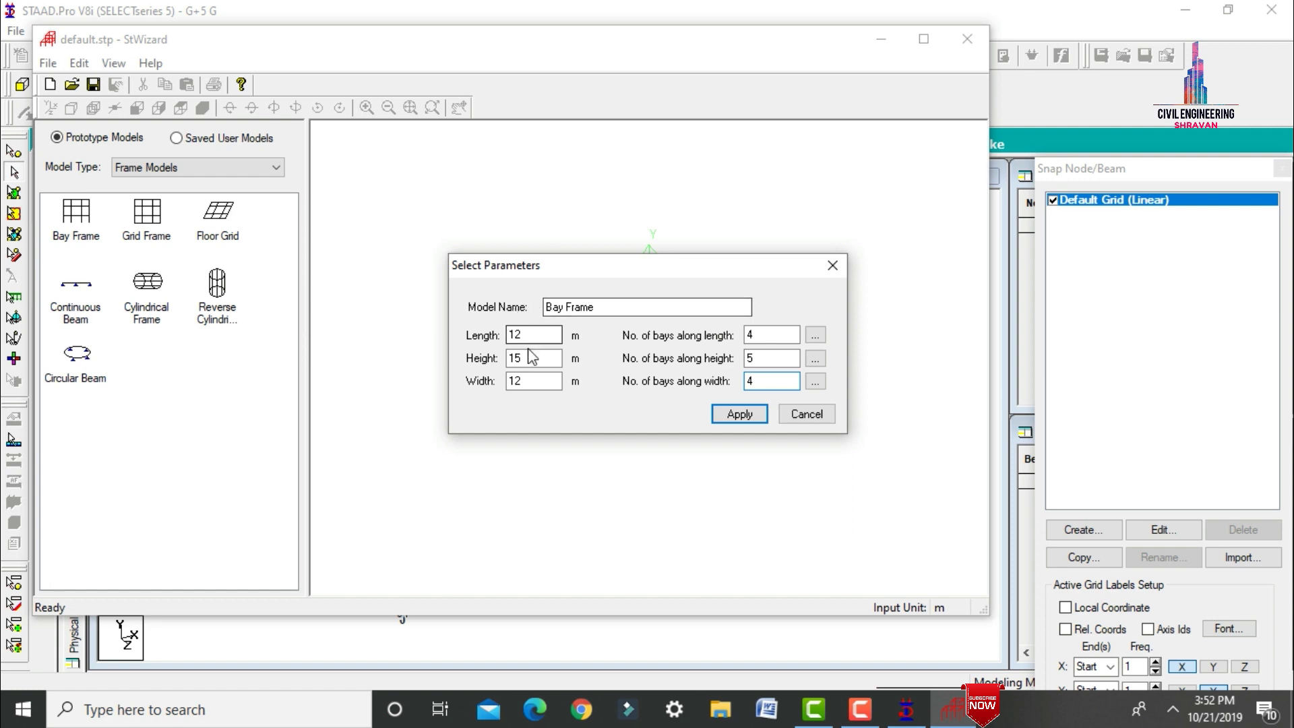
left_click_drag(538, 335, 485, 335)
type("21")
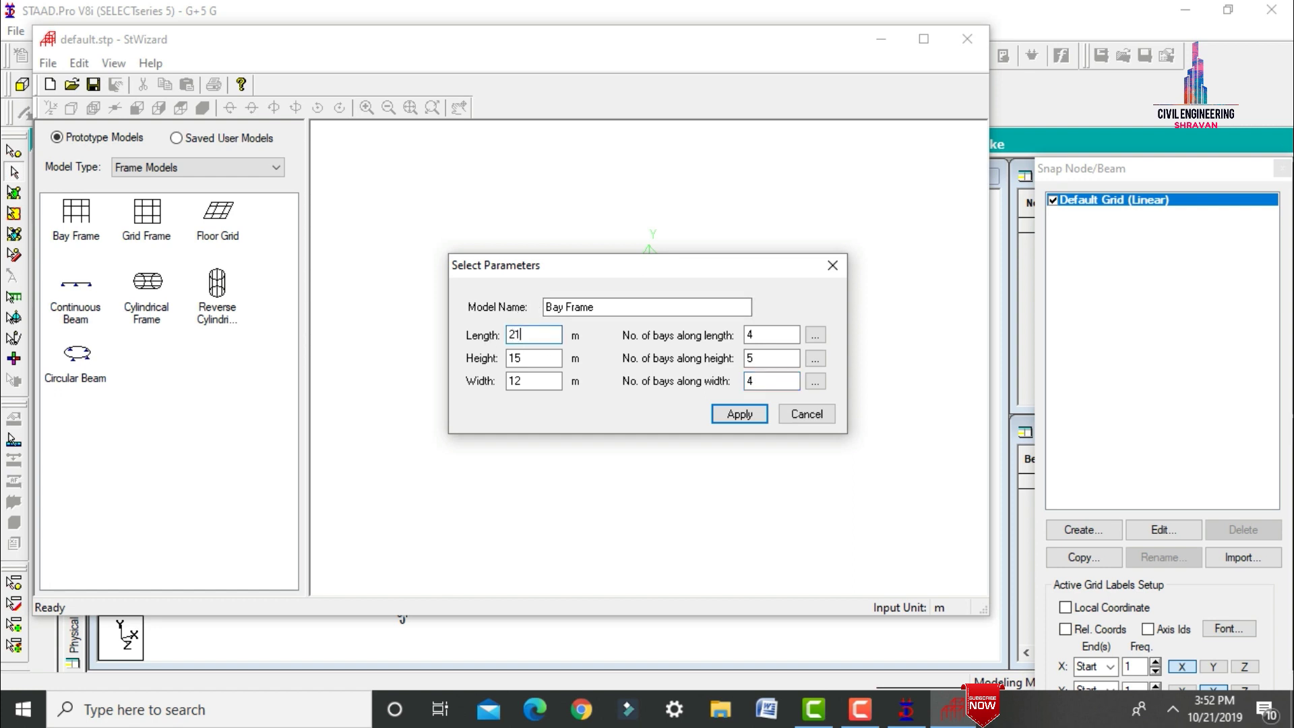
key("Tab")
key("Tab")
type("18")
key("Tab")
key("Tab")
left_click(741, 413)
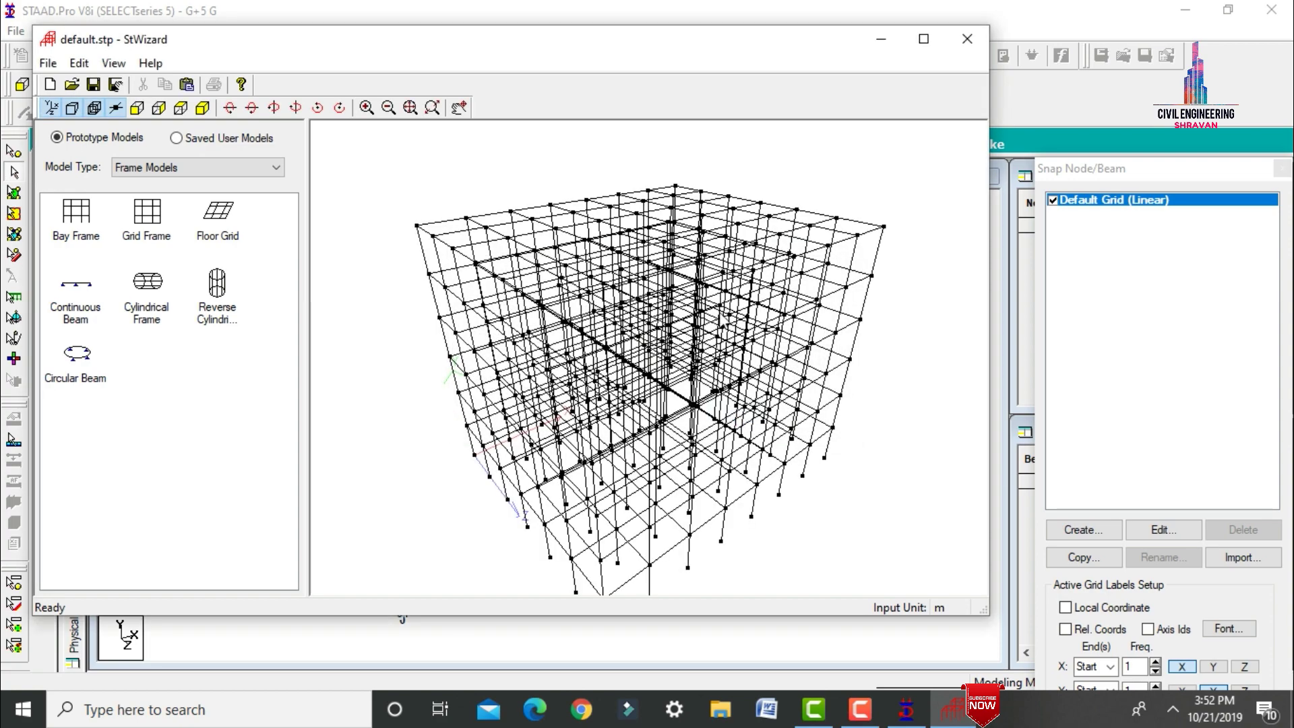
Step: Close the wizard and merge the bay frame prototype into the structure at X, Y, Z offsets of 0 m
left_click_drag(720, 321, 650, 368)
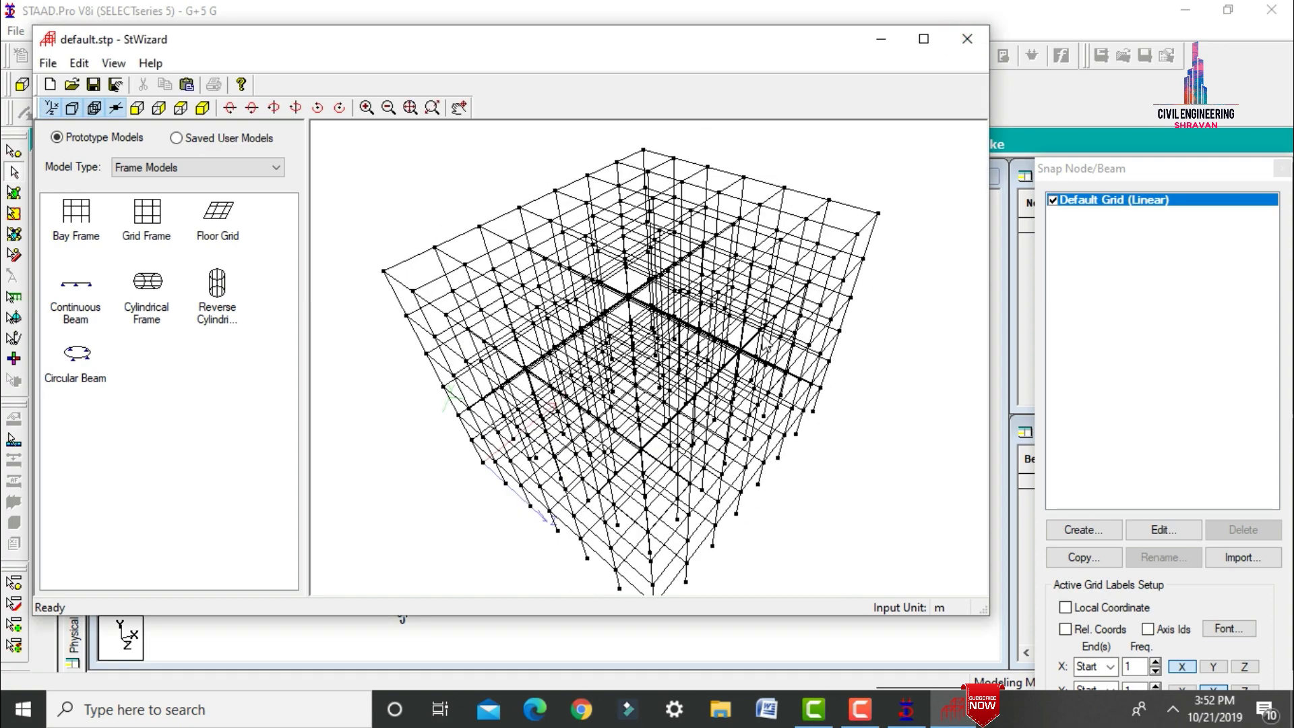
left_click_drag(763, 345, 809, 348)
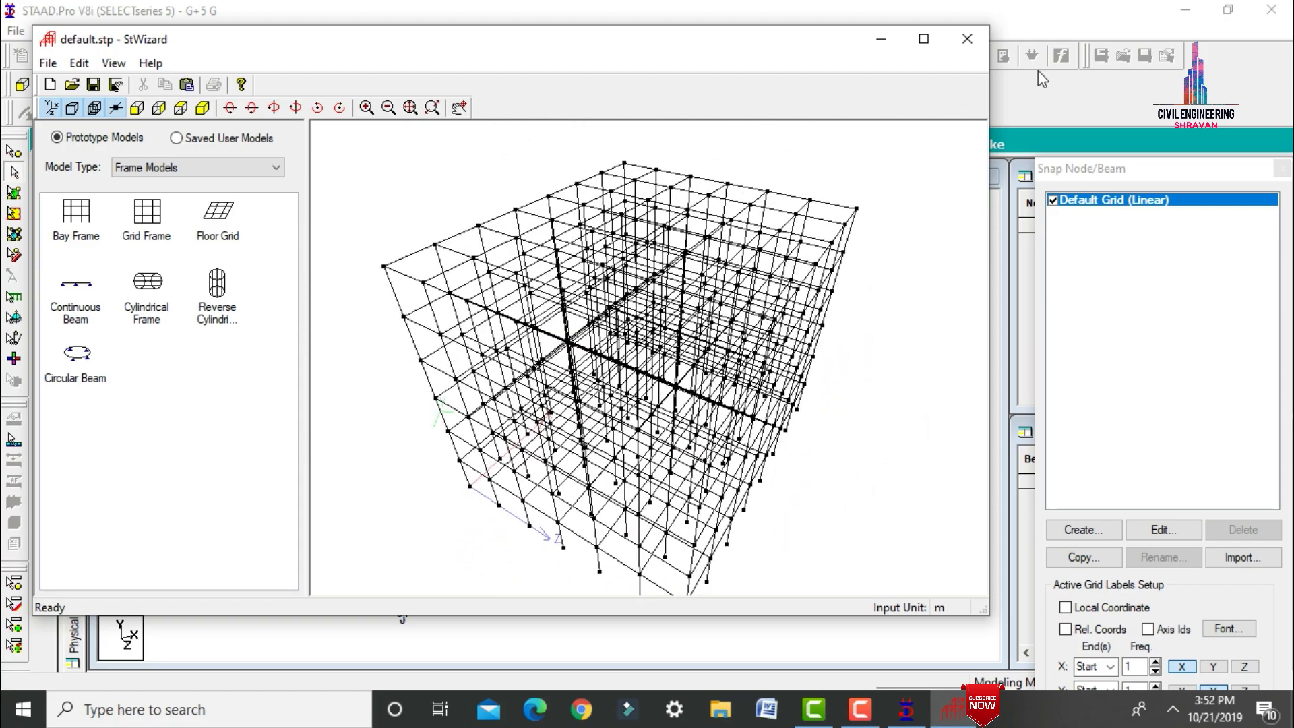
left_click(968, 39)
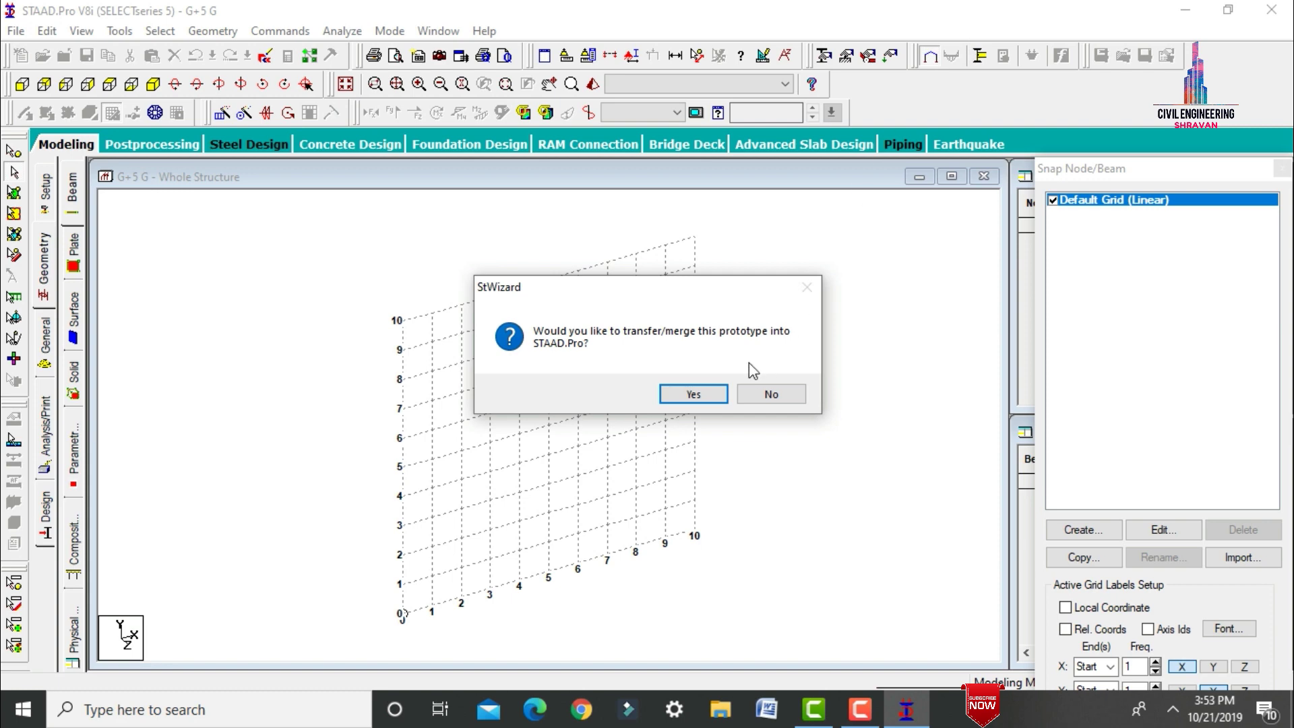
left_click(694, 394)
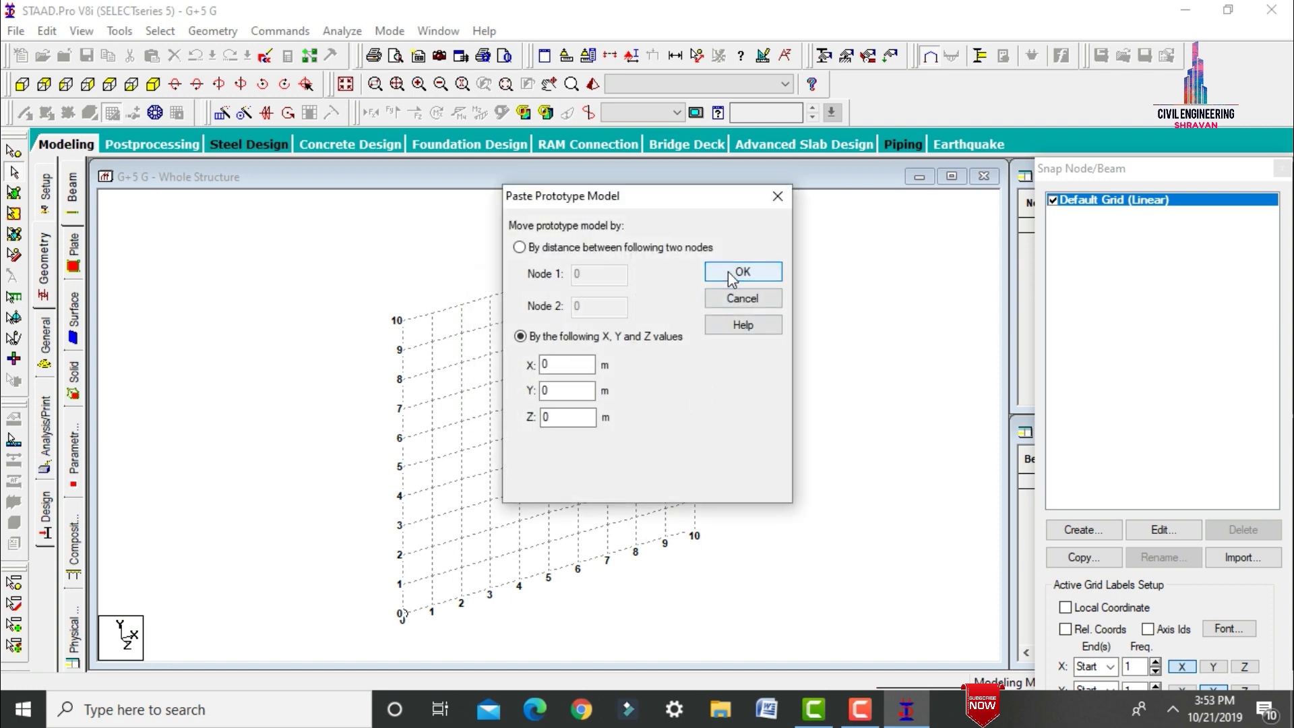
left_click(732, 277)
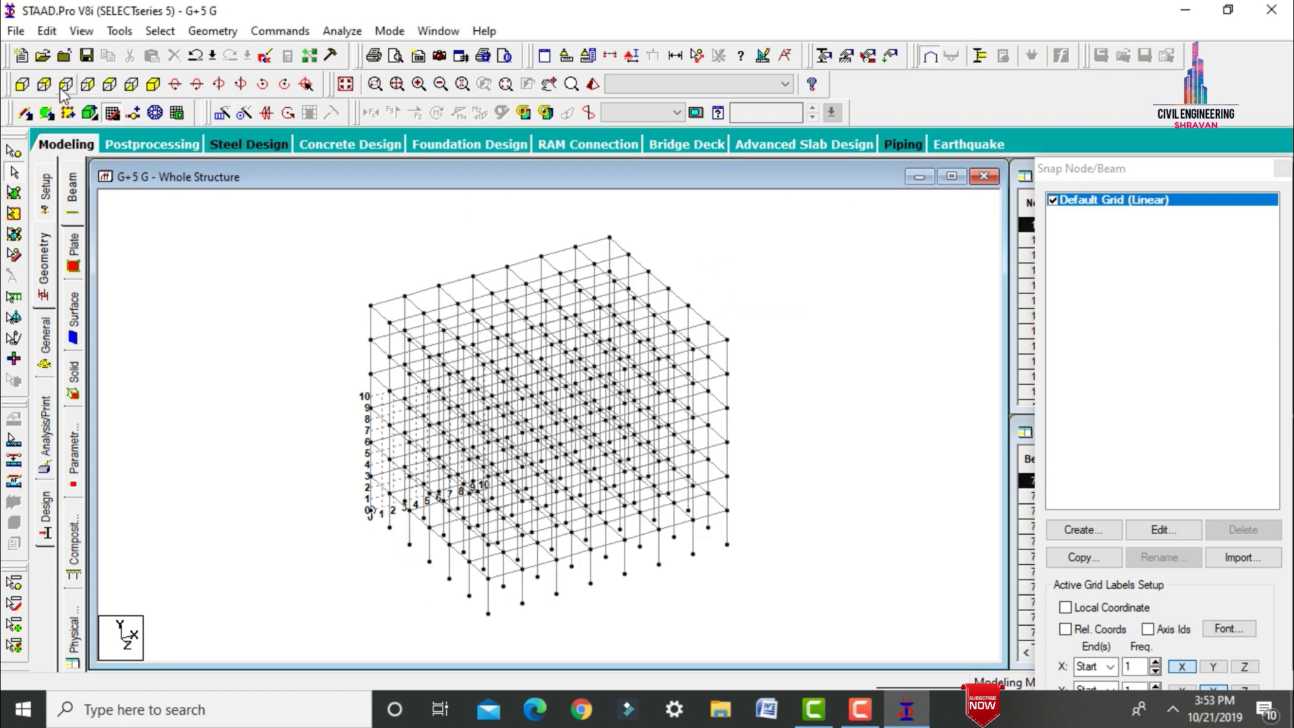
Step: Hide the snap grid and isolate the frame's lowest storey from the front with a window section
left_click(27, 86)
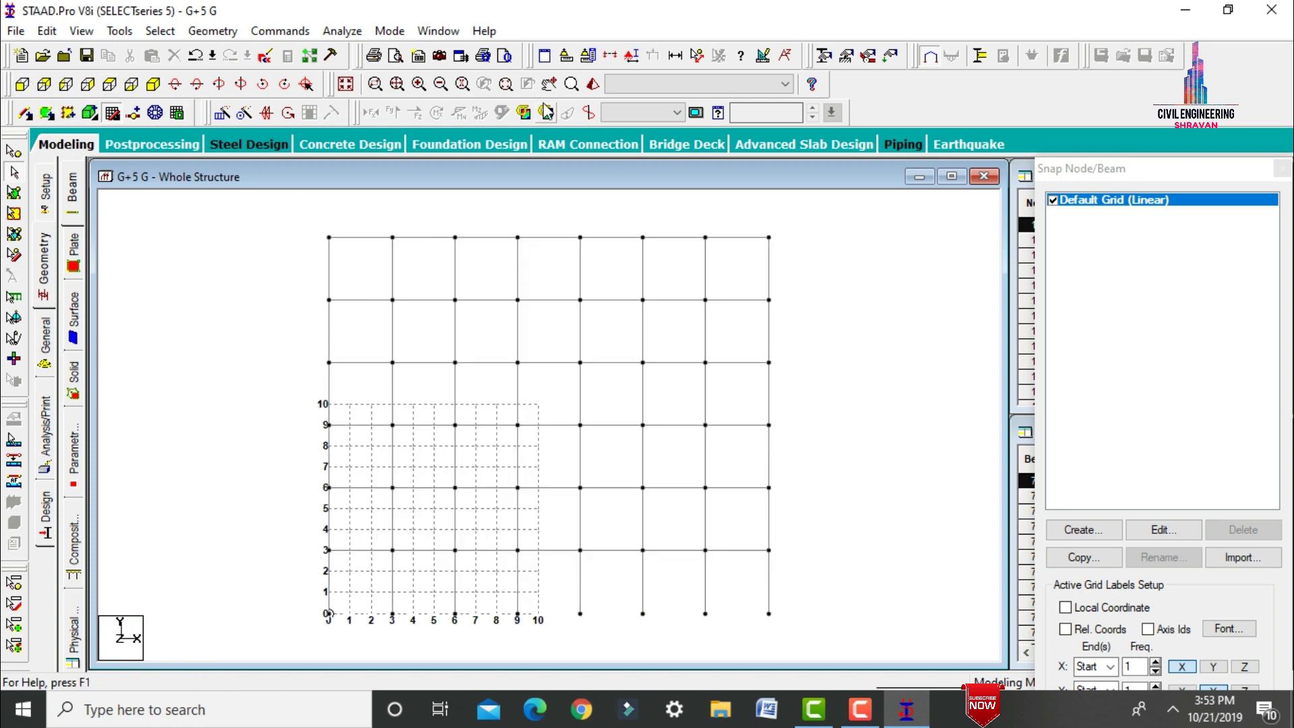
left_click(111, 116)
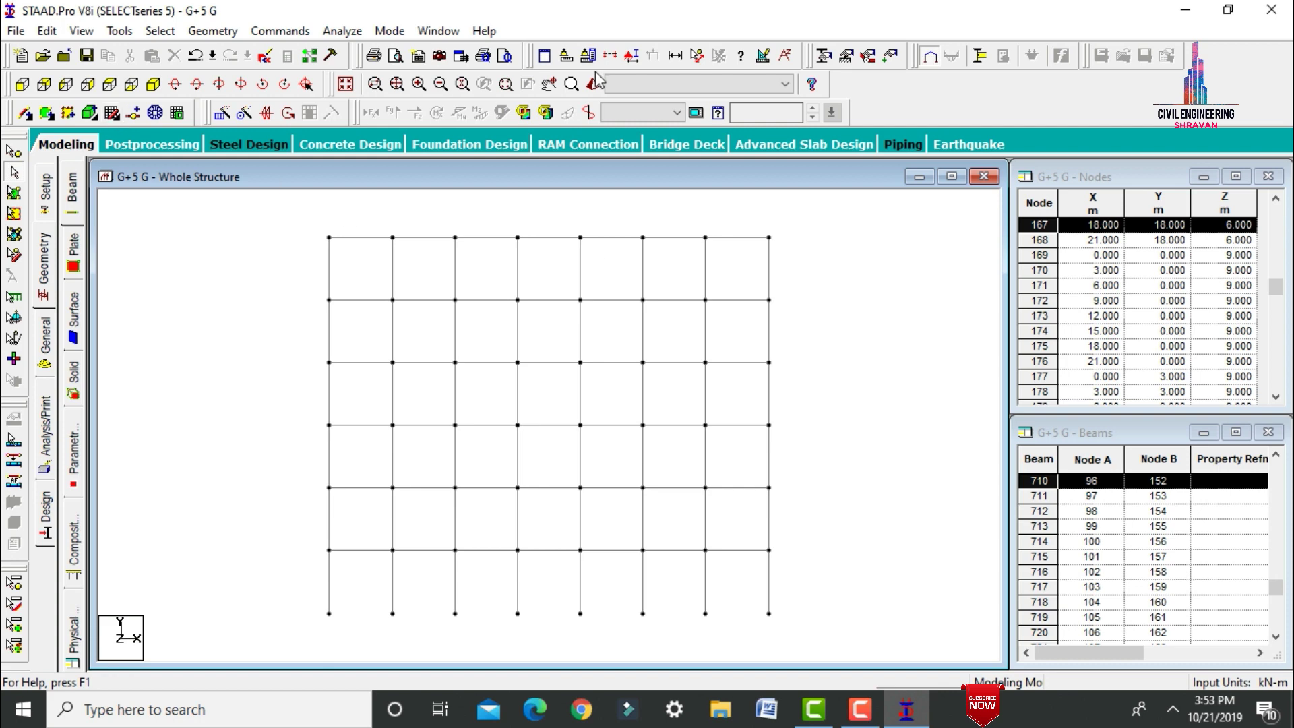
left_click(610, 56)
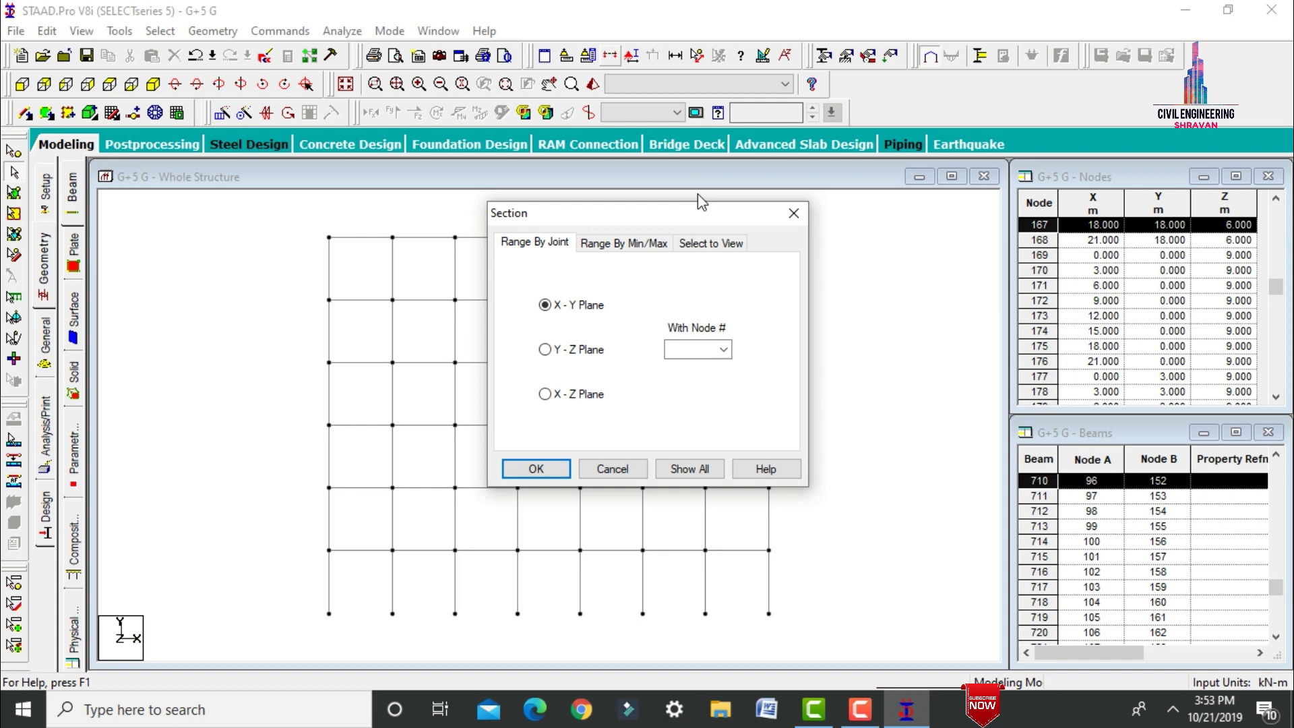
left_click(699, 244)
left_click(536, 469)
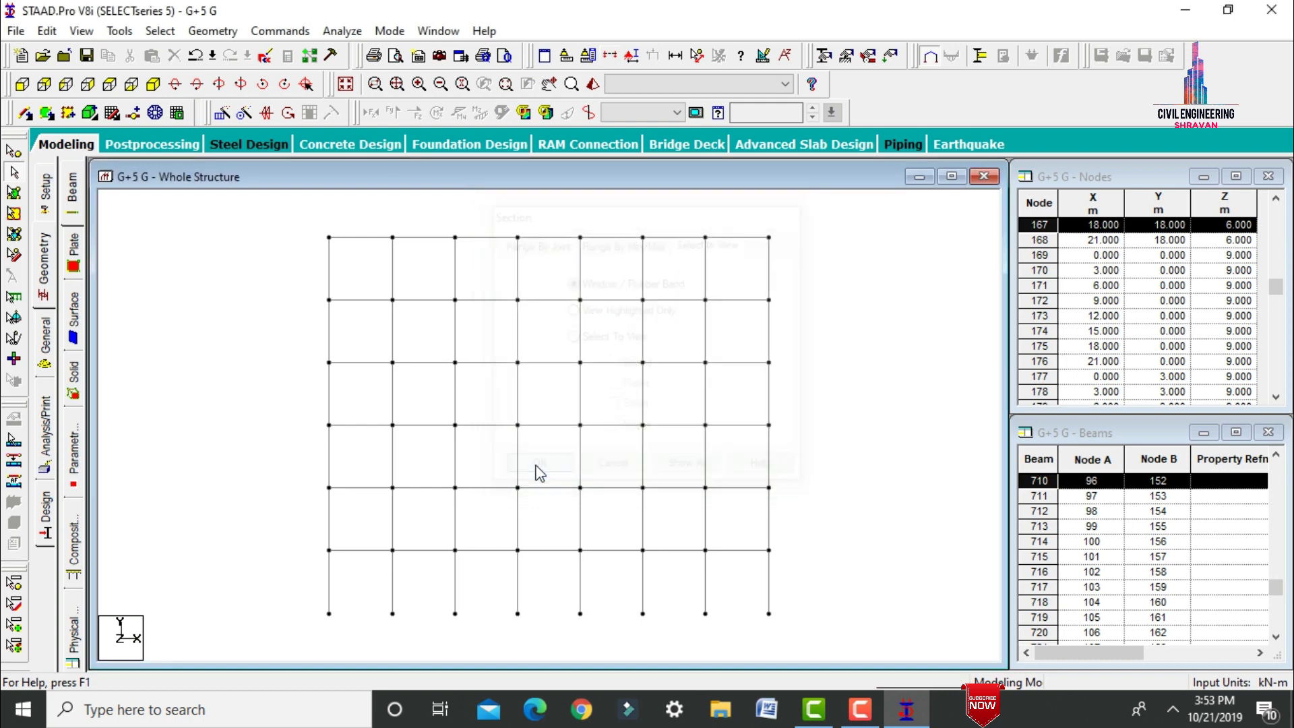
left_click_drag(303, 549, 811, 633)
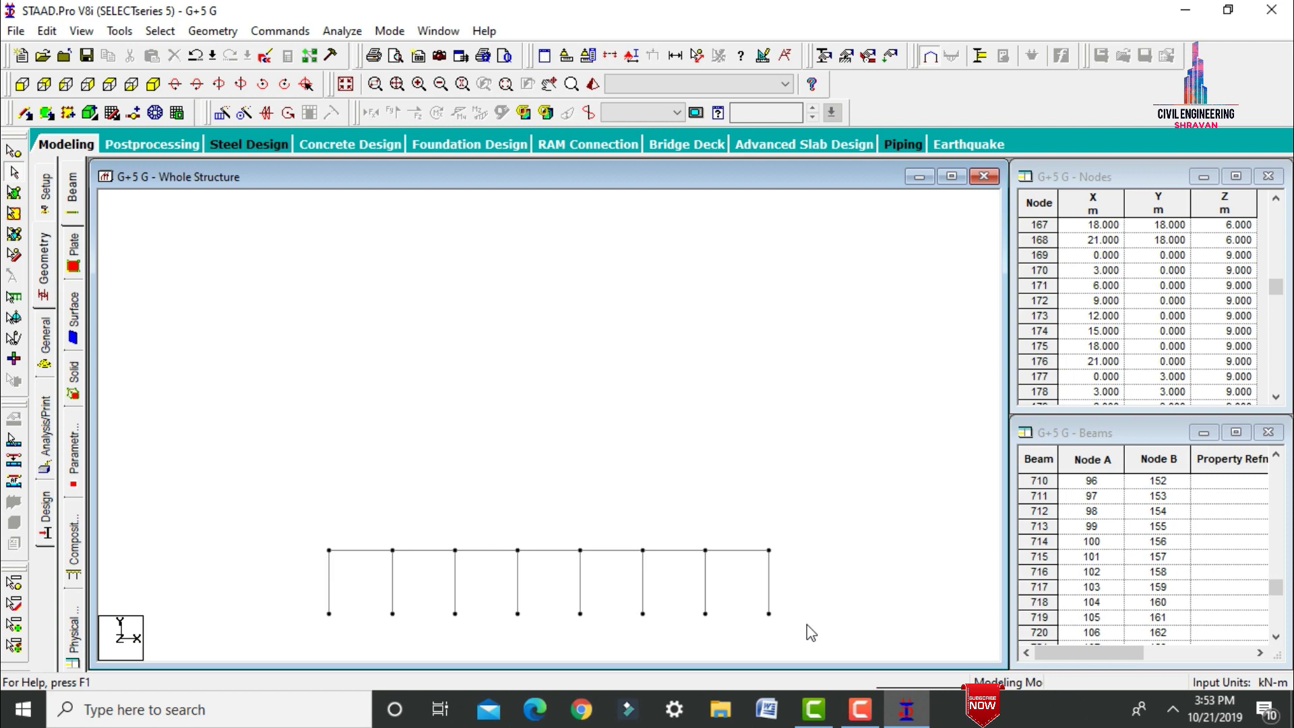
Step: Add a four-noded plate in the back corner bay at the X-Z origin of the isolated storey's beam level
left_click(153, 84)
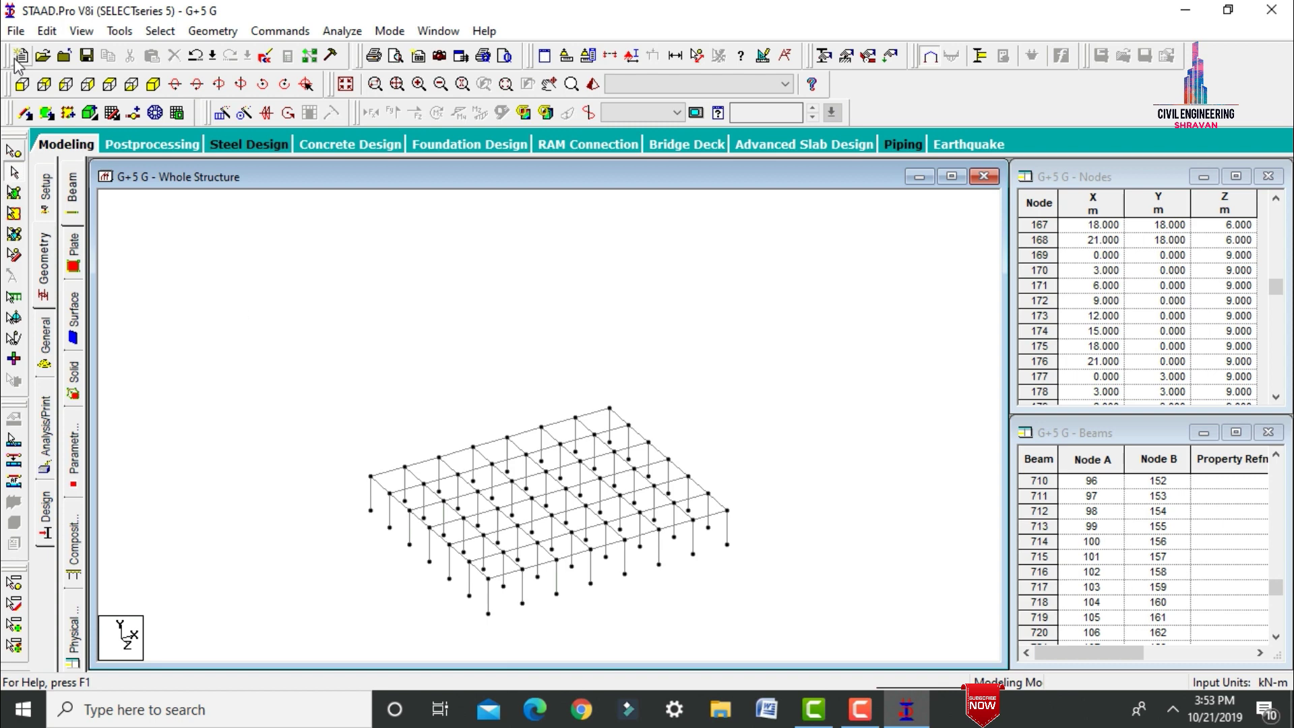
left_click(47, 112)
left_click(371, 476)
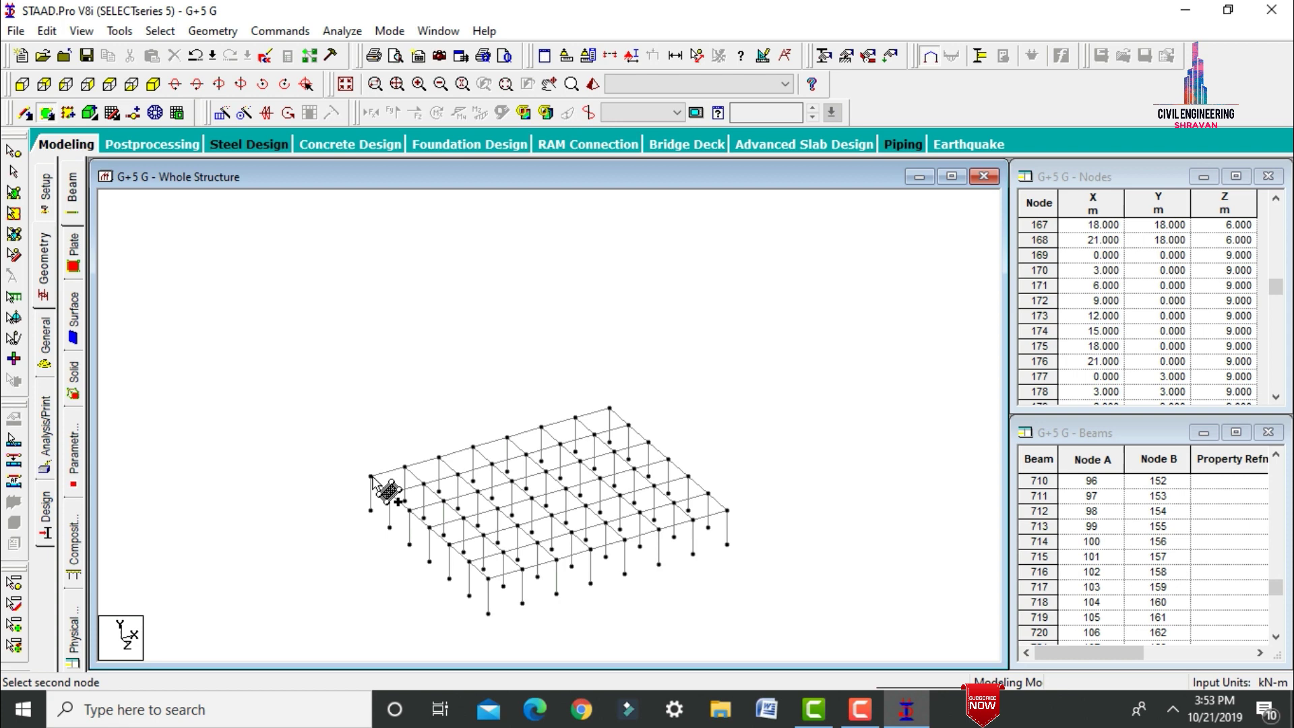
left_click(404, 466)
left_click(423, 484)
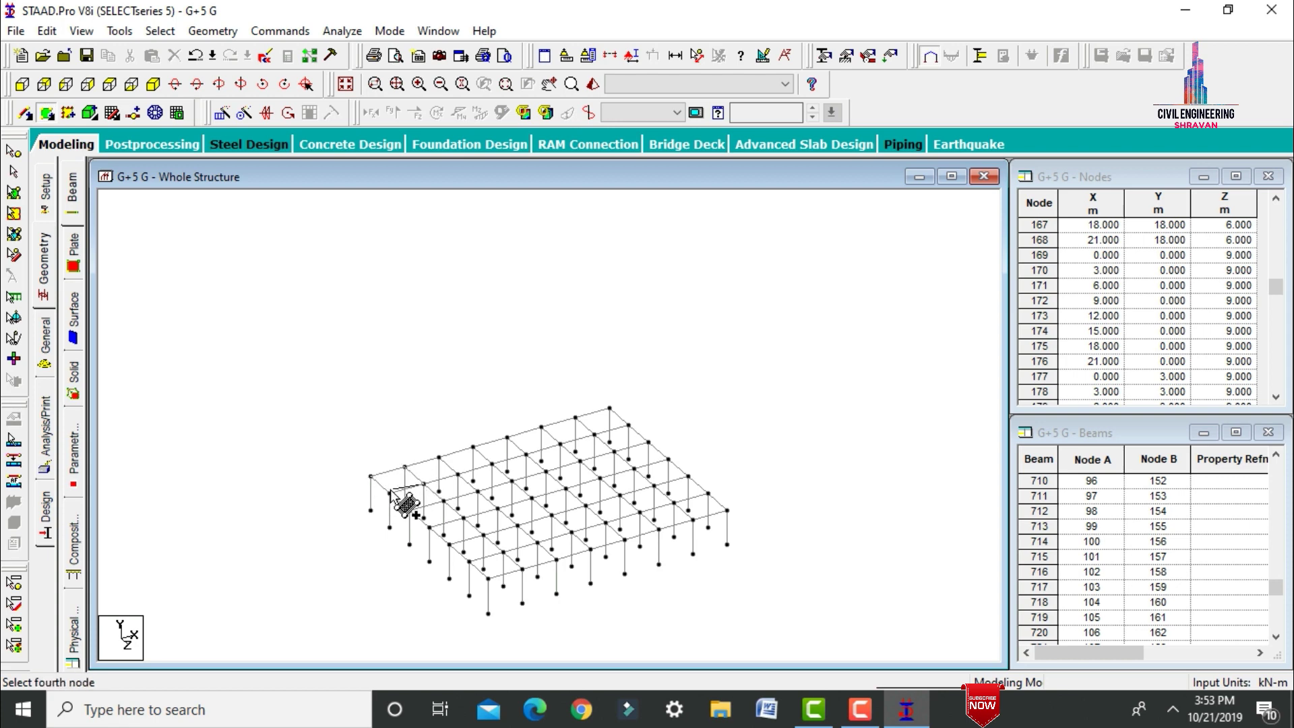
left_click(389, 492)
key("Escape")
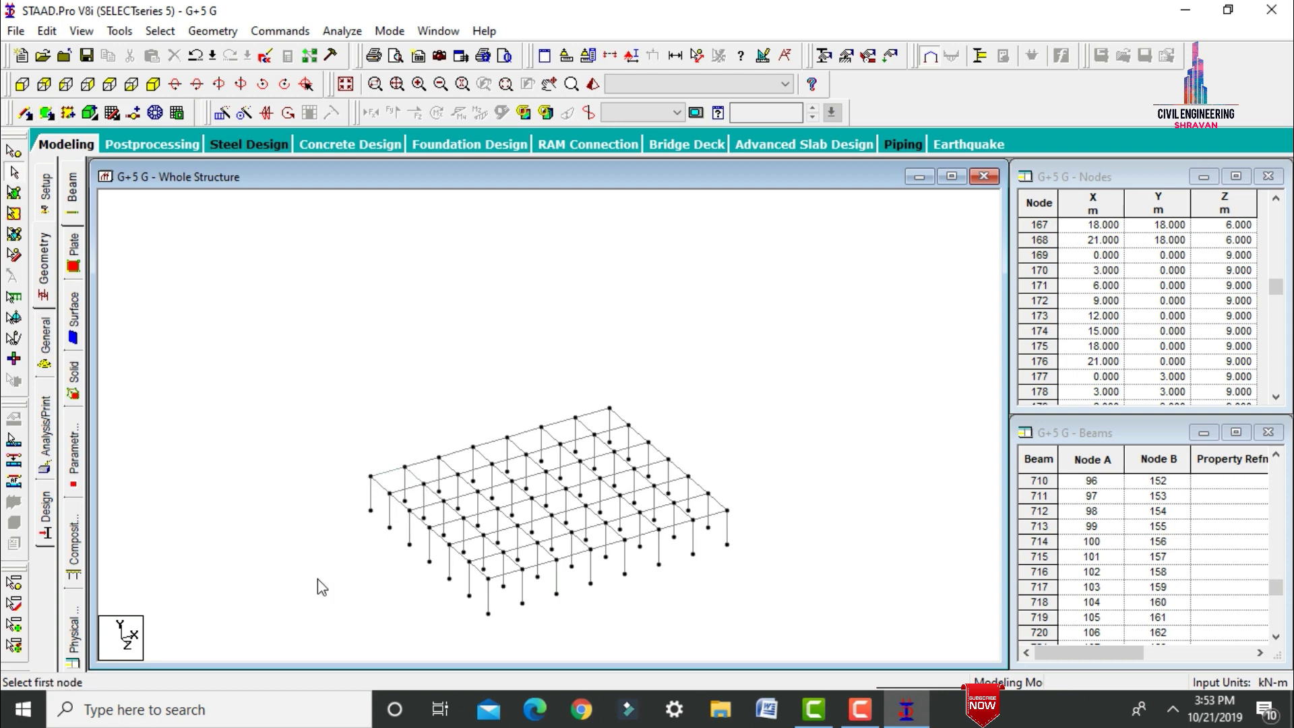
Step: Select the corner plate and copy it along X with Translational Repeat, using 6 steps at 3 m spacing
left_click(14, 194)
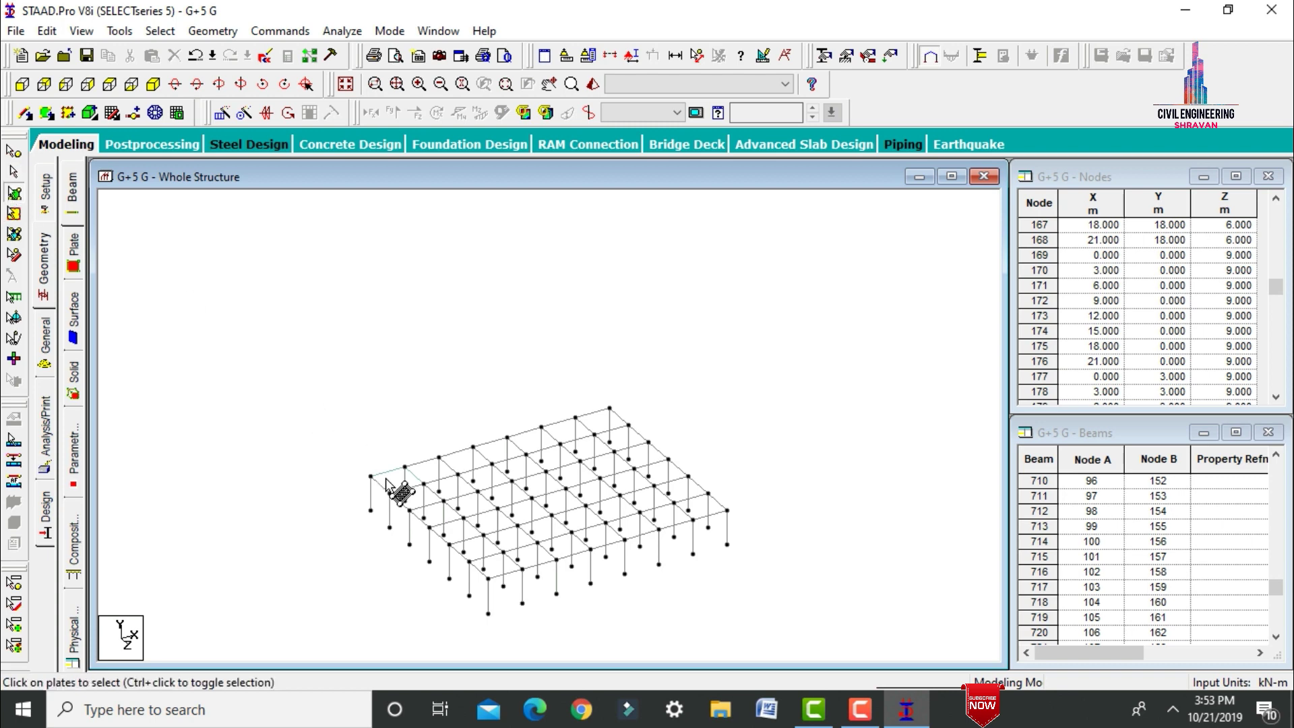
left_click(394, 481)
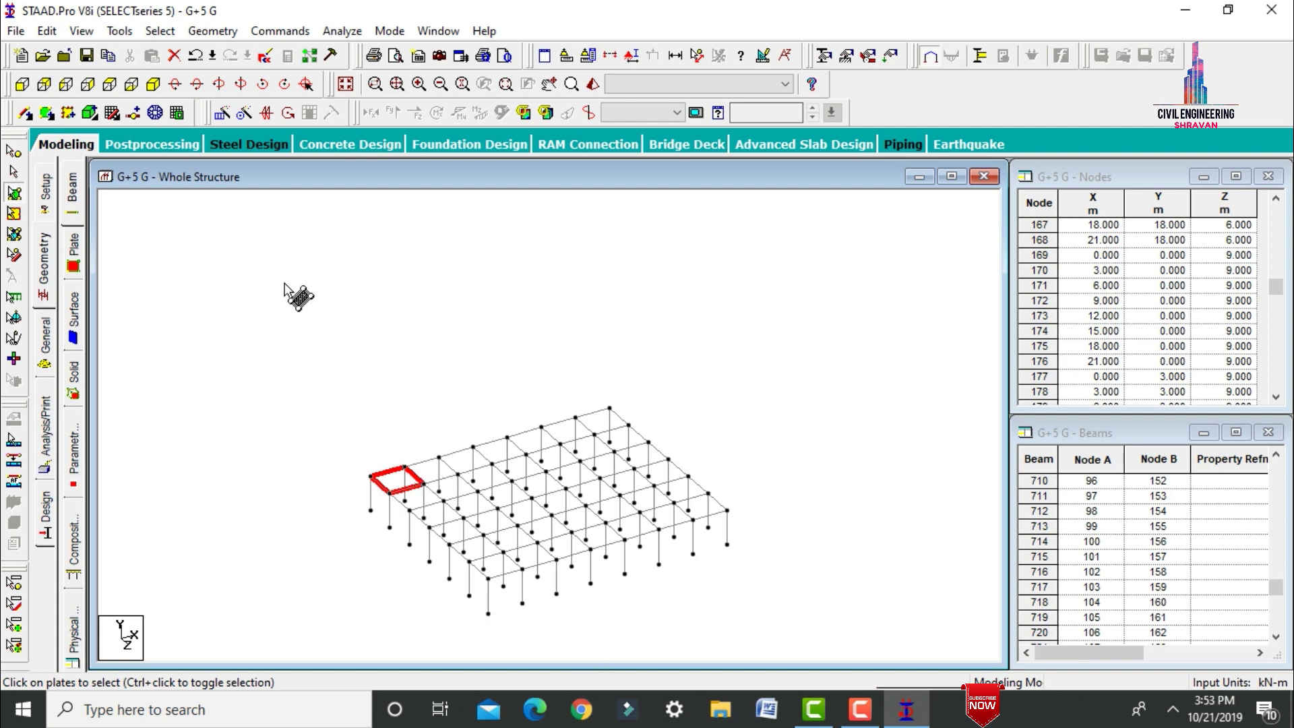
left_click(221, 116)
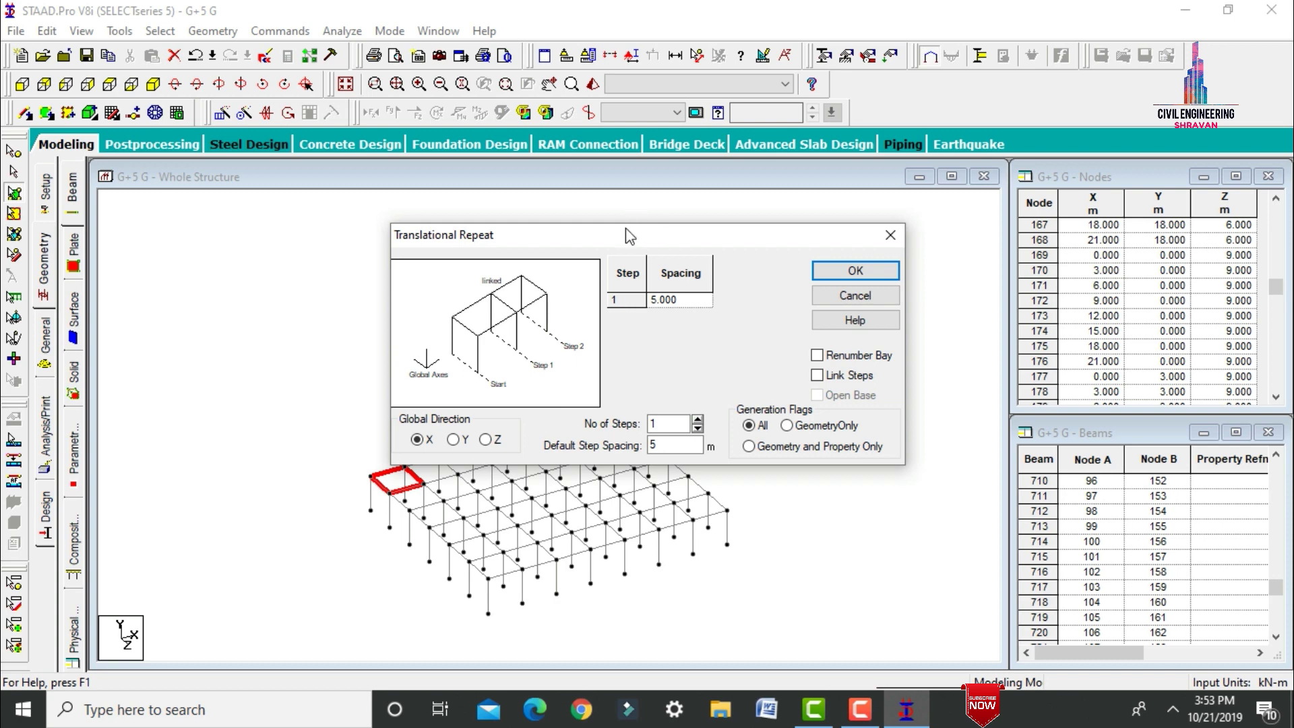
left_click_drag(627, 236, 875, 120)
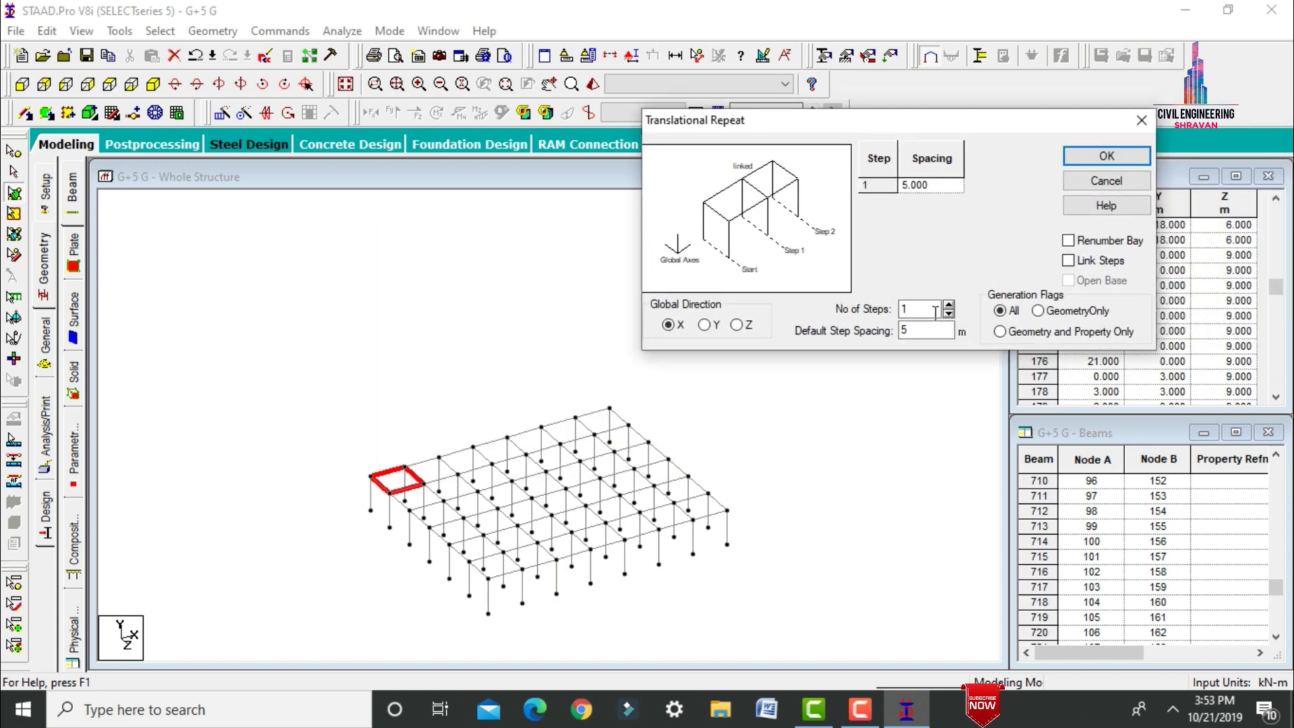
left_click_drag(936, 312, 862, 310)
type("6")
key("Tab")
type("3")
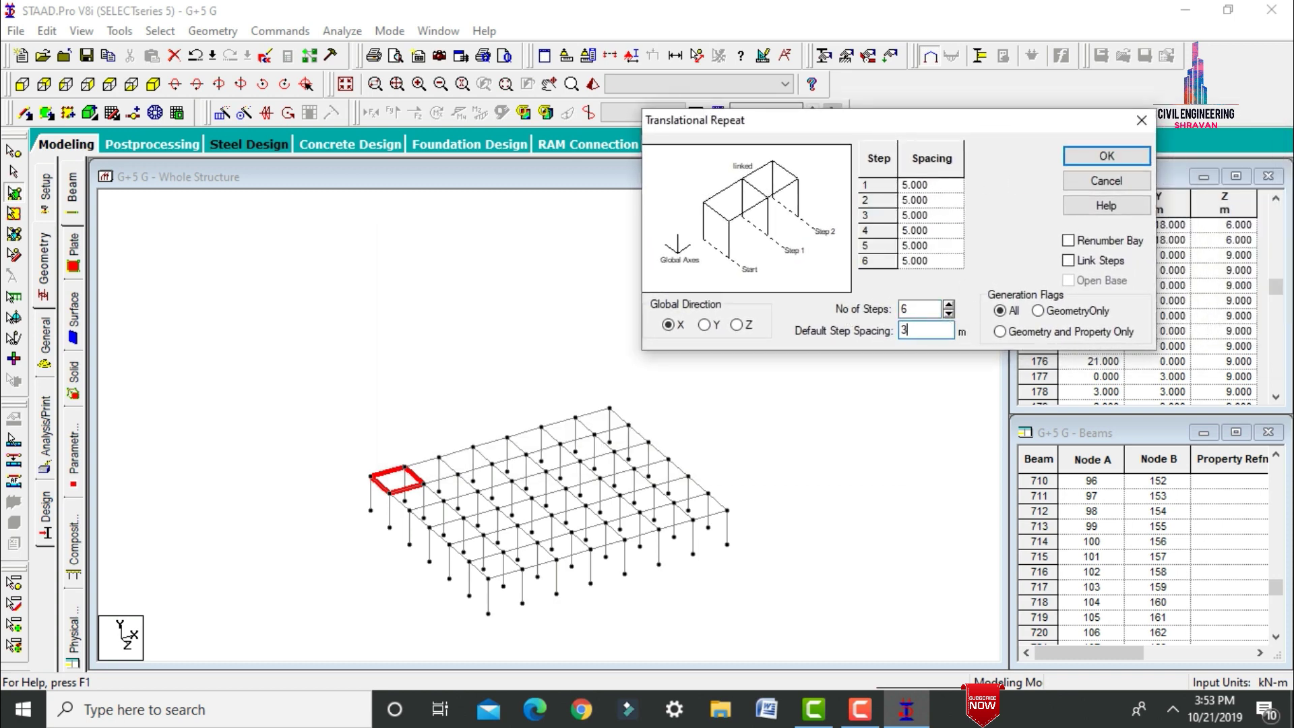
left_click(1107, 156)
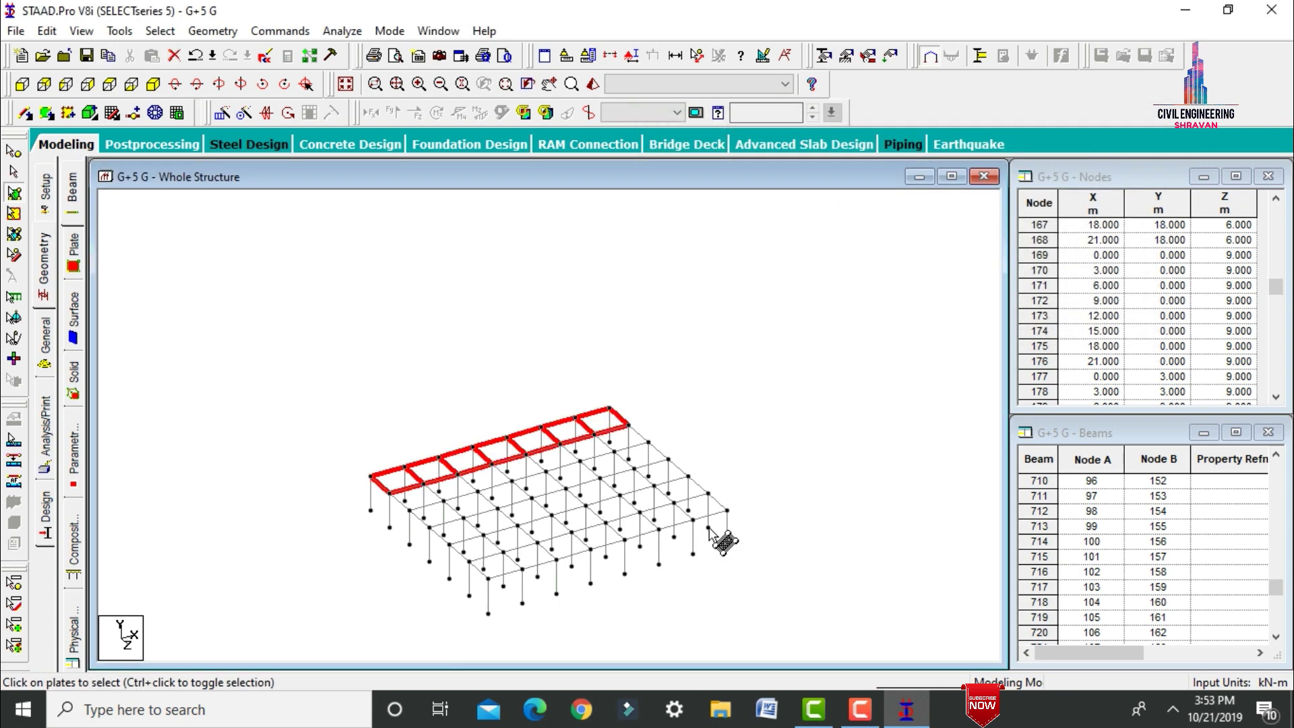
Step: Copy the row of plates along global Z with Translational Repeat, using 5 steps at 3 m spacing
left_click(221, 115)
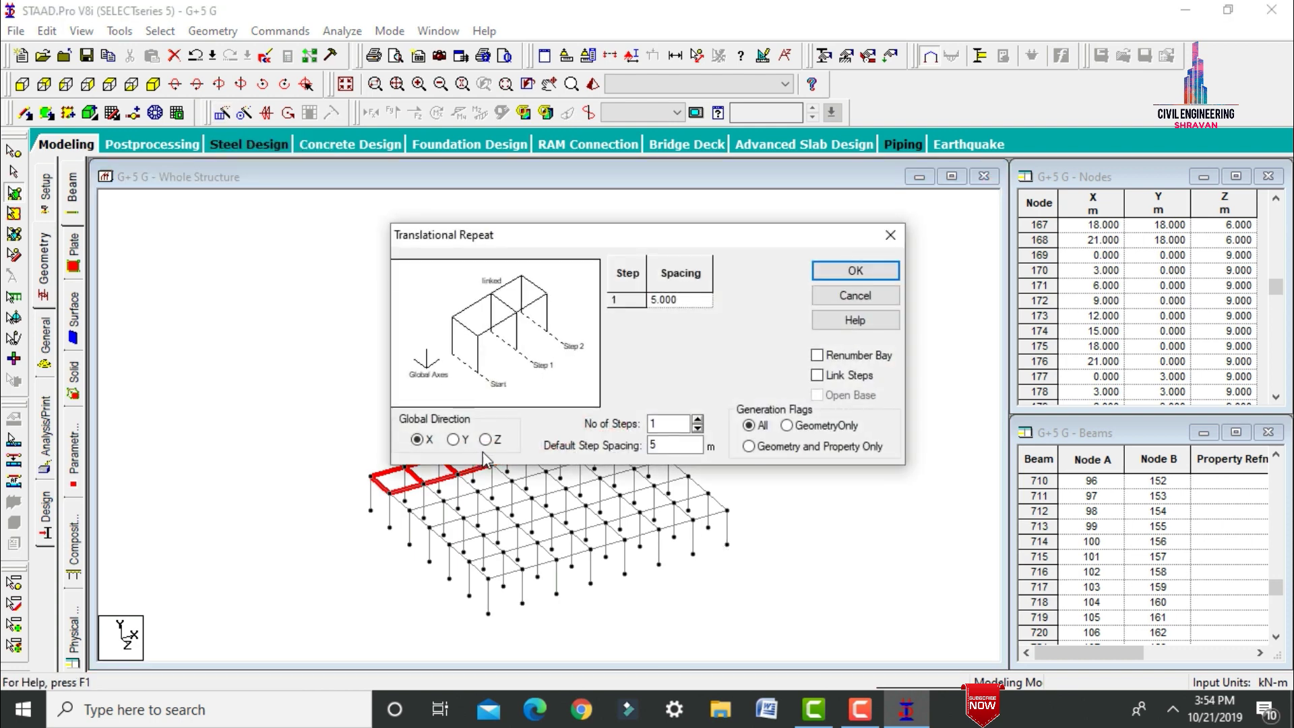
double_click(658, 424)
type("5")
key("Tab")
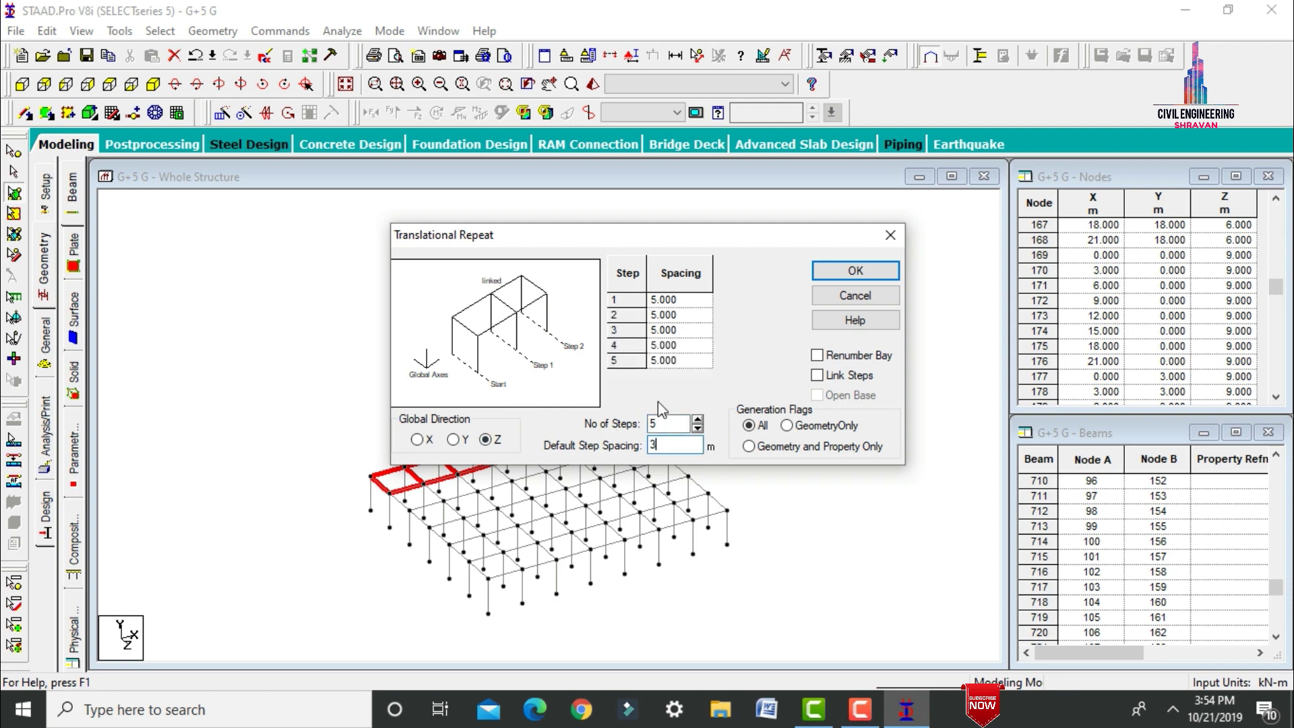
type("3")
left_click(856, 270)
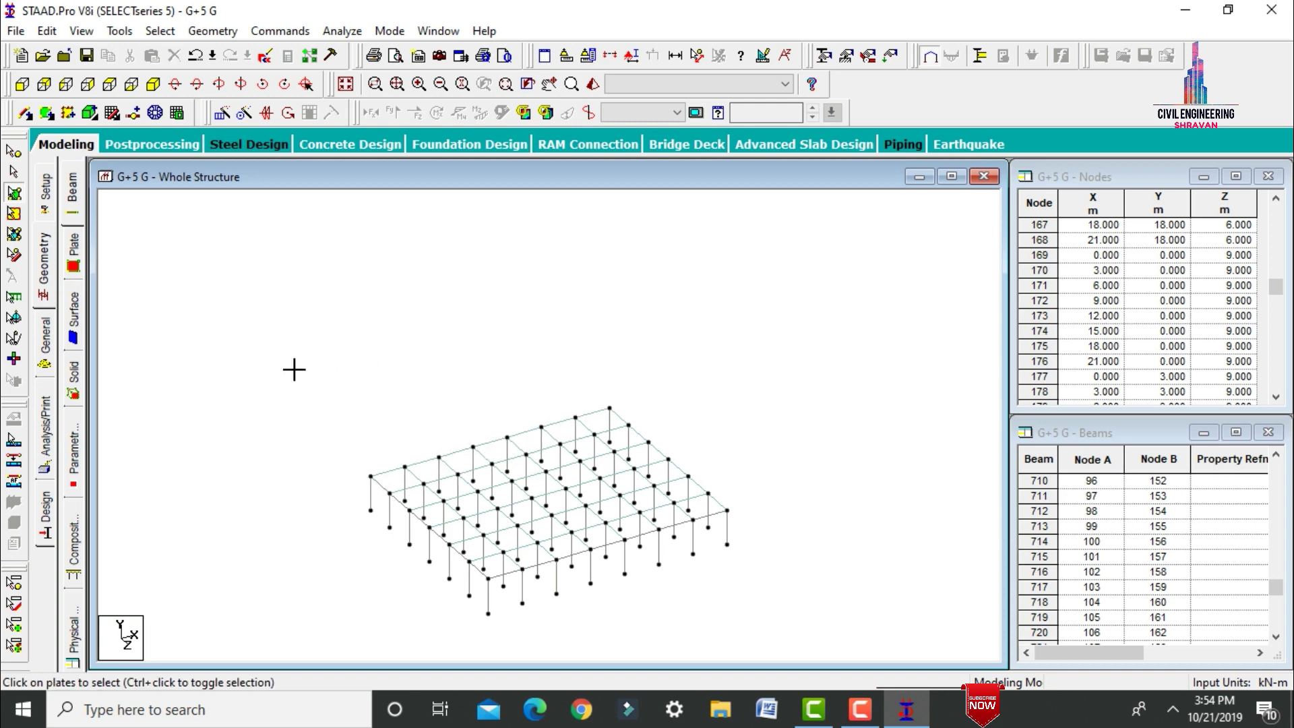
Step: Select the lowest storey's plates, restore the whole structure, and copy them along global Y with 5 steps, one copy per upper storey level
left_click_drag(292, 367, 840, 615)
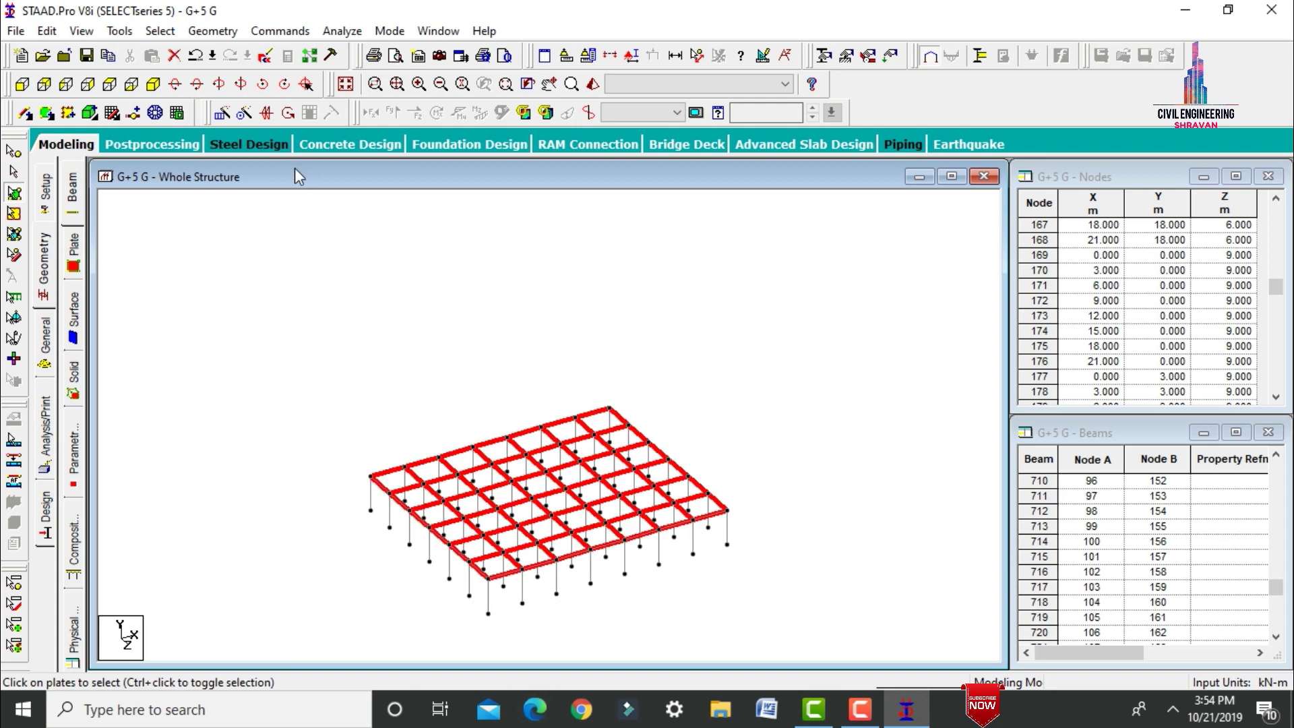
left_click(345, 84)
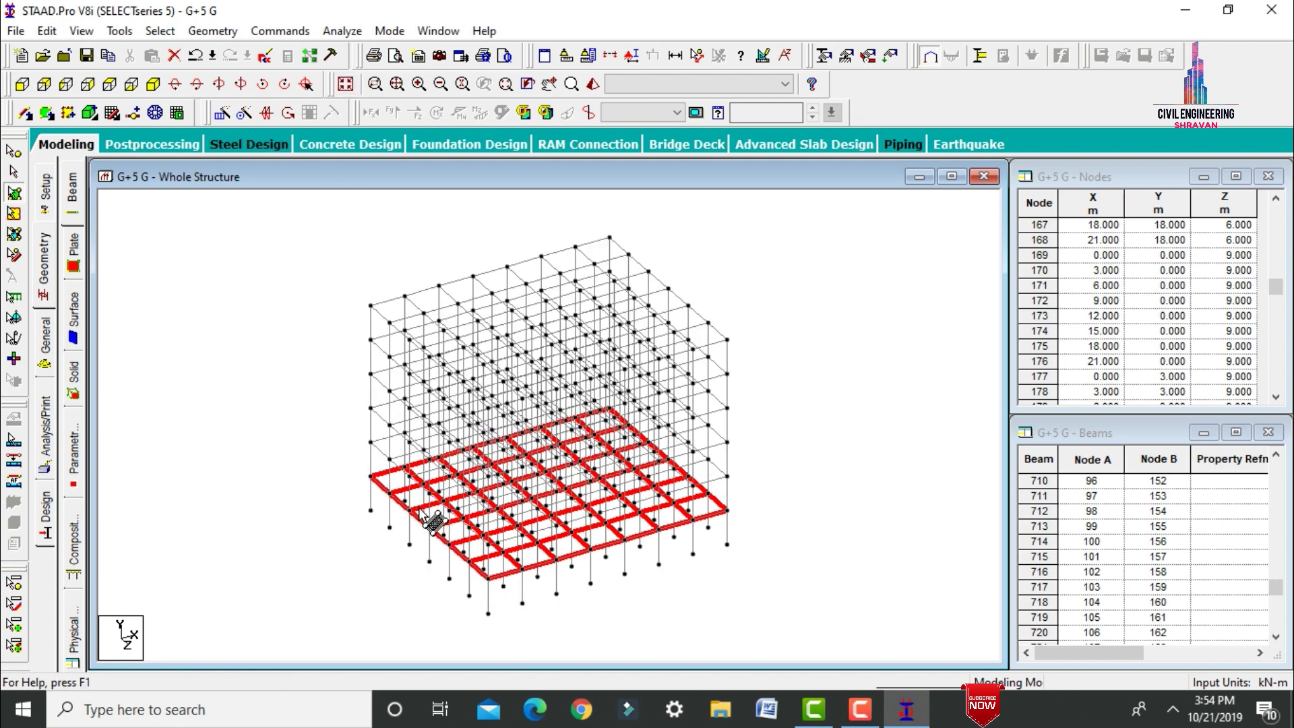
left_click(222, 113)
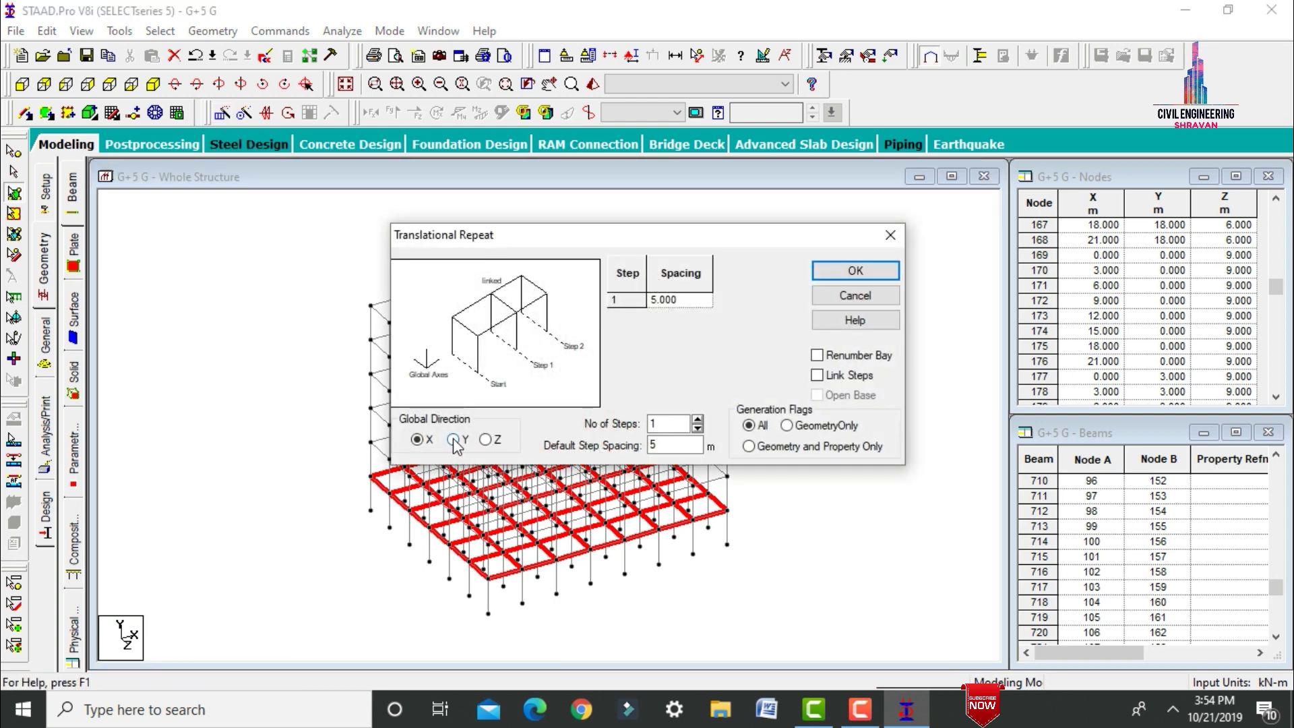
left_click_drag(627, 228, 983, 174)
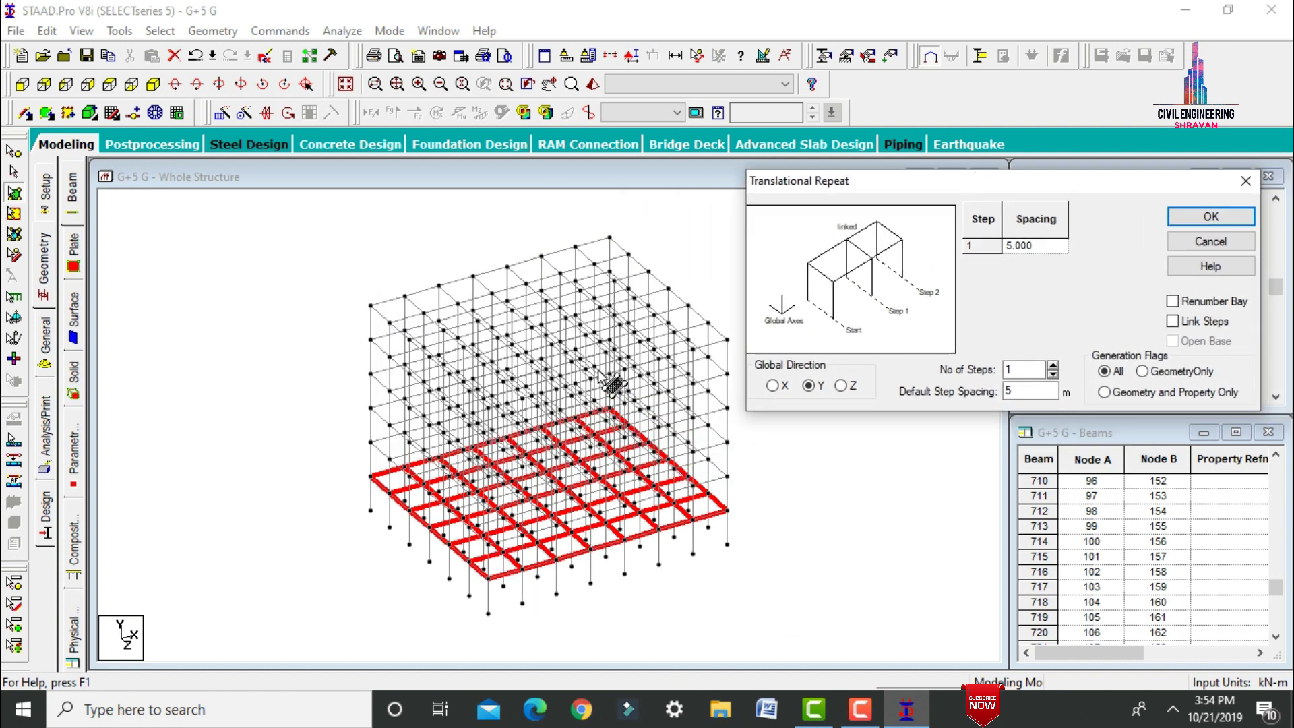
double_click(1023, 369)
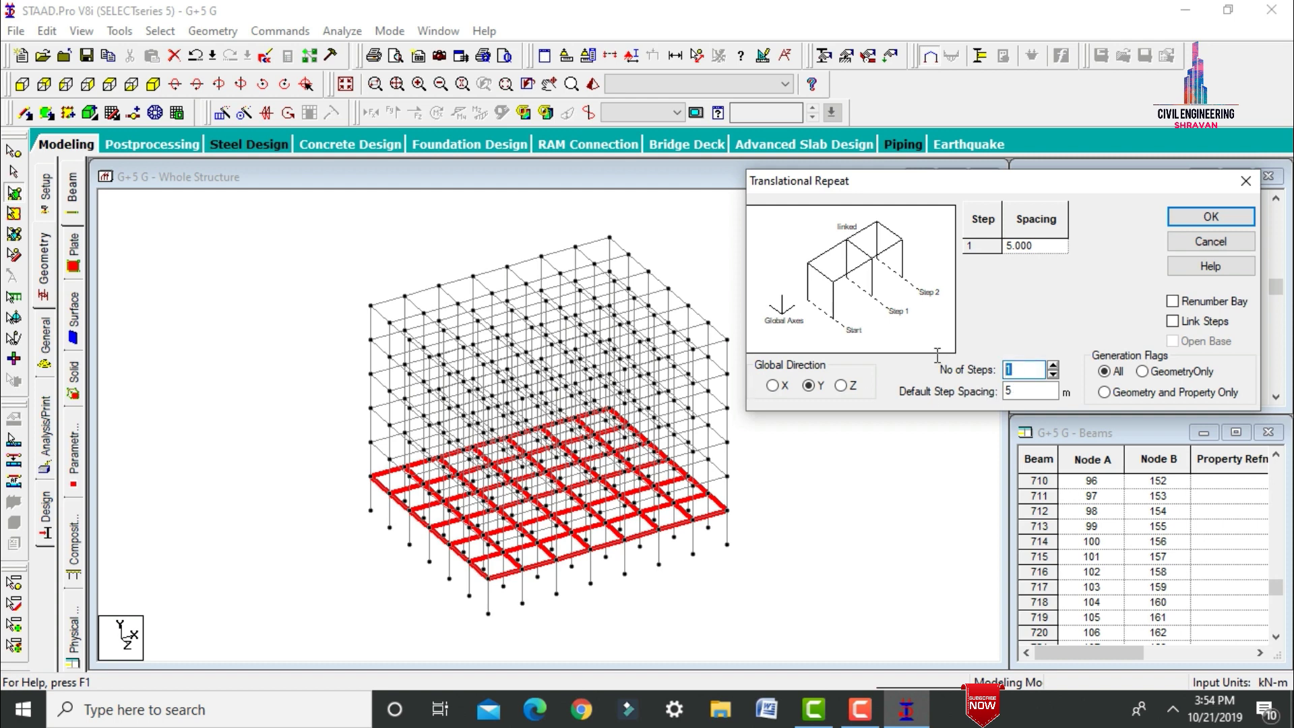
type("5")
key("Tab")
type("4")
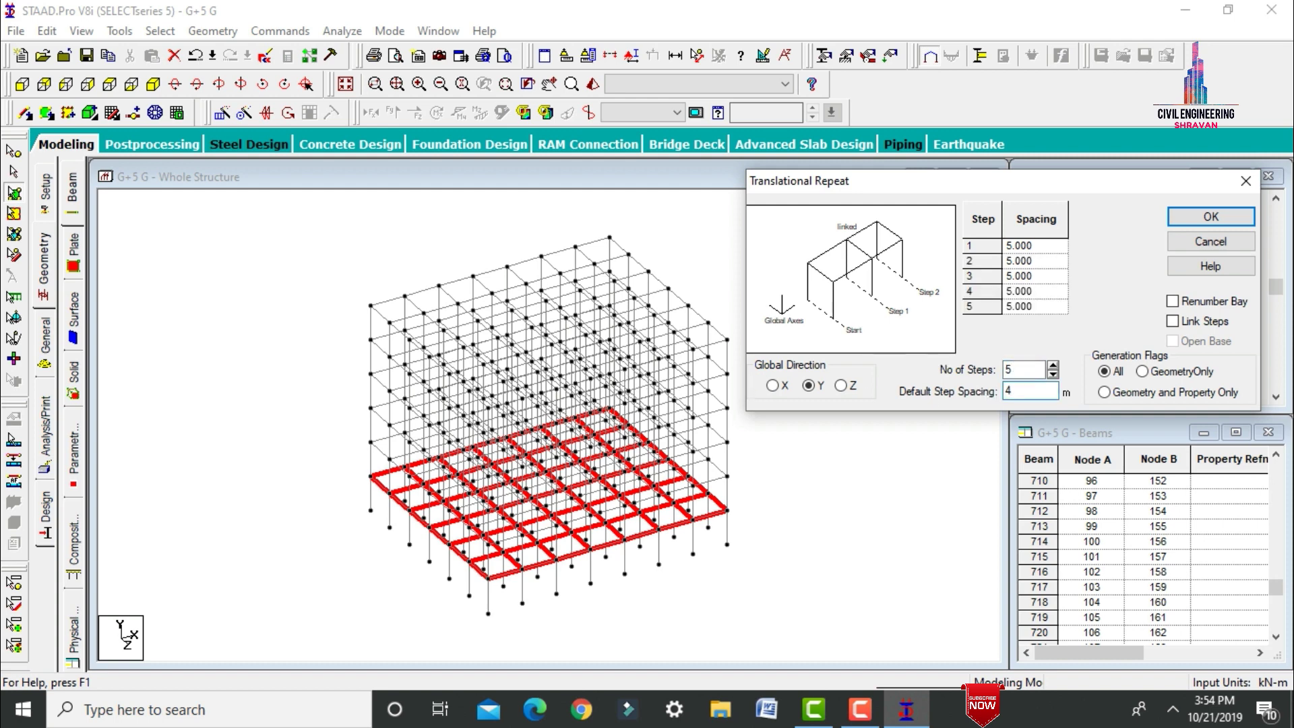
left_click(1234, 217)
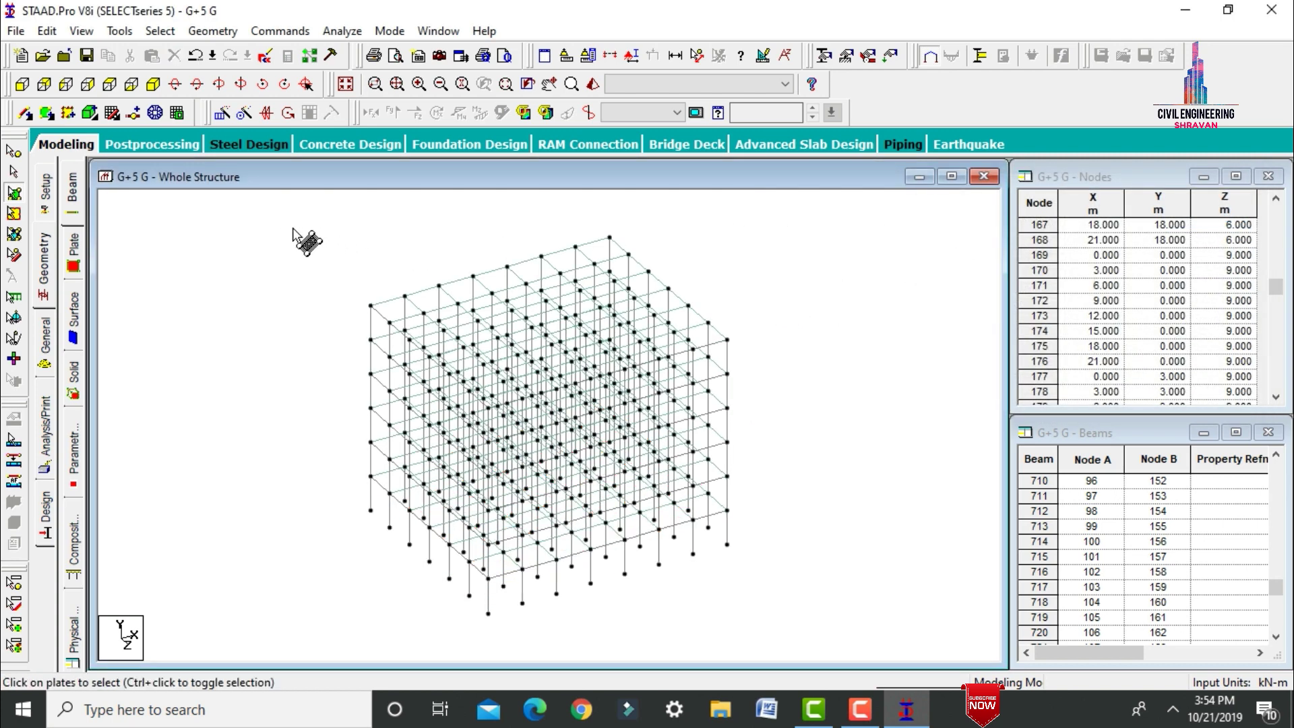
left_click_drag(291, 226, 799, 607)
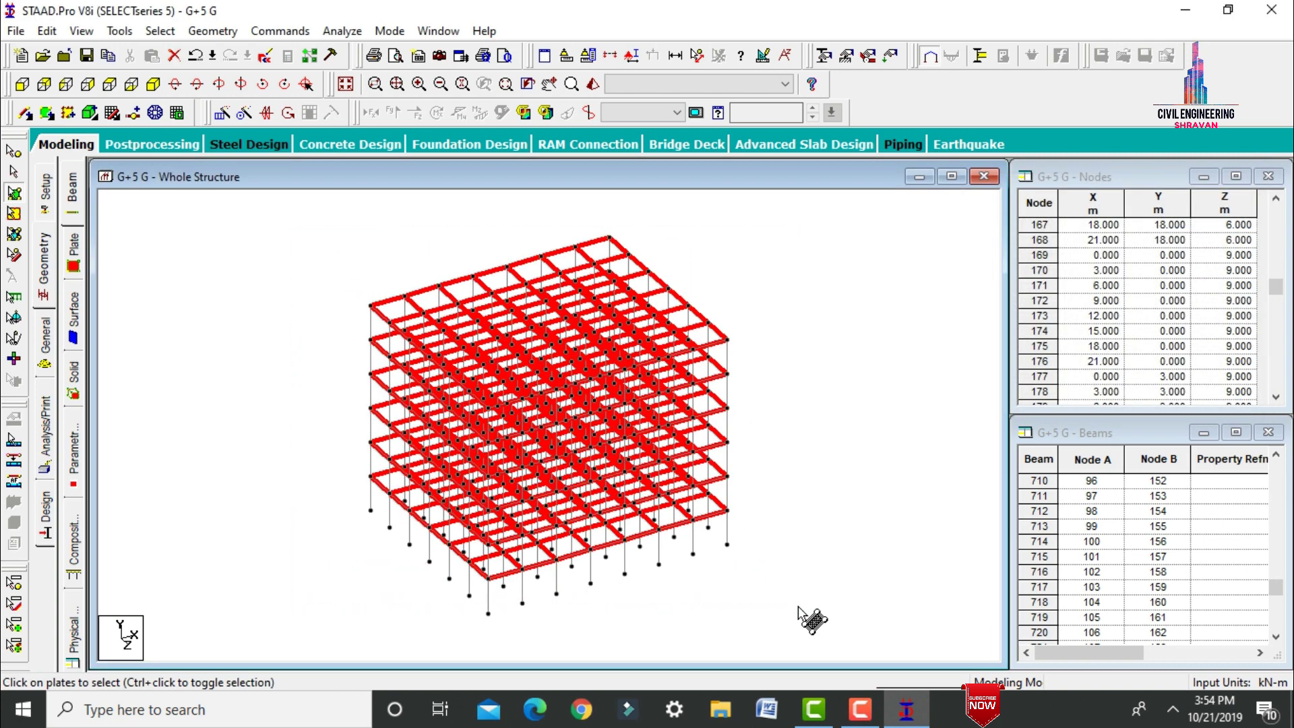
left_click(798, 606)
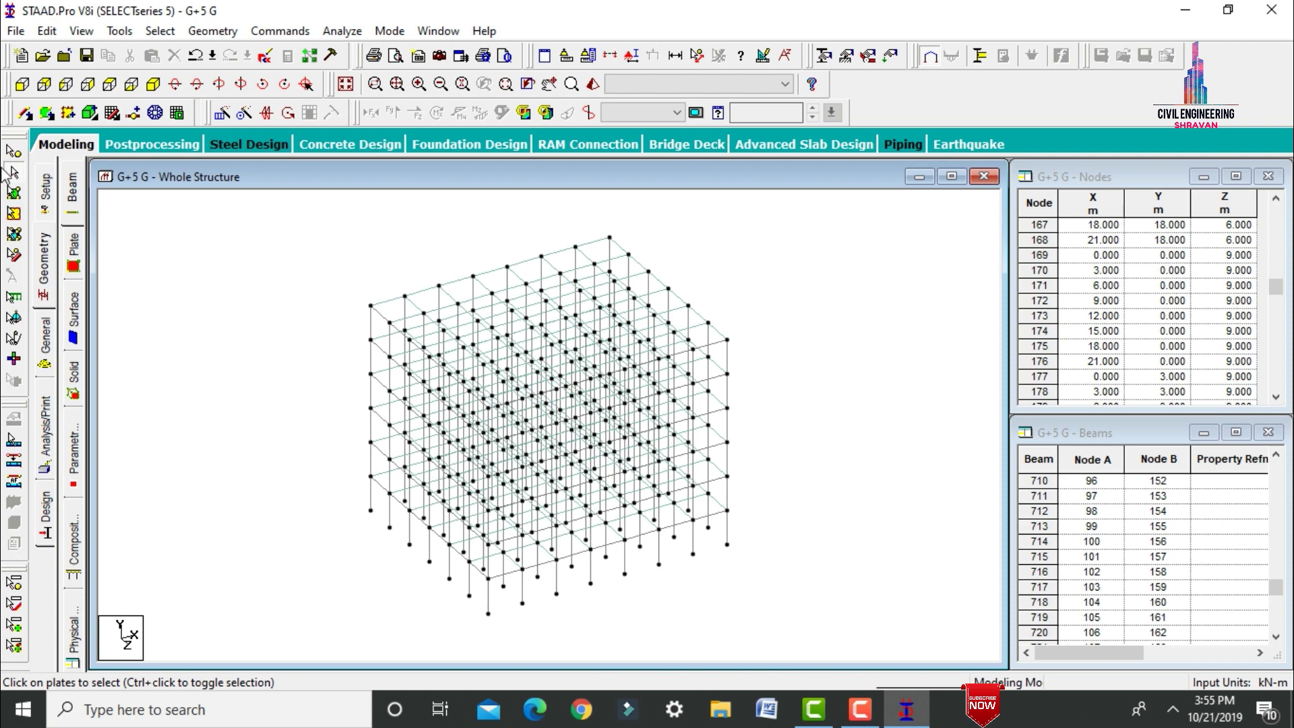
Step: Isolate the front frame at the maximum Z edge from the top view using a Window / Rubber Band section
left_click(110, 85)
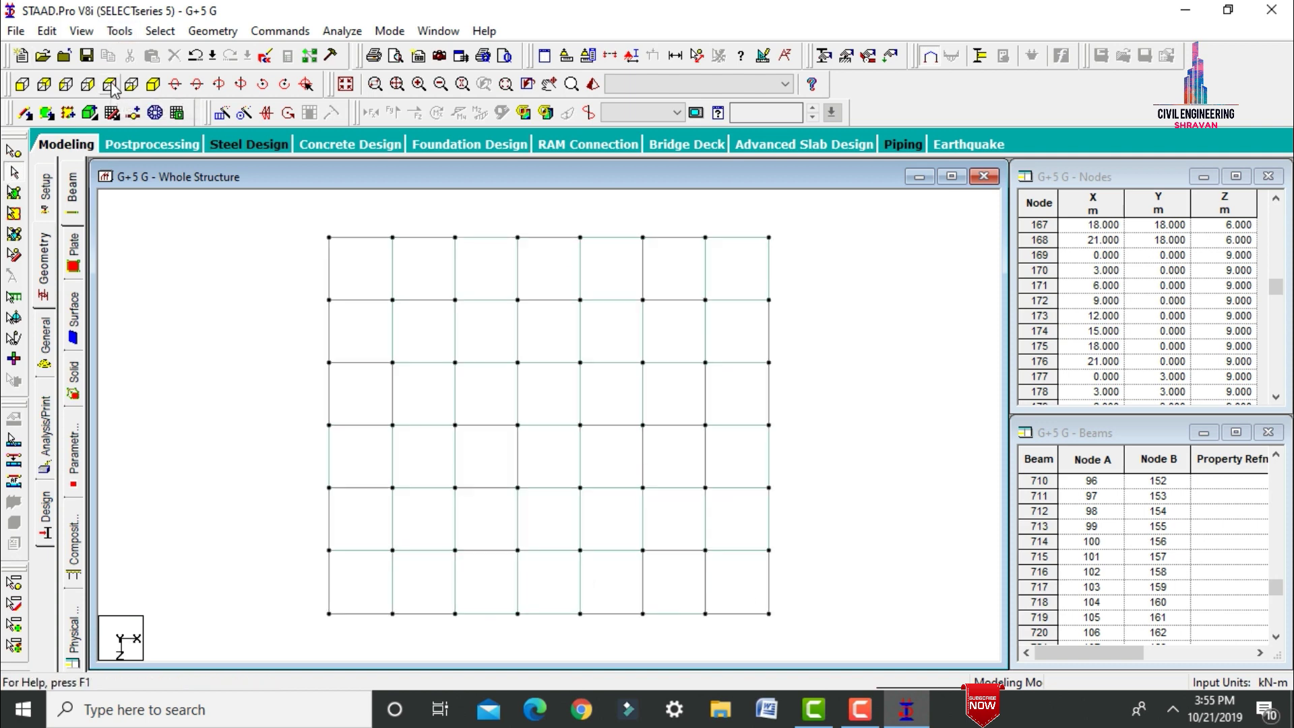
left_click(610, 57)
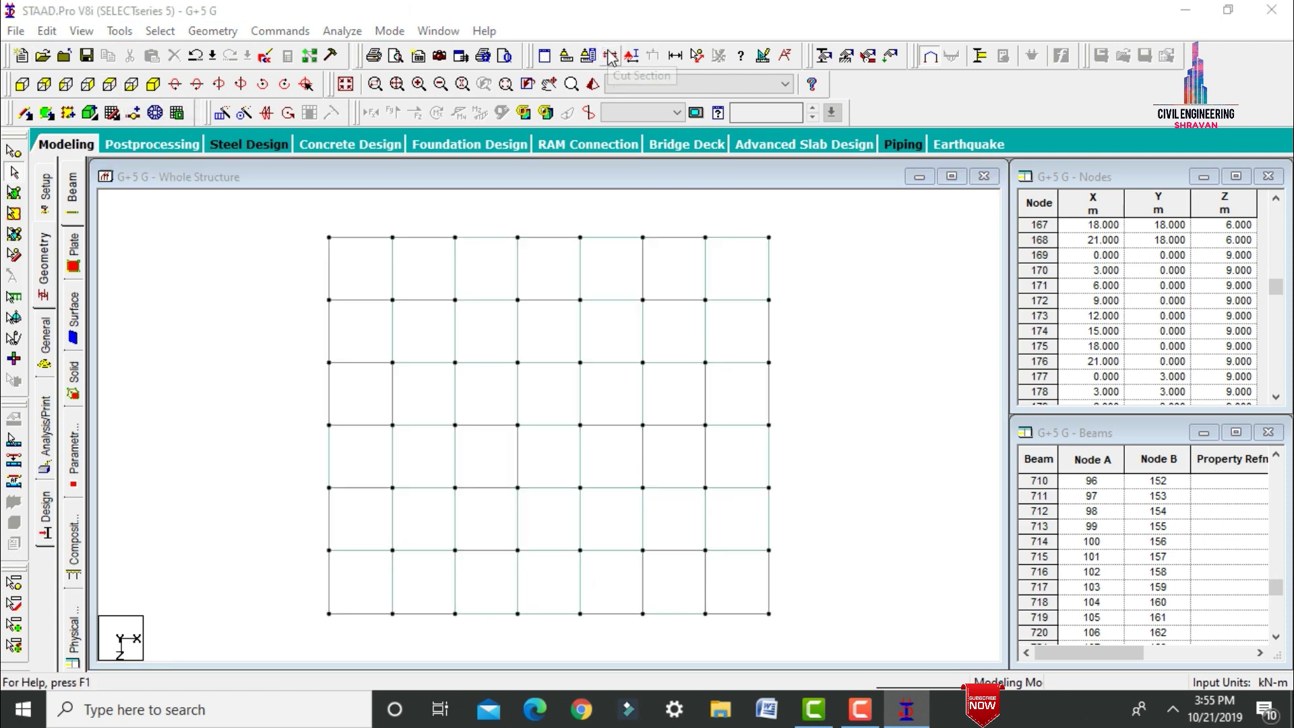
left_click(704, 243)
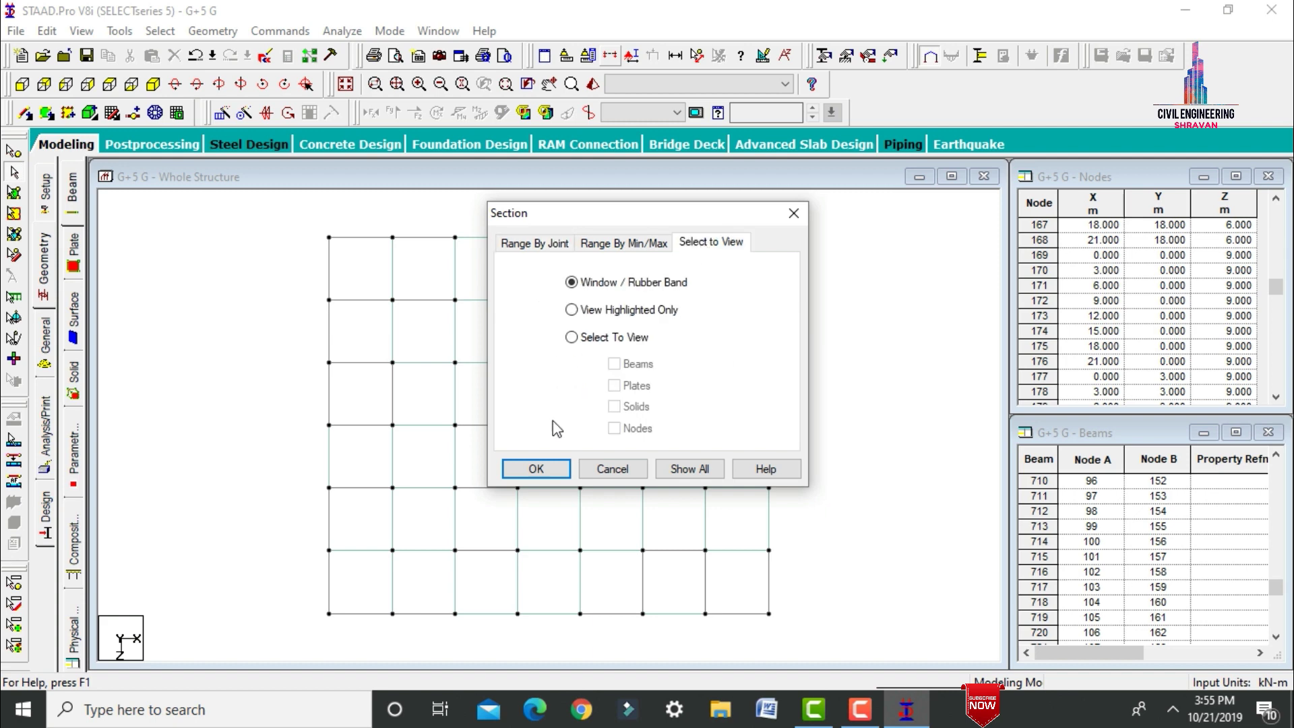
left_click(536, 472)
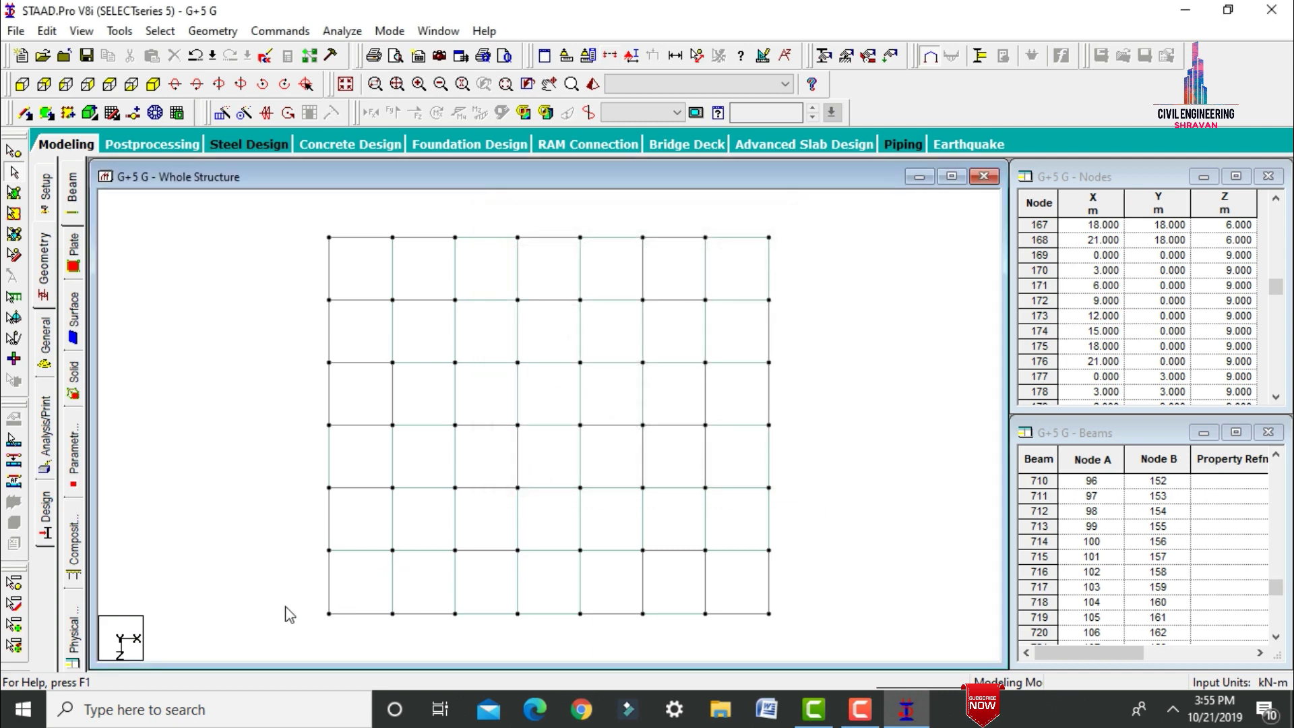
left_click_drag(292, 600, 788, 633)
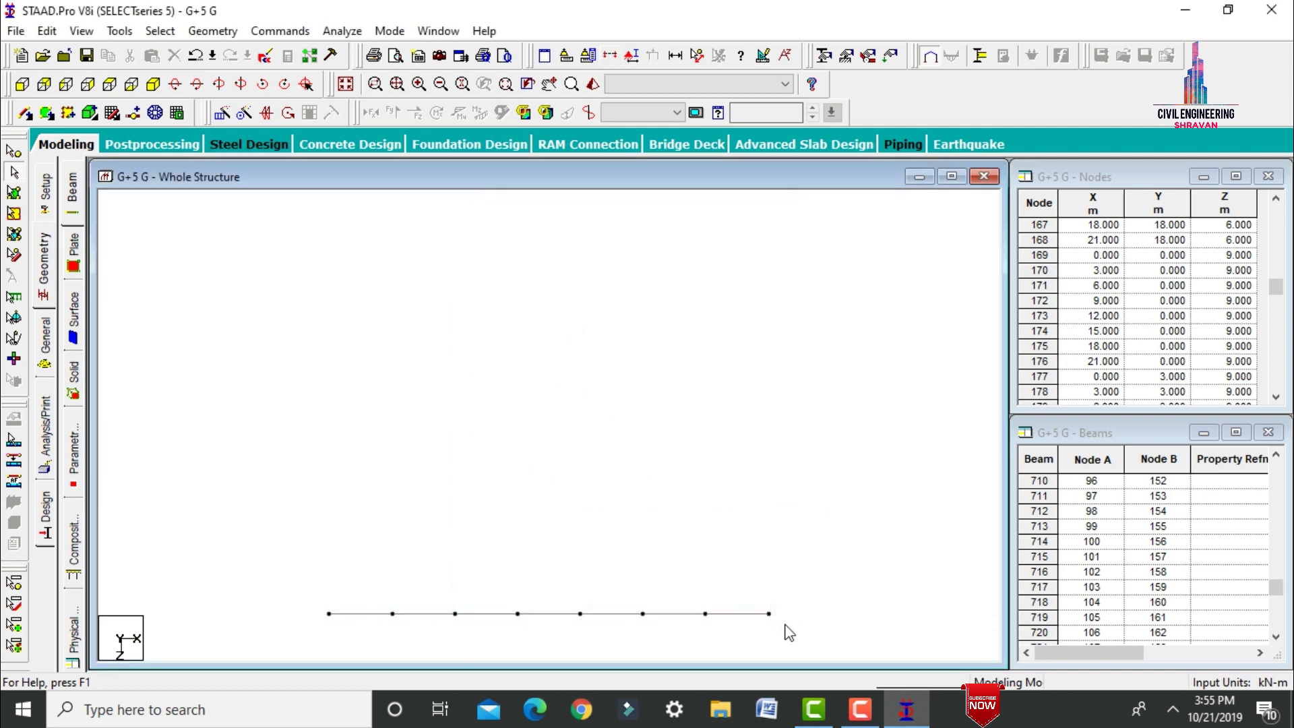
Step: Add a four-sided surface over the full height, base to roof nodes, of the isolated front frame's second bay along X
left_click(153, 84)
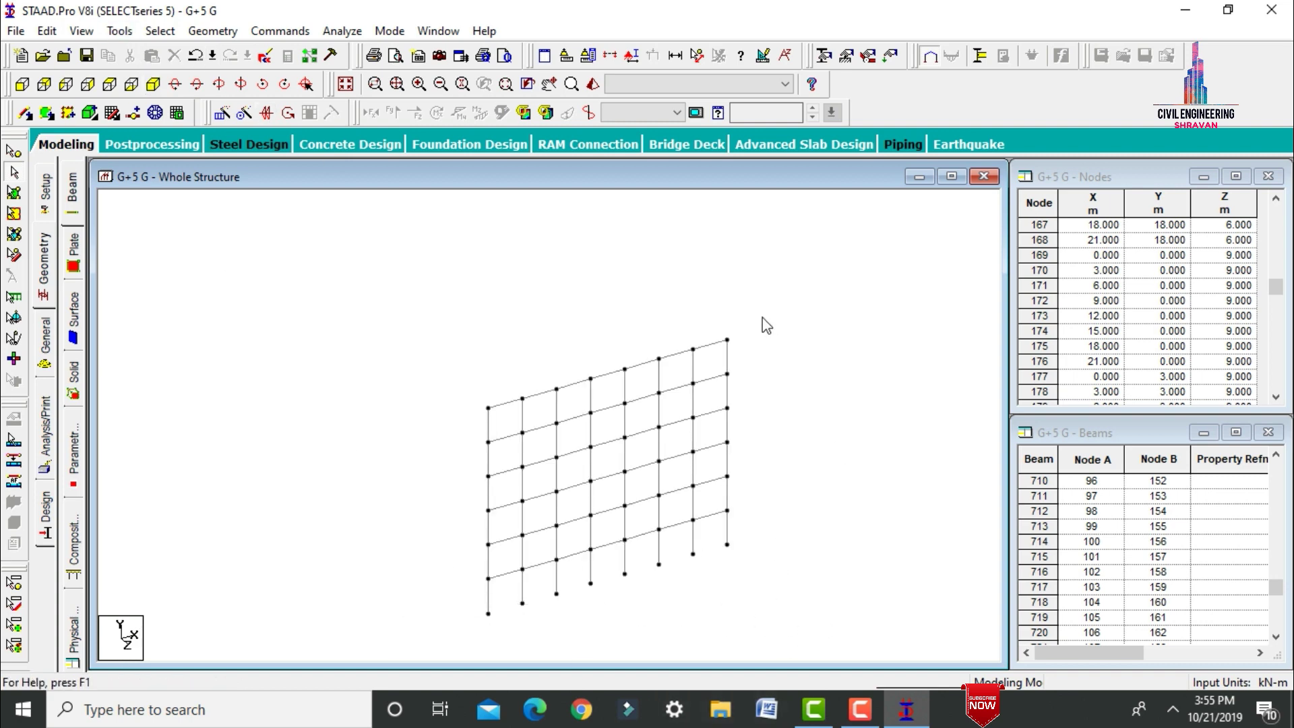
left_click(71, 115)
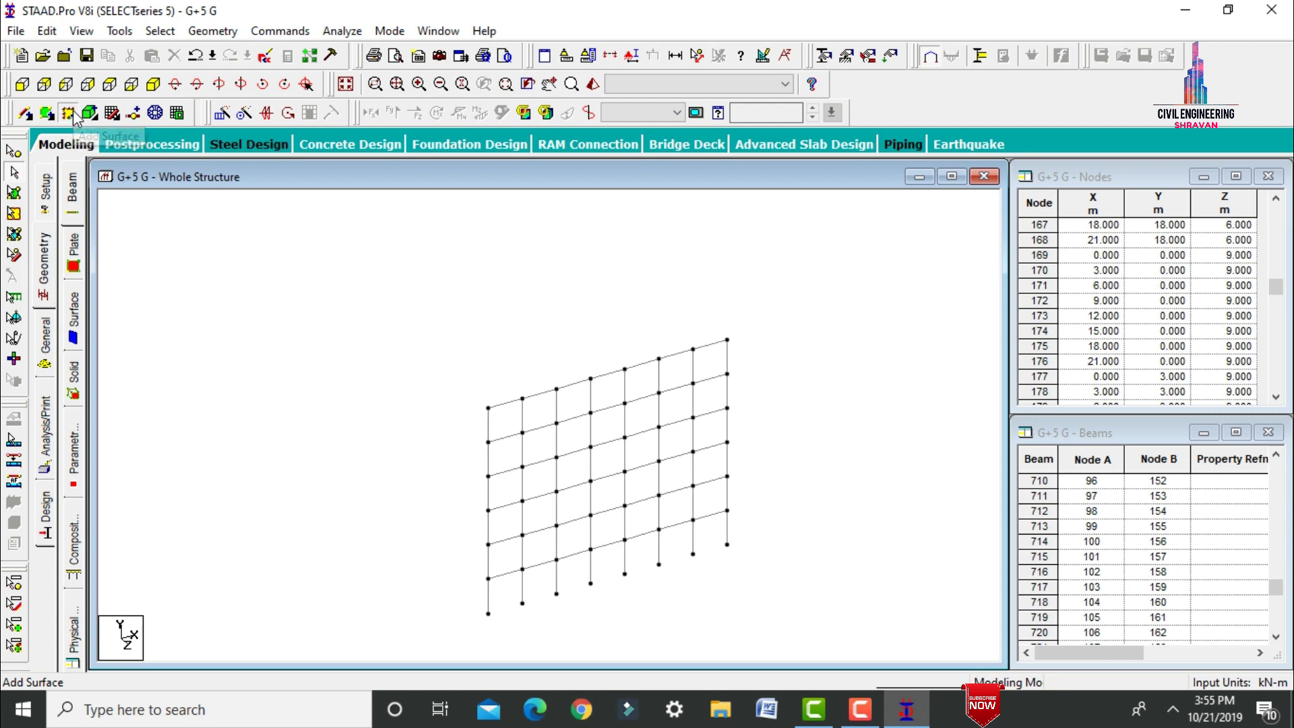
left_click(523, 603)
left_click(522, 398)
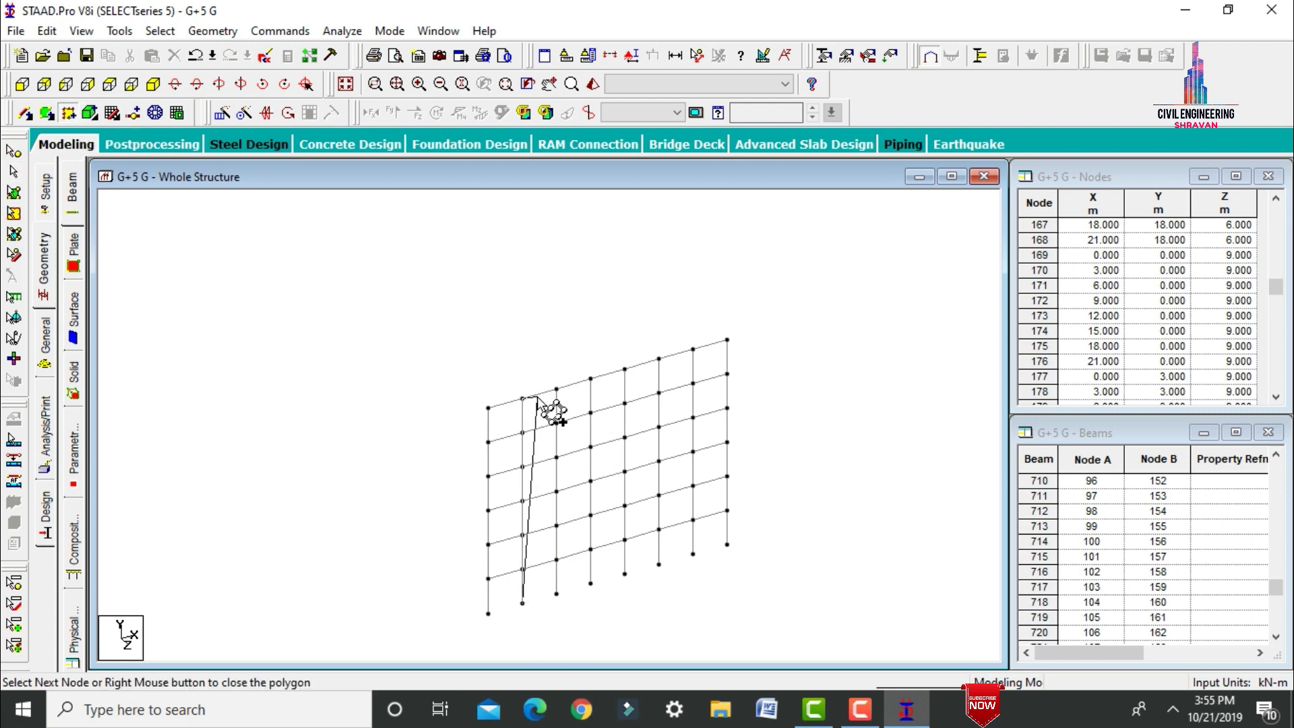
left_click(556, 389)
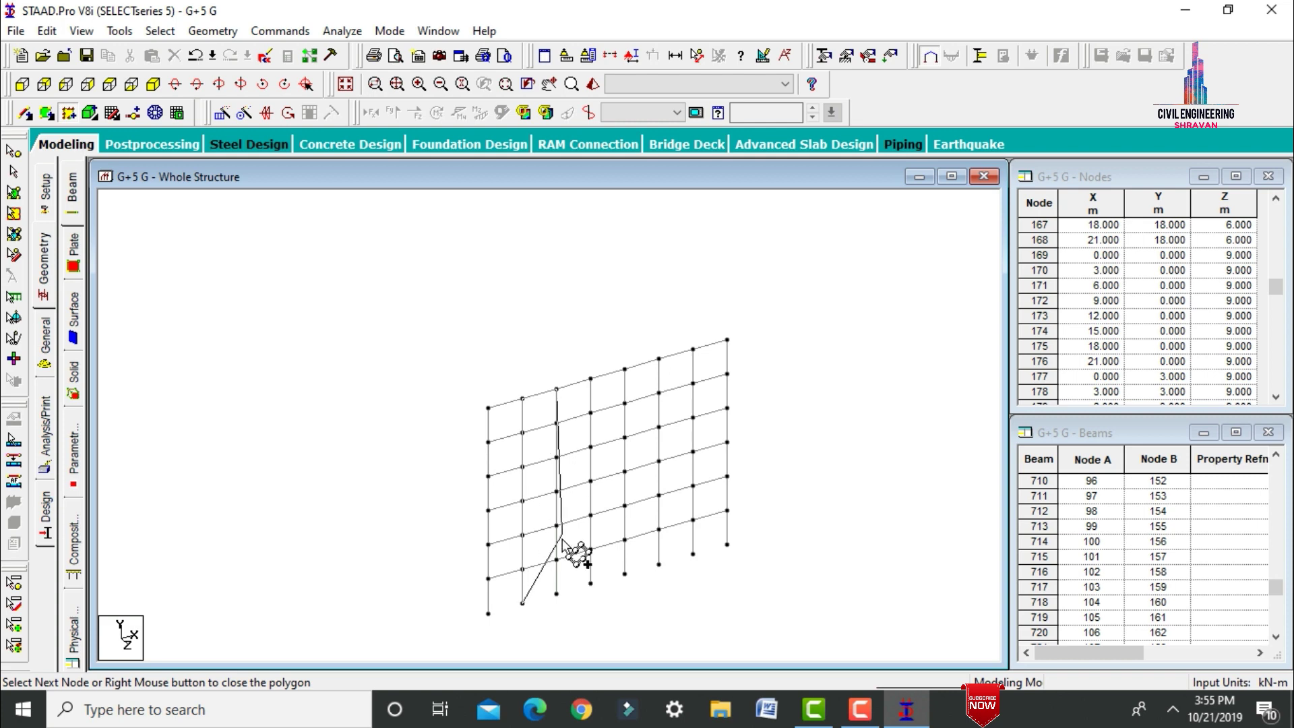
left_click(556, 593)
right_click(536, 610)
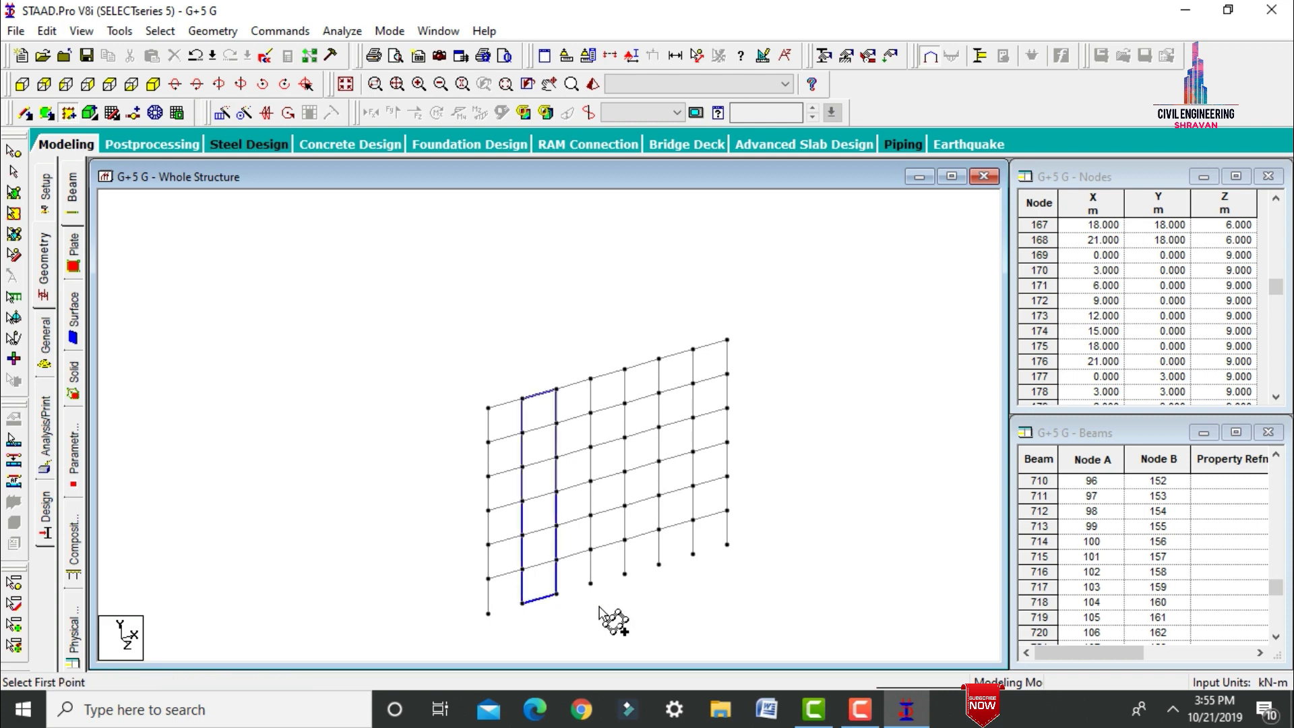
Step: Add full-height surfaces from base to roof nodes in the front frame's fourth and sixth bays along X
left_click(591, 583)
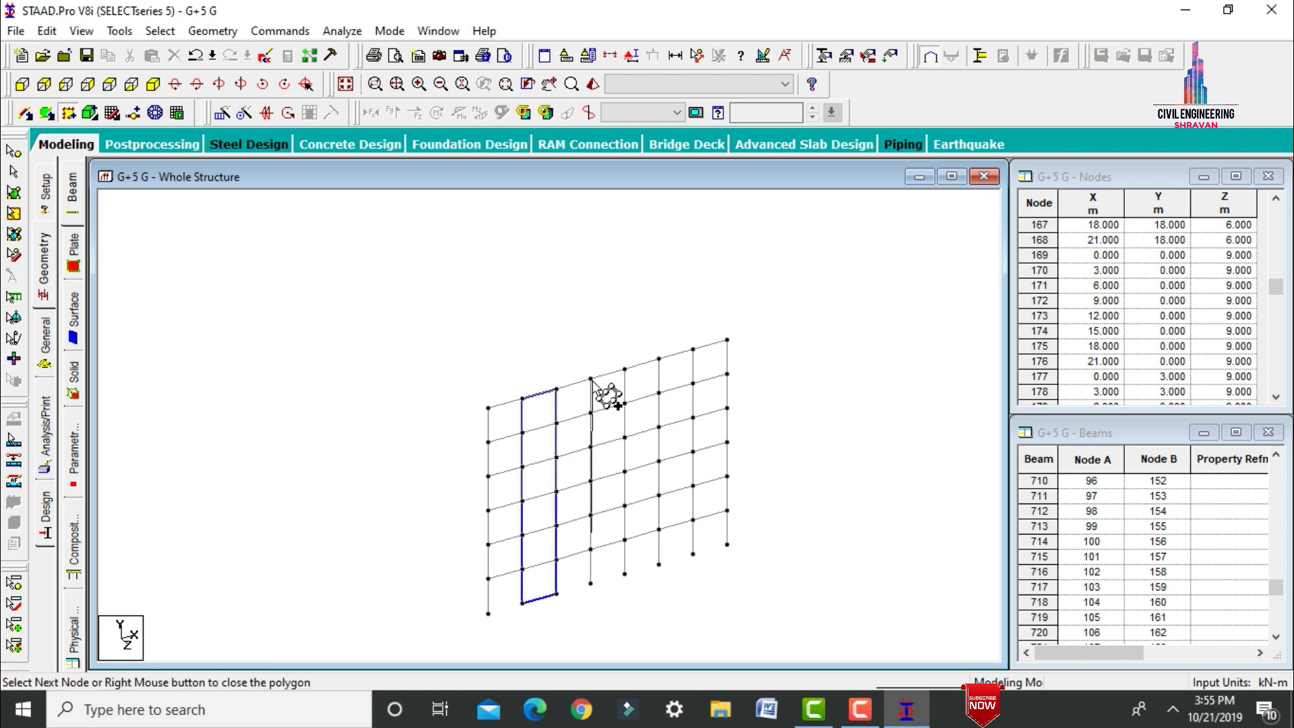
left_click(625, 369)
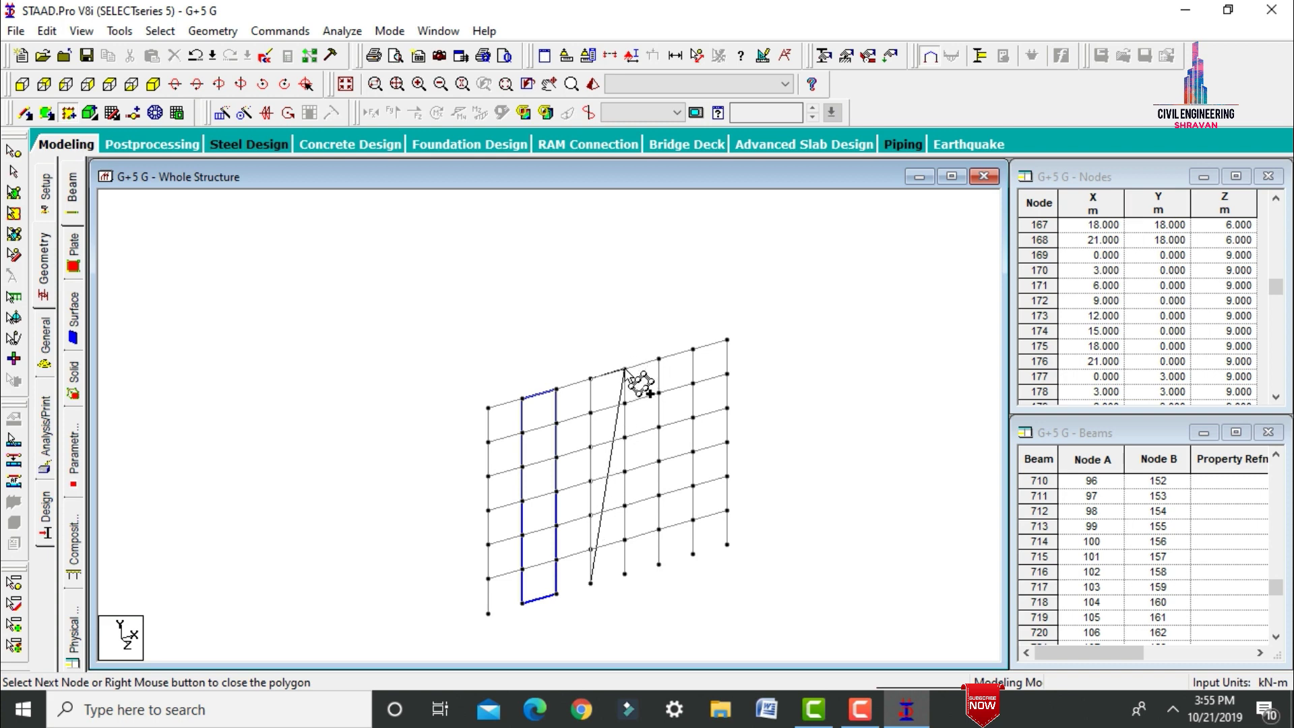
left_click(626, 575)
right_click(604, 593)
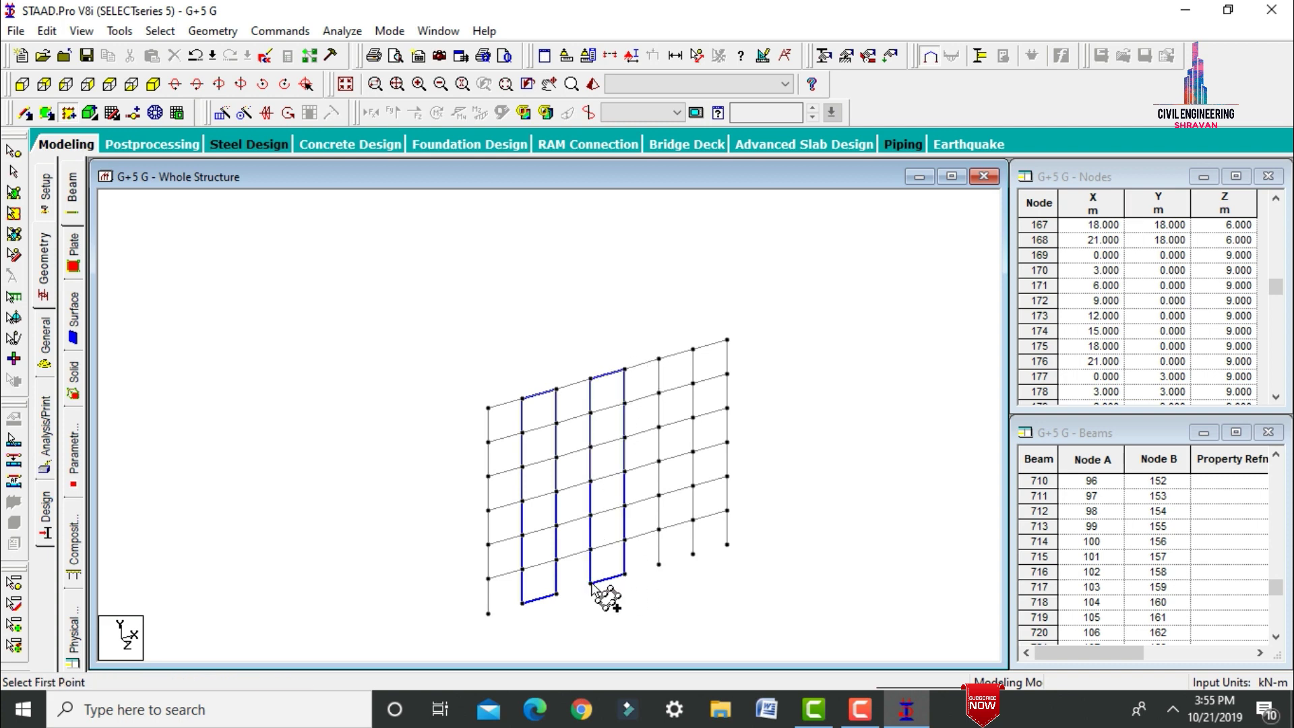
left_click(660, 565)
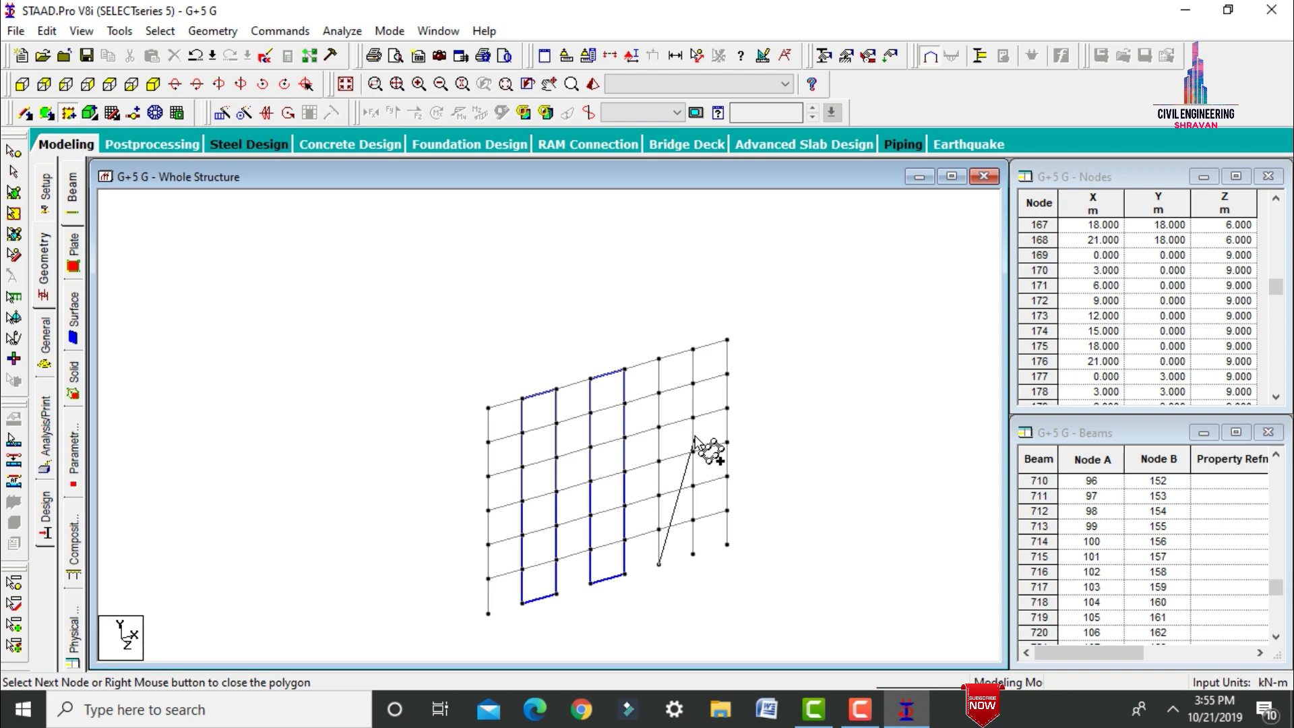
left_click(660, 358)
left_click(693, 350)
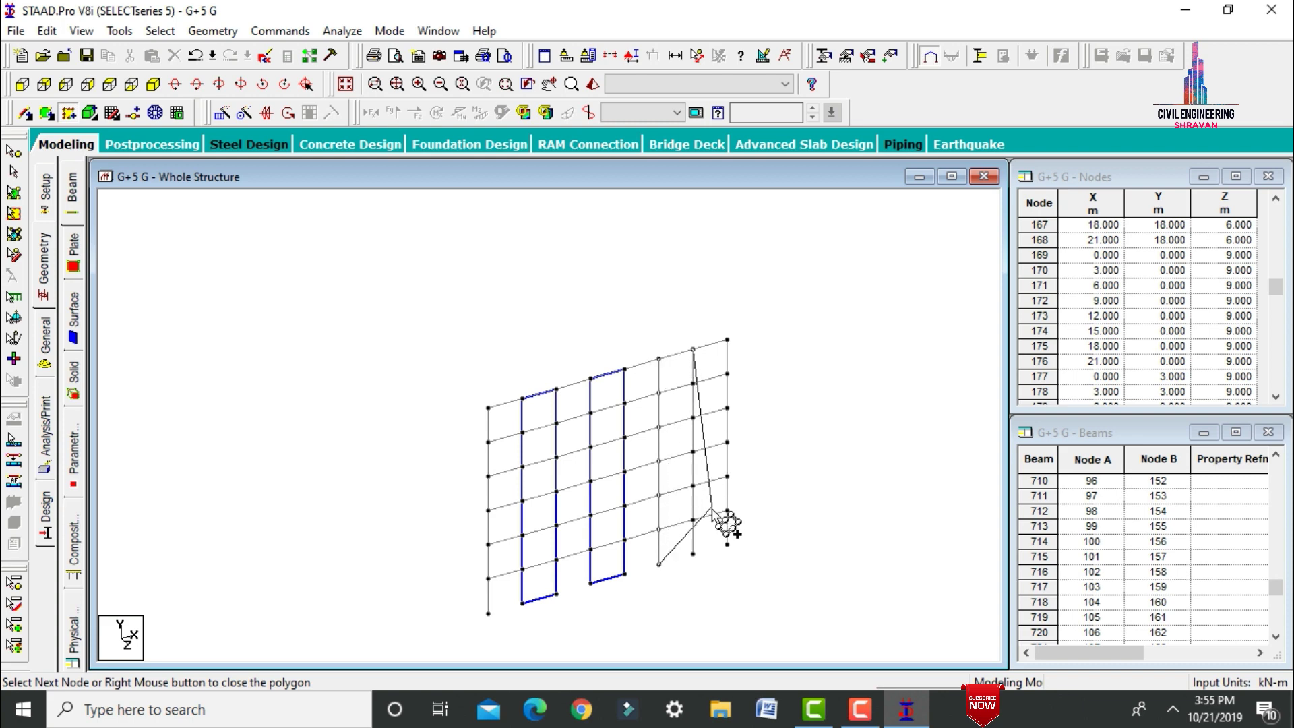
left_click(693, 553)
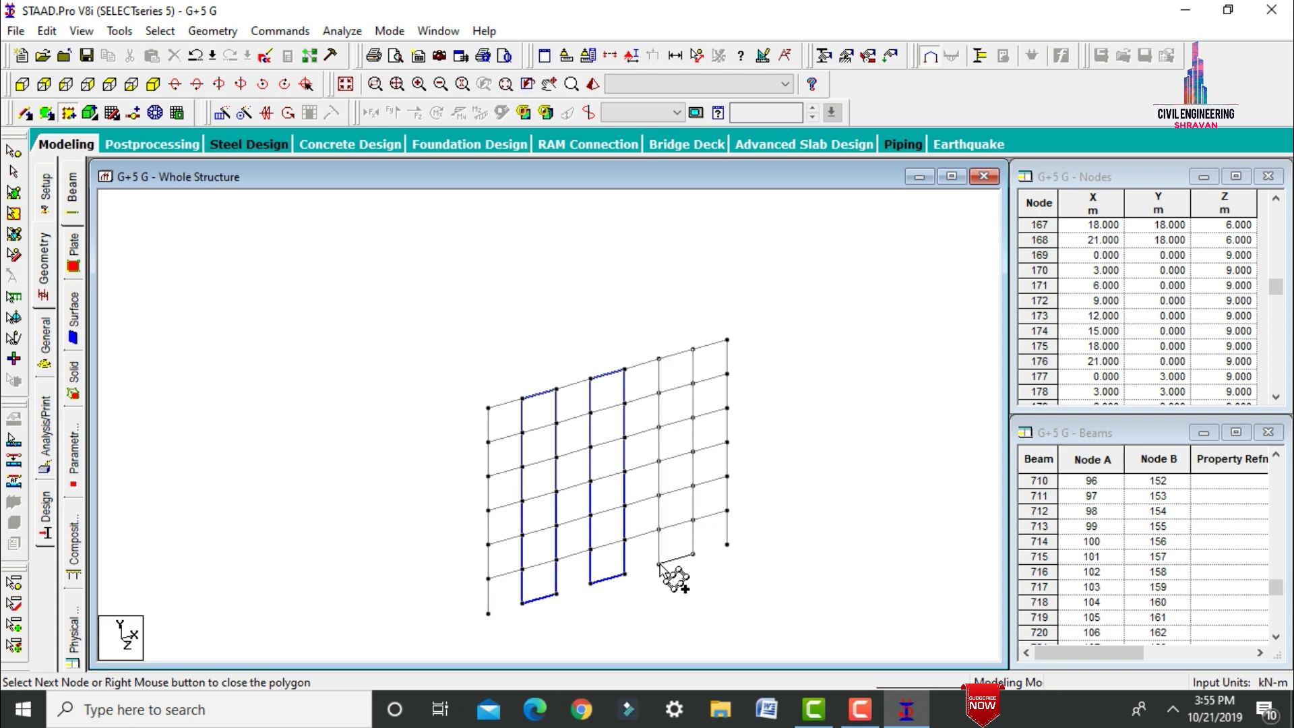
right_click(670, 573)
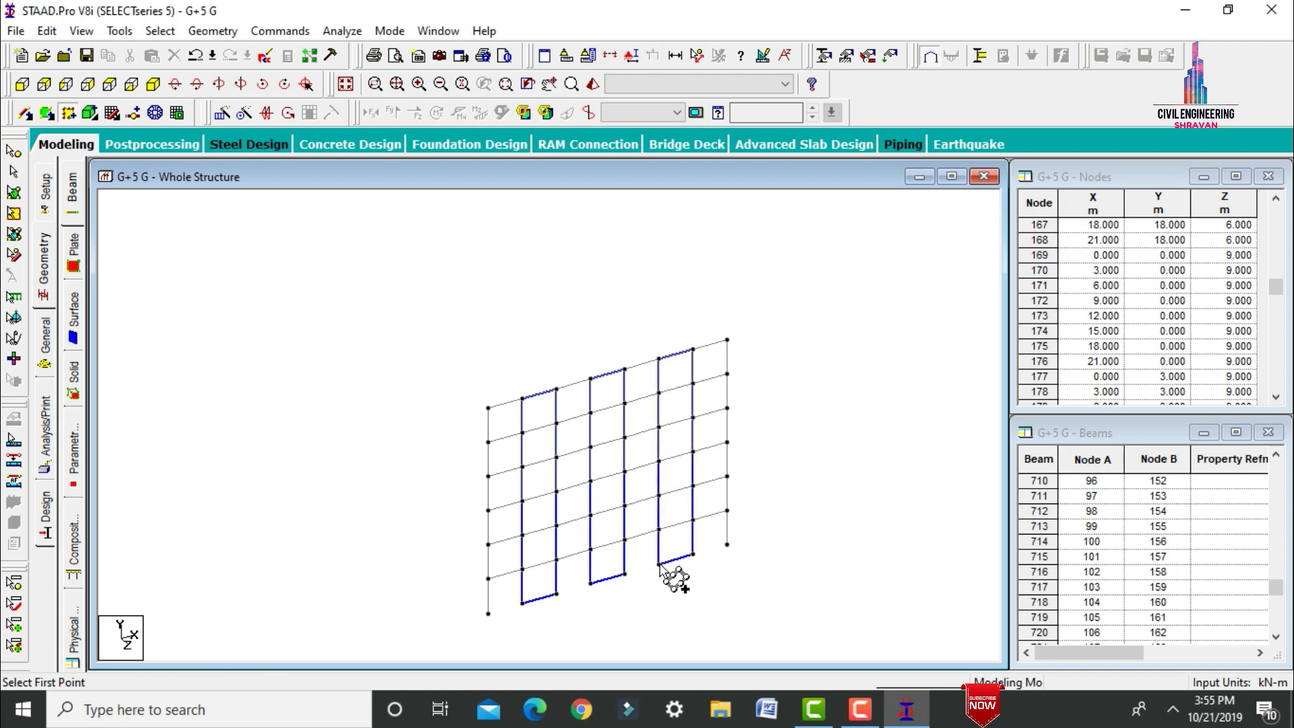
Step: Restore the whole structure and isolate the end frame at the maximum X edge from the top view using a Window / Rubber Band section
left_click(345, 83)
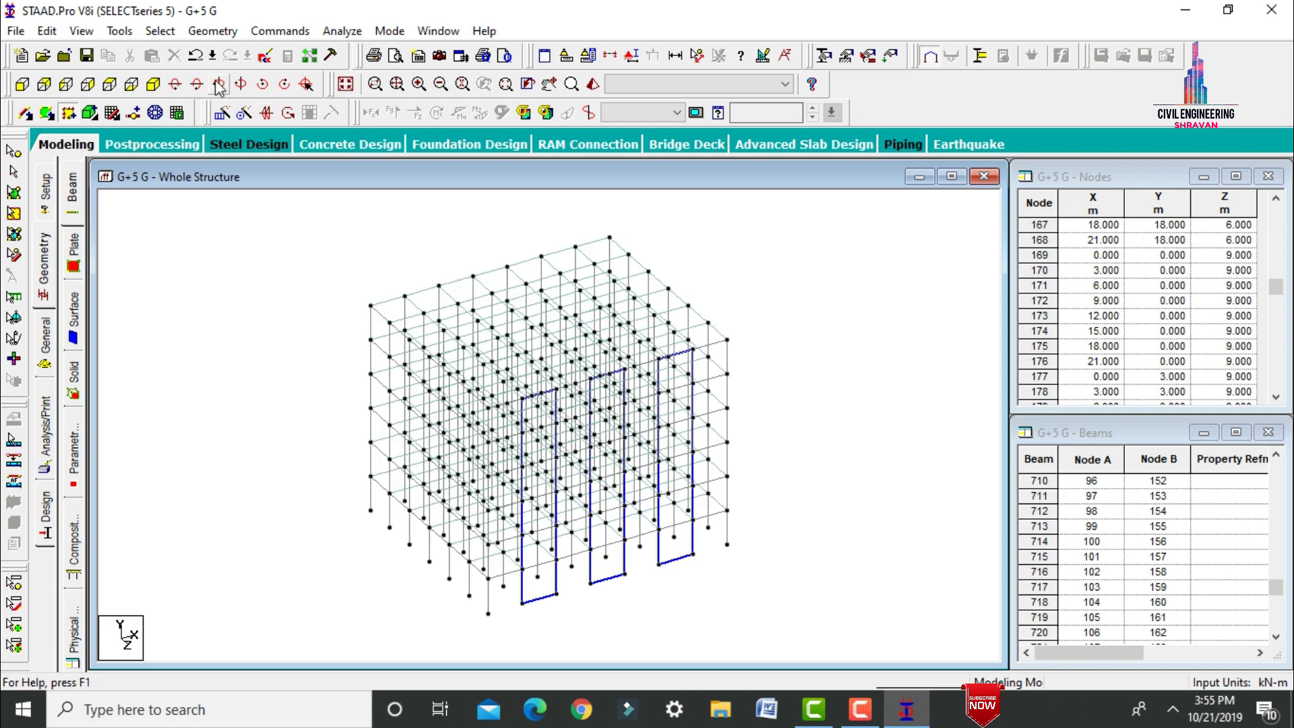
left_click(112, 86)
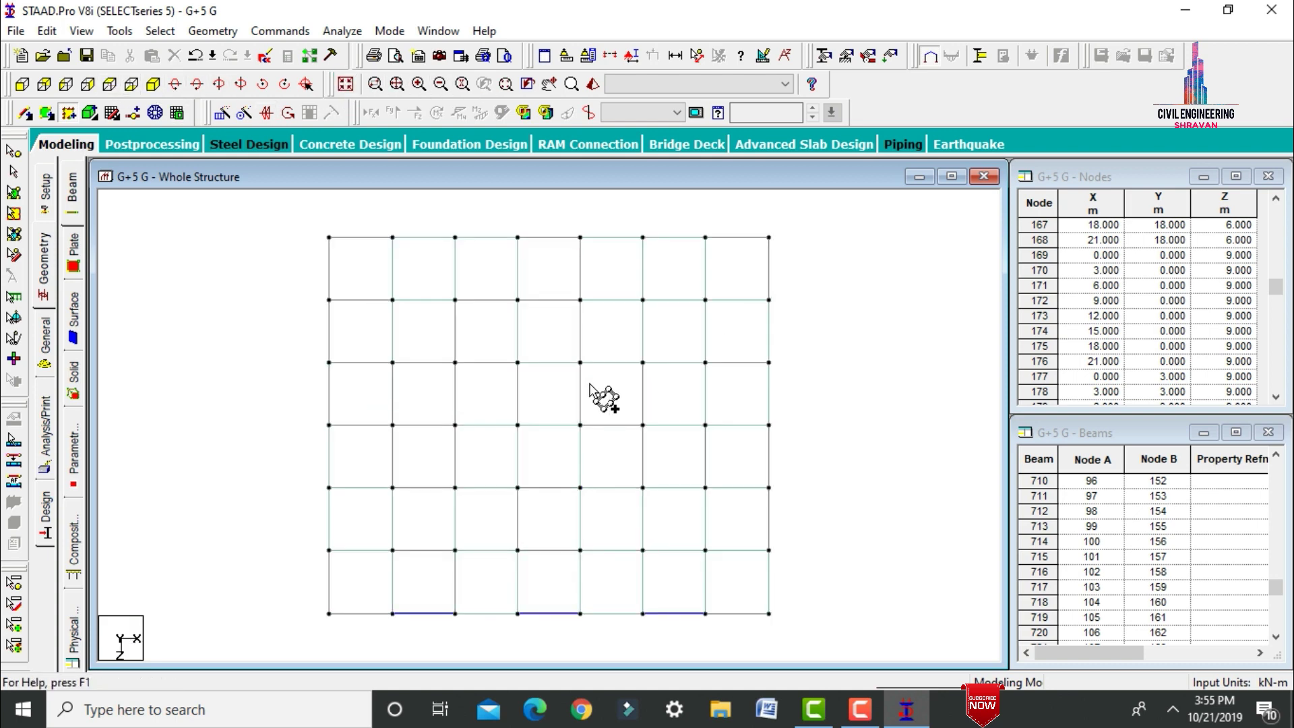
left_click(610, 59)
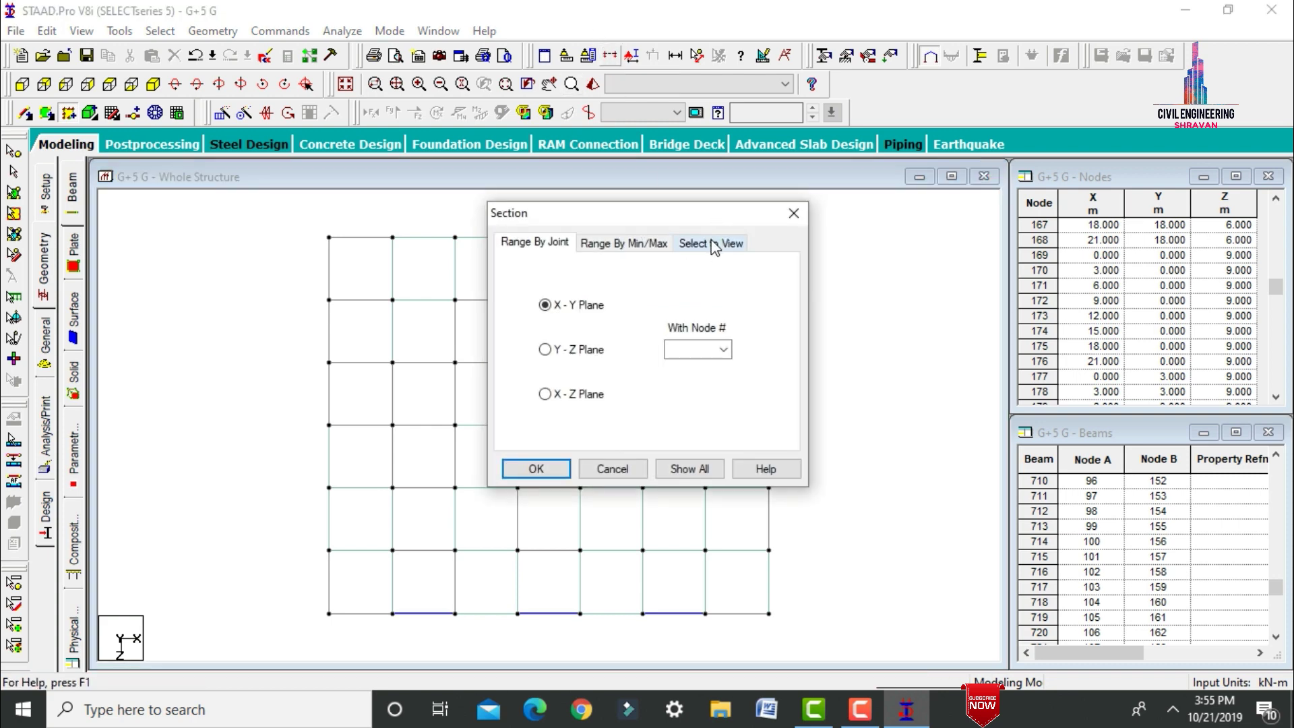
left_click(714, 244)
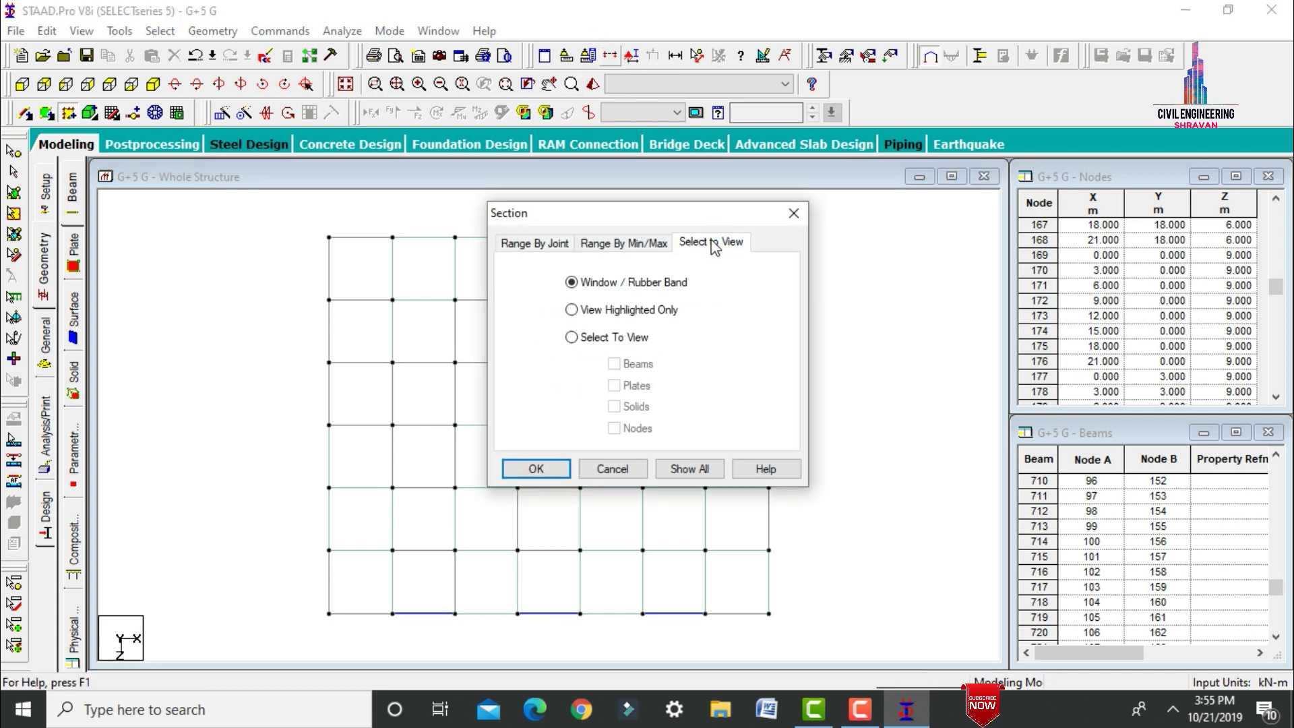
left_click(554, 473)
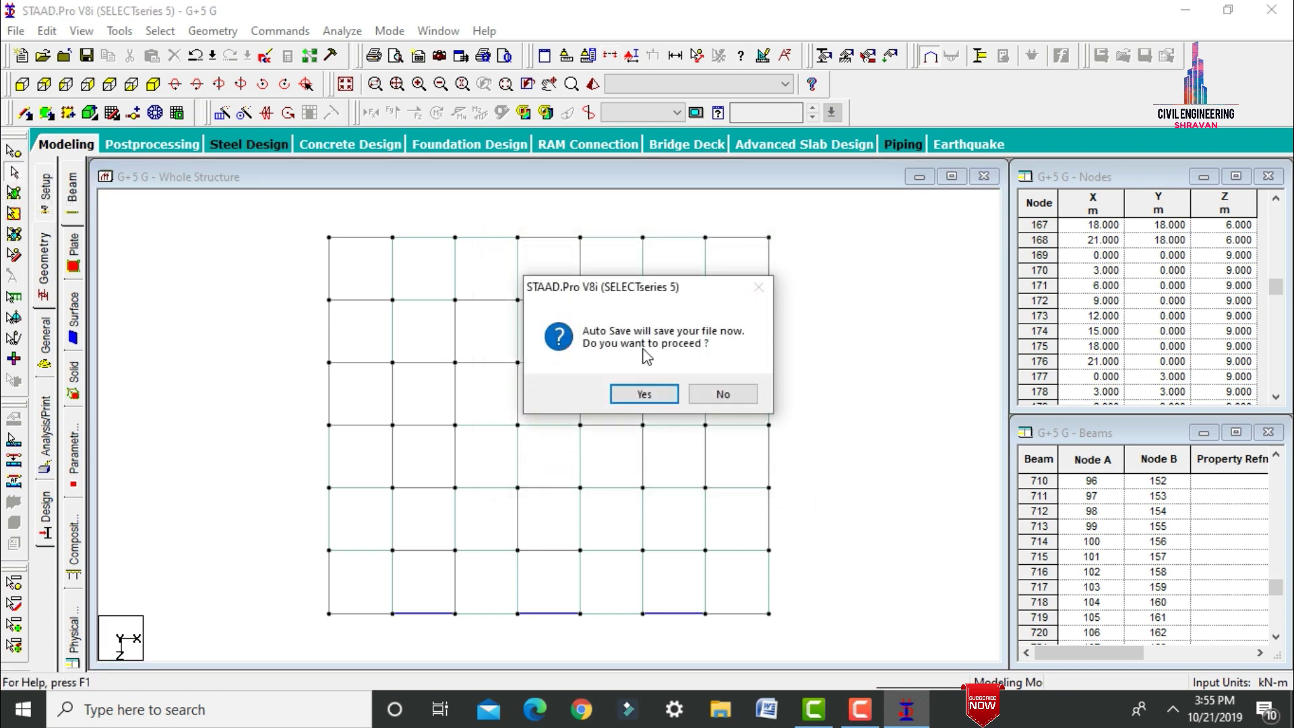
left_click(644, 394)
left_click(542, 378)
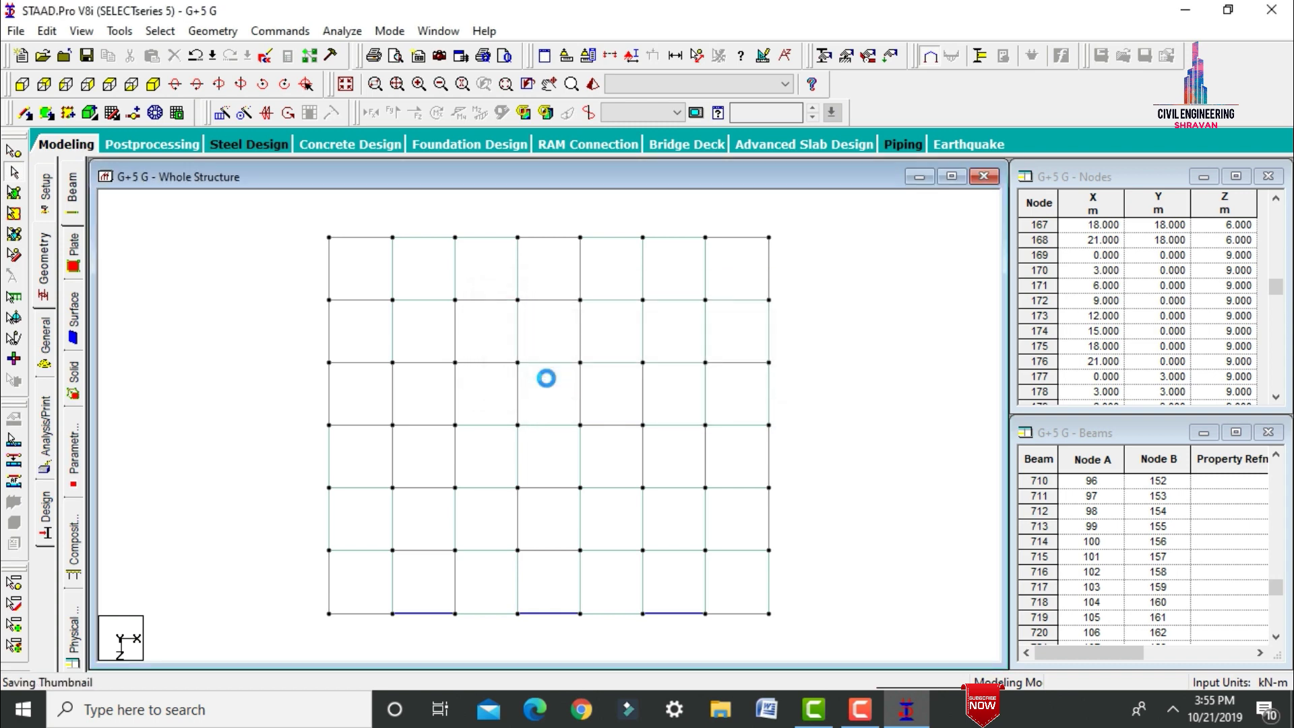
left_click_drag(761, 204, 783, 624)
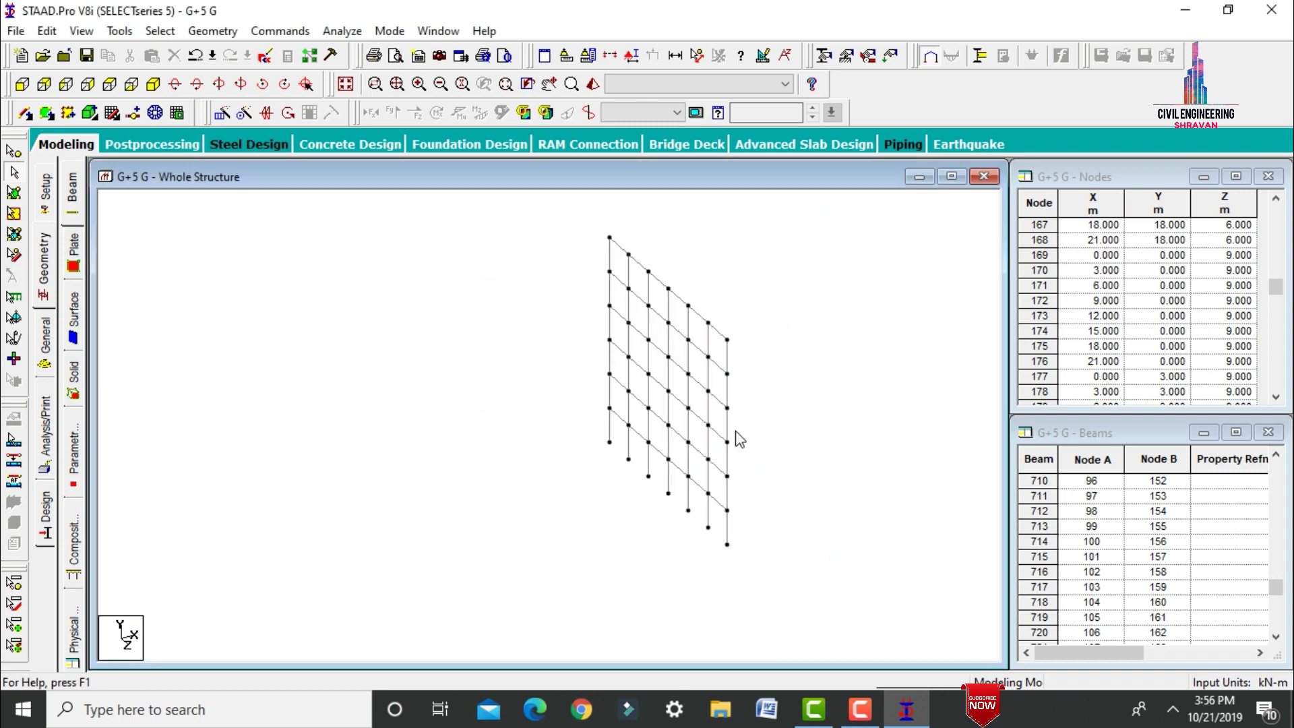
Step: Add a four-sided surface from base to roof nodes in the isolated end frame's bay nearest the maximum Z edge
left_click(70, 114)
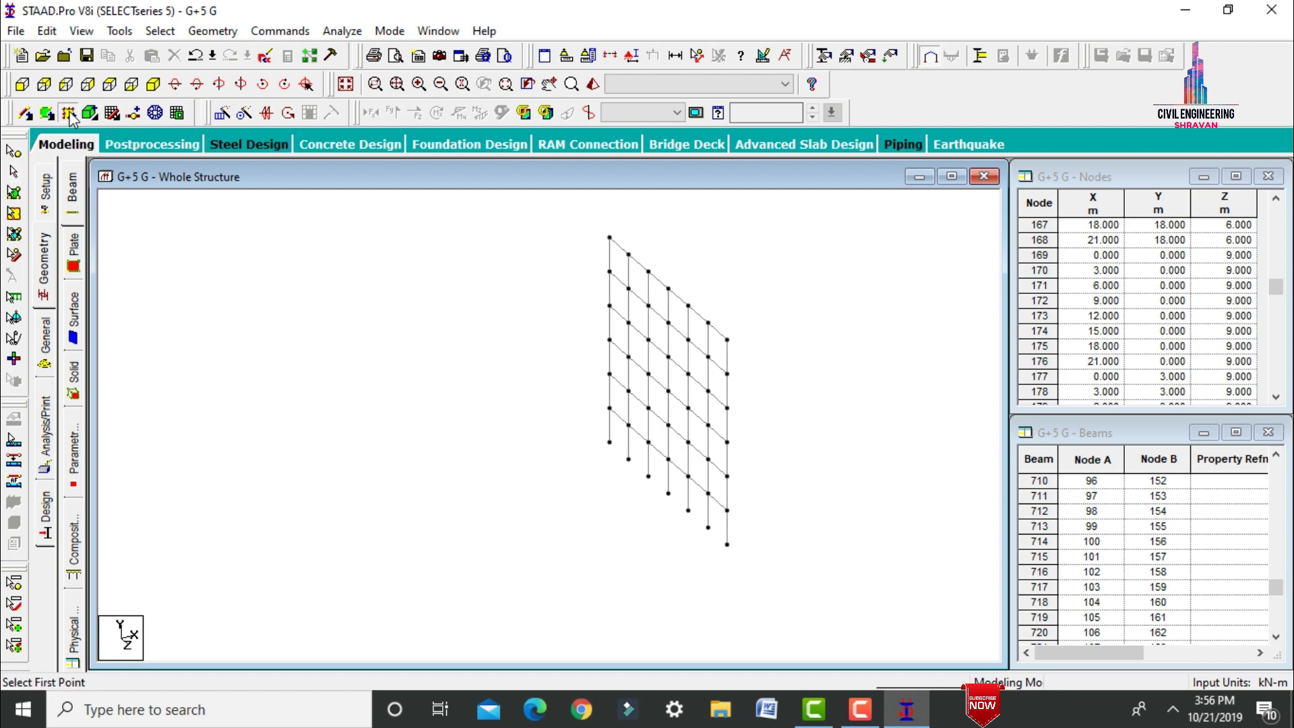
left_click(728, 544)
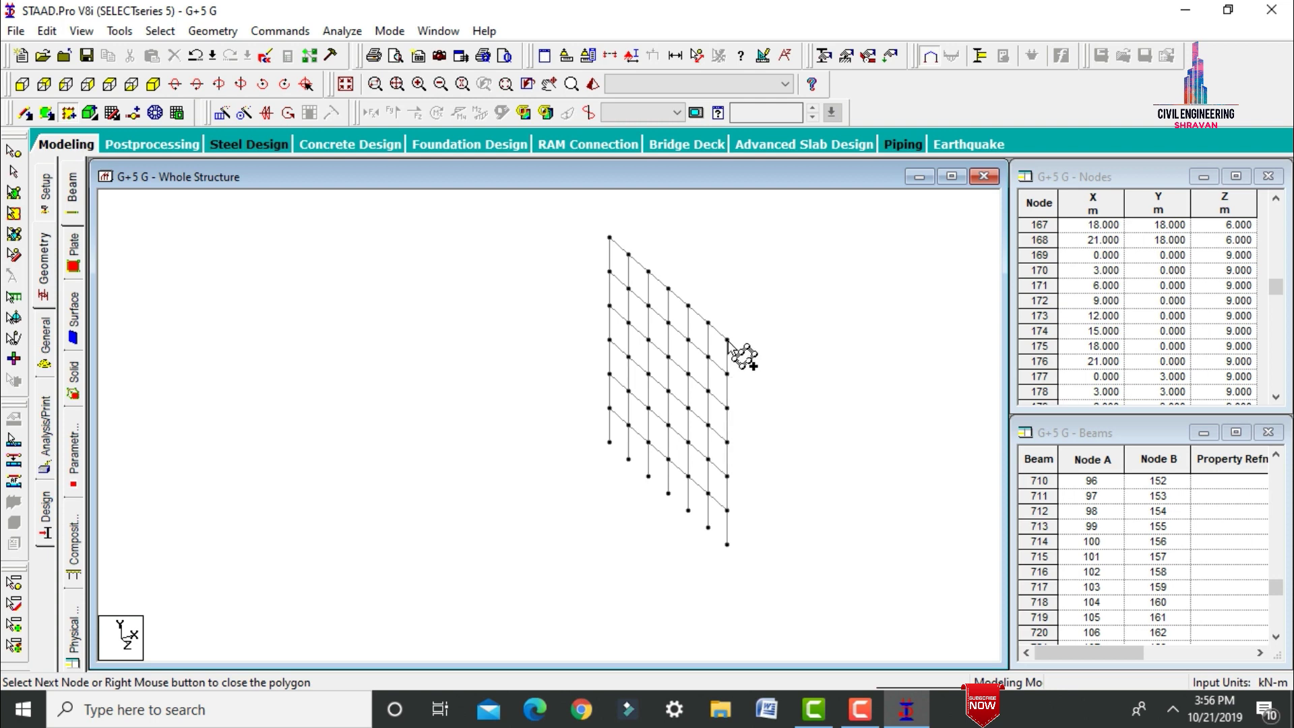
left_click(727, 544)
Step: Add full-height surfaces from base to roof nodes in the end frame's third and fifth bays, counted from the maximum Z edge
left_click(689, 510)
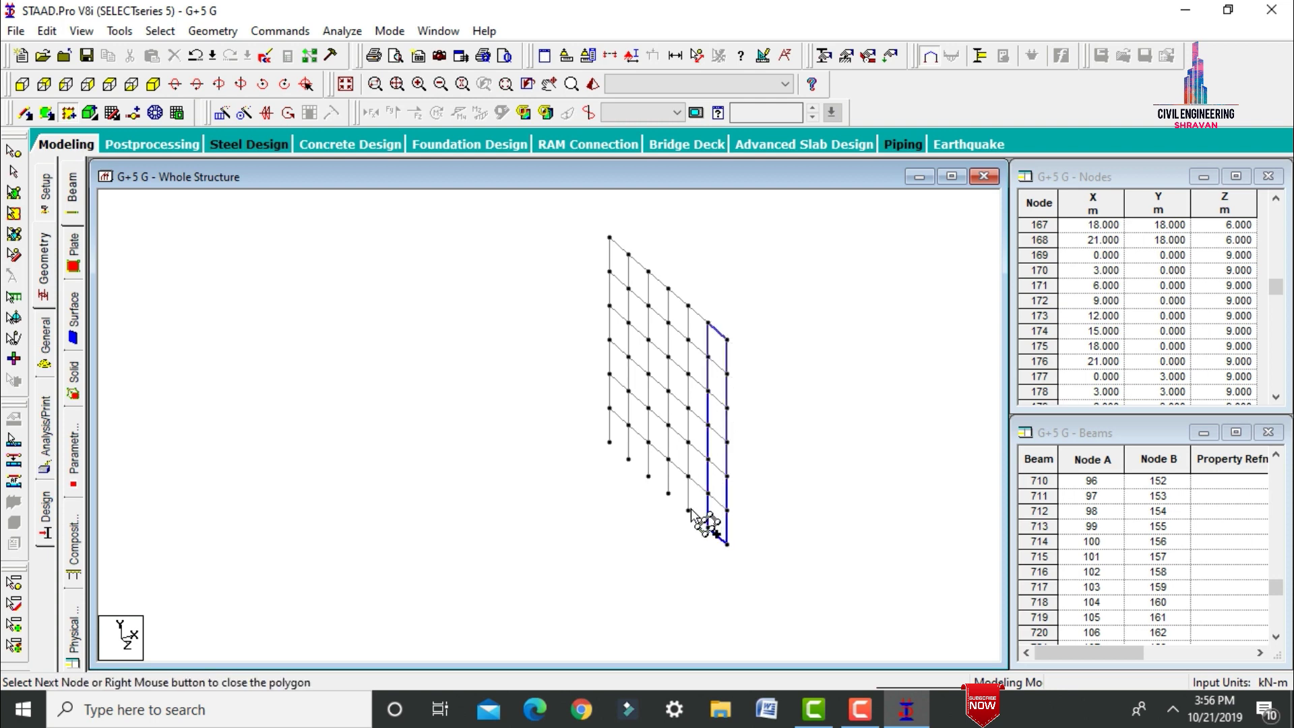
left_click(688, 304)
left_click(668, 287)
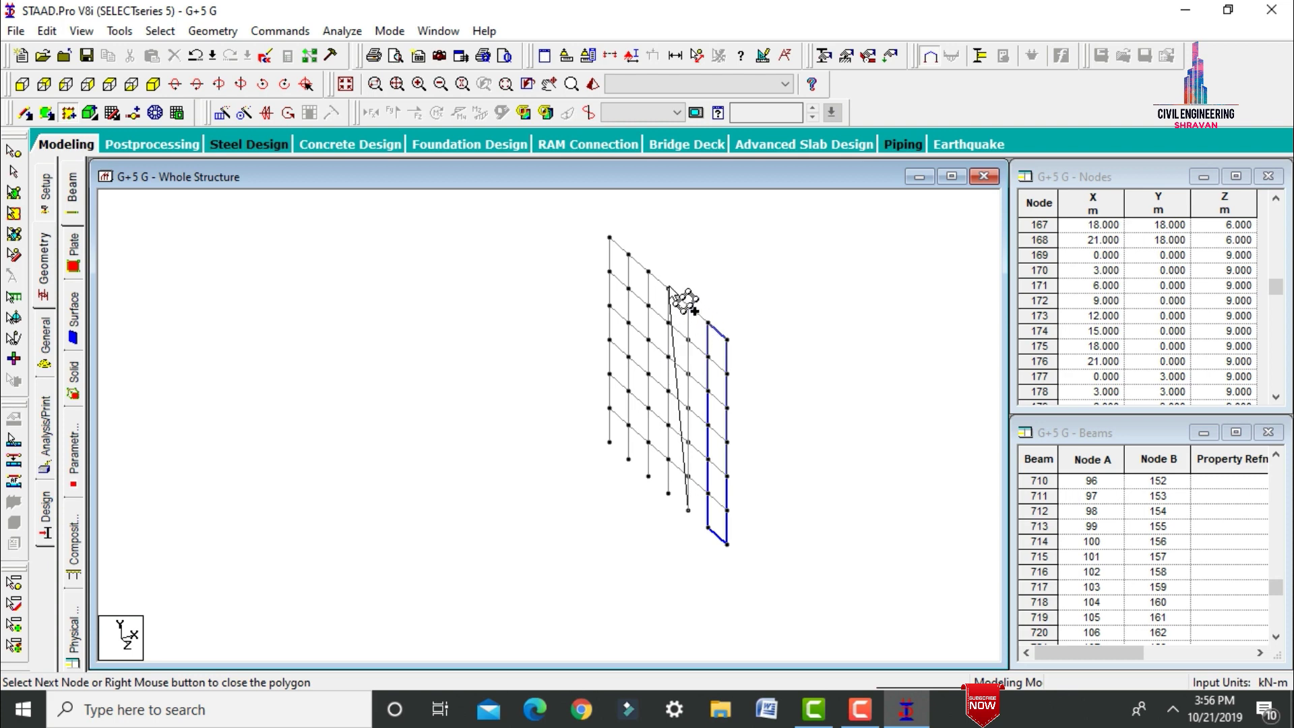
left_click(668, 494)
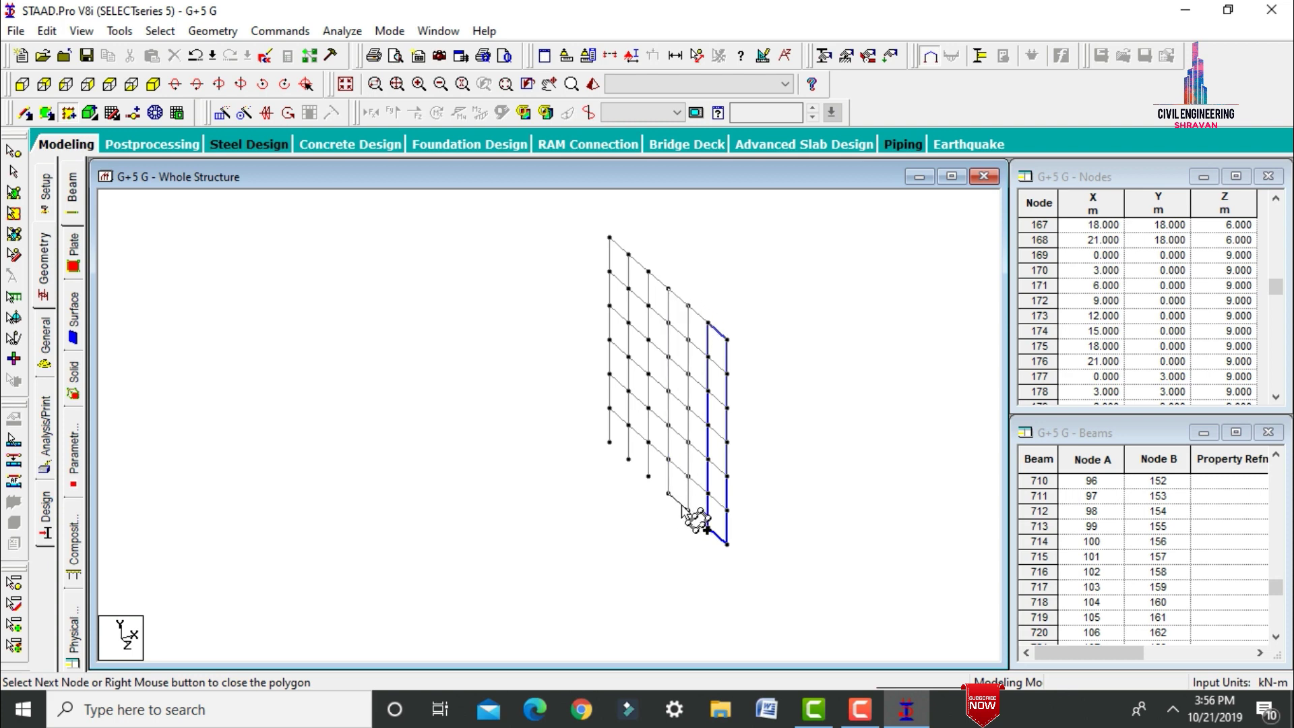
left_click(688, 511)
left_click(649, 476)
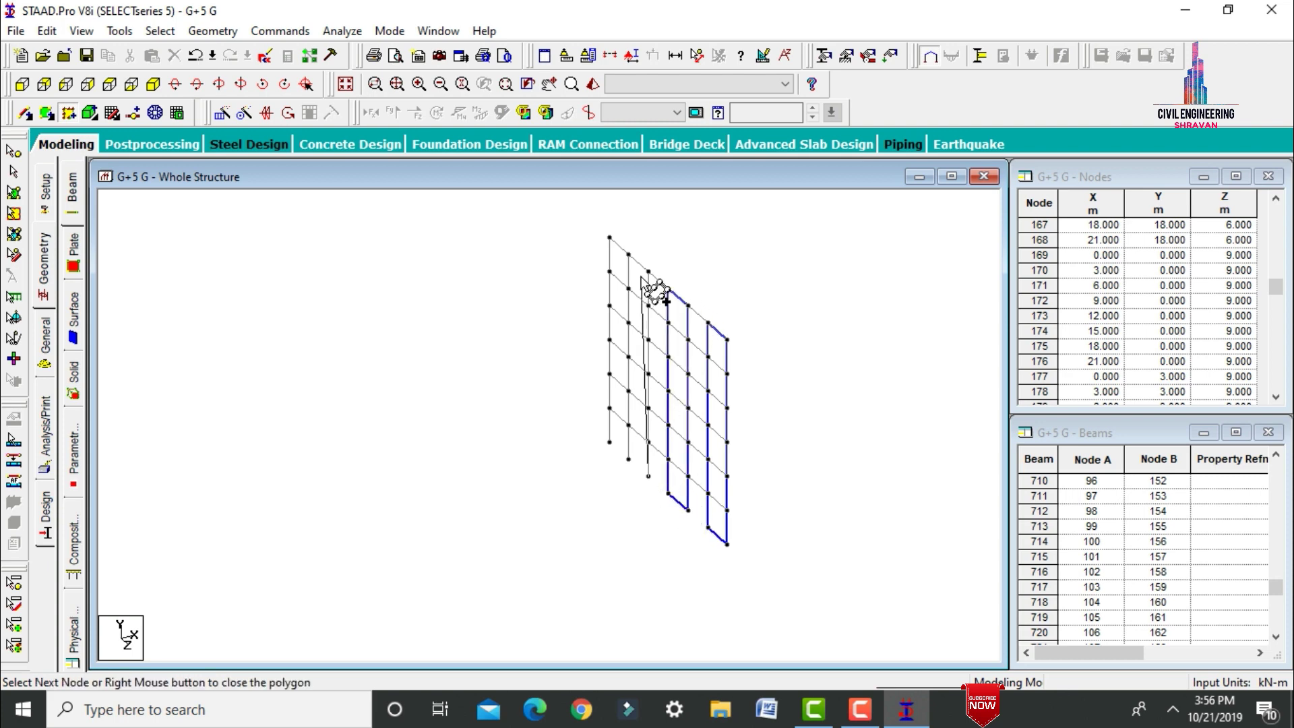
left_click(648, 272)
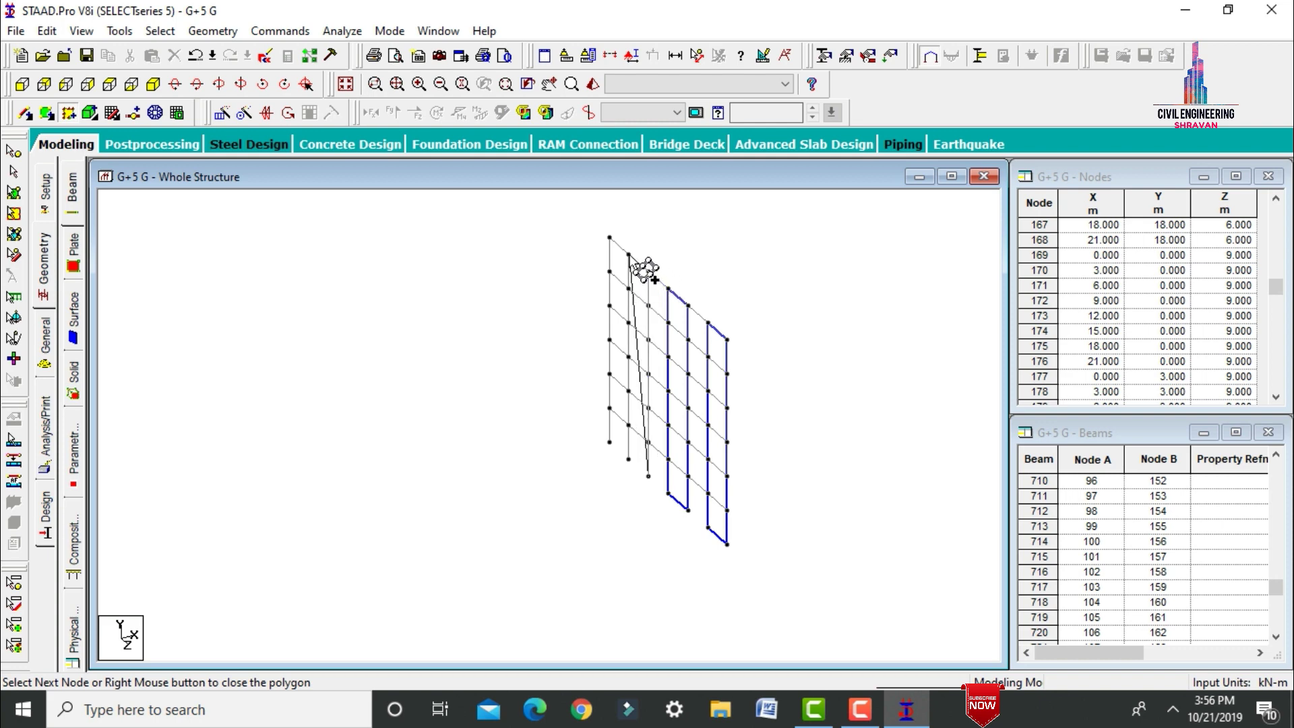
left_click(628, 255)
left_click(628, 459)
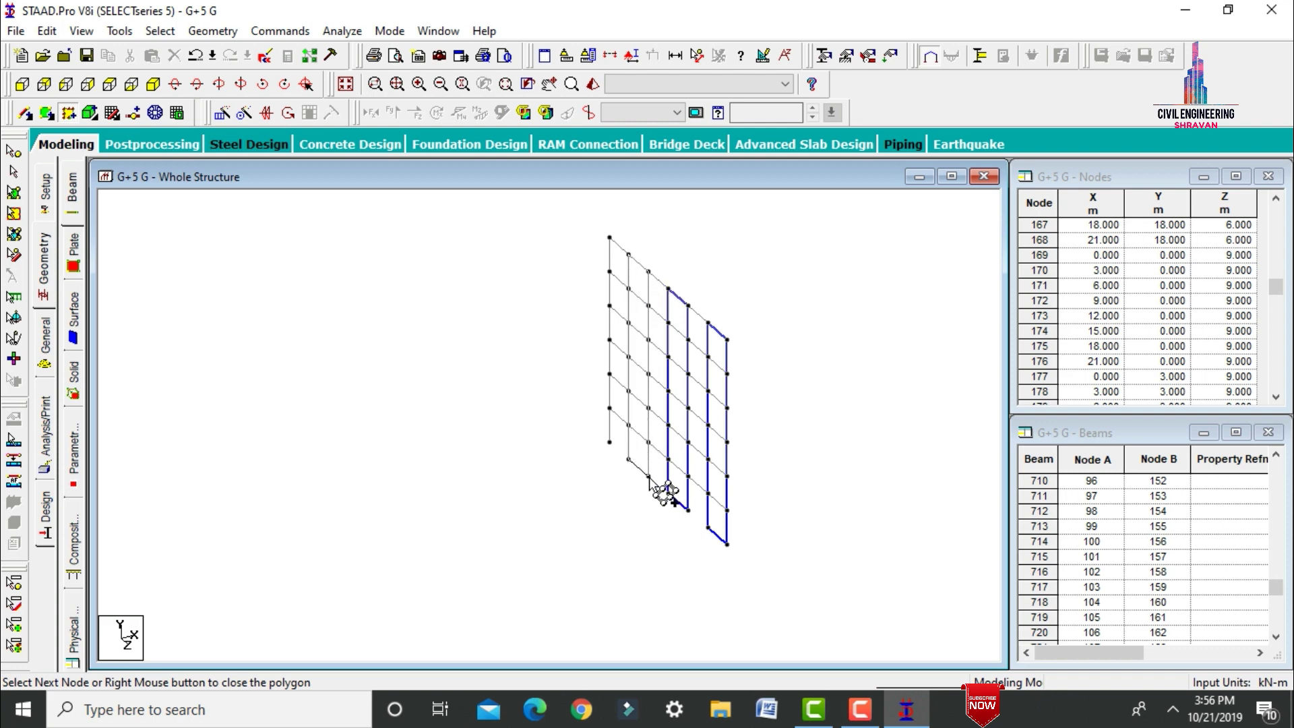
left_click(648, 476)
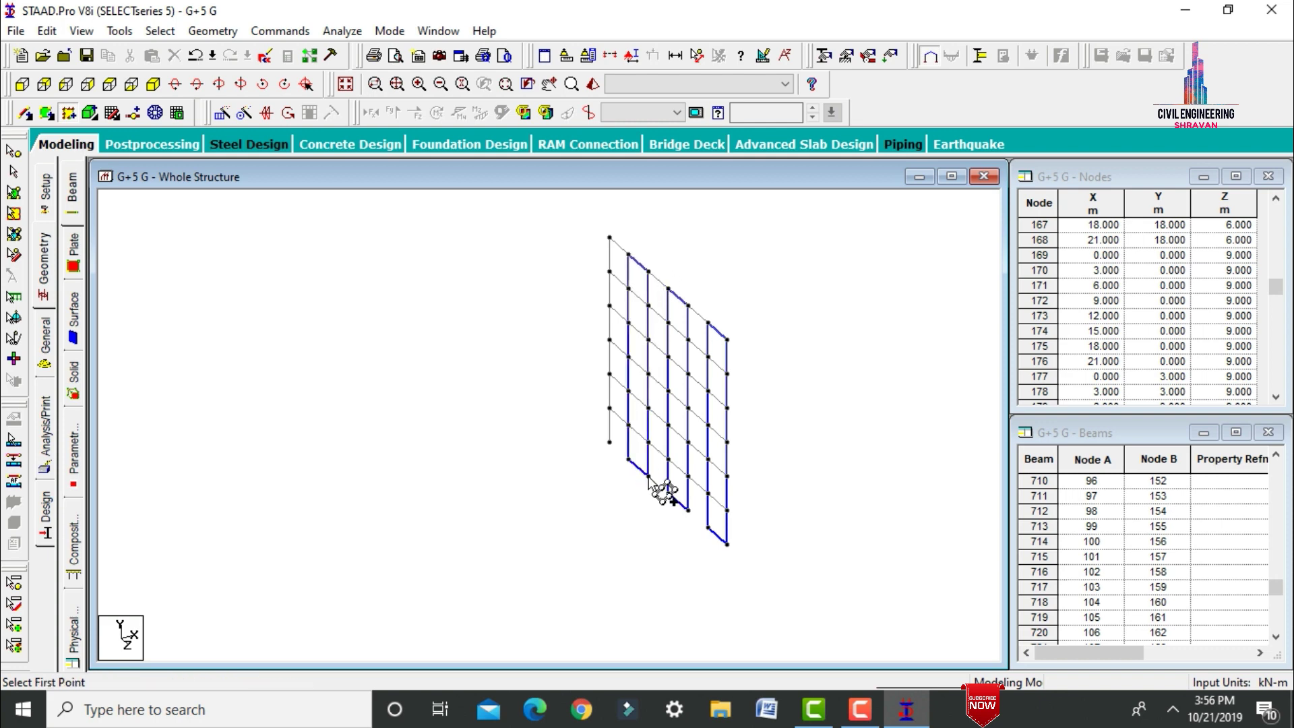
Step: Restore the whole structure and isolate the rear frame at the minimum Z edge from the top view using a Window / Rubber Band section
left_click(348, 85)
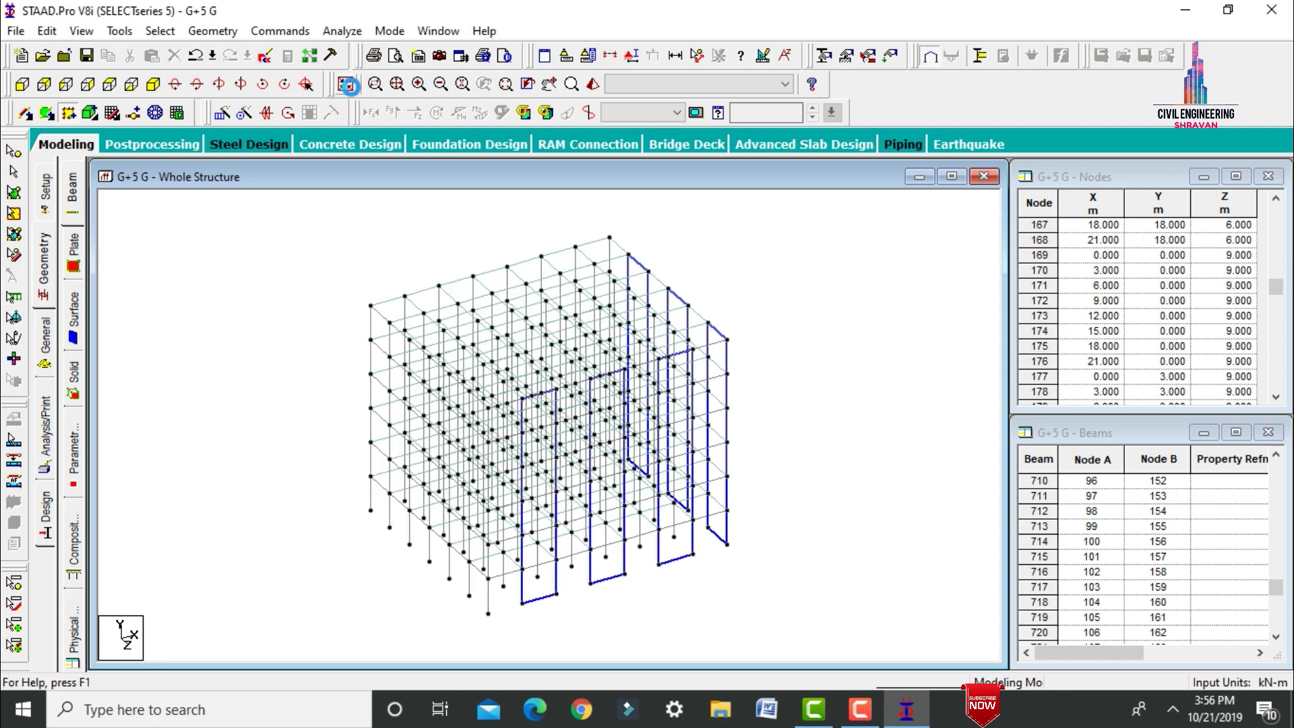
left_click(112, 87)
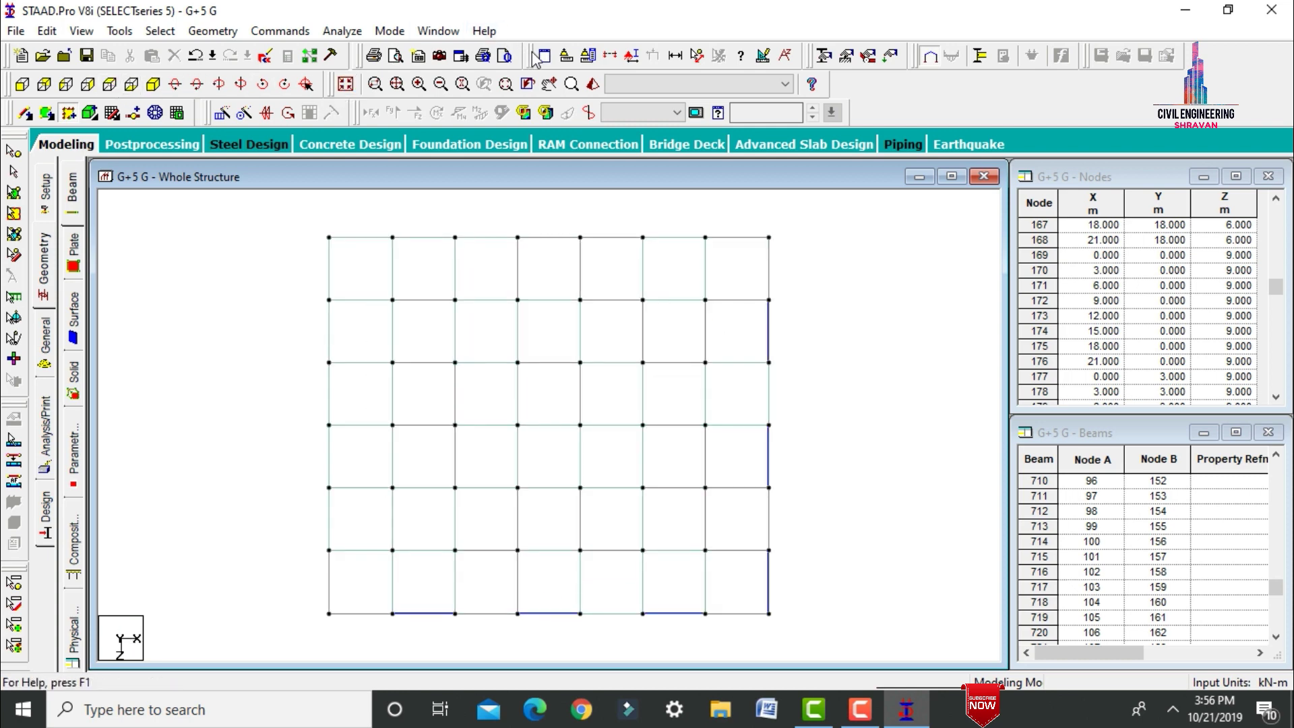
left_click(611, 56)
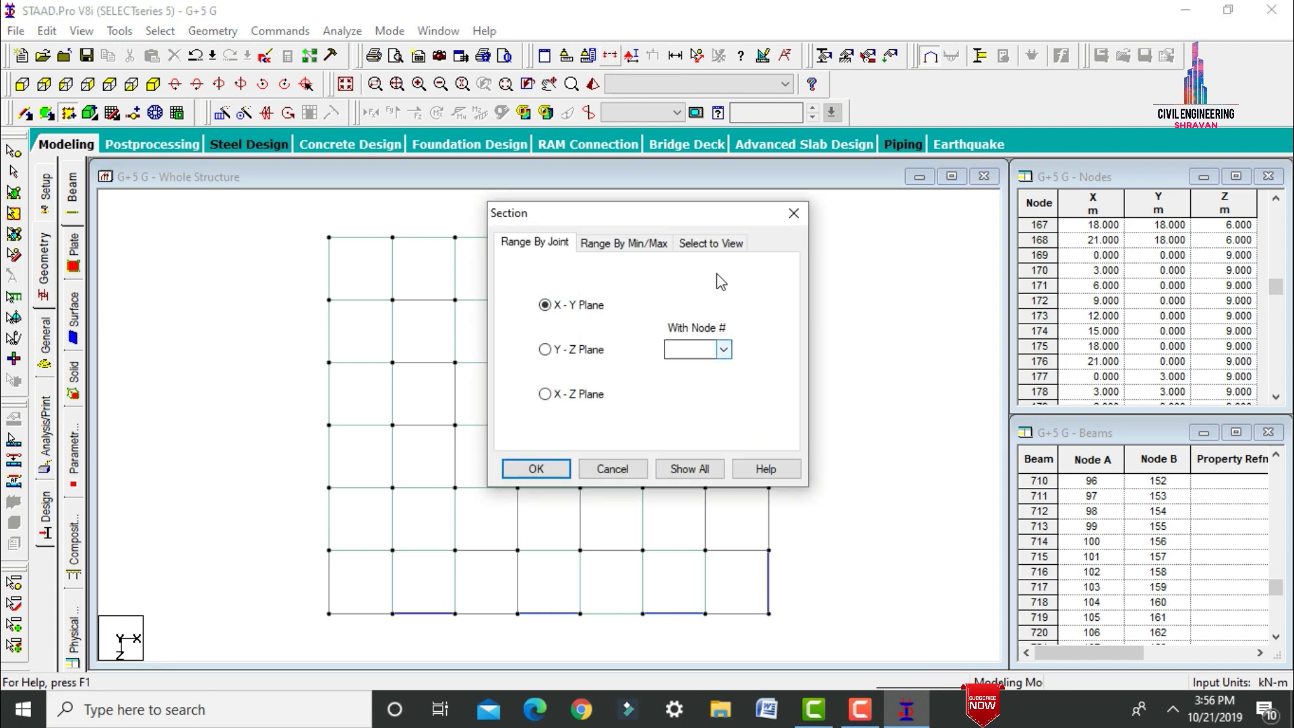
left_click(717, 244)
left_click(549, 468)
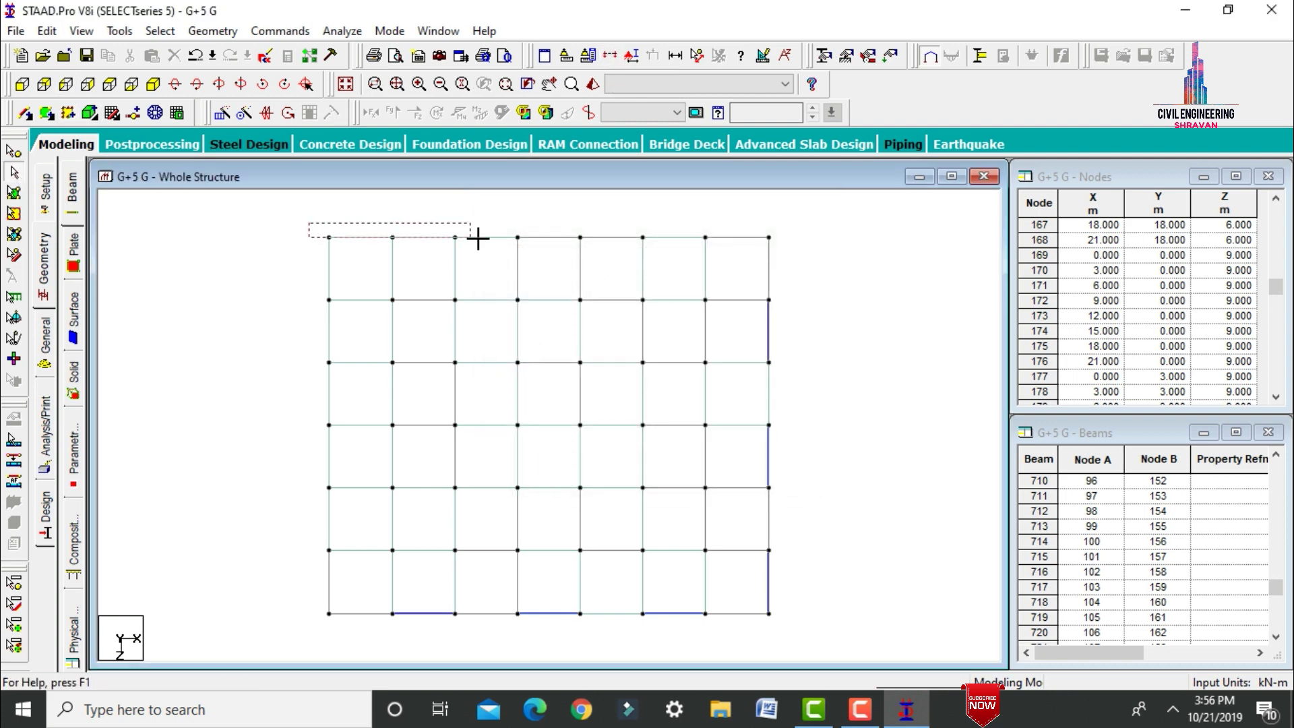
left_click_drag(478, 238, 792, 255)
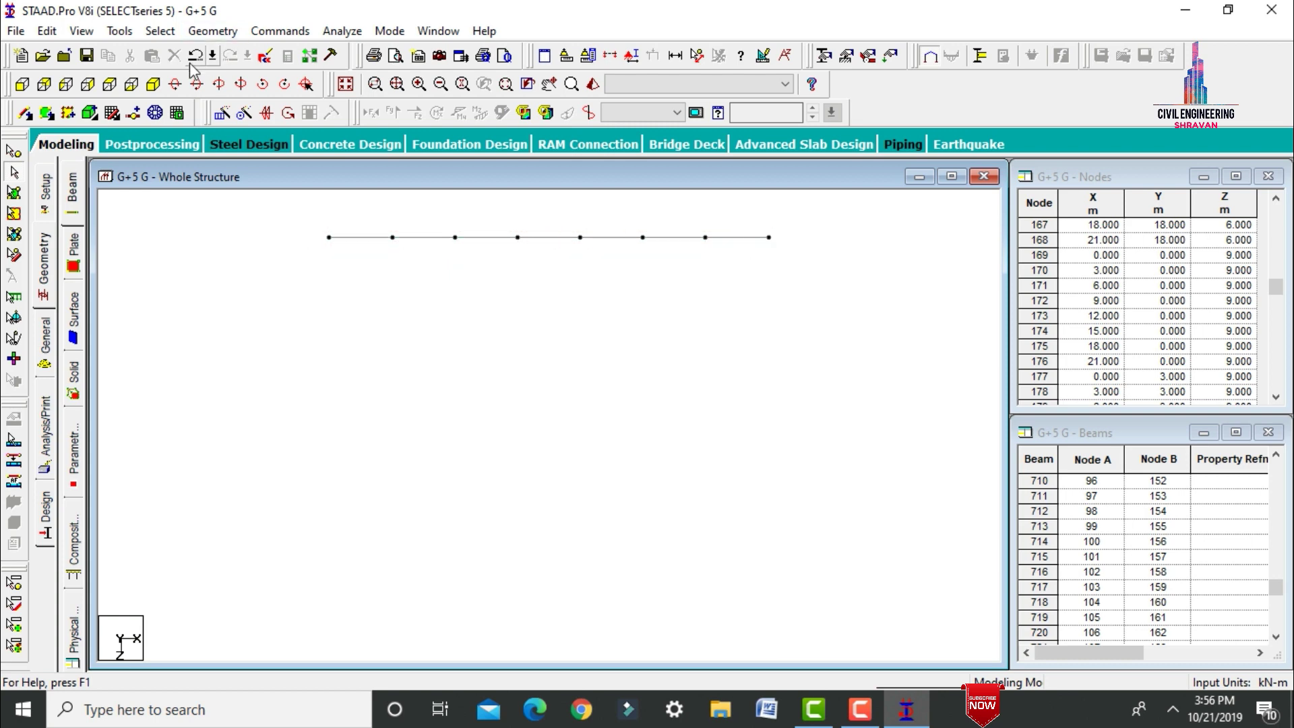
Step: Add a four-sided surface from base to roof nodes in the isolated rear frame's last bay, at the maximum X end, in isometric view
left_click(153, 84)
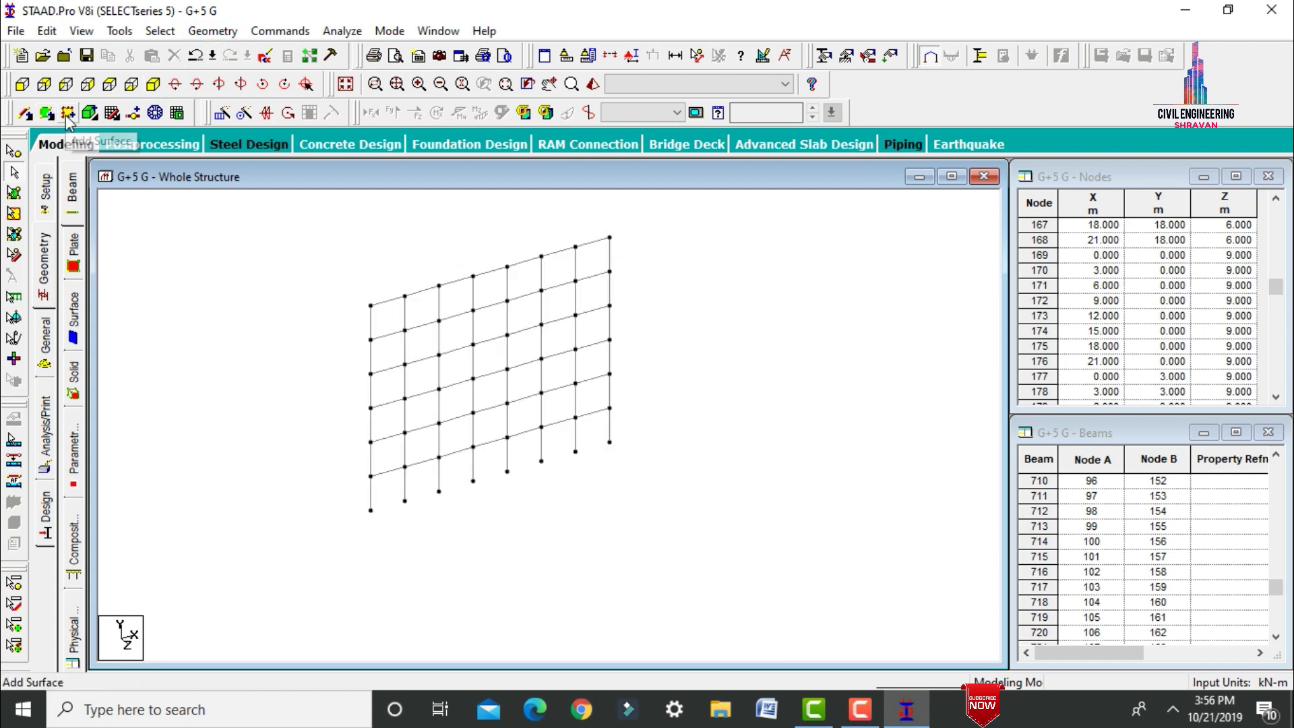
left_click(66, 114)
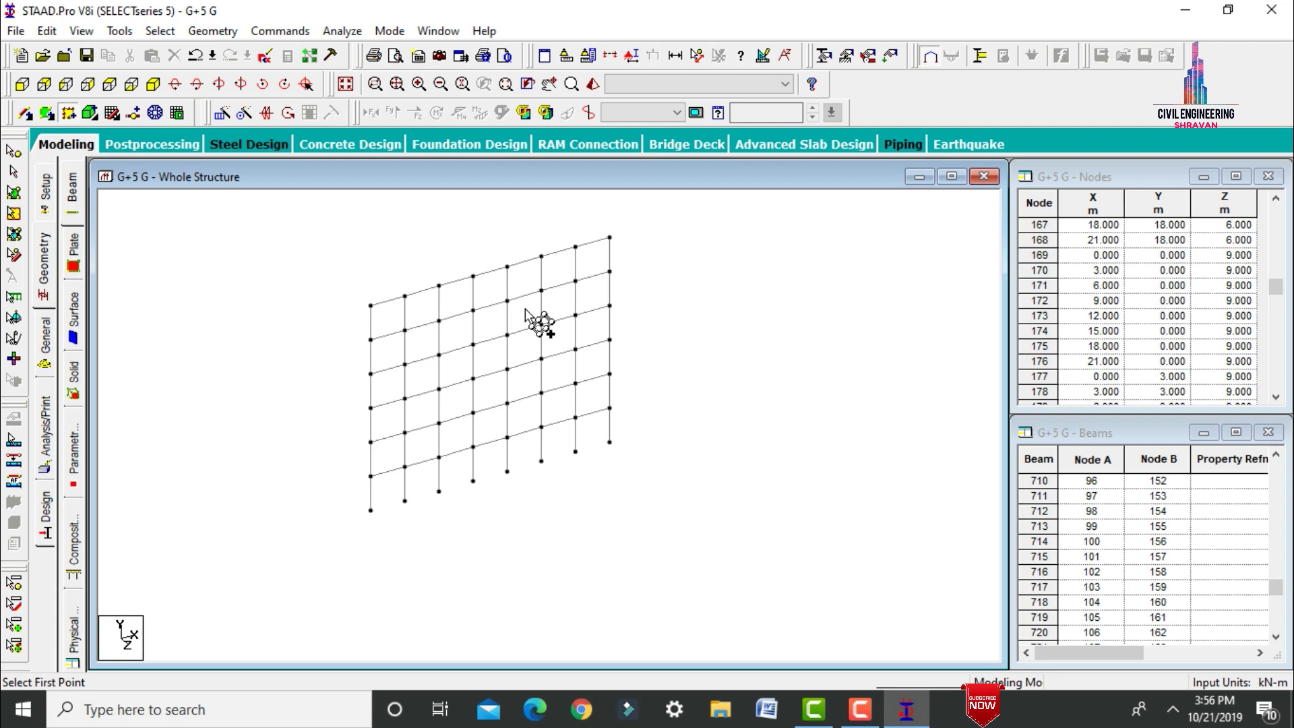
left_click(611, 442)
left_click(610, 238)
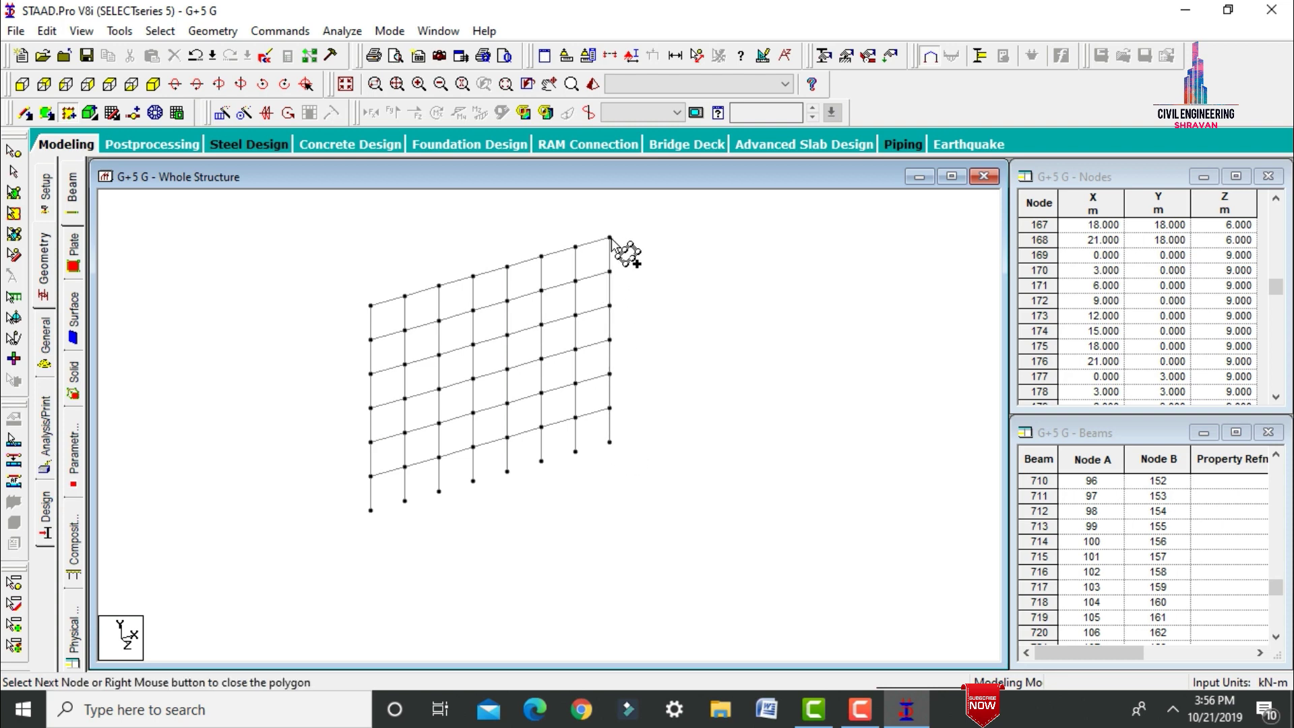
left_click(576, 247)
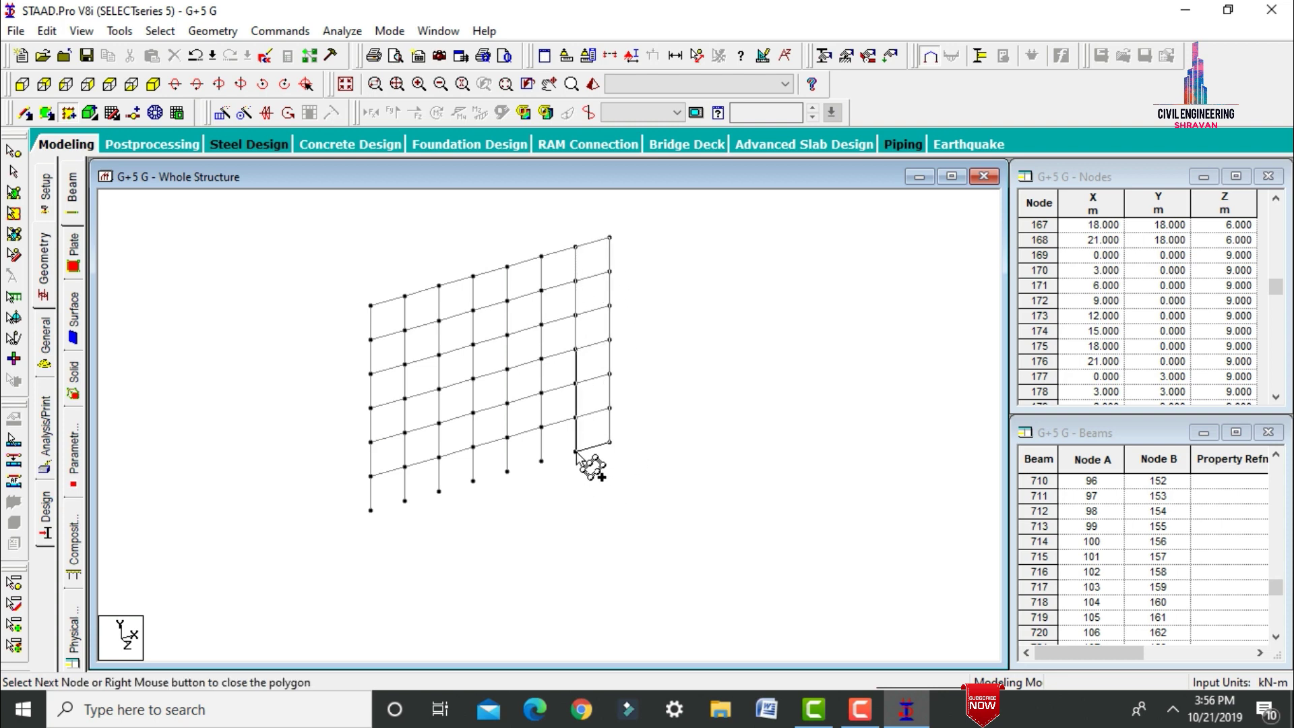
left_click(575, 452)
right_click(617, 448)
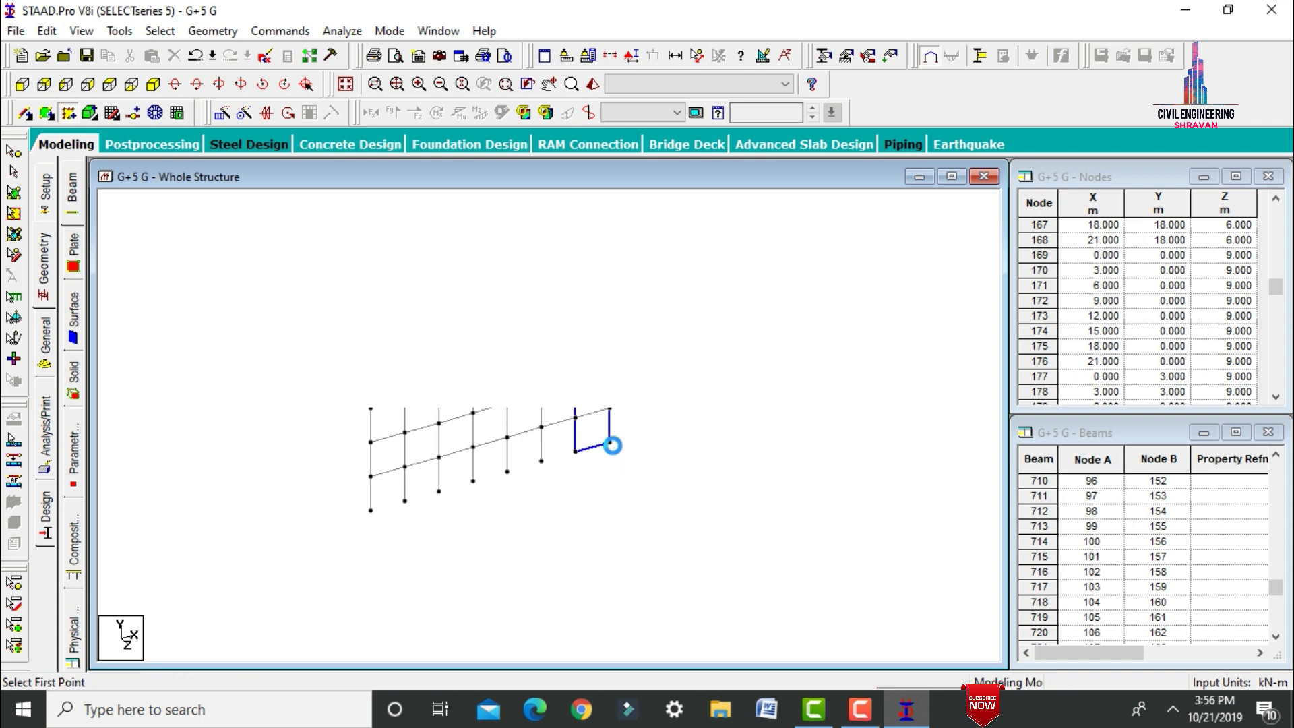
Step: Add full-height surfaces from base to roof nodes in the rear frame's fifth and third bays along X
left_click(540, 460)
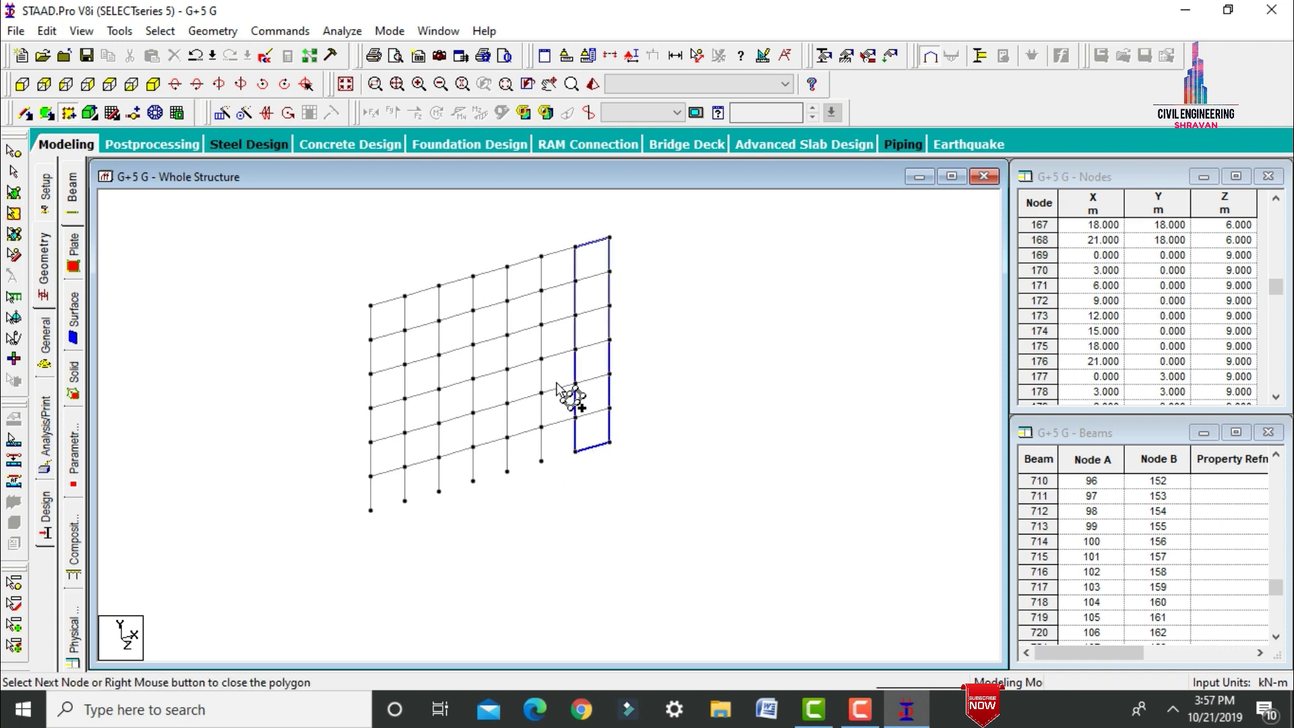
left_click(523, 259)
left_click(505, 266)
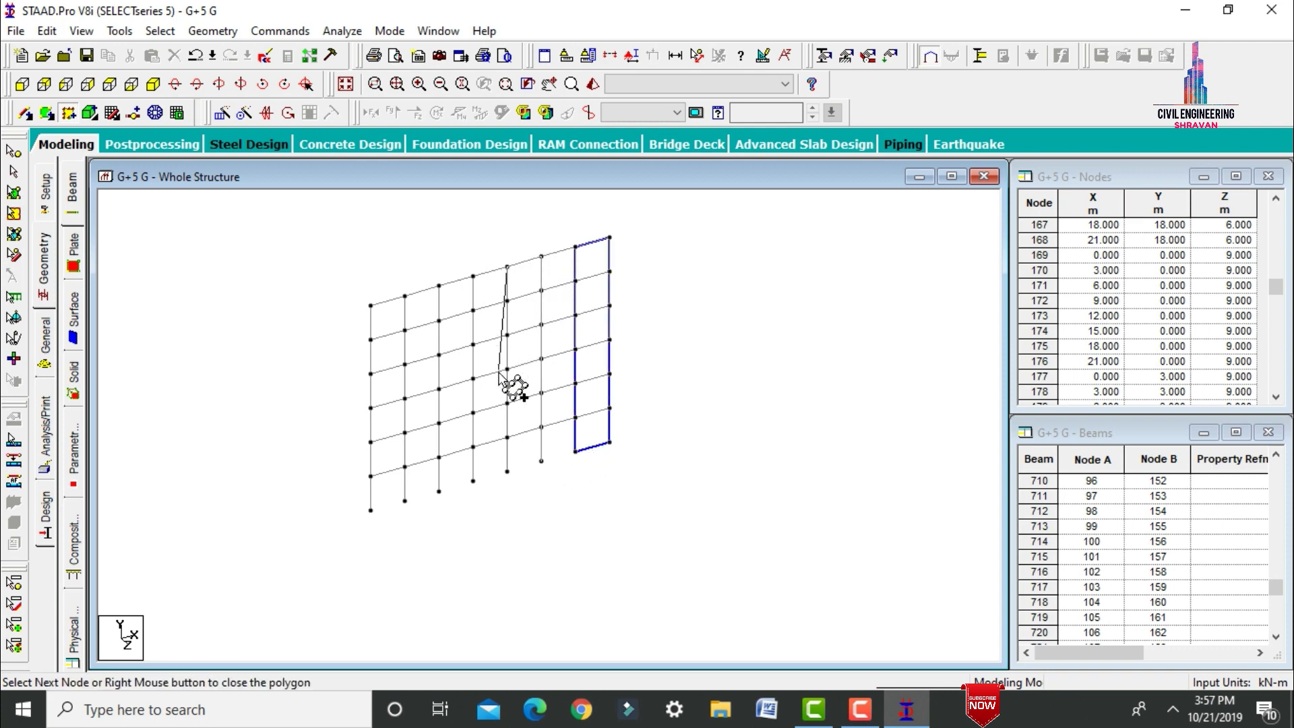
left_click(507, 470)
right_click(540, 465)
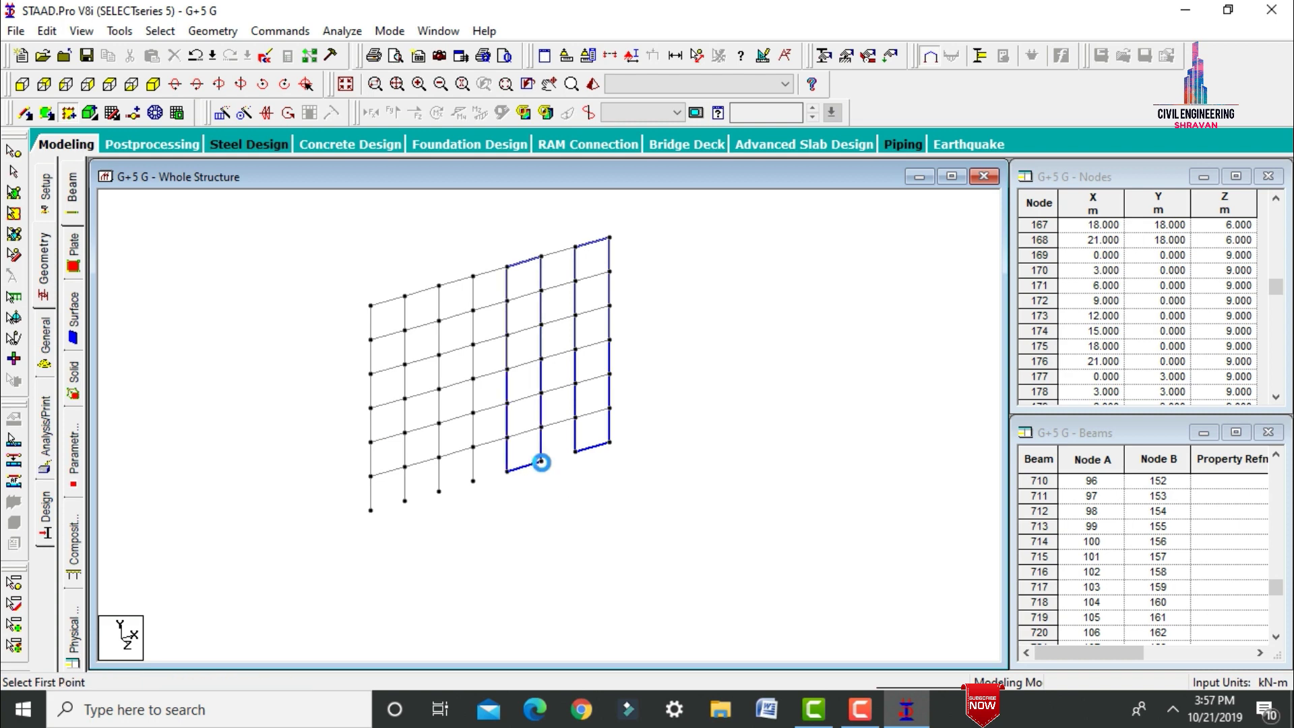
left_click(474, 487)
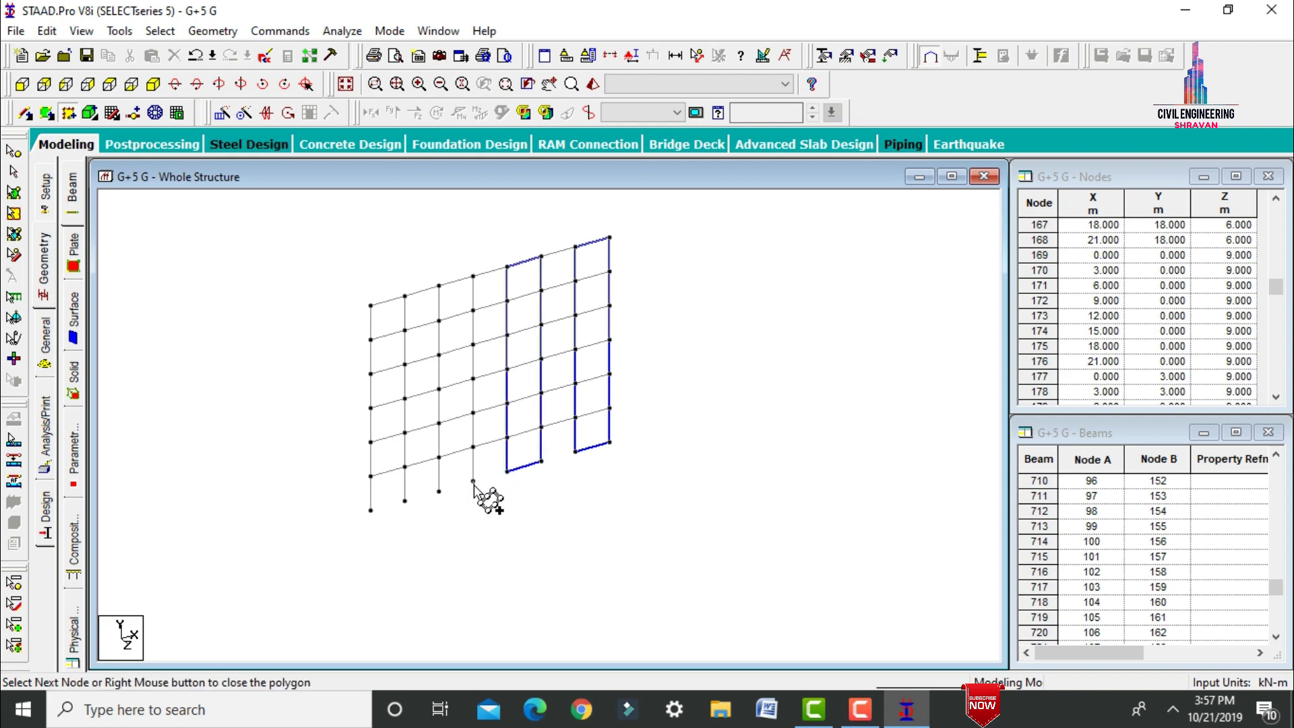
left_click(474, 277)
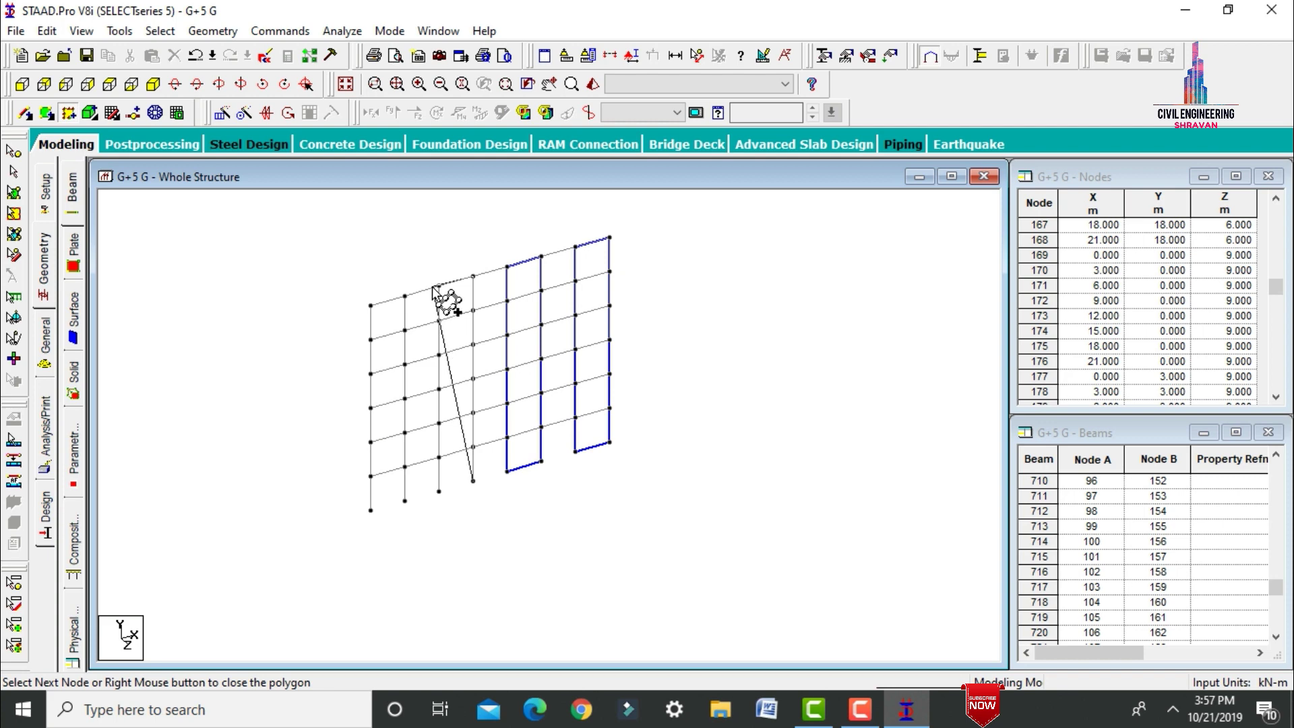
left_click(438, 286)
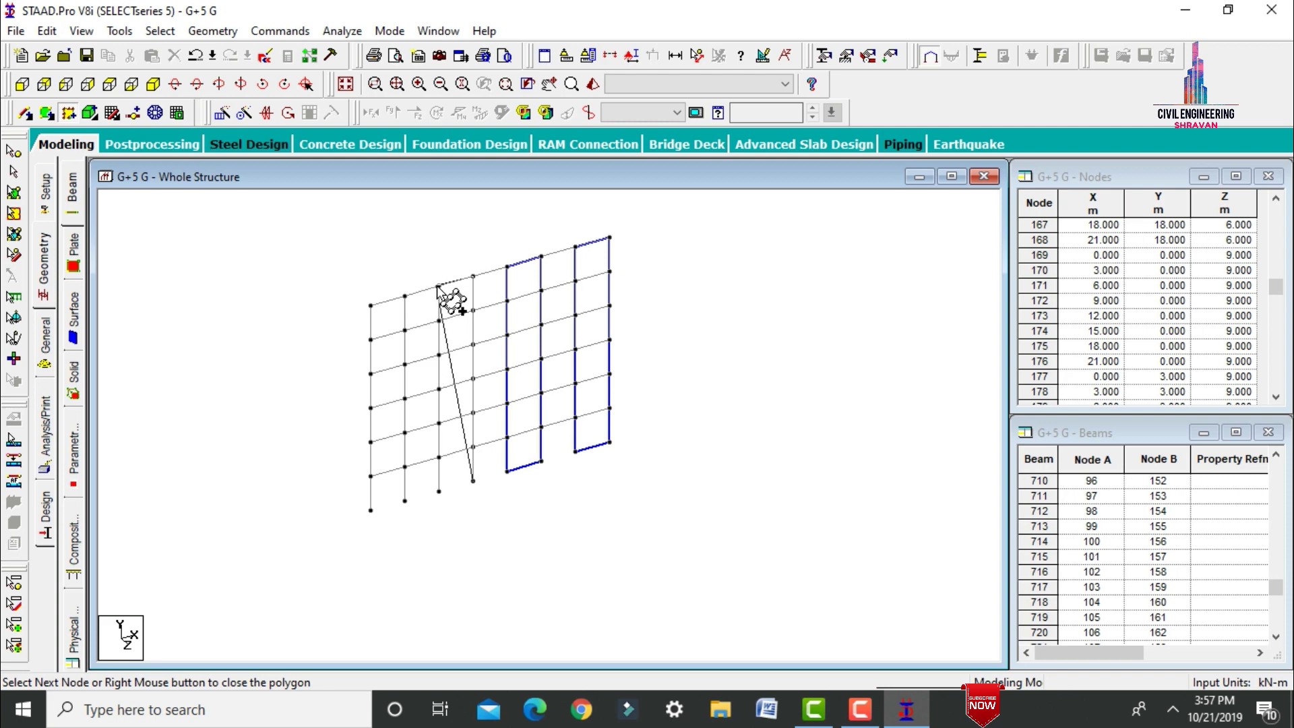
left_click(439, 491)
right_click(484, 503)
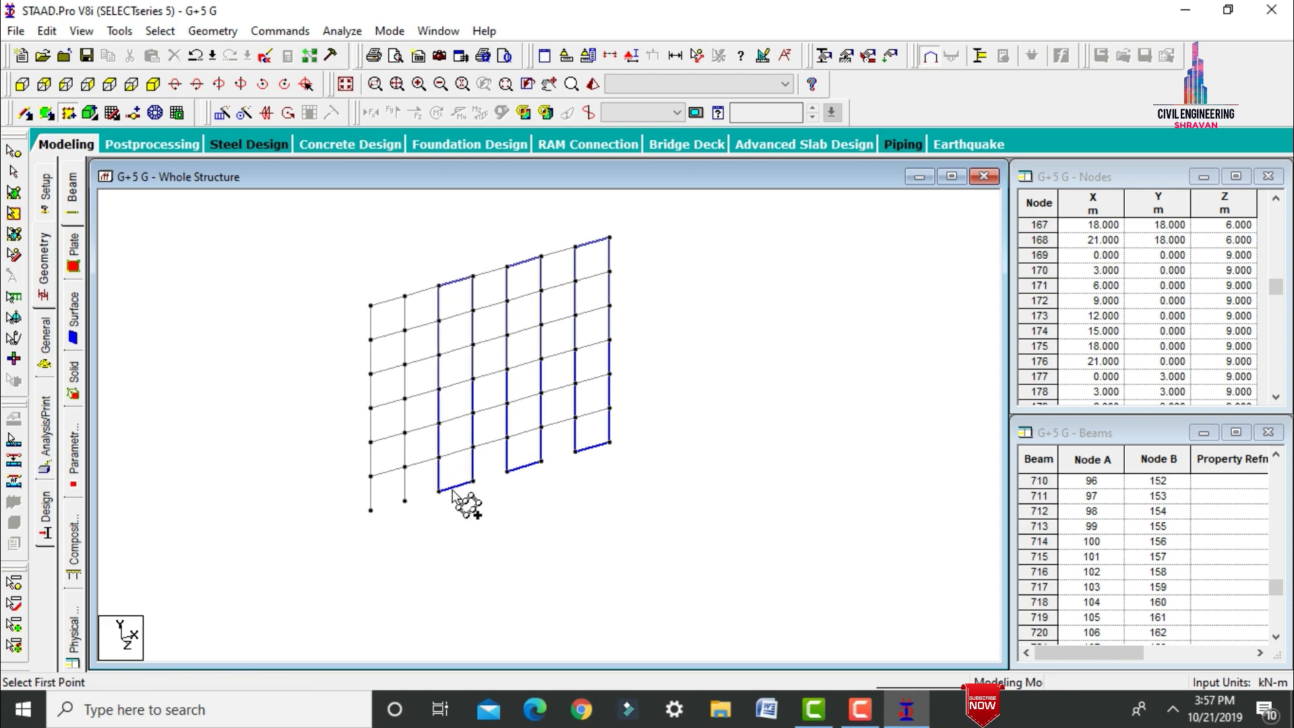
Step: Add a four-sided surface from base to roof nodes in the rear frame's first bay, at the minimum X end
left_click(404, 500)
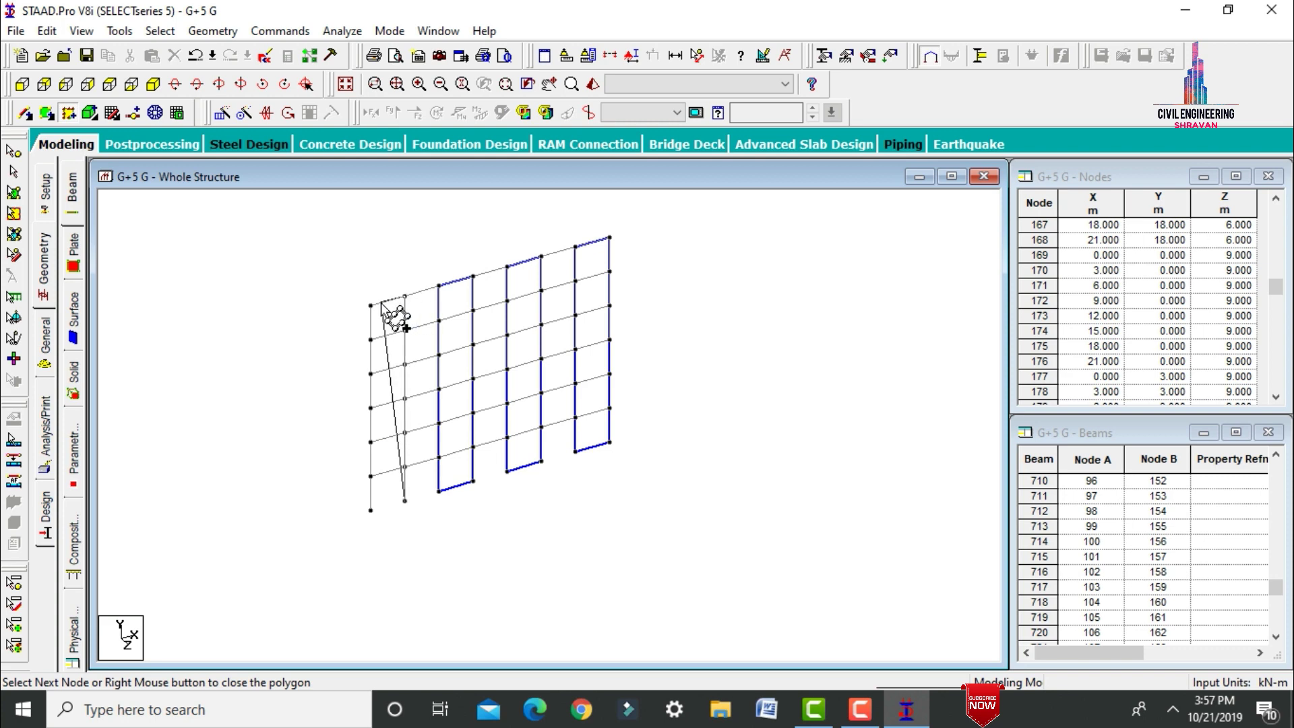
left_click(371, 305)
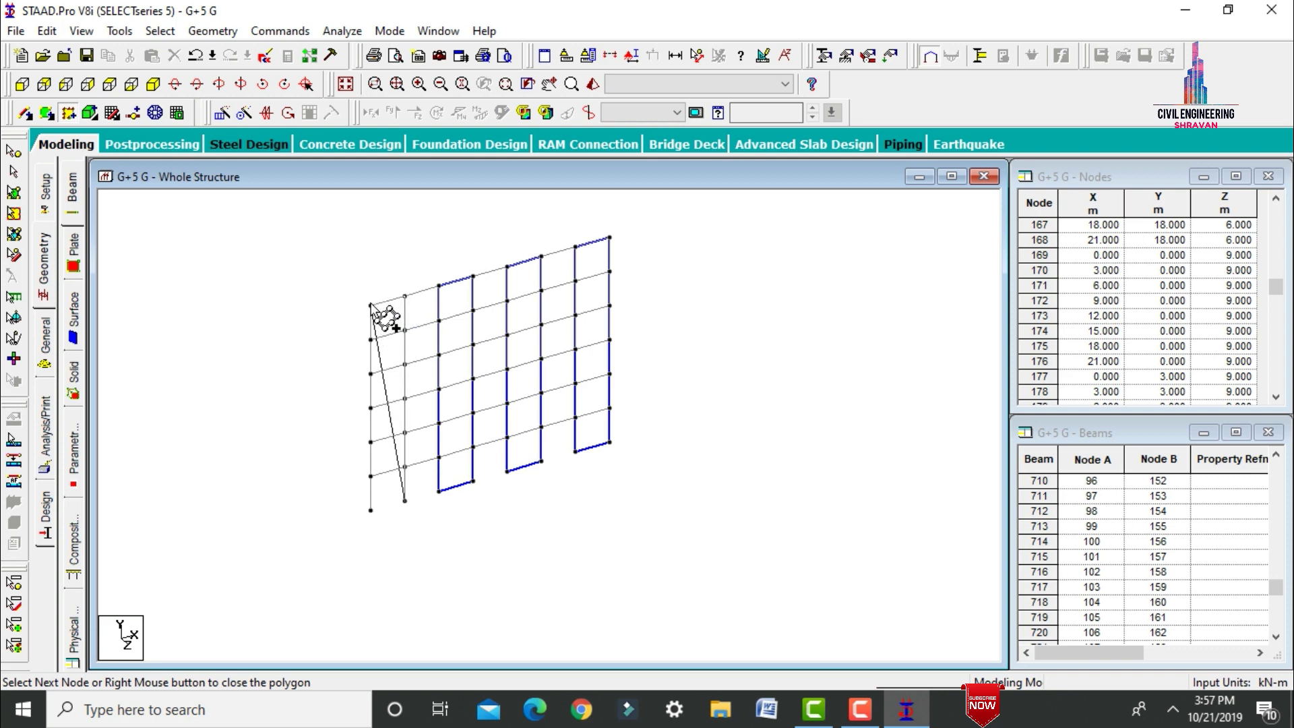
left_click(371, 507)
right_click(420, 518)
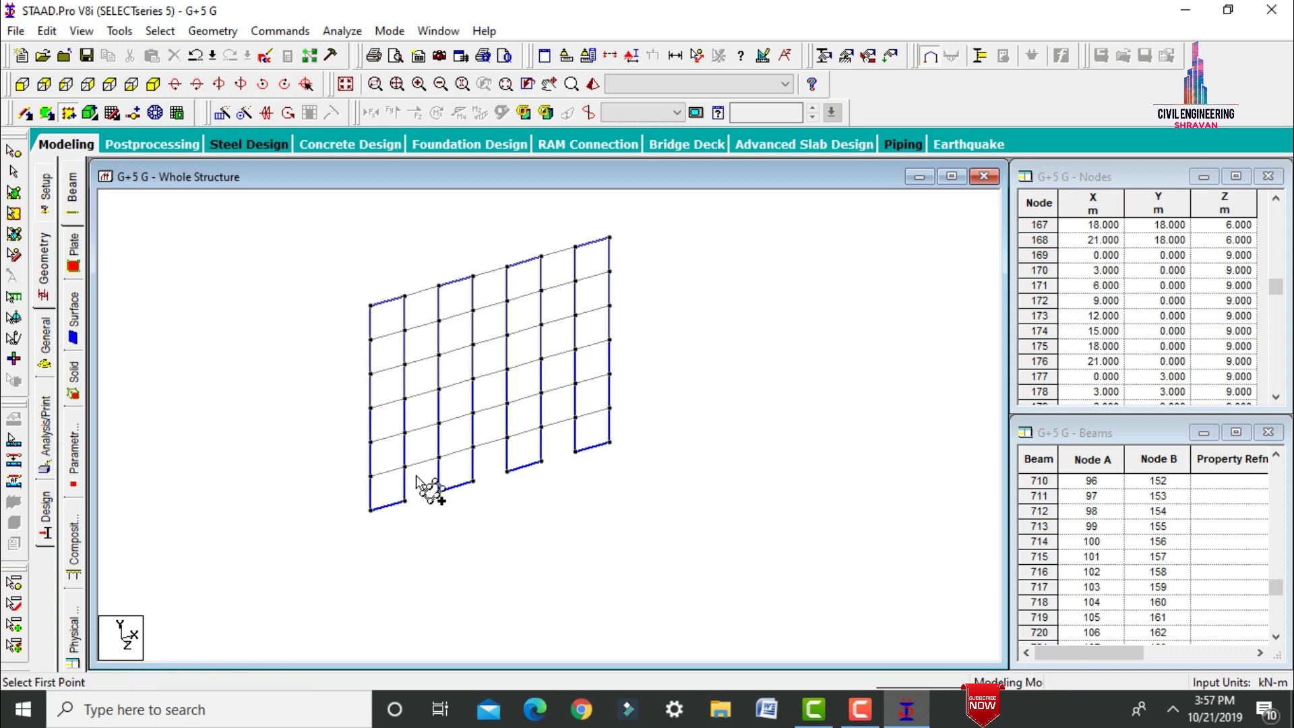
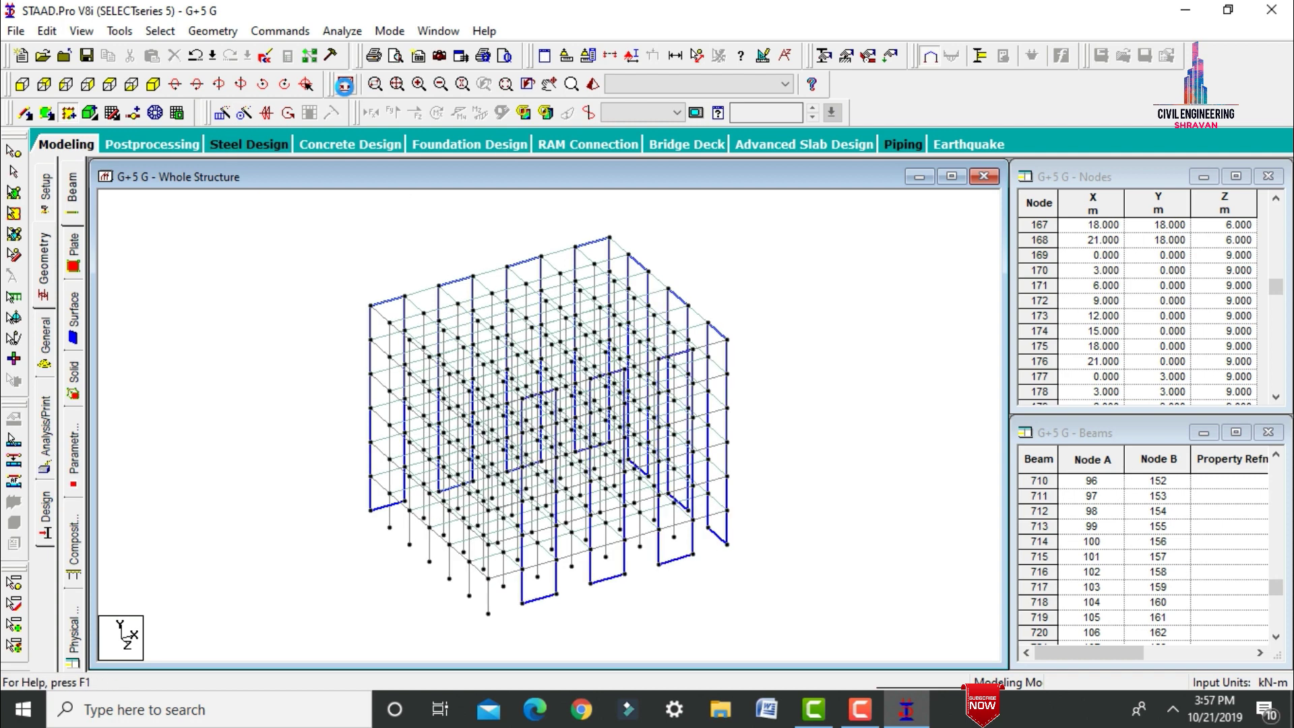
Step: Restore the whole structure and isolate the side frame at the minimum X edge from the top view using a Window / Rubber Band section
left_click(119, 86)
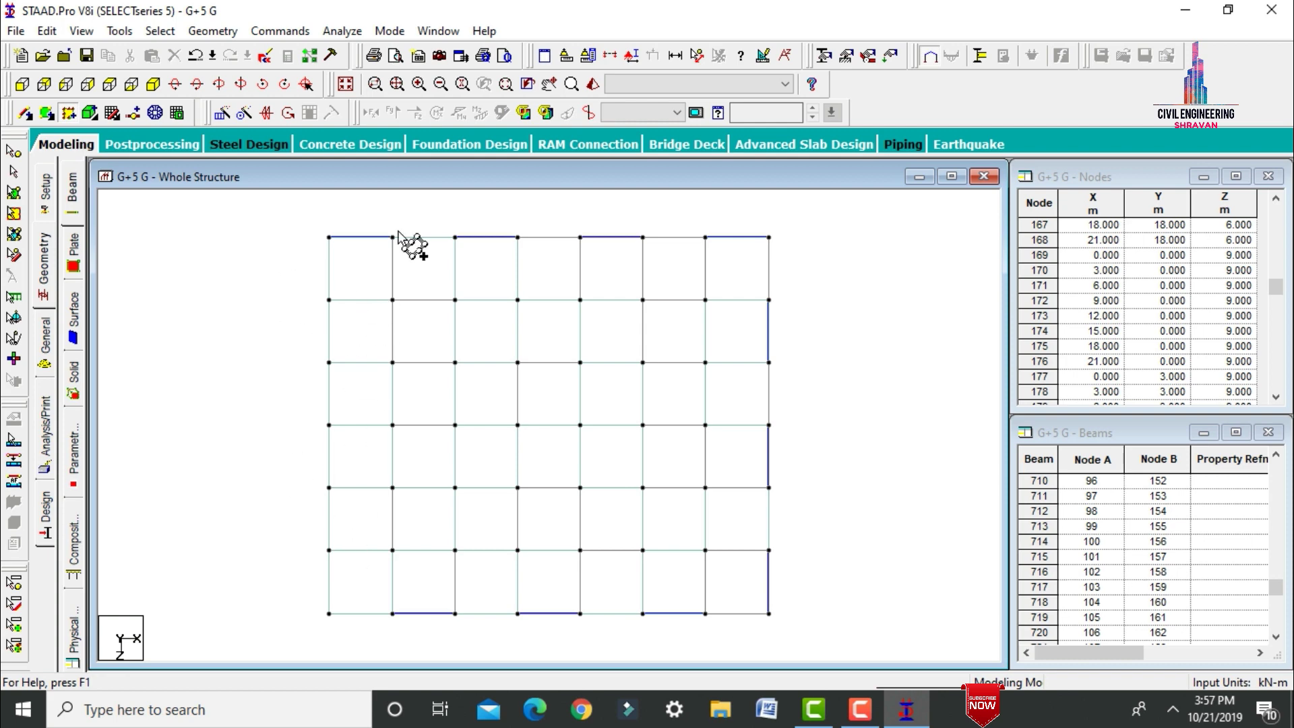
left_click(611, 57)
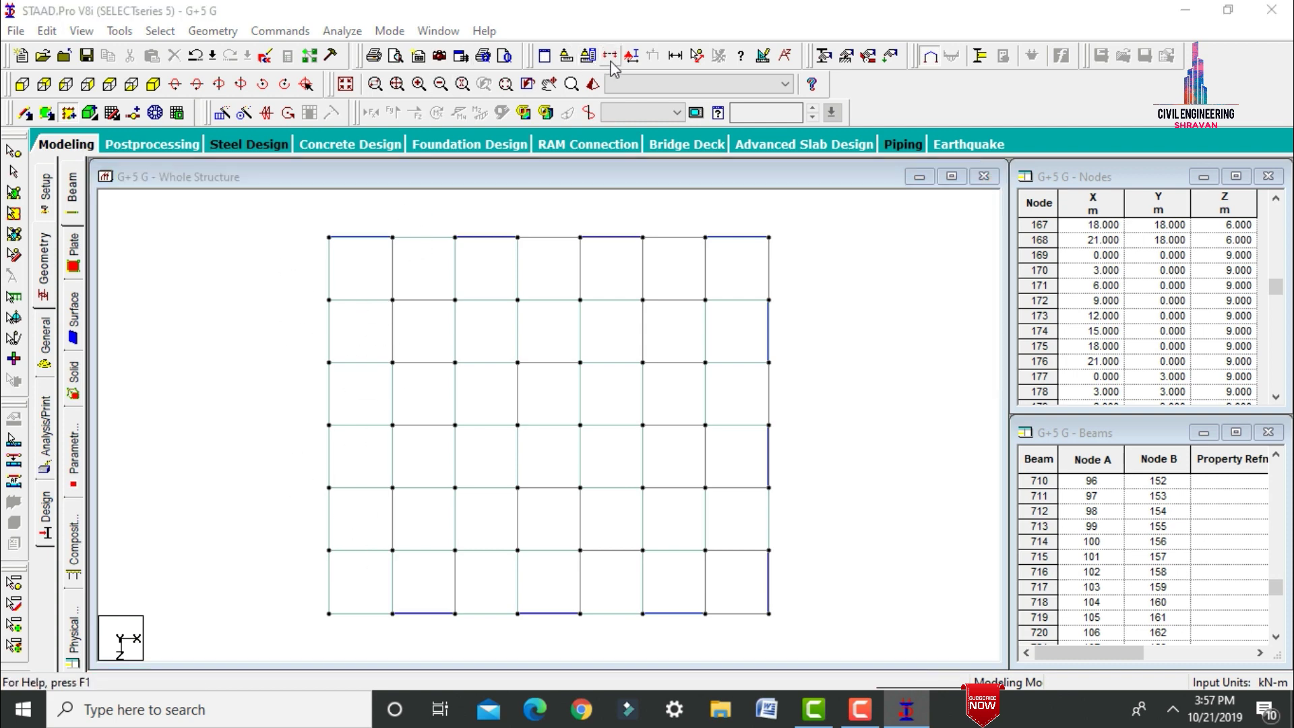
left_click(708, 244)
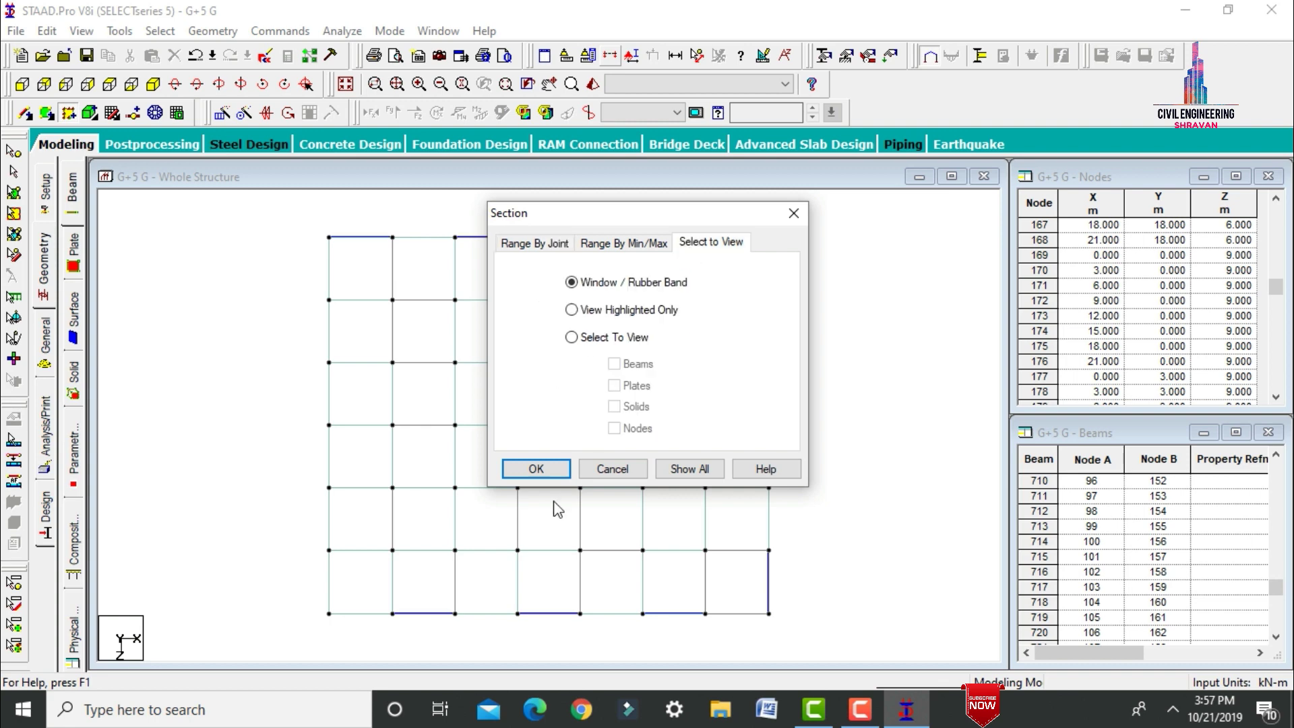
left_click(536, 469)
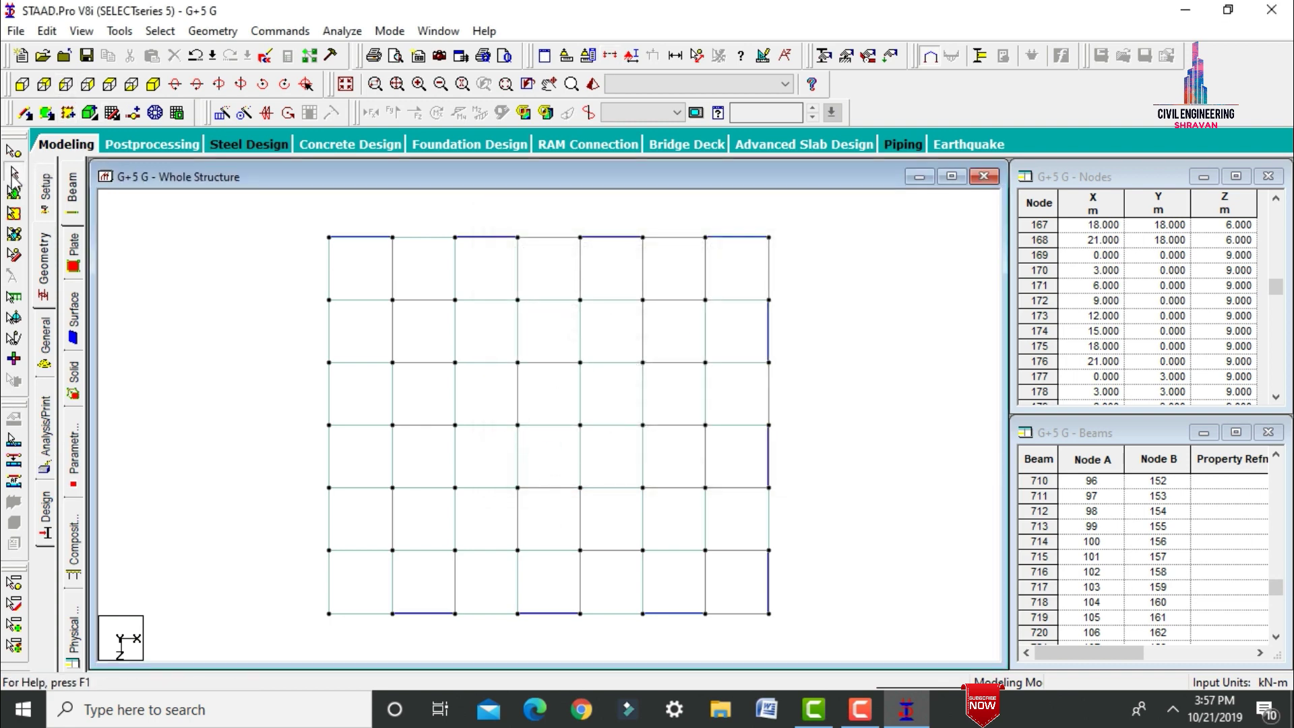
left_click_drag(309, 224, 337, 615)
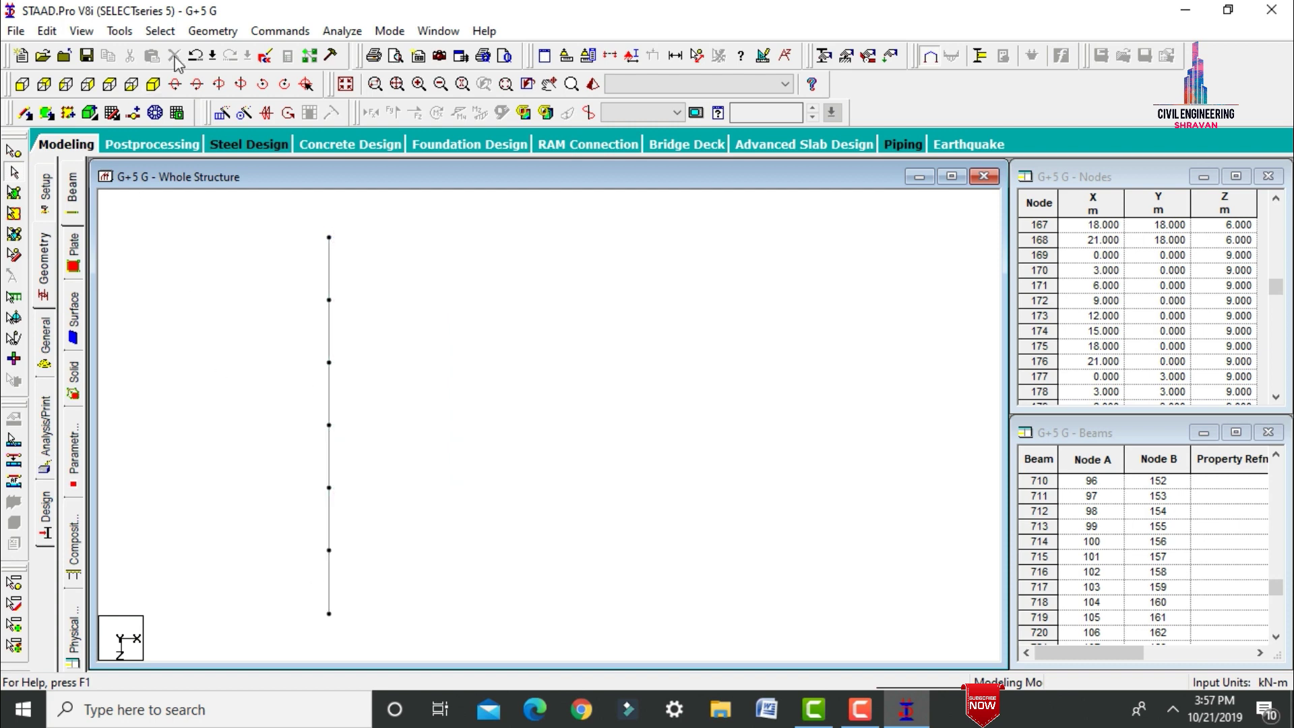
Step: In isometric view, add a full-height surface from base to roof nodes in the isolated side frame's second bay from the minimum Z edge
left_click(154, 85)
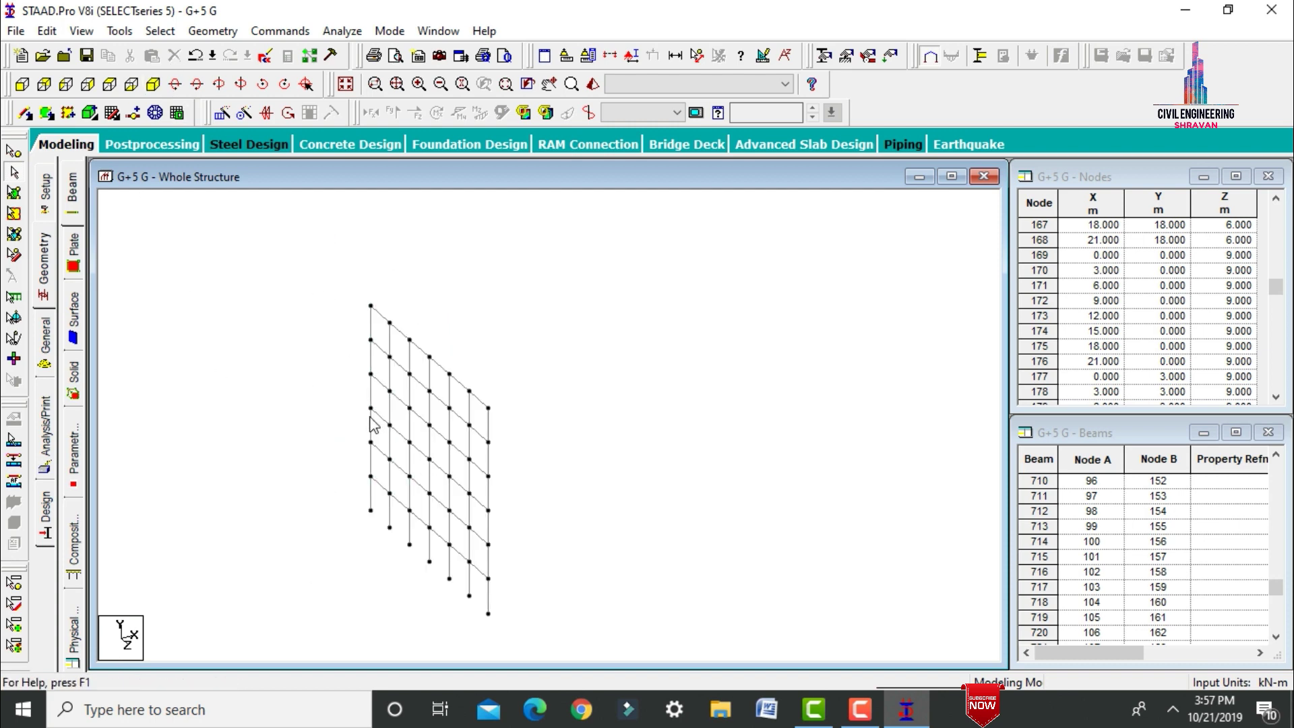
left_click(68, 113)
left_click(390, 322)
left_click(409, 339)
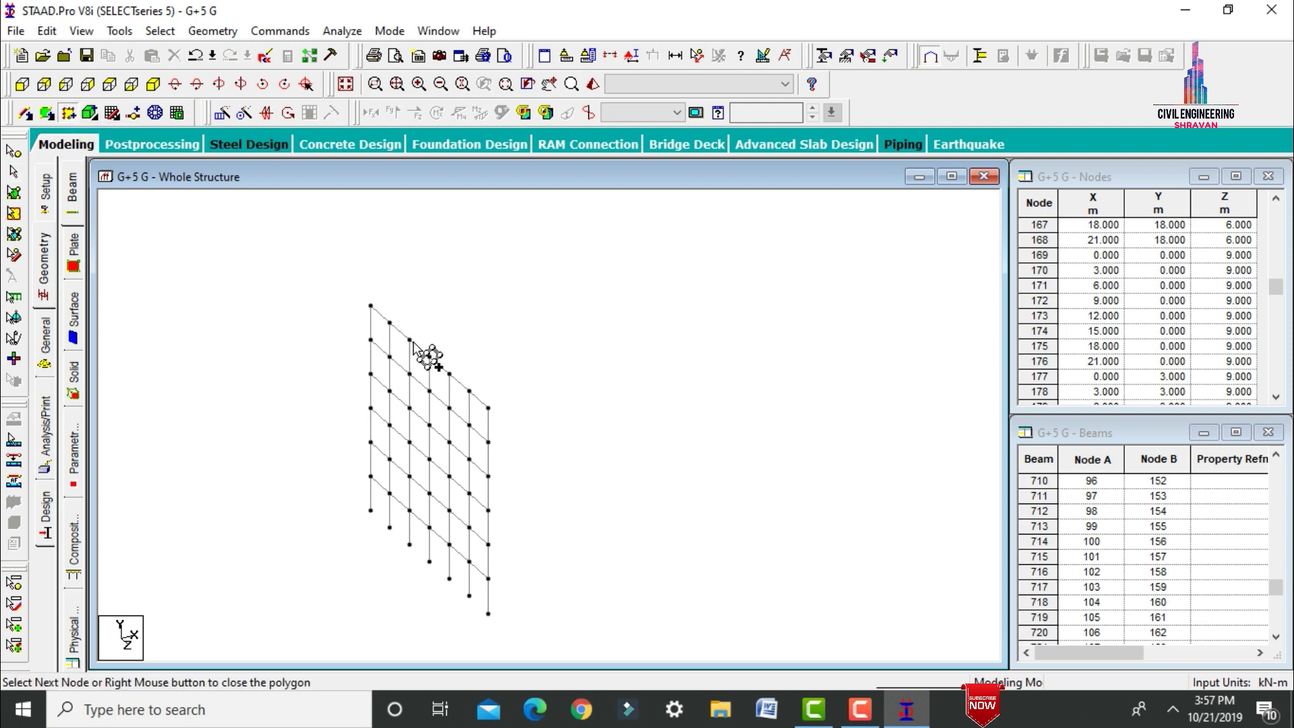
left_click(389, 528)
left_click(409, 545)
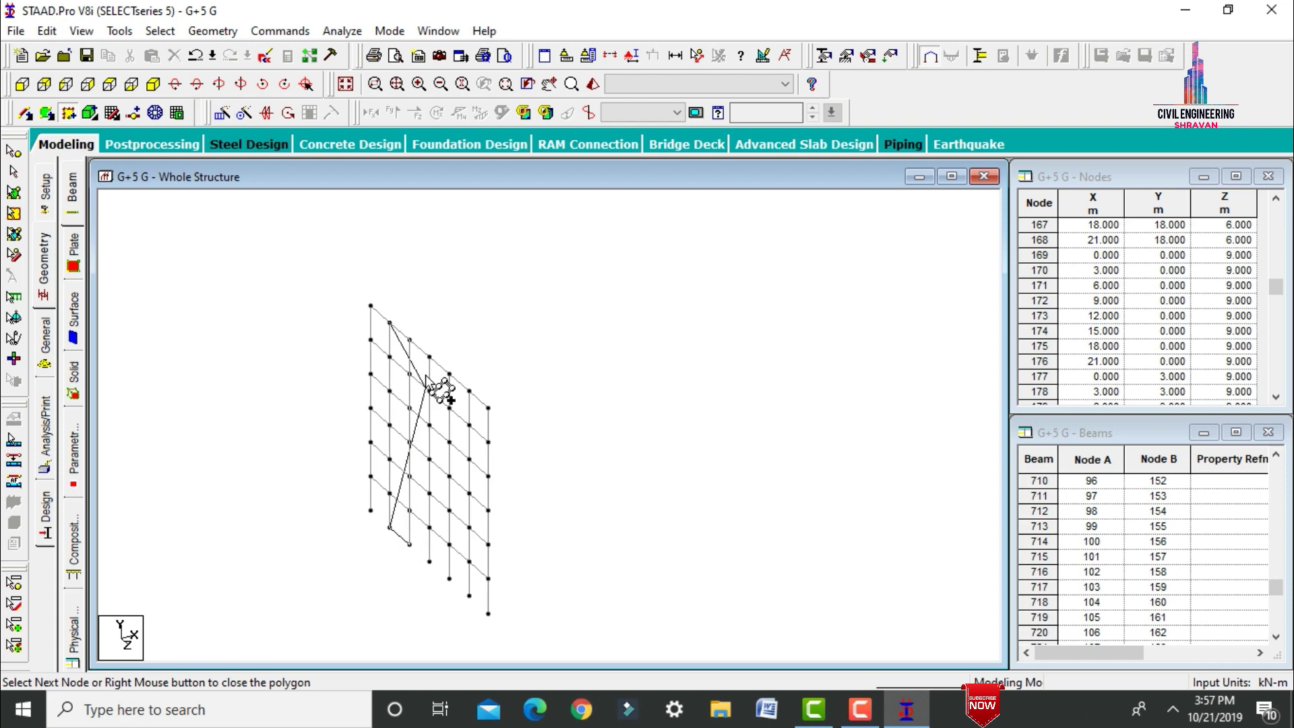
left_click(390, 323)
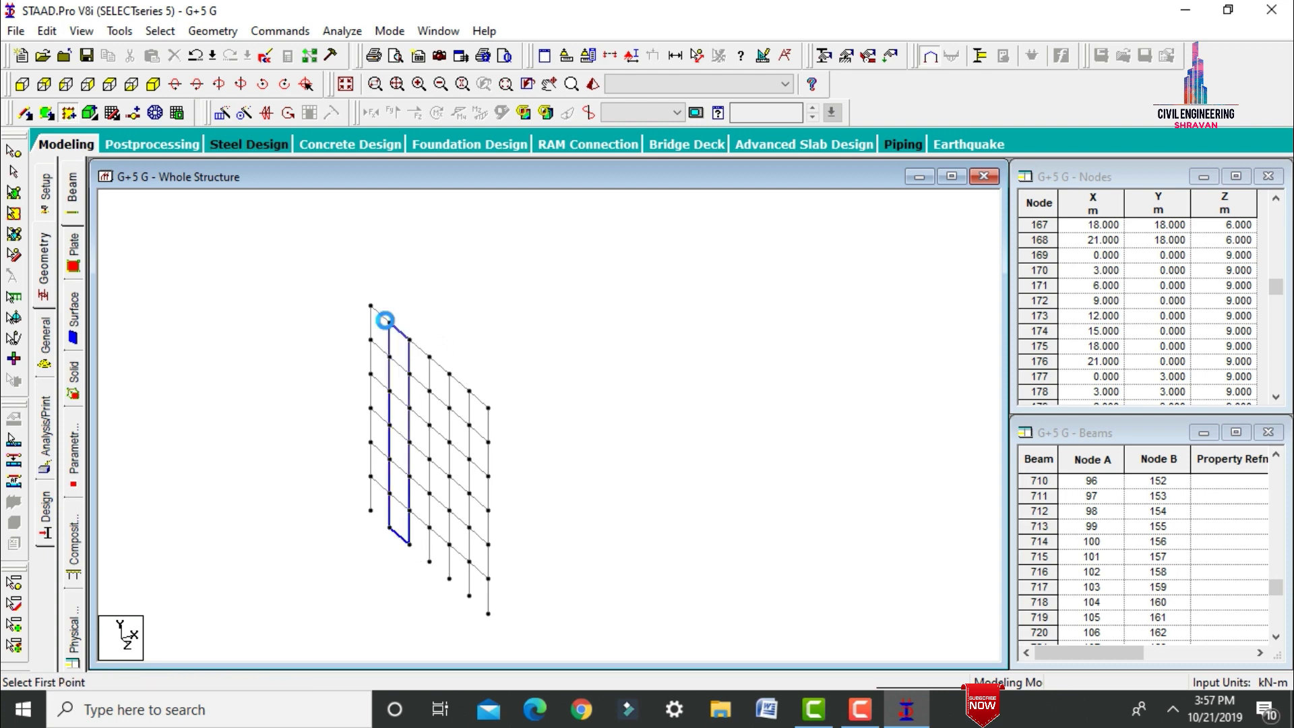
Step: Add full-height surfaces in the side frame's fourth and sixth bays from the minimum Z edge and restore the whole structure
left_click(430, 356)
left_click(450, 375)
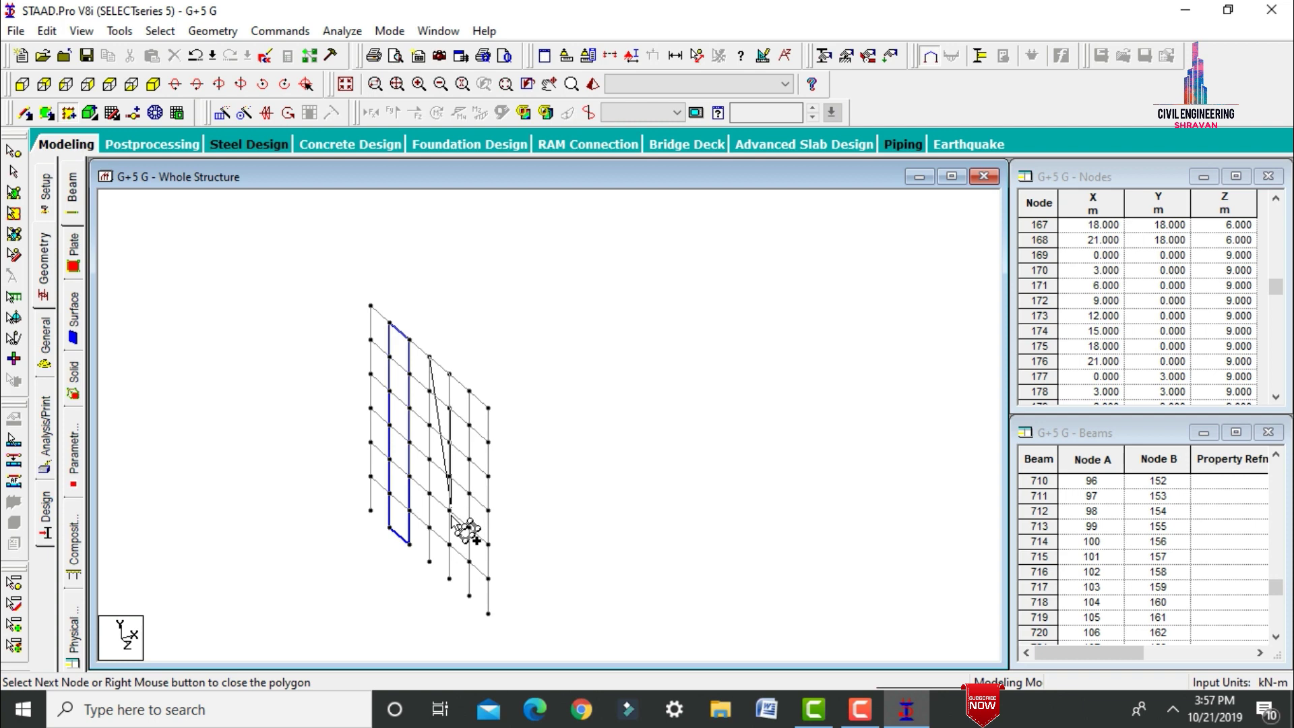
left_click(450, 578)
left_click(429, 561)
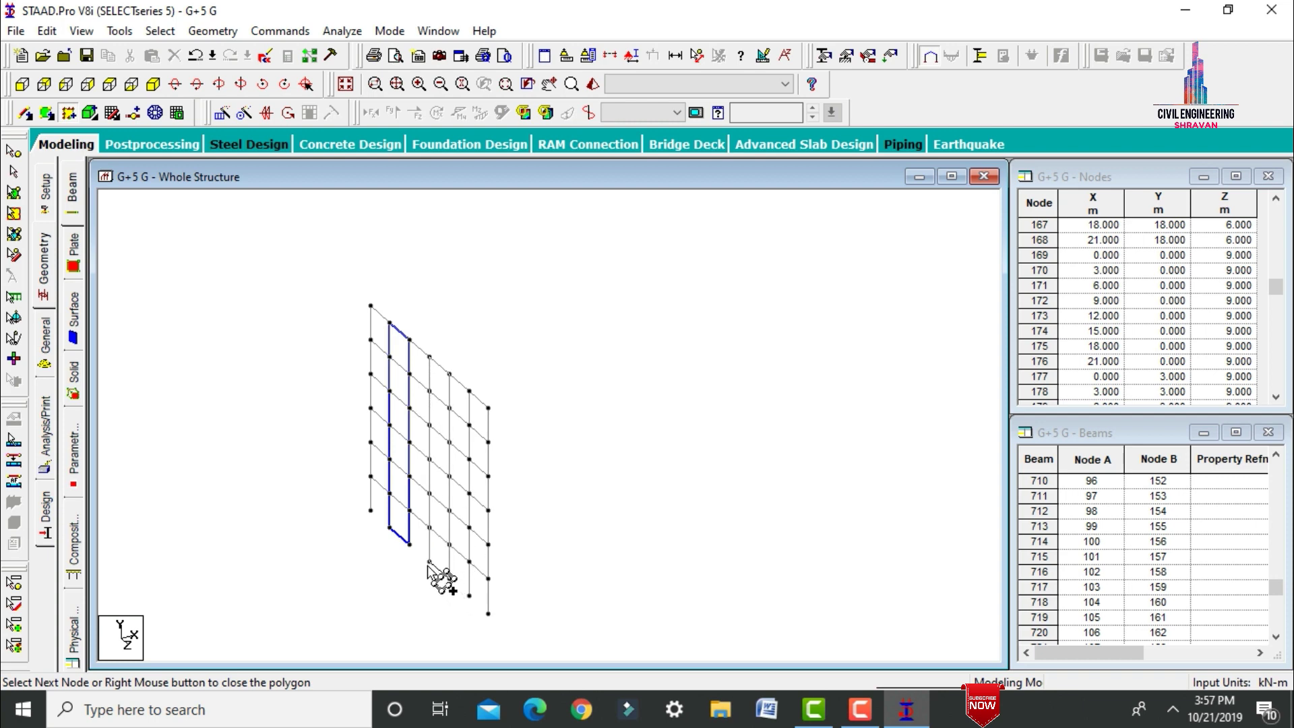
left_click(430, 356)
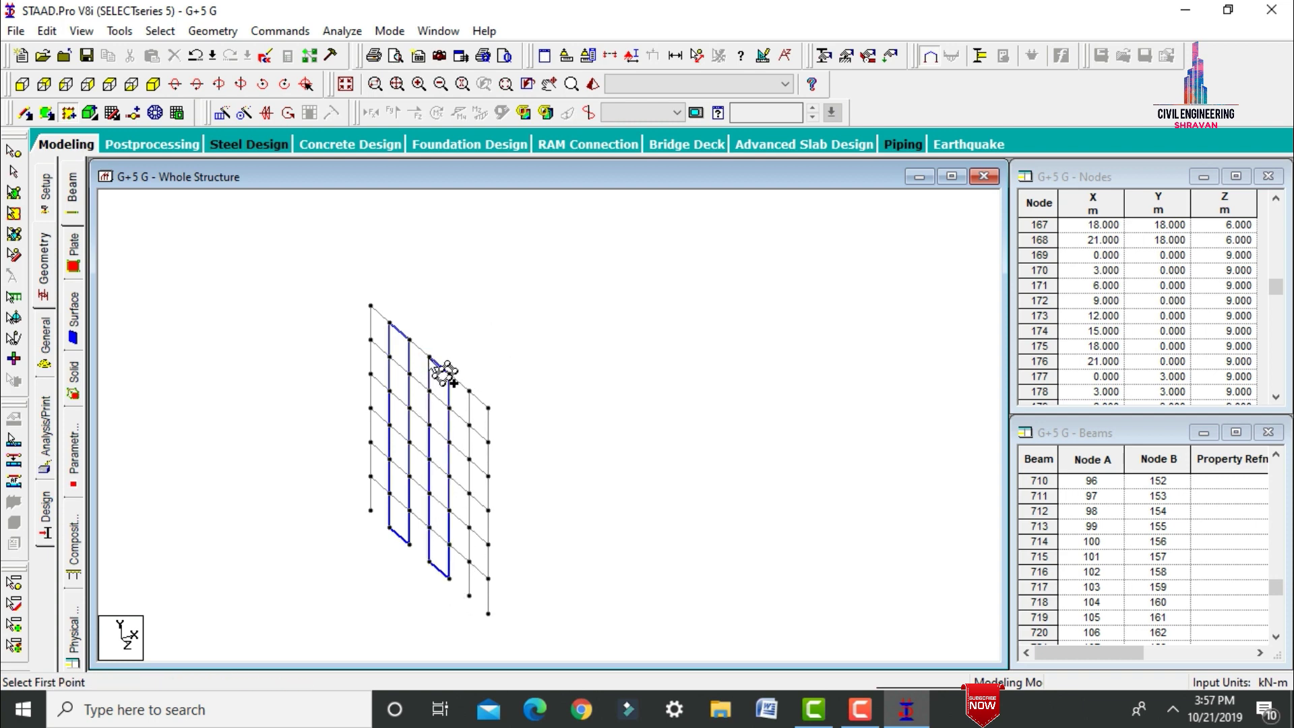
left_click(488, 408)
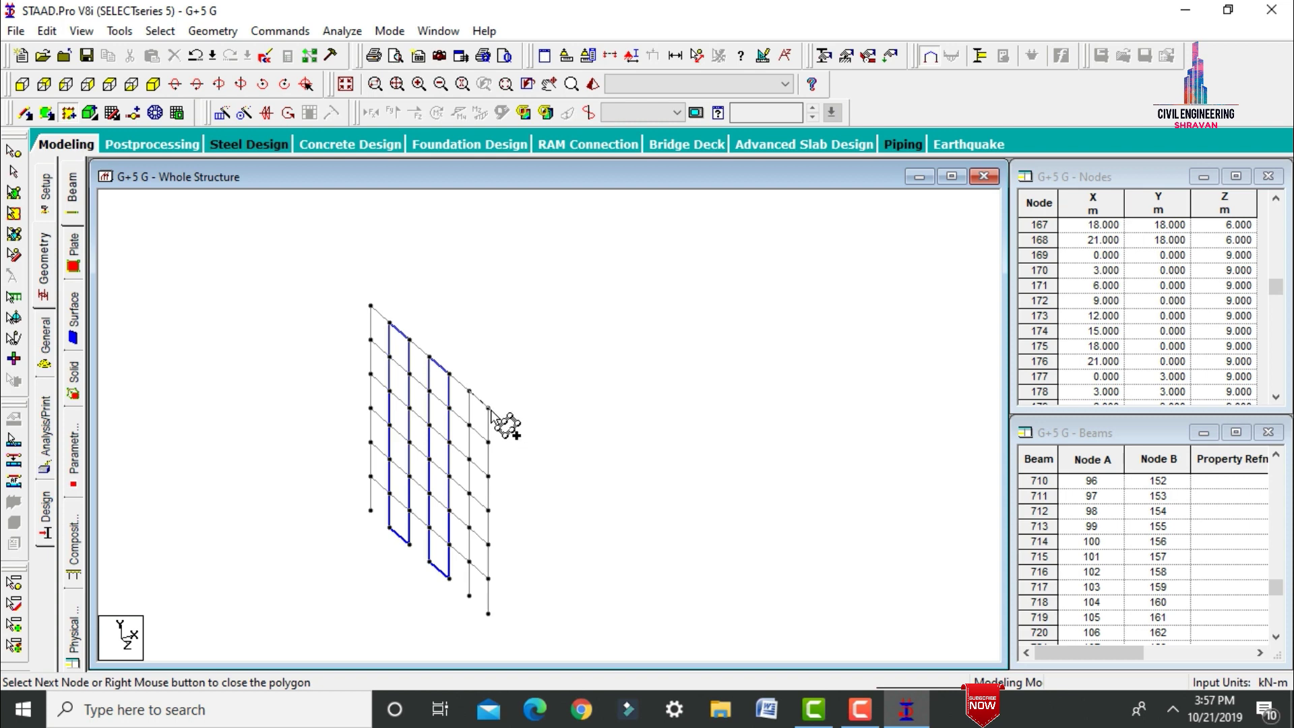
left_click(488, 613)
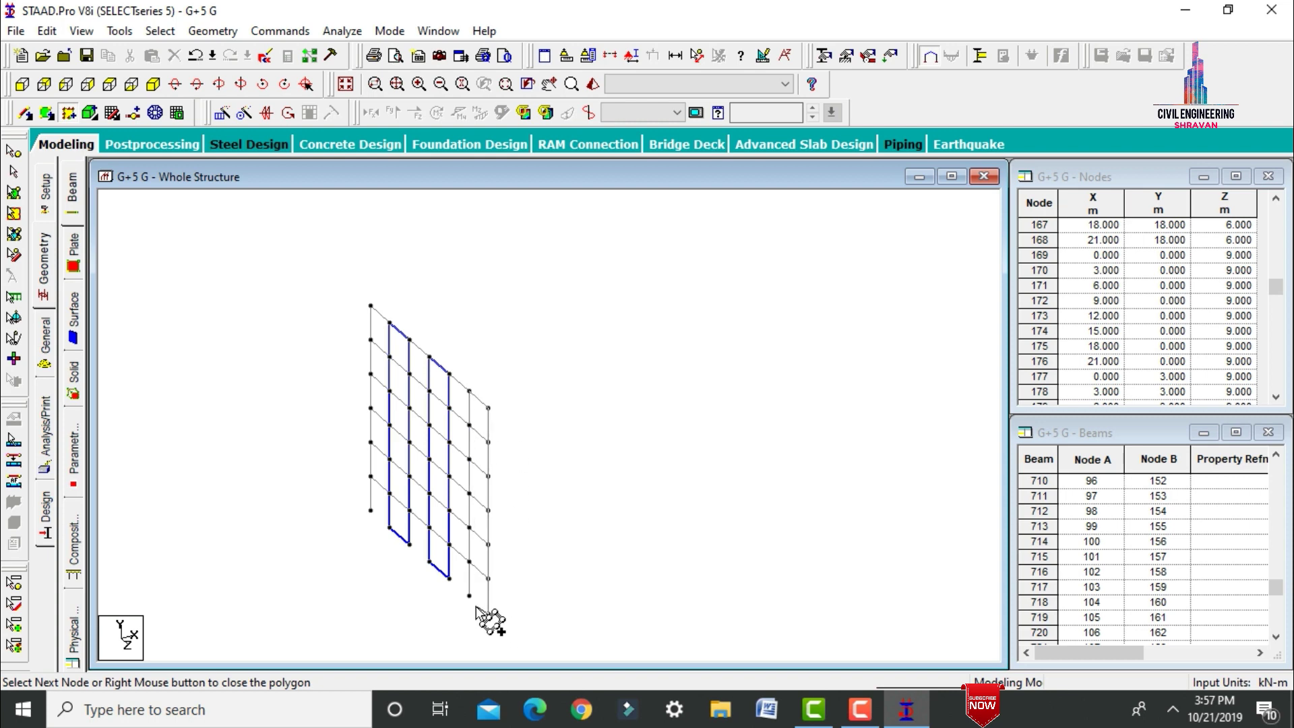
left_click(470, 597)
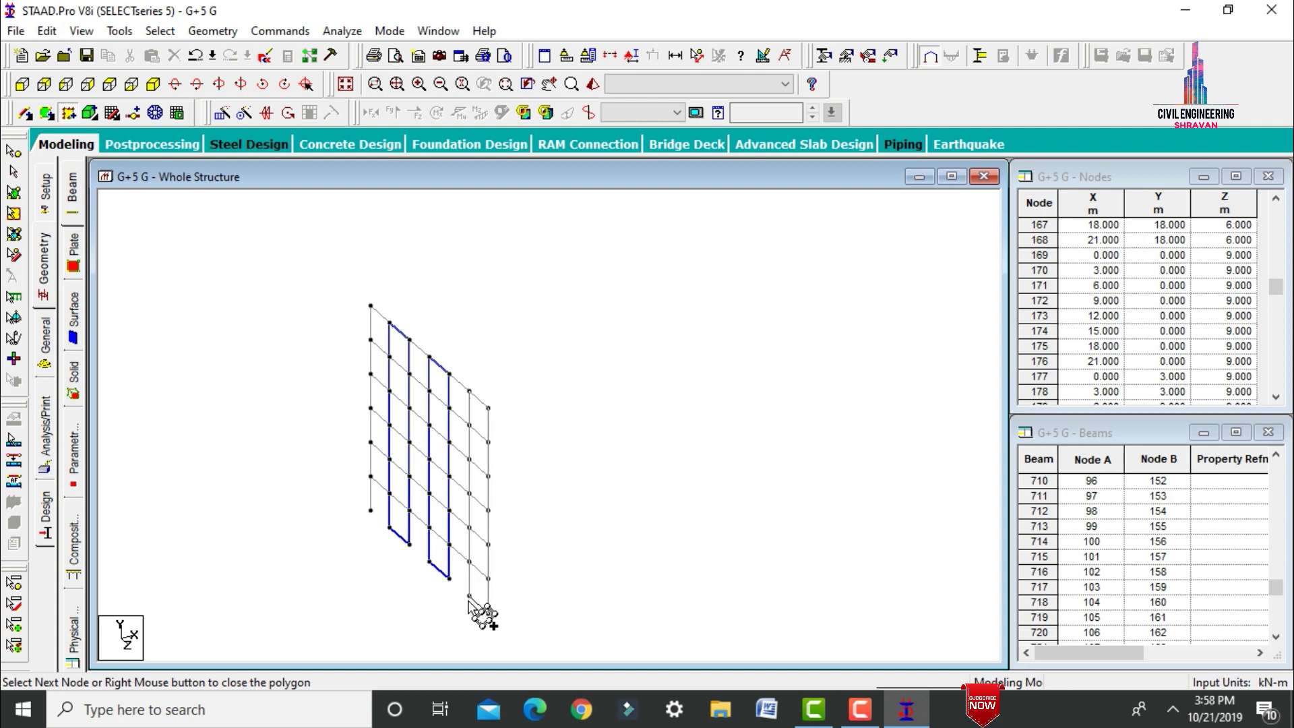
left_click(470, 391)
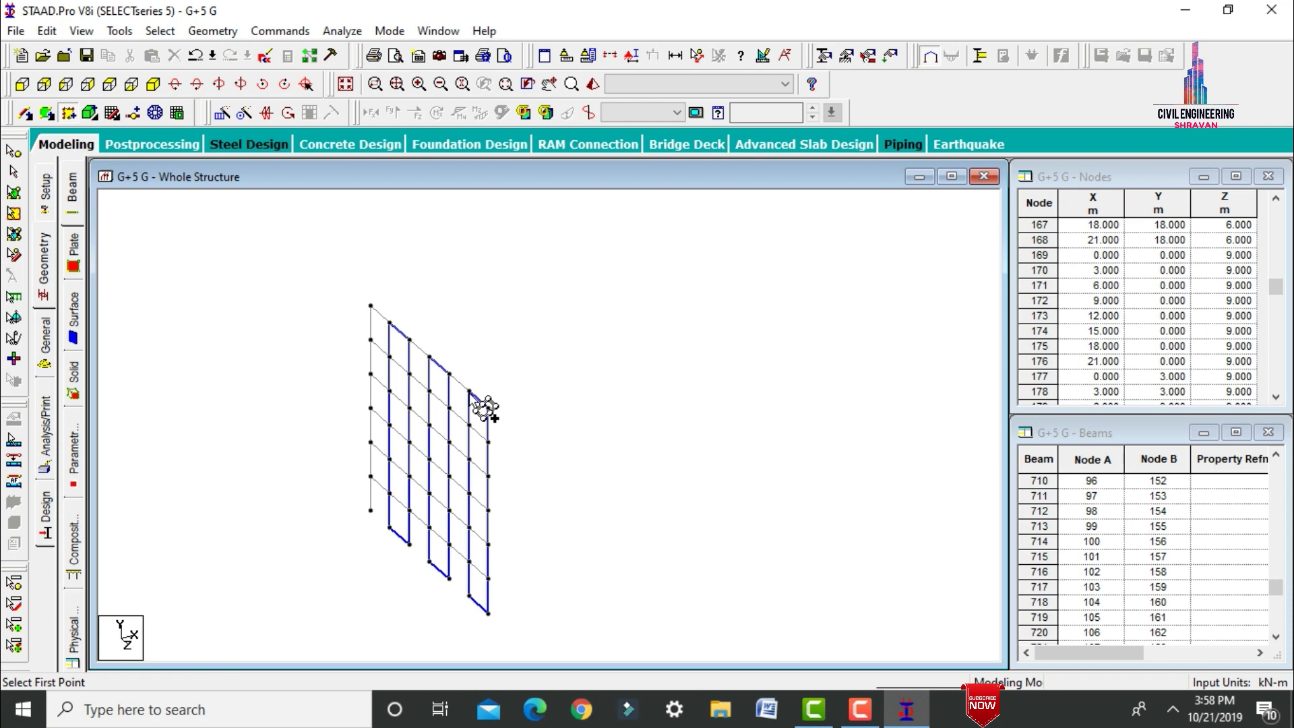
left_click(348, 85)
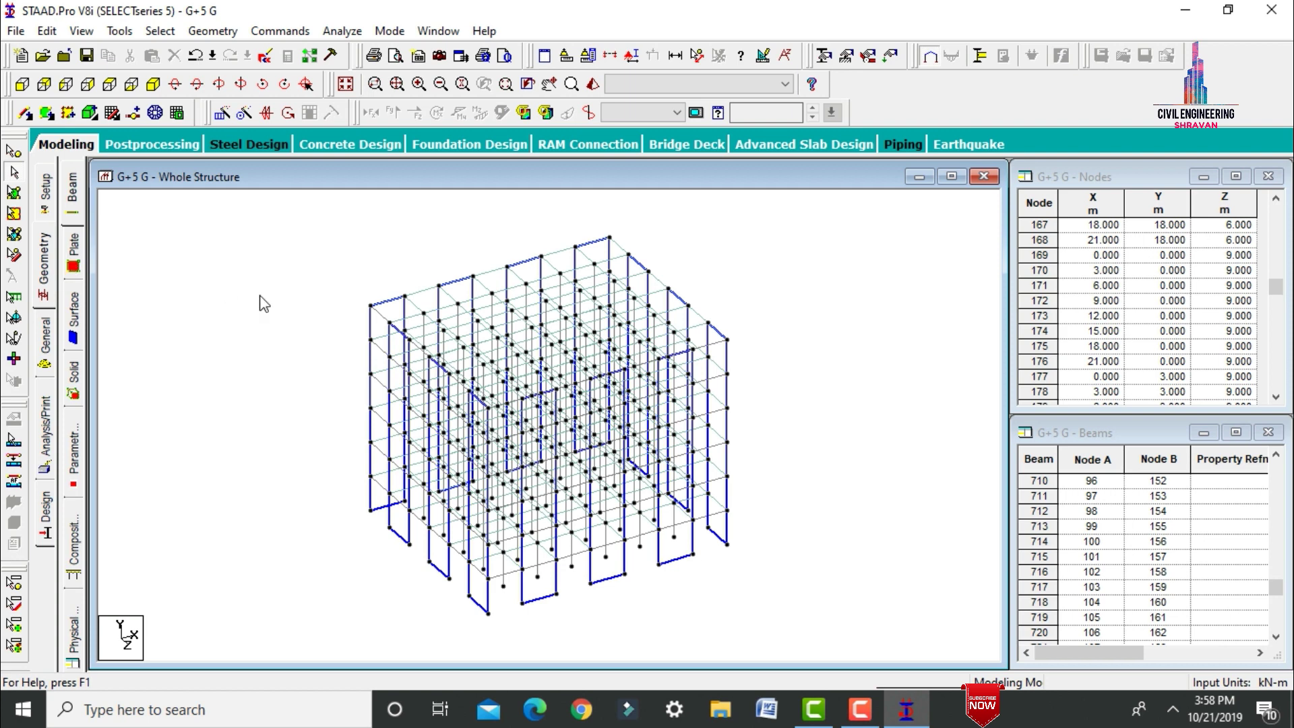
Step: Define a rectangular concrete section property with YD 0.35 m and ZD 0.35 m
left_click(48, 345)
left_click(1217, 501)
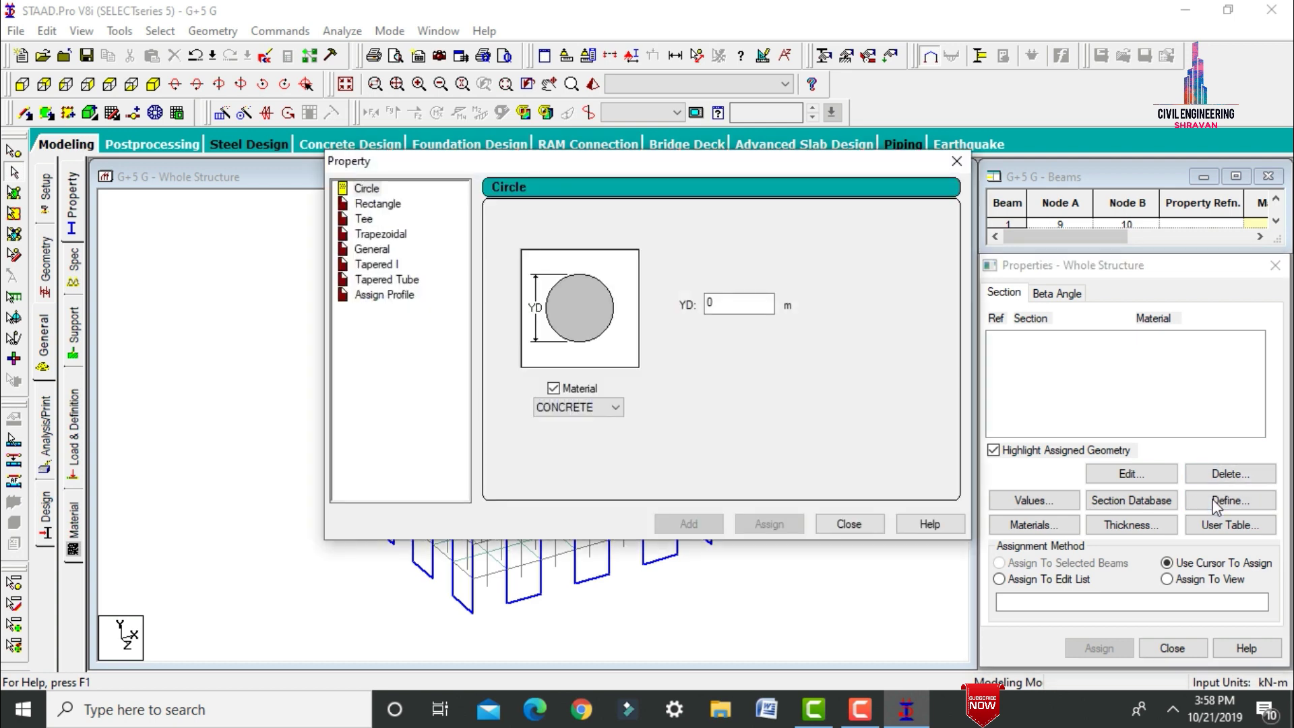
left_click(377, 204)
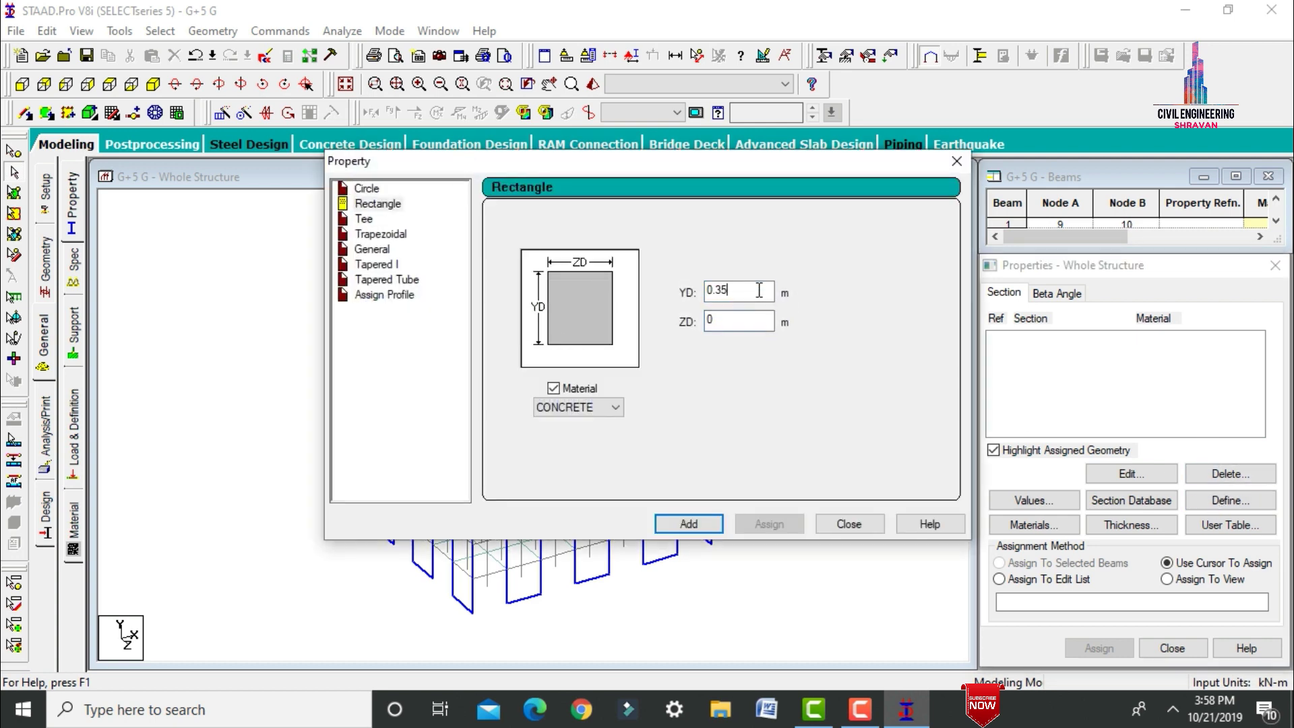
type("0.")
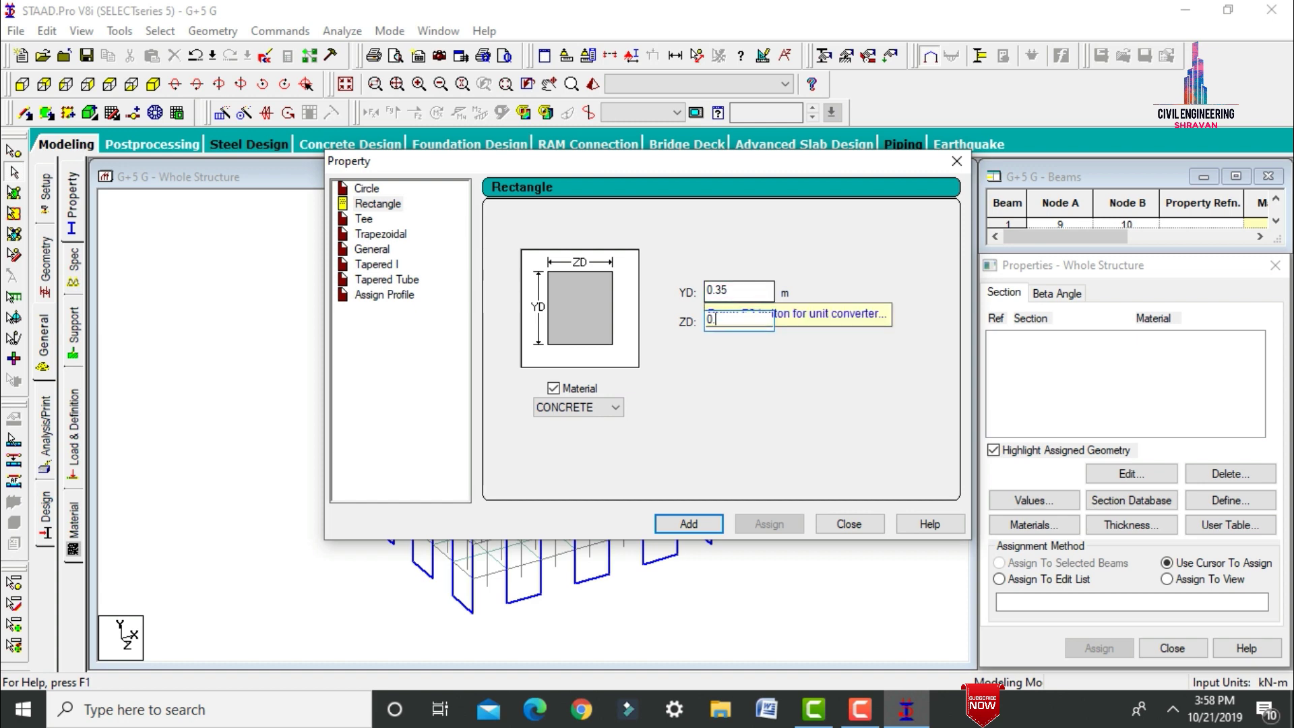
type("35")
key("Return")
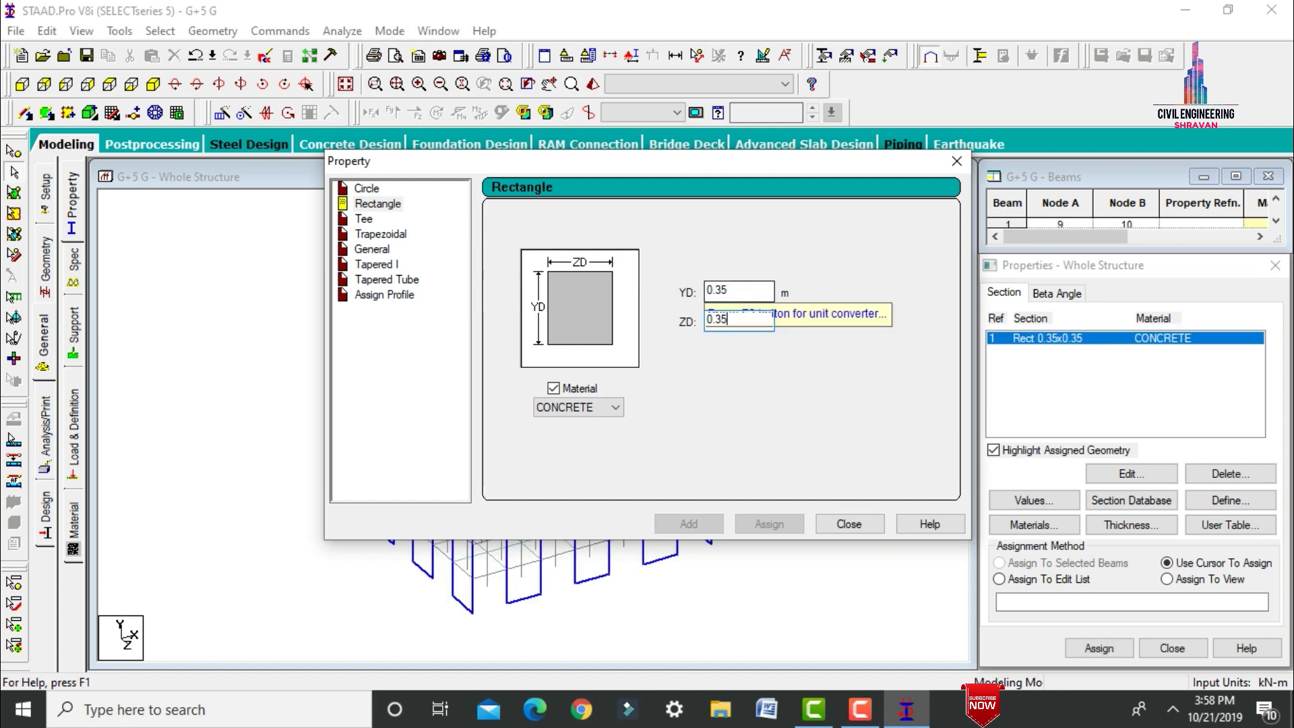
Step: Add a second rectangular concrete section with YD 0.35 m and ZD 0.5 m, and finish defining sections
key("BackSpace")
key("BackSpace")
key("Return")
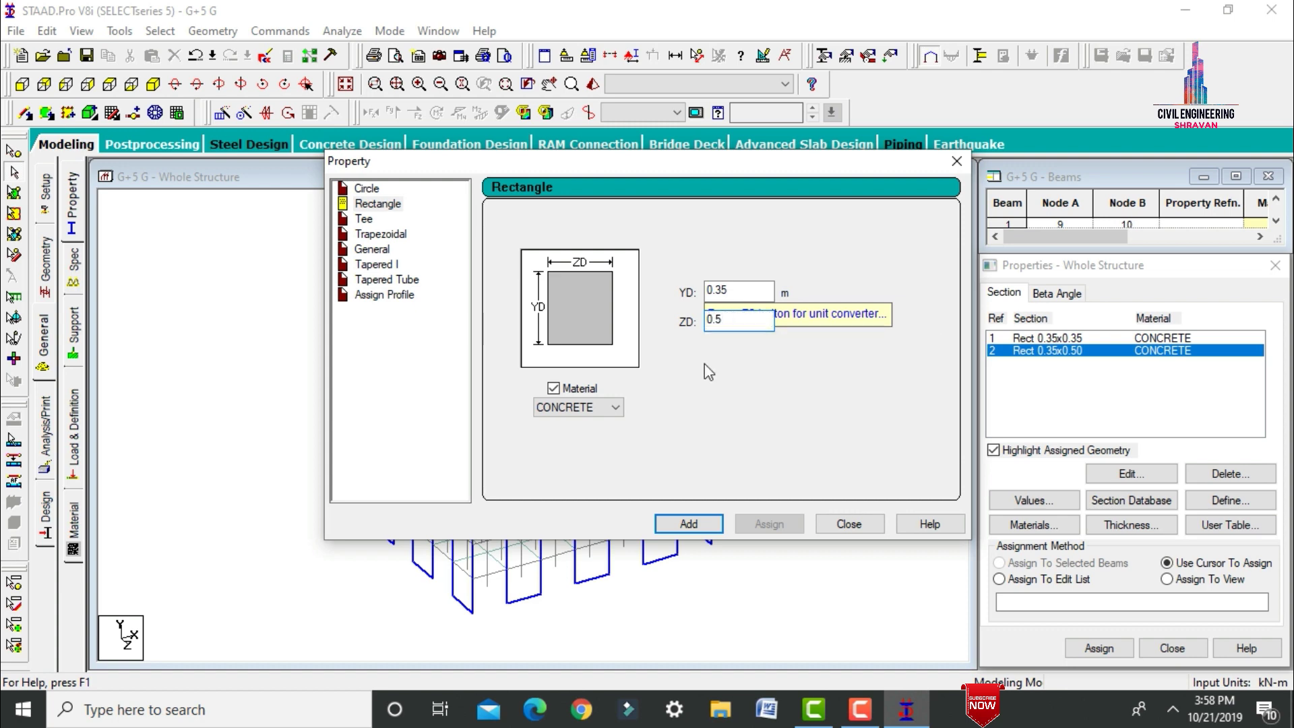
left_click(827, 527)
Step: Define a concrete plate element thickness of 0.15 m at all four nodes
left_click(1121, 530)
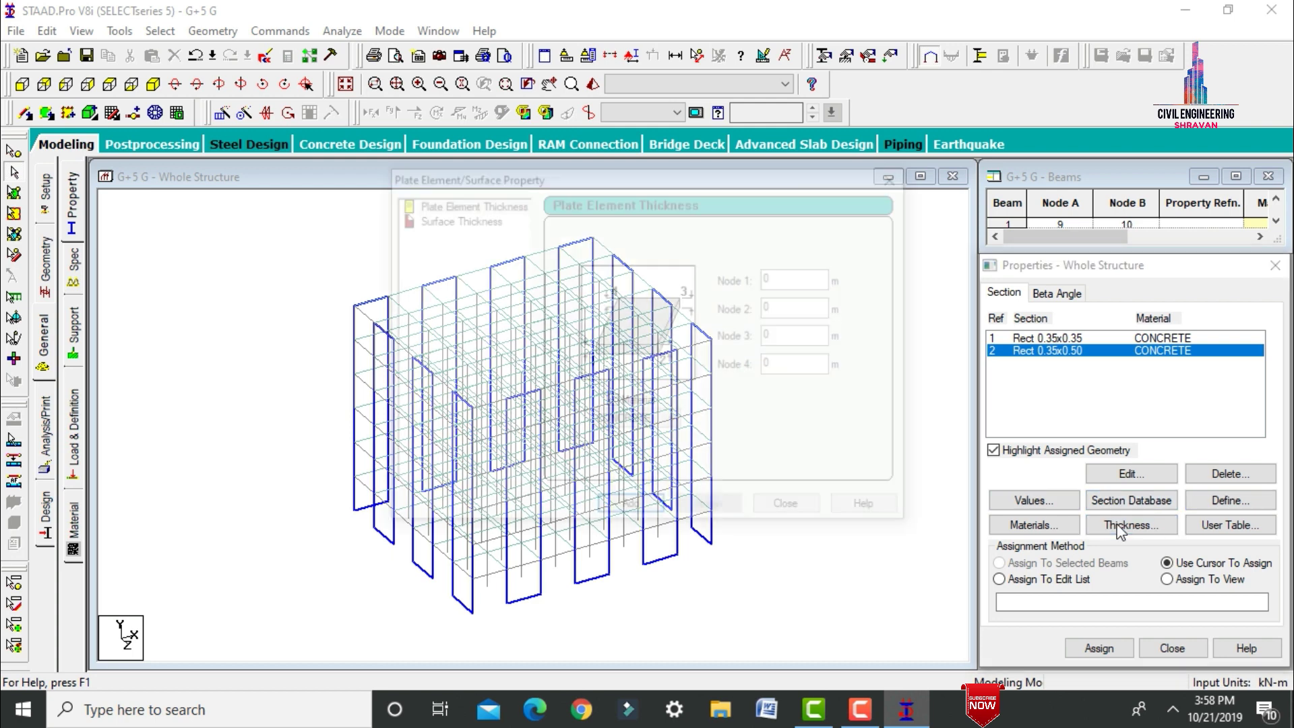
type("0.15")
key("Return")
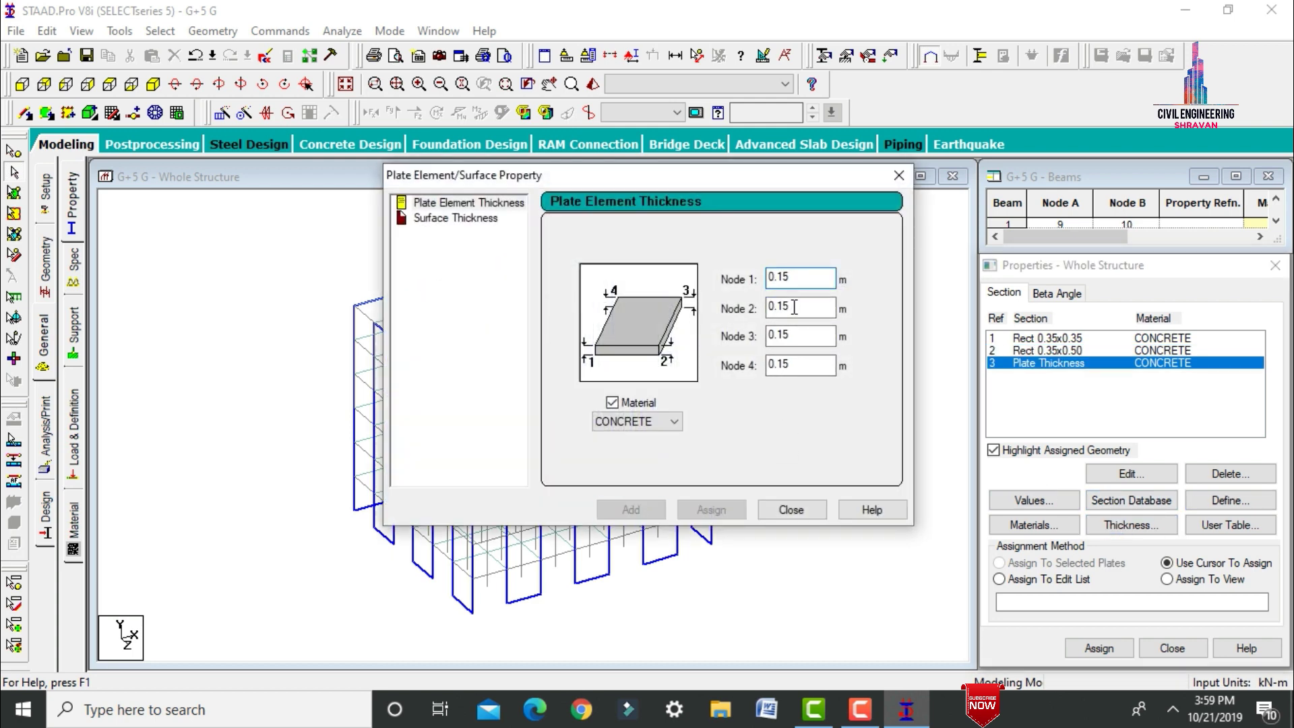
Step: Add a concrete surface thickness property of 0.12 m and close the plate and surface property definition
left_click(491, 219)
left_click(787, 278)
type(".12")
key("Return")
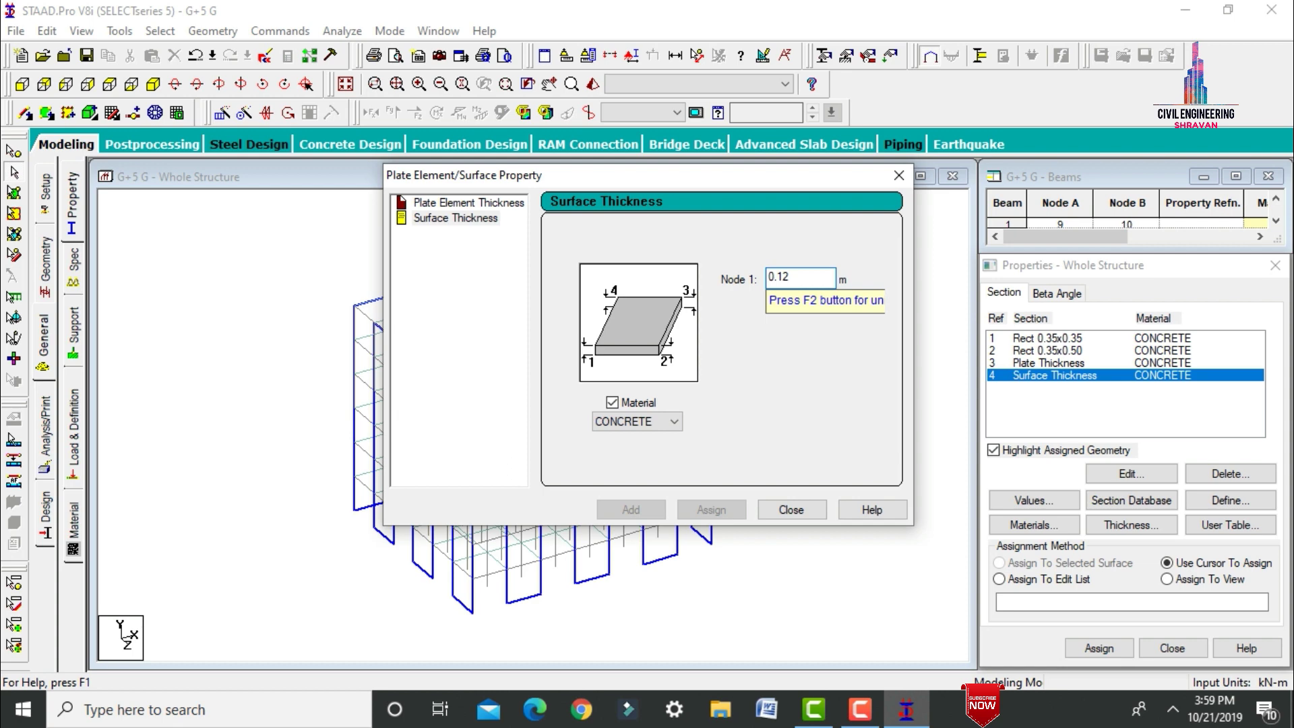
left_click(898, 177)
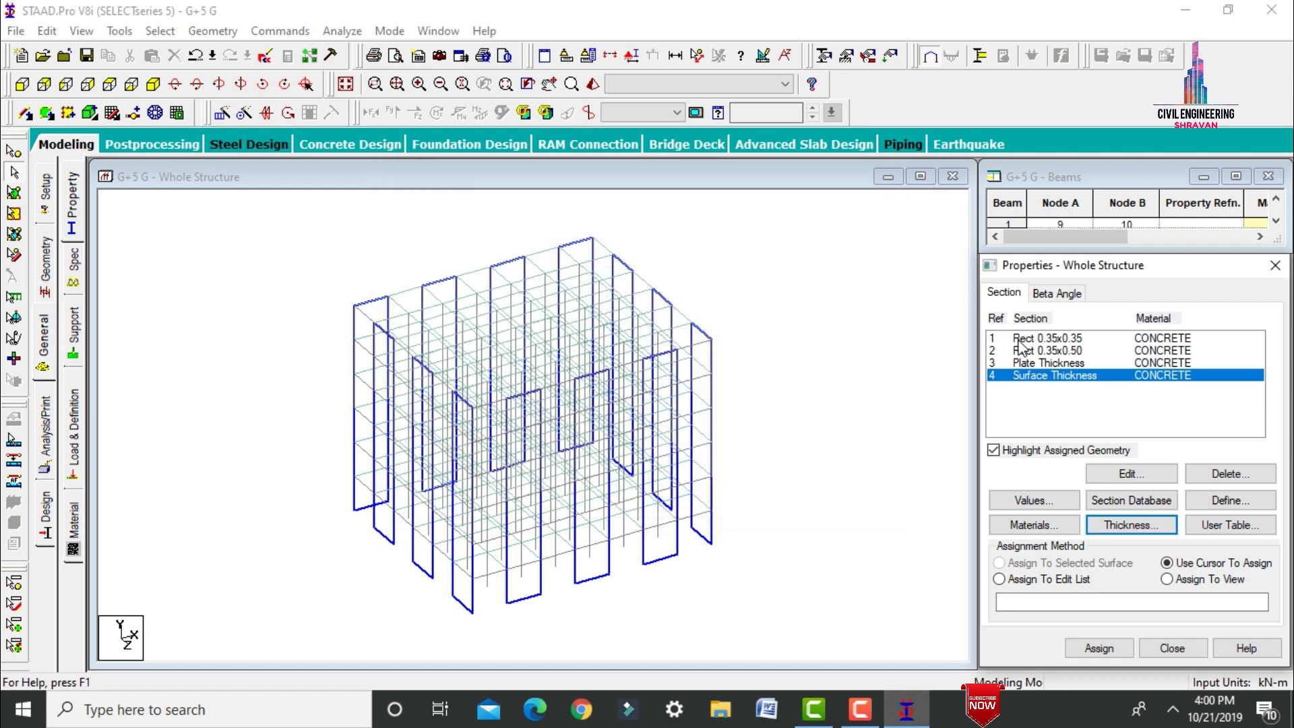
Step: Assign the Rect 0.35x0.35 section to all beams parallel to the X and Z axes
left_click(1022, 339)
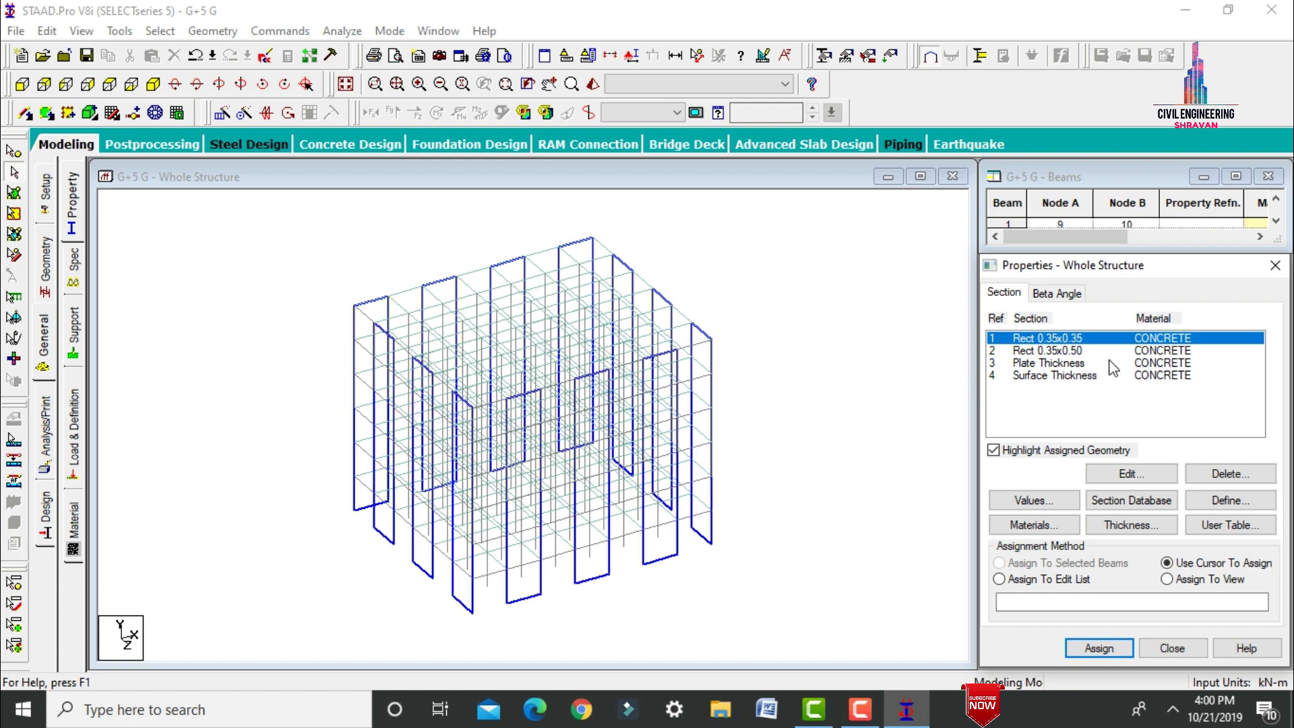
left_click(152, 32)
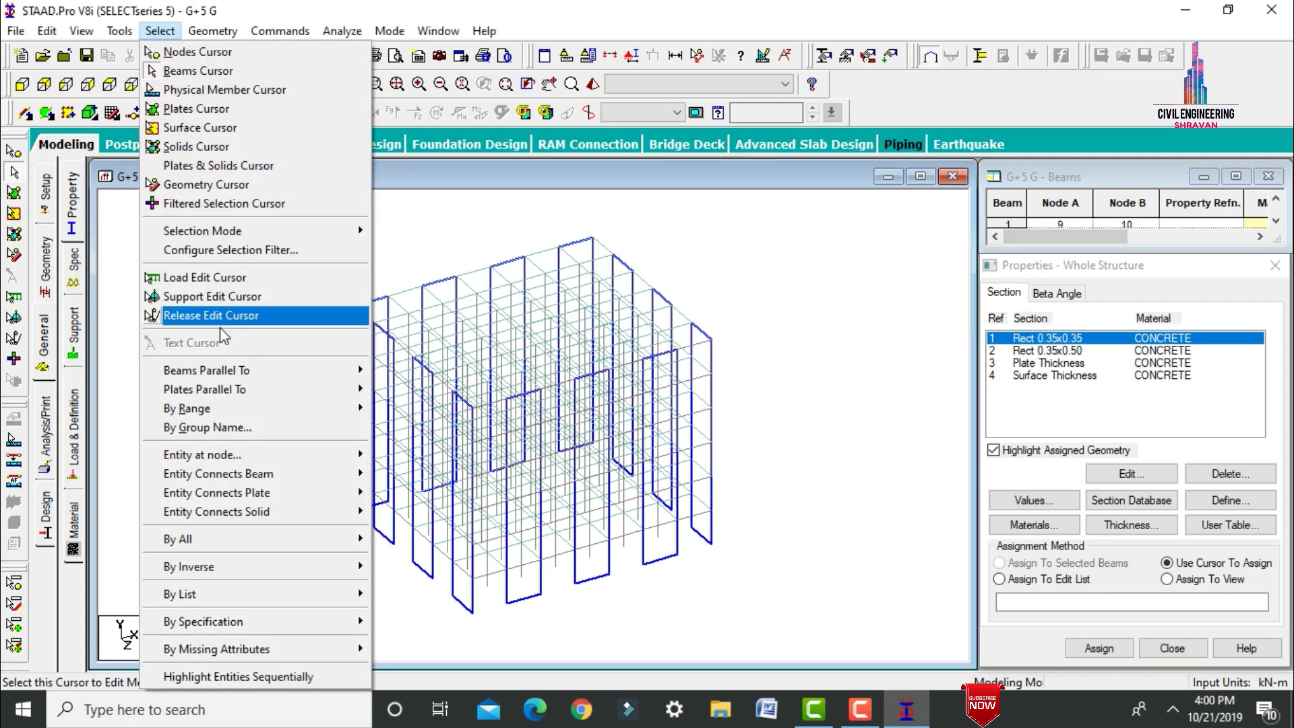
mouse_move(242, 371)
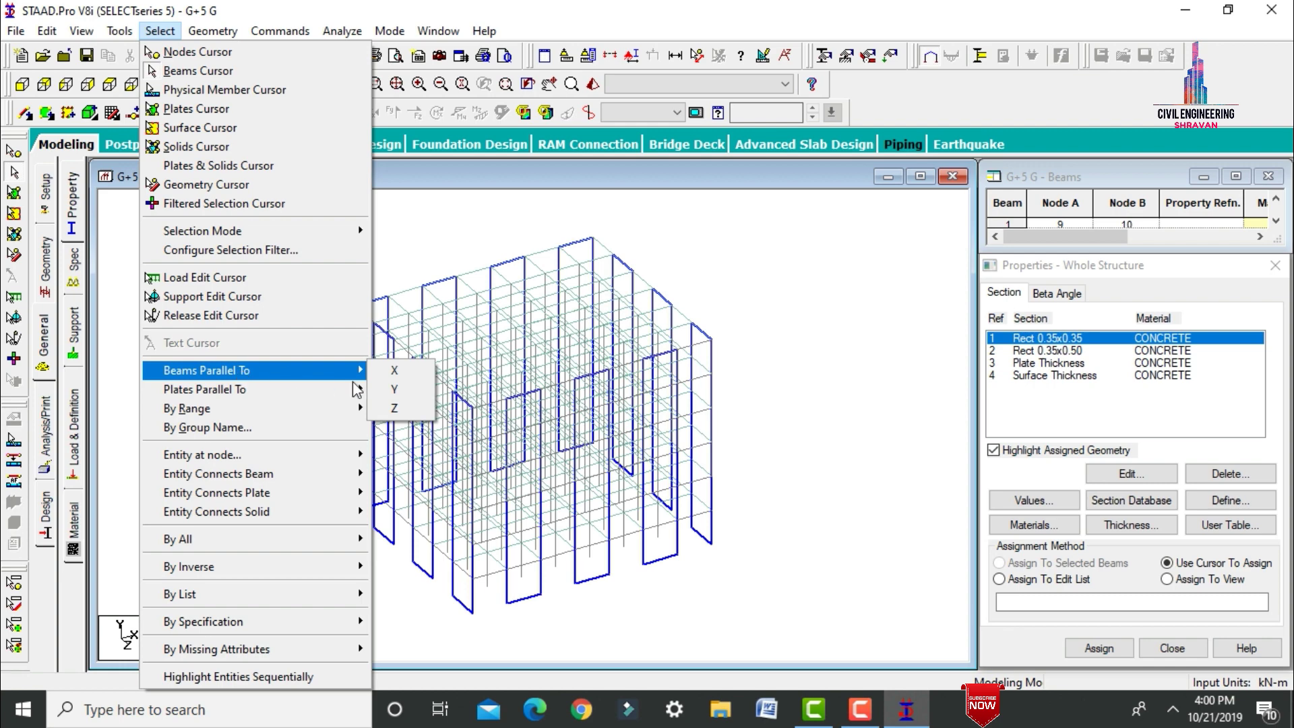
left_click(396, 371)
left_click(176, 32)
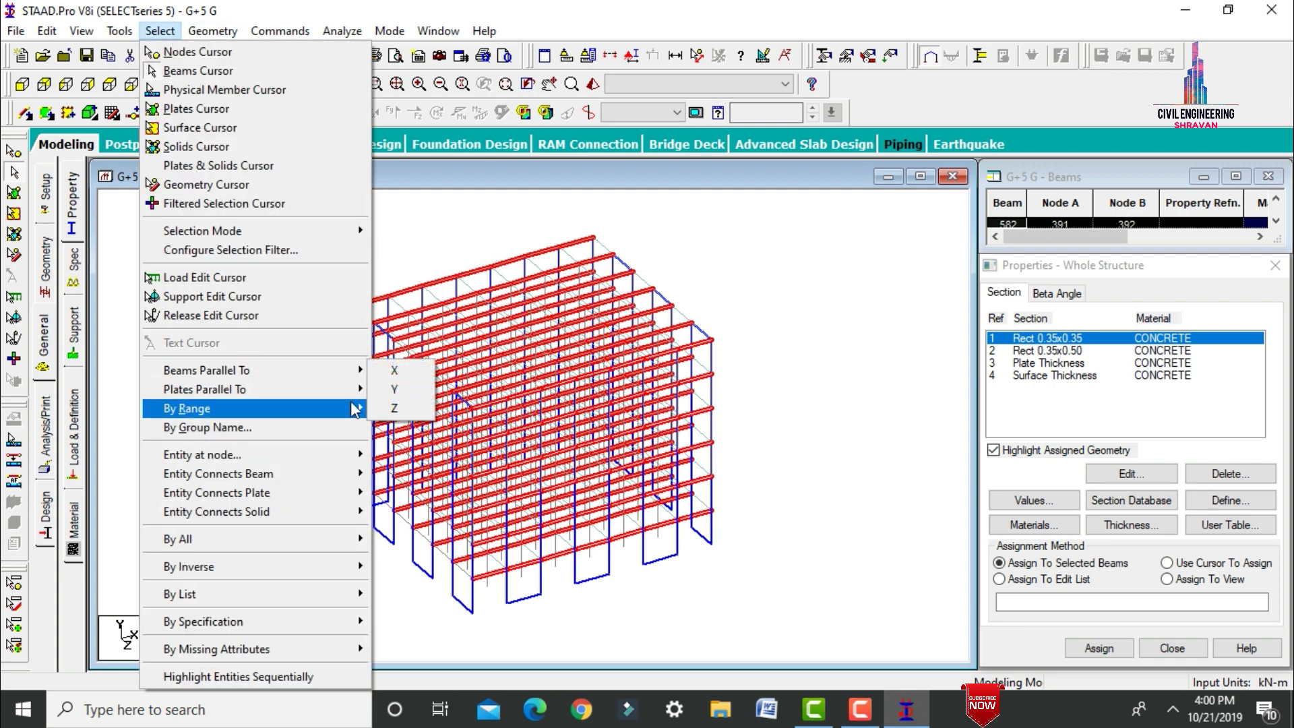
left_click(394, 408)
left_click(1095, 648)
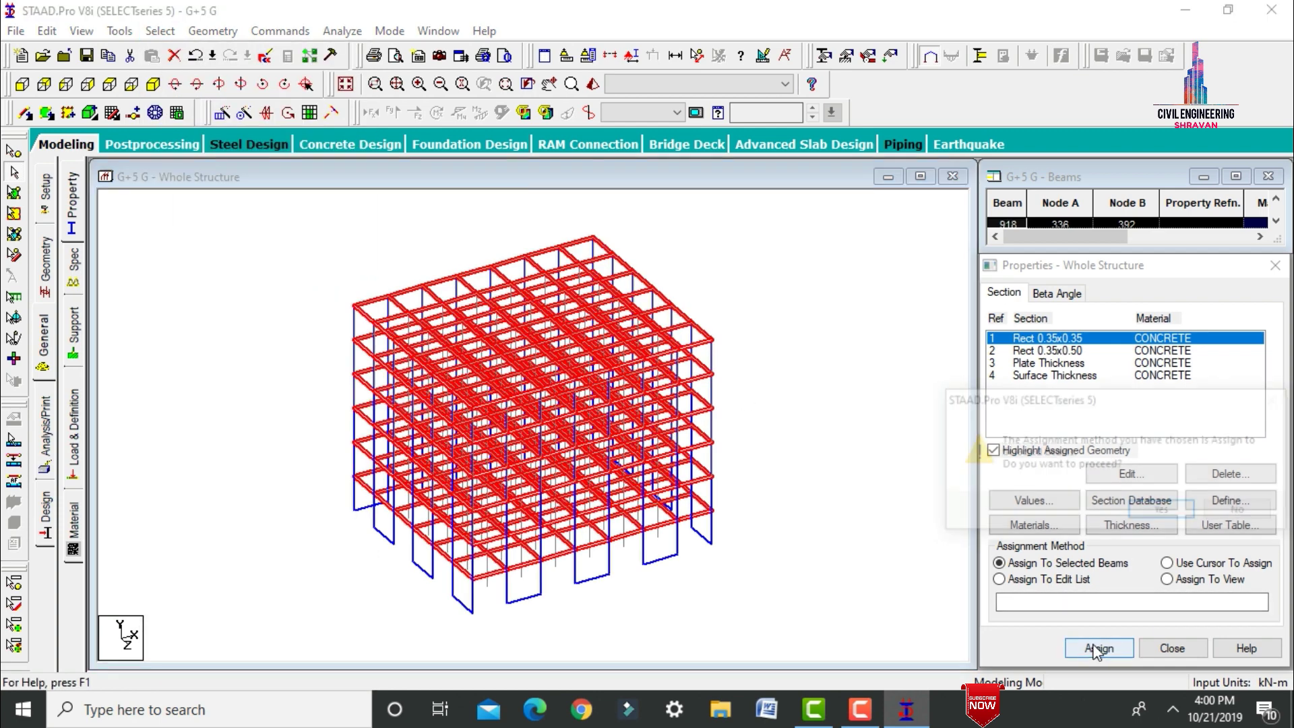
key("Return")
left_click(824, 405)
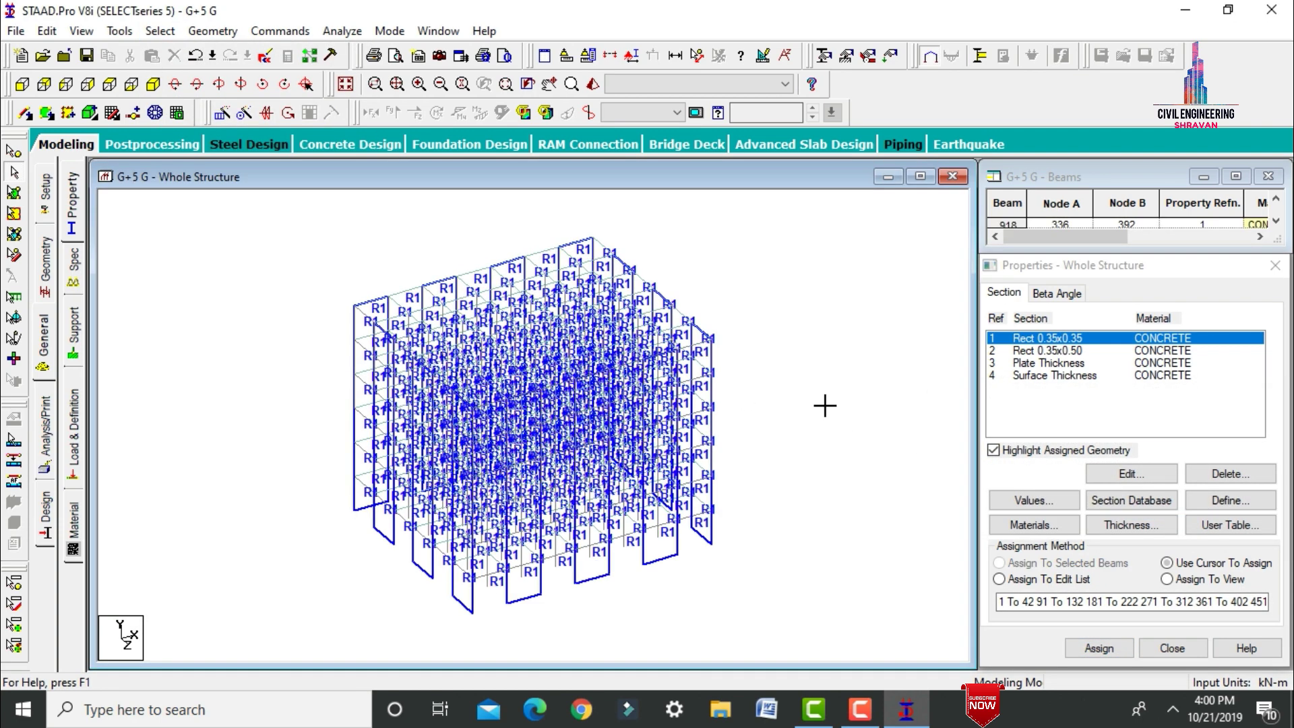
Step: Assign the Rect 0.35x0.50 section to all members parallel to the Y axis
left_click(1049, 351)
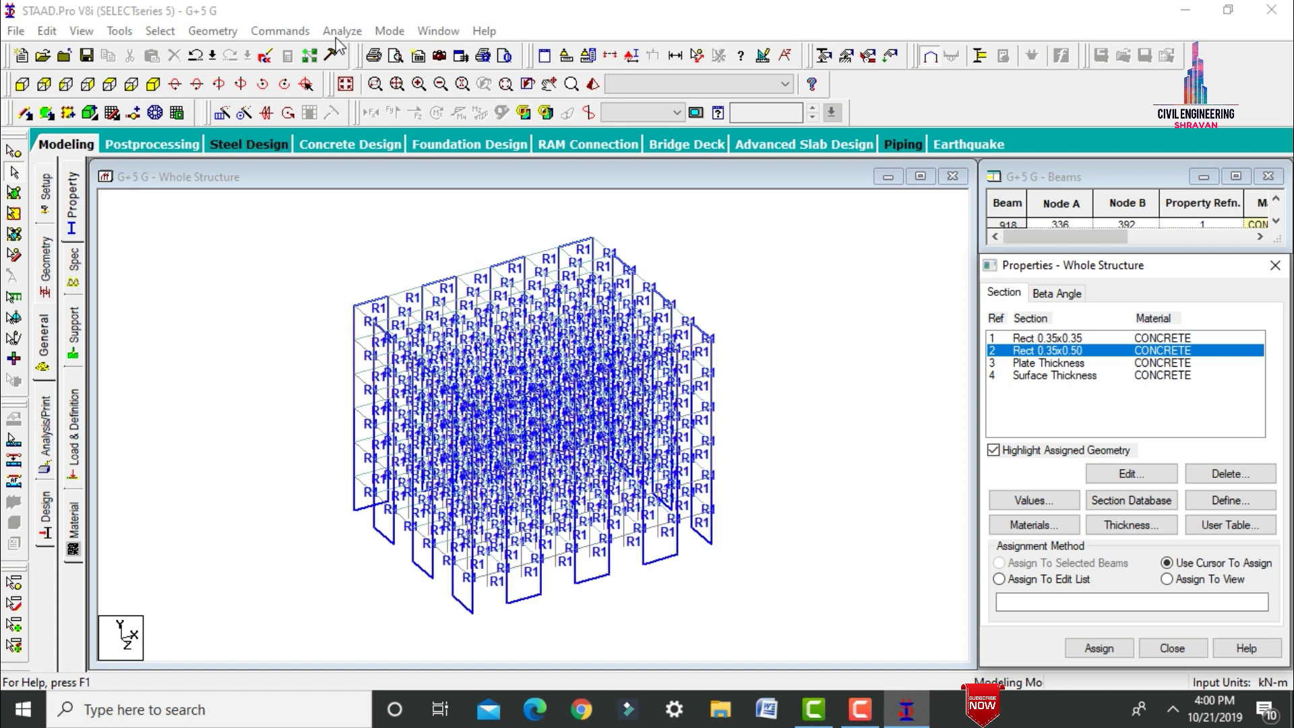
left_click(160, 31)
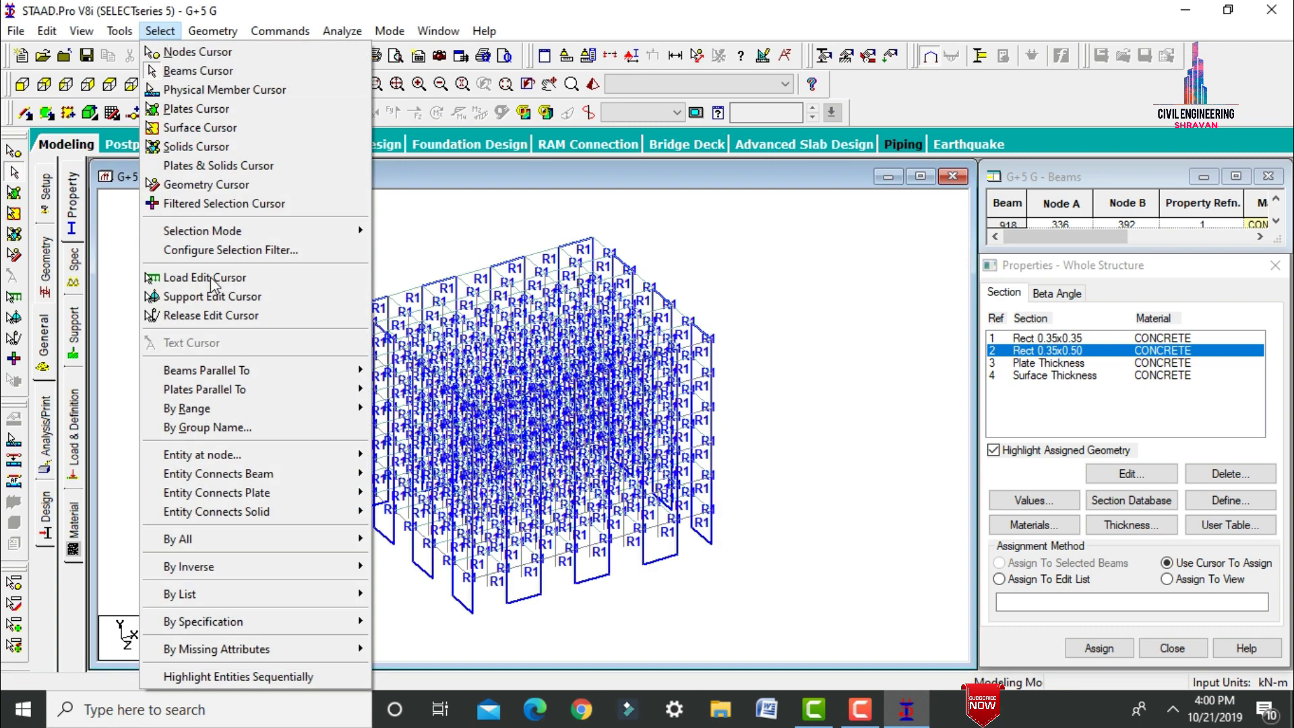
mouse_move(226, 371)
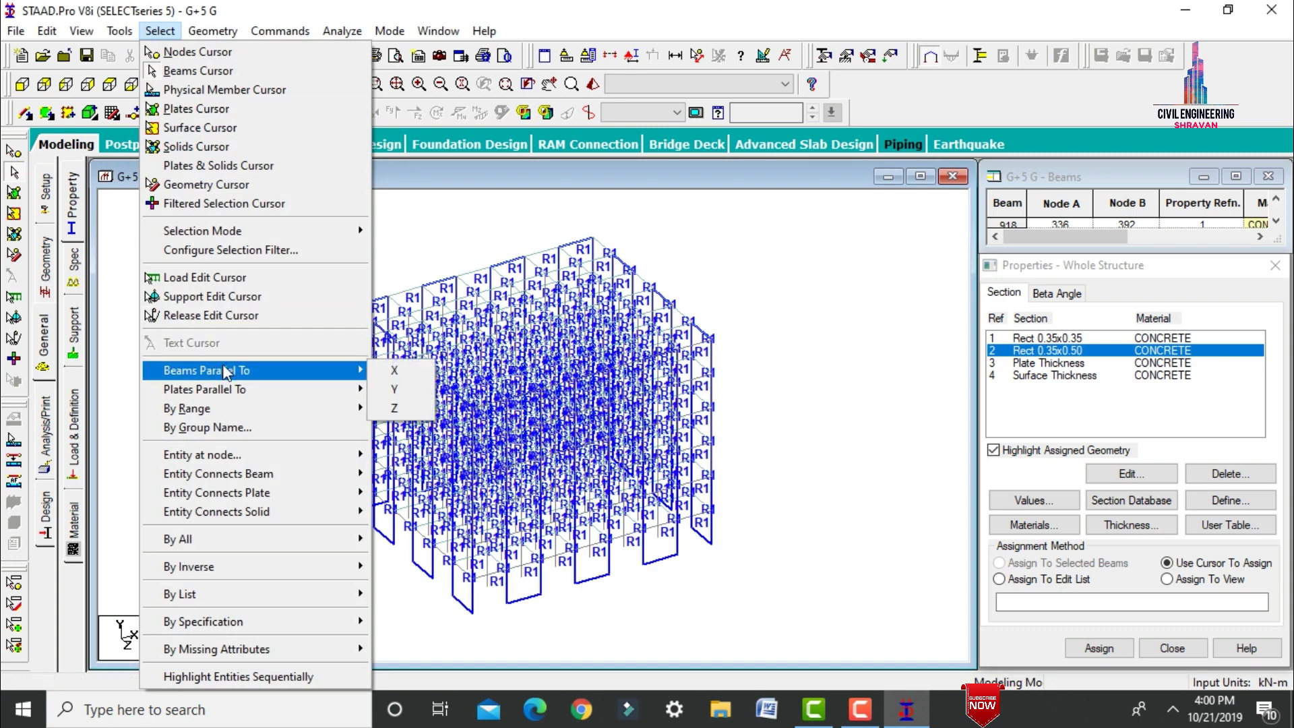
left_click(404, 389)
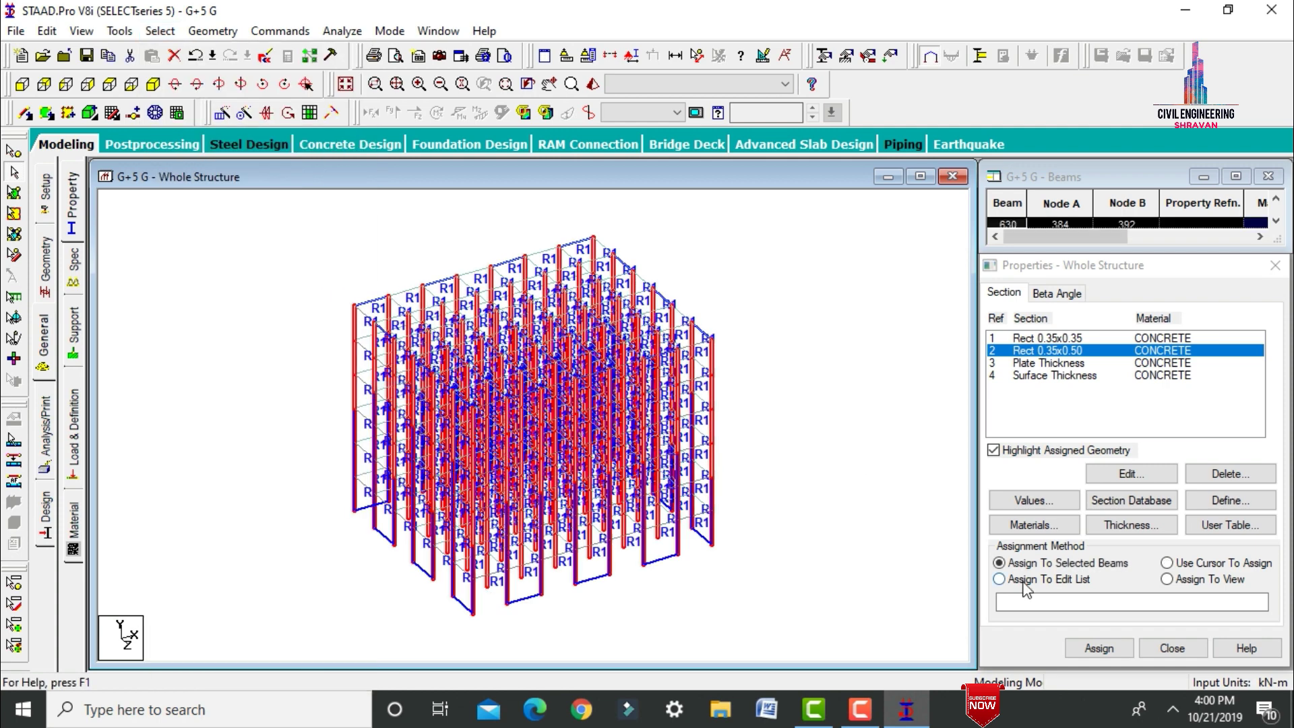
left_click(1100, 647)
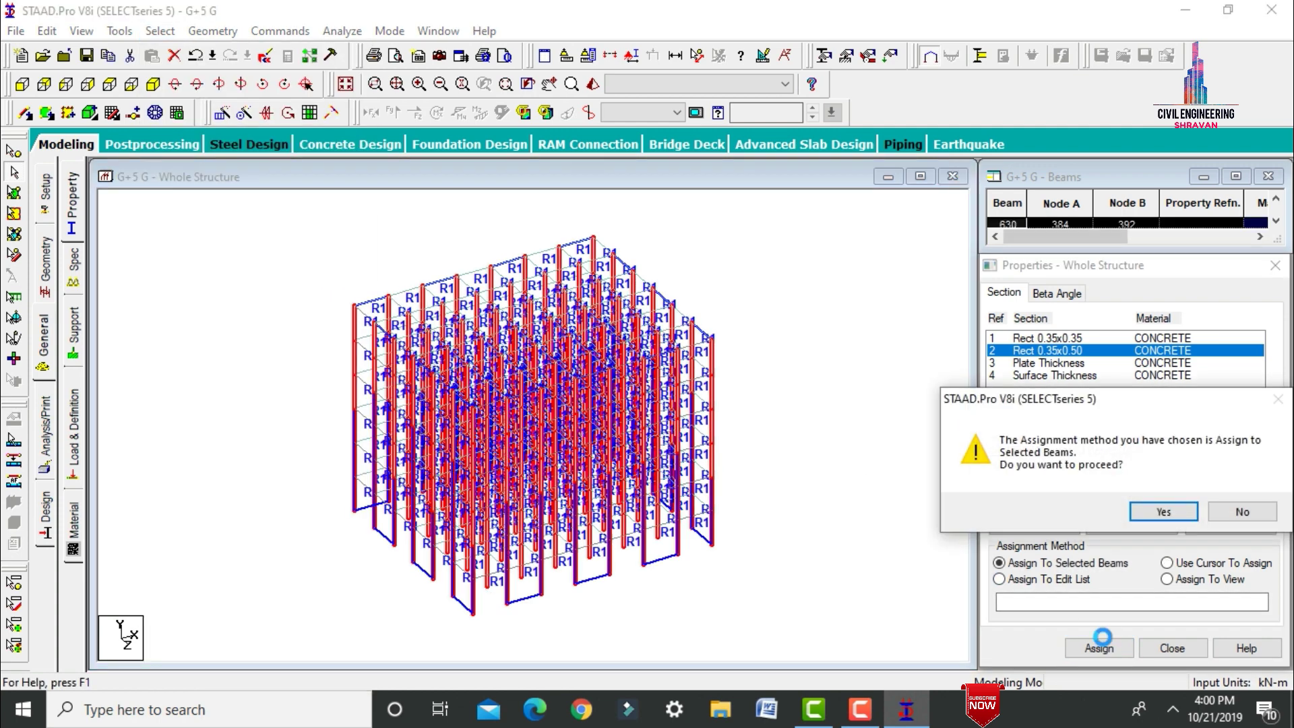
key("Return")
Step: Assign the plate thickness property to all plates in the view
left_click(1050, 363)
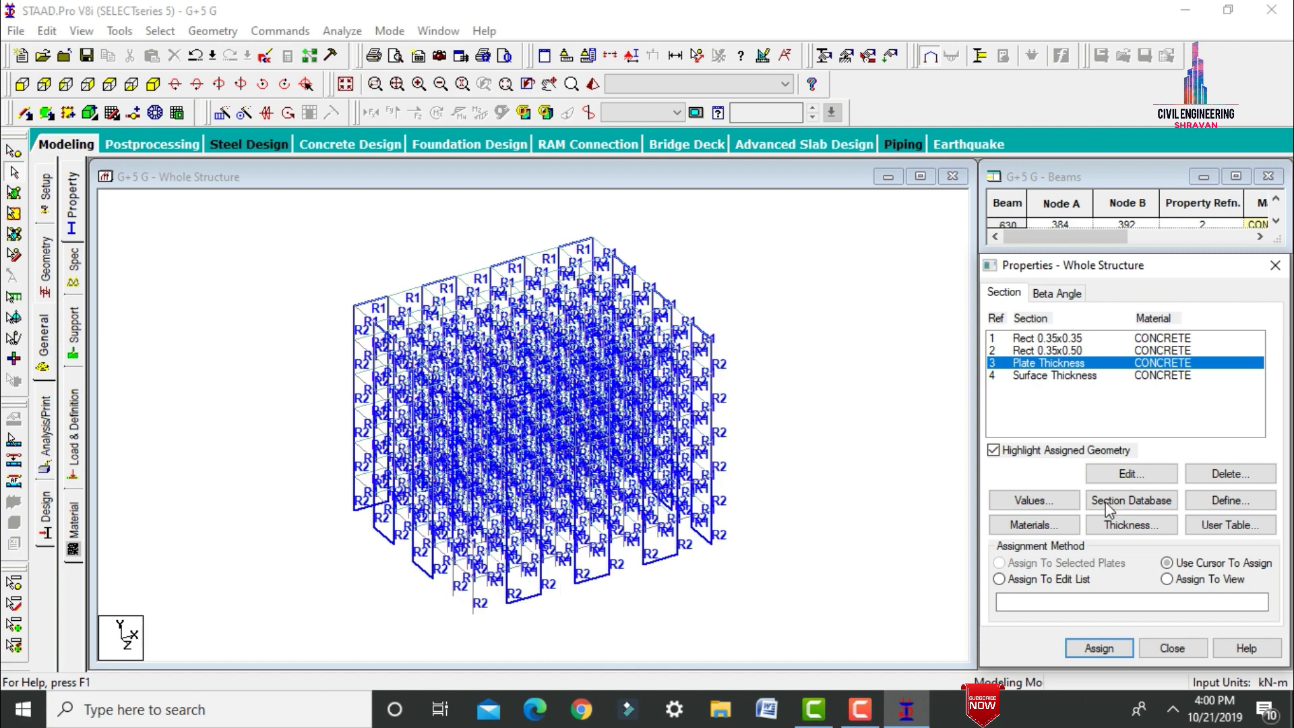
left_click(1167, 580)
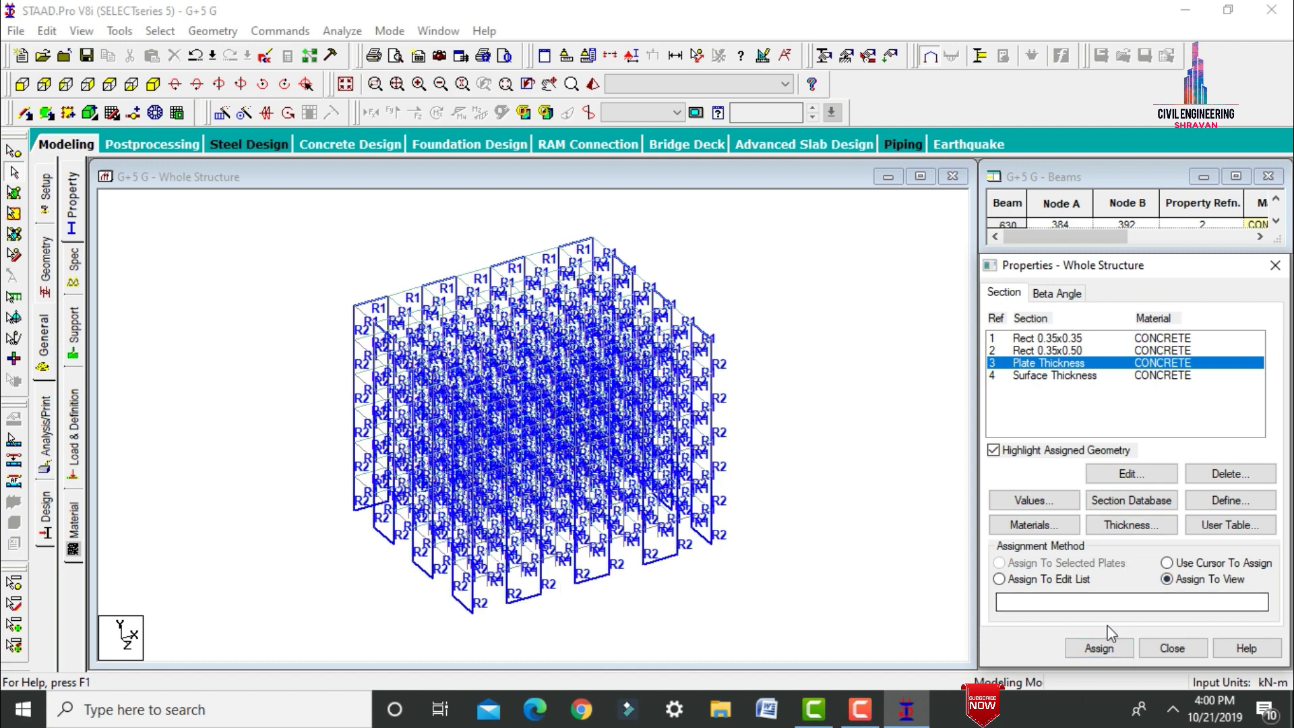
left_click(1100, 648)
key("Return")
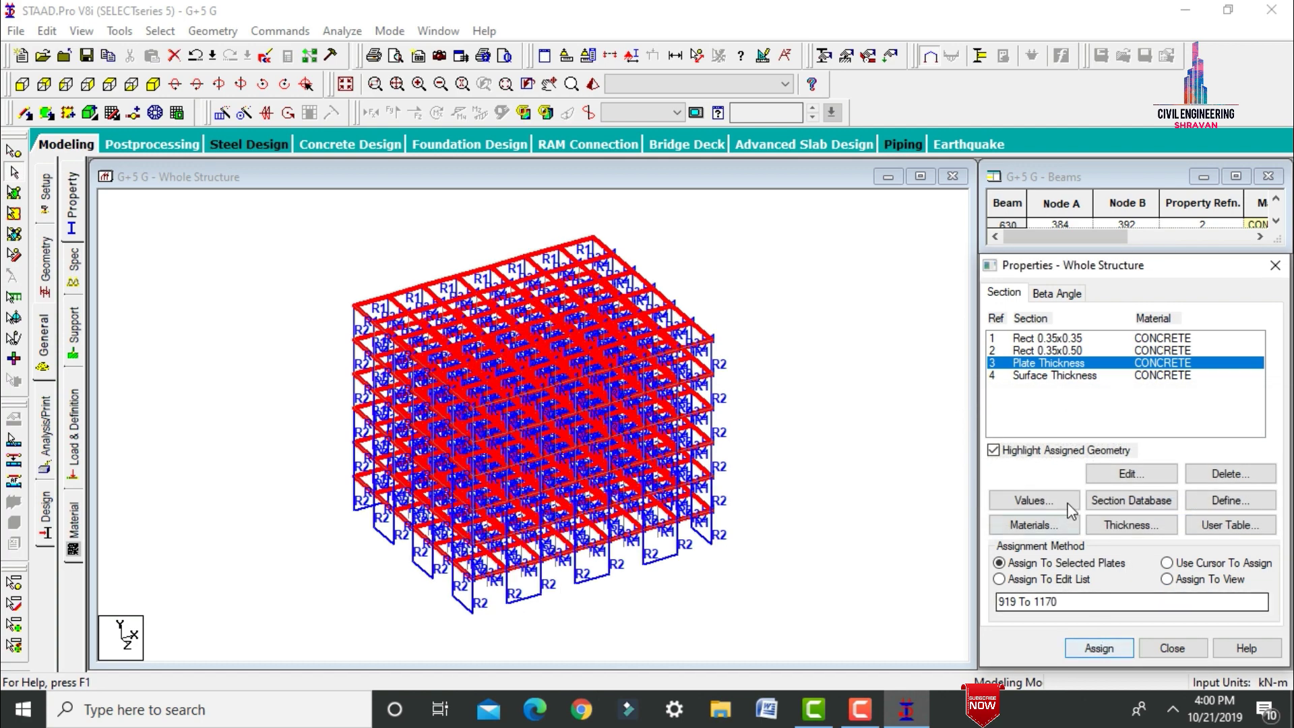
Step: Assign the surface thickness property to all surfaces in the view
left_click(1044, 377)
left_click(1167, 580)
left_click(1099, 647)
key("Return")
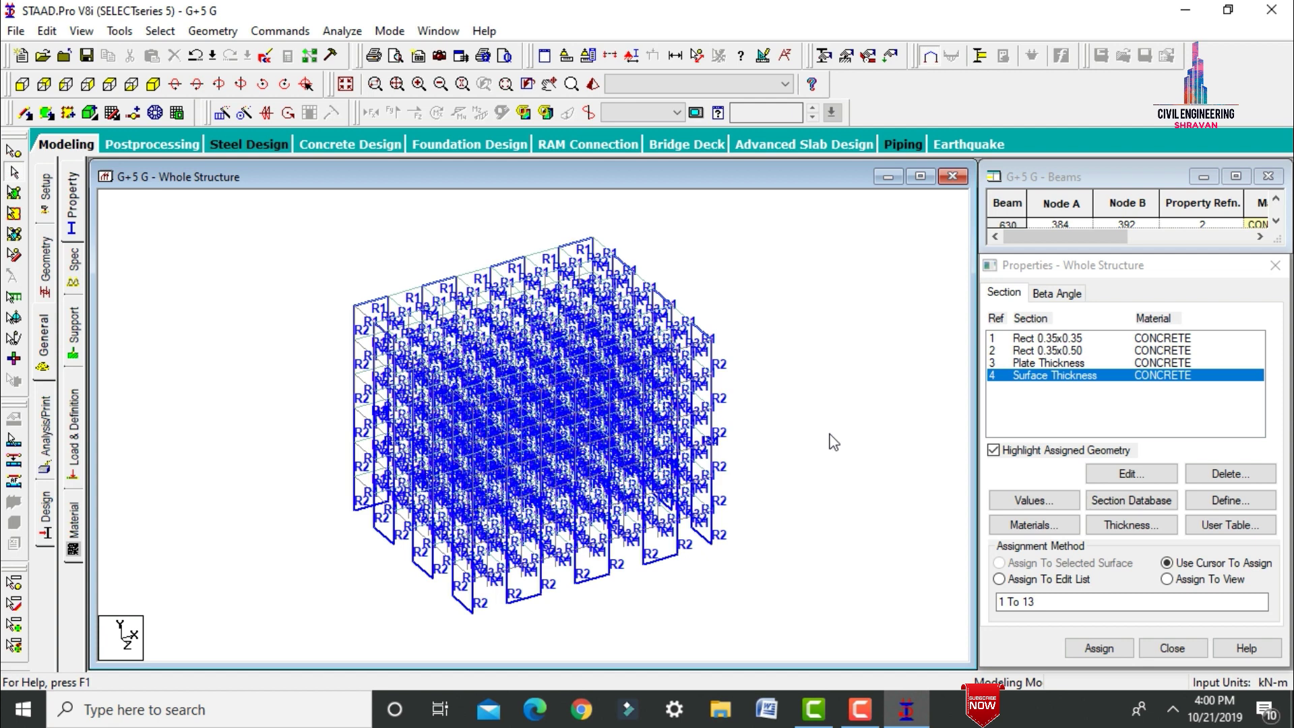
Step: Create a fixed support definition for the structure
left_click(75, 334)
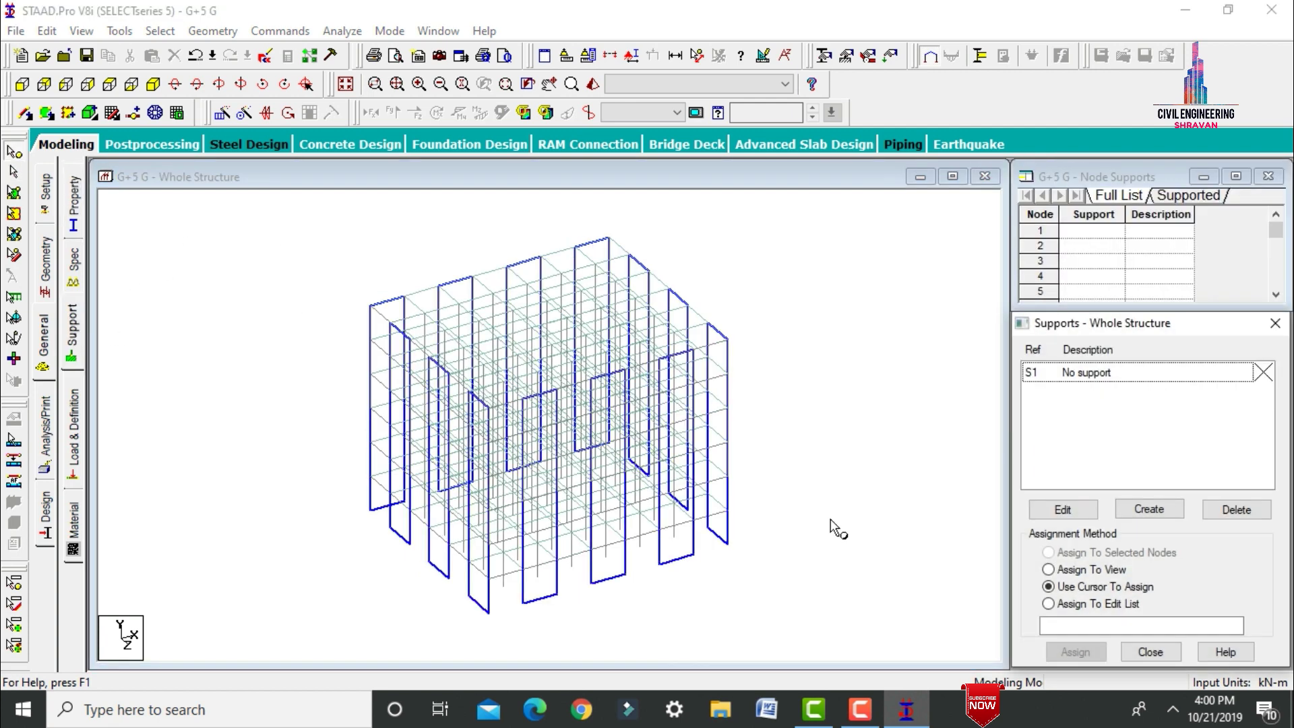
left_click(1151, 511)
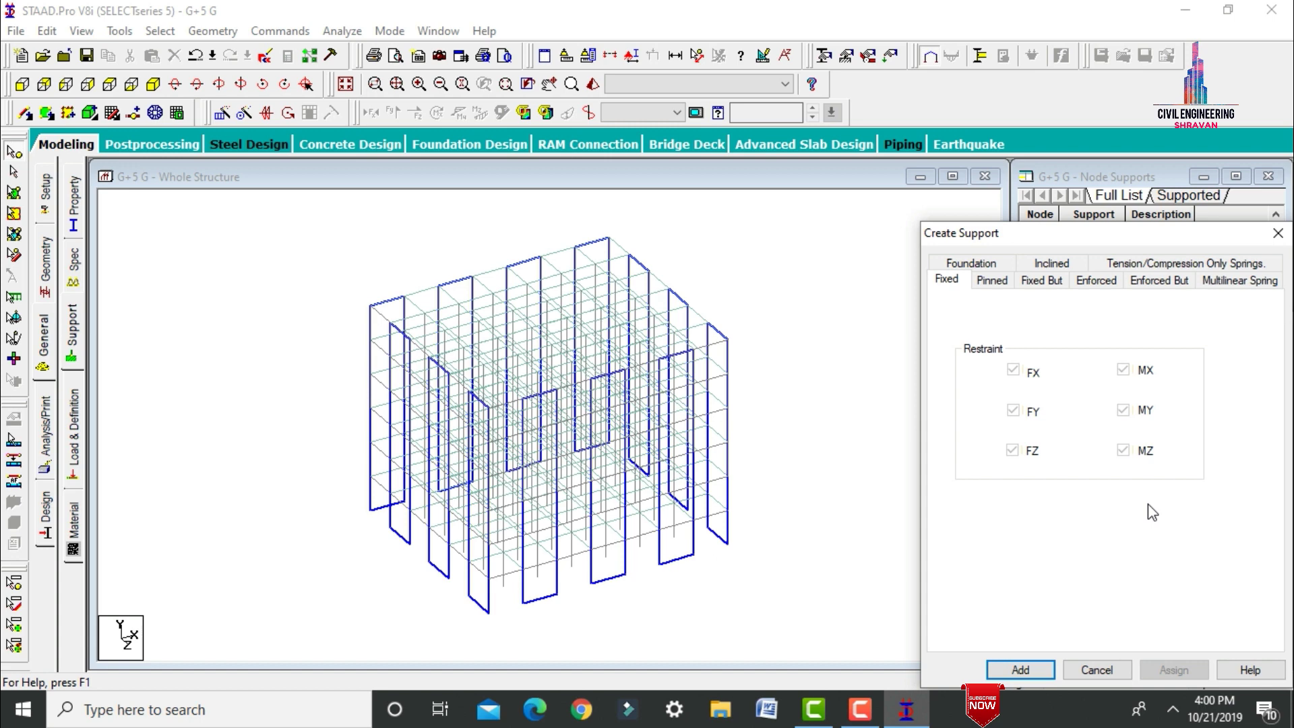
left_click(1021, 671)
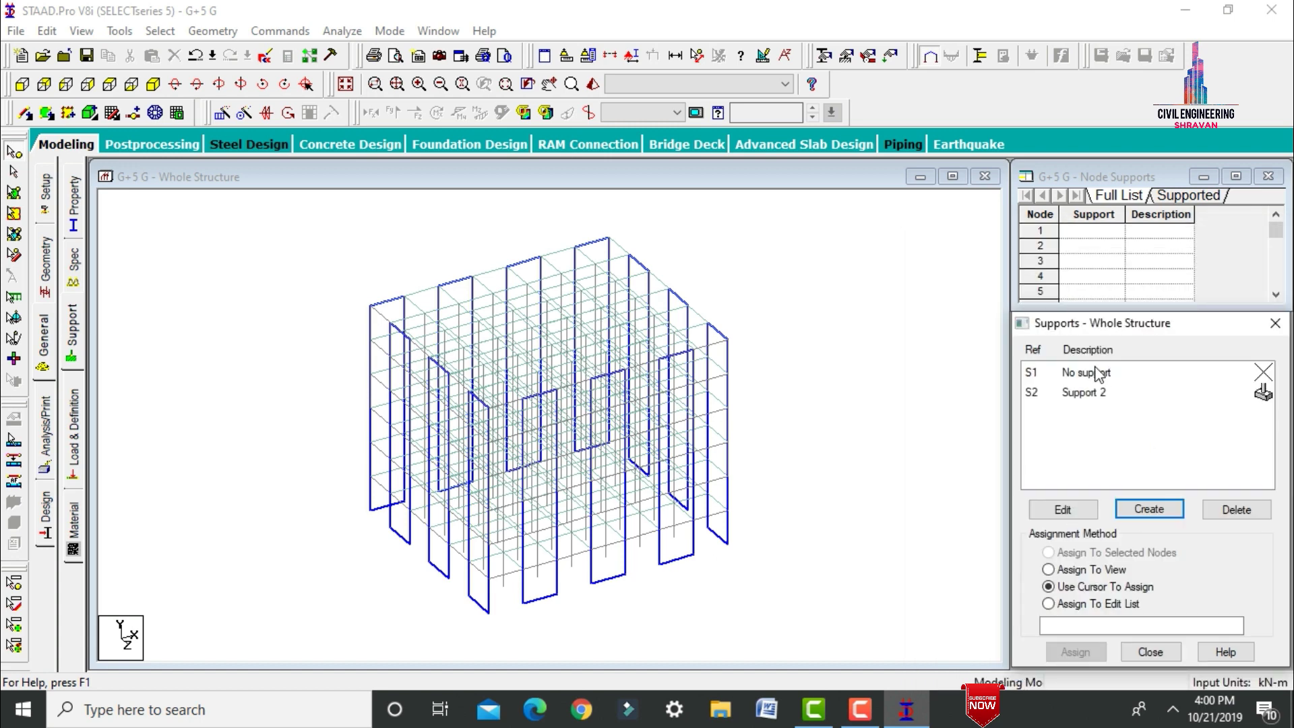
Step: Assign the fixed support to all base nodes of the building, selecting them in the front view
left_click(1080, 392)
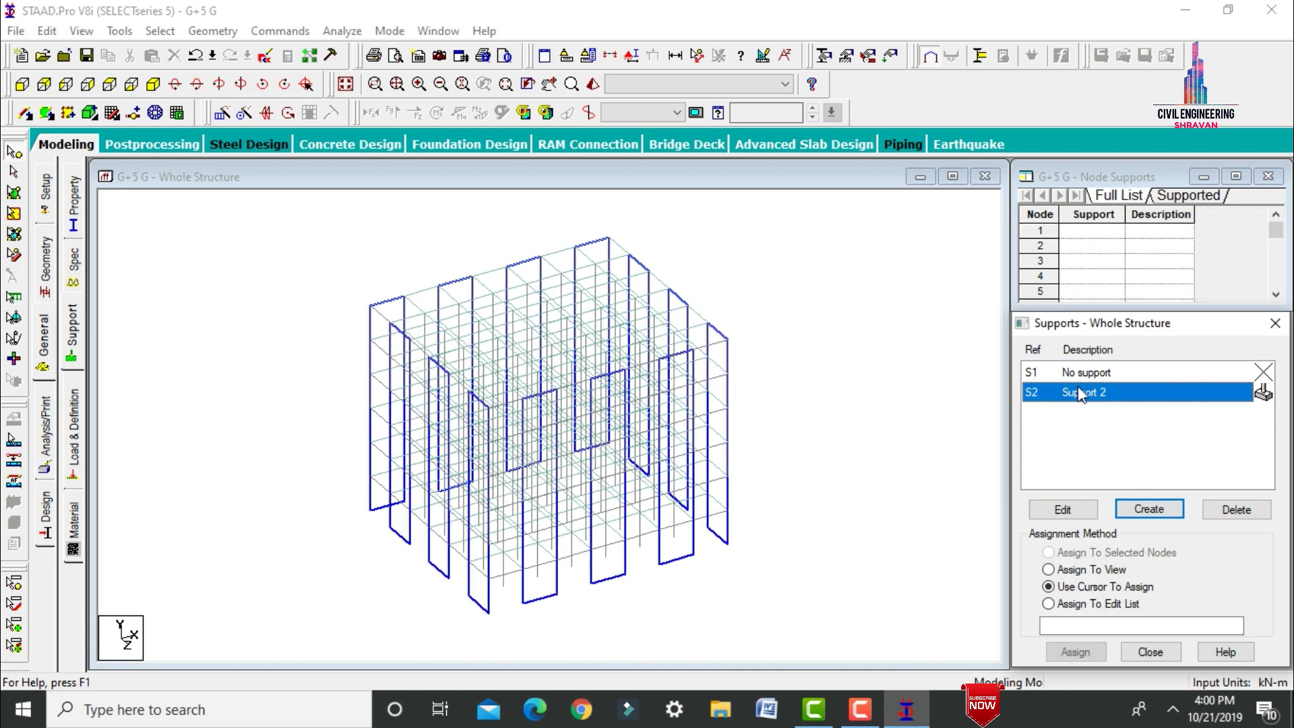
left_click(23, 86)
left_click_drag(307, 598, 809, 654)
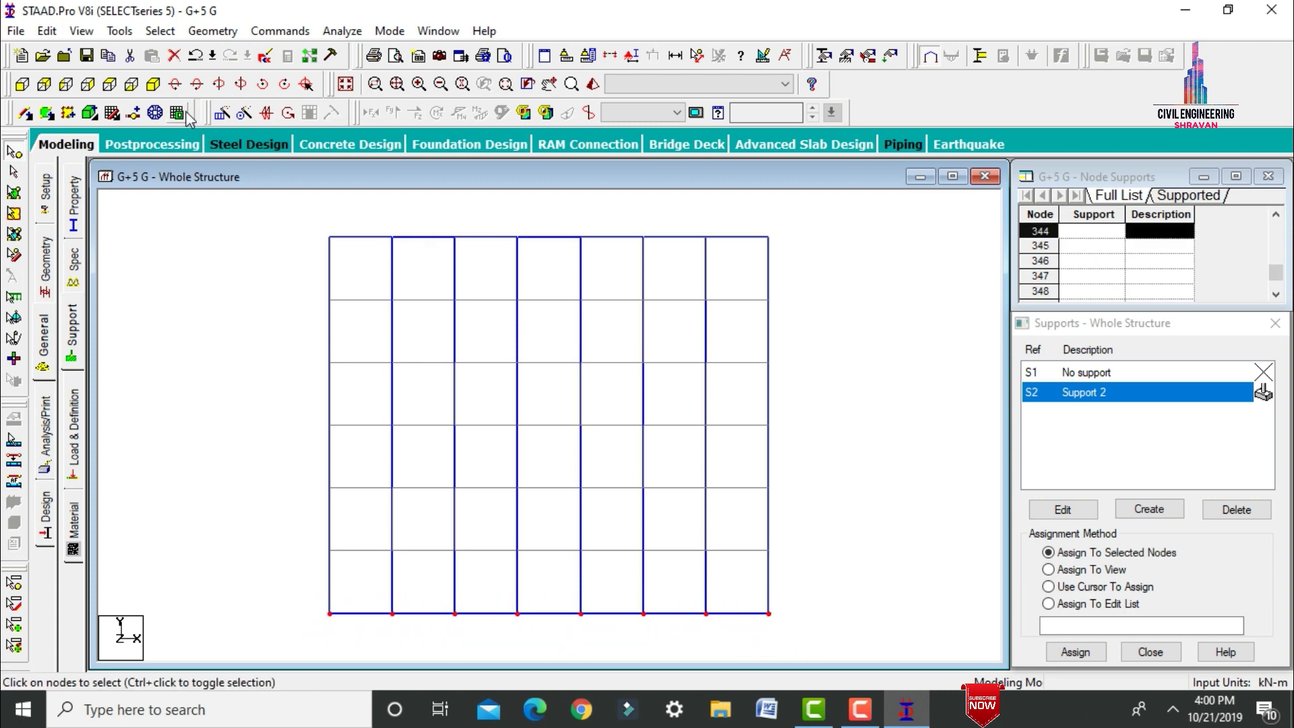
left_click(153, 85)
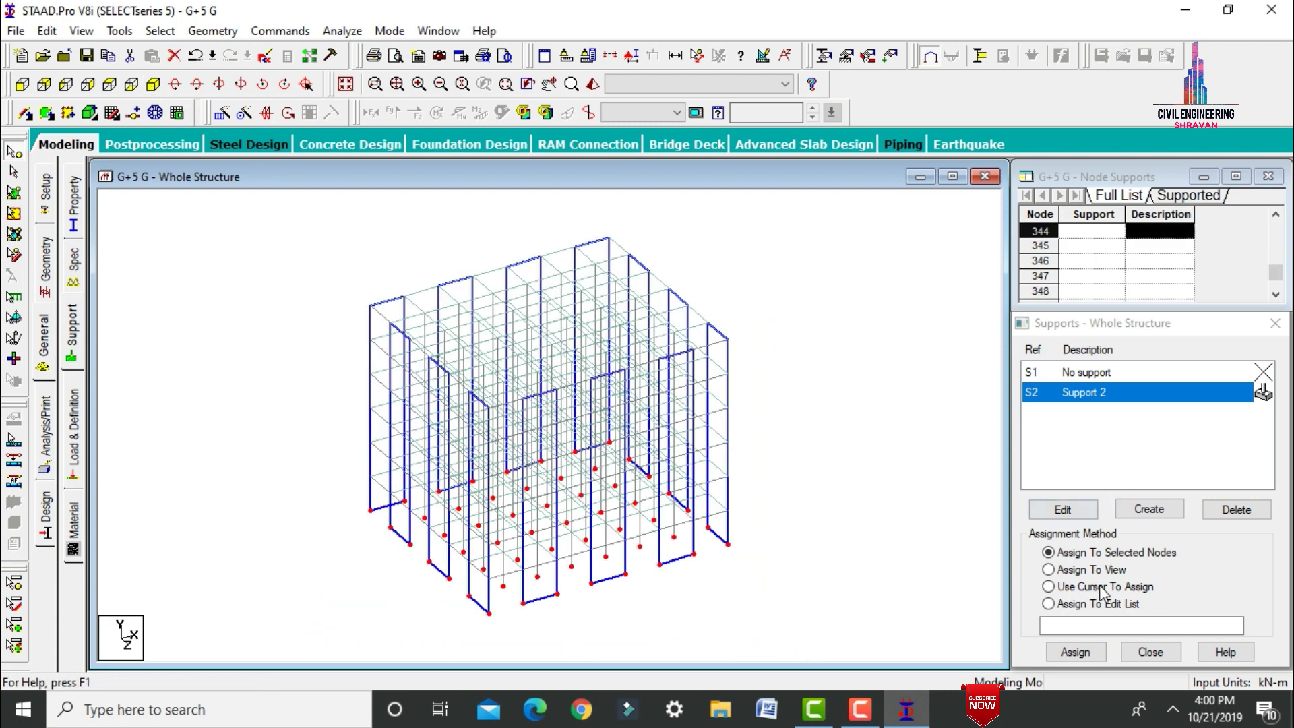
left_click(1076, 652)
left_click(1155, 542)
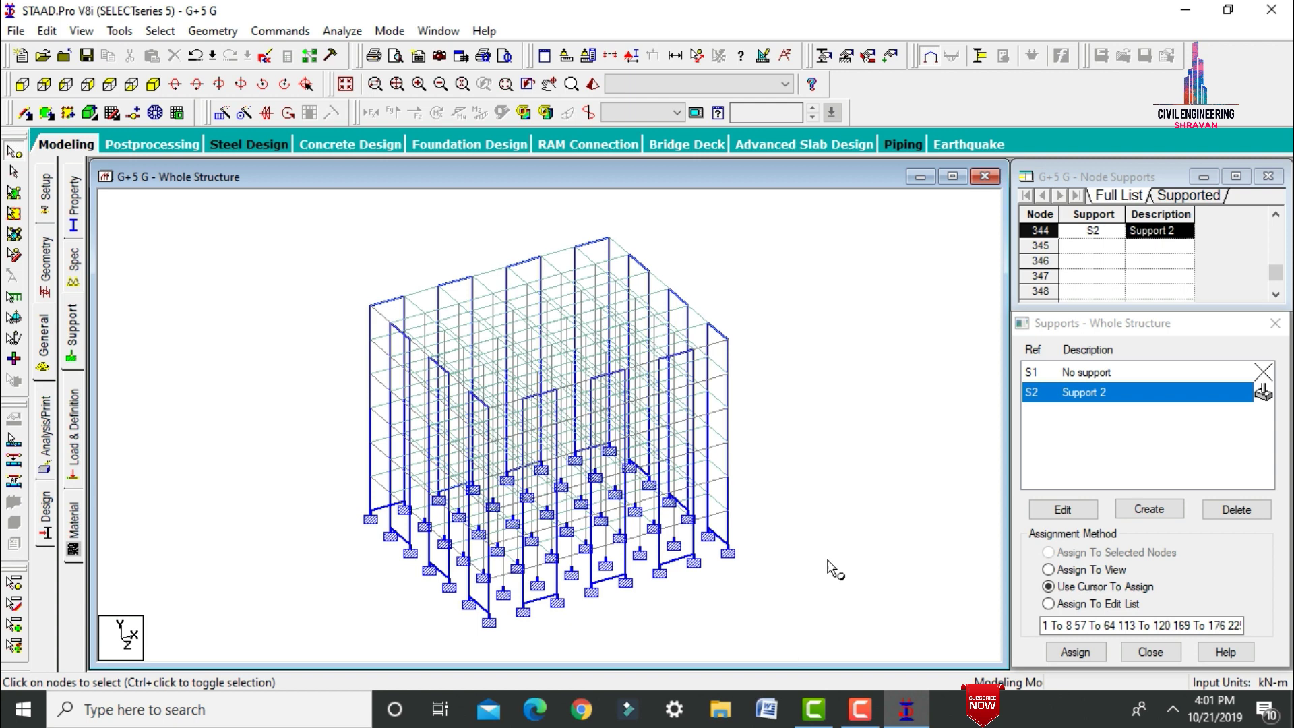
key("Escape")
Step: Open a maximized 3D rendered view and examine the building's members, floor plates and wall surfaces from several sides
left_click(72, 150)
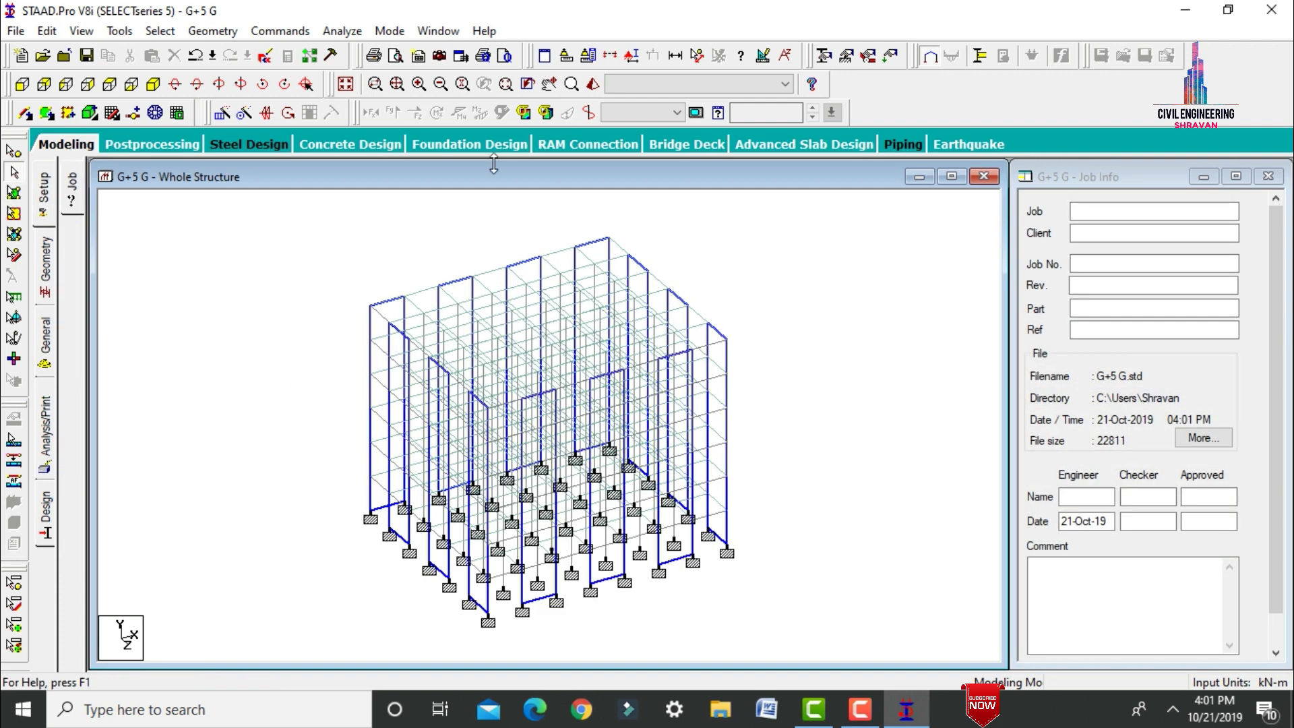
left_click(593, 85)
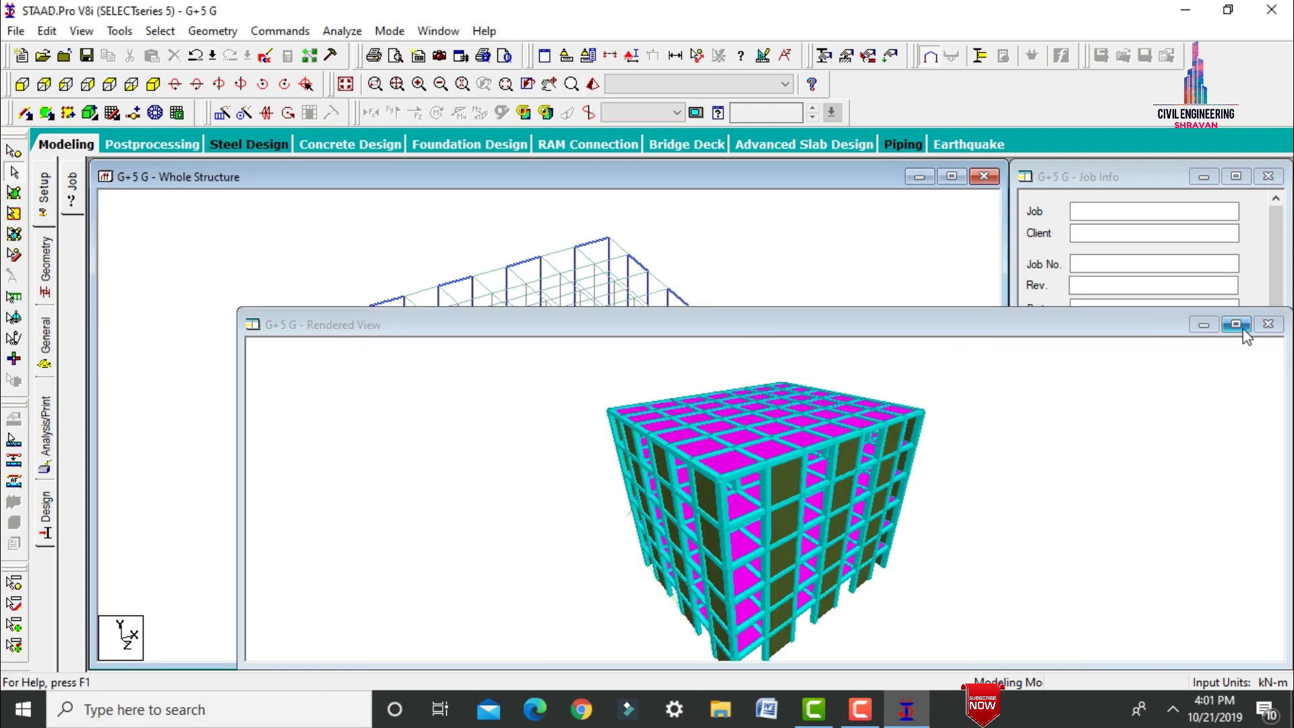
left_click(1235, 324)
left_click_drag(682, 480, 557, 448)
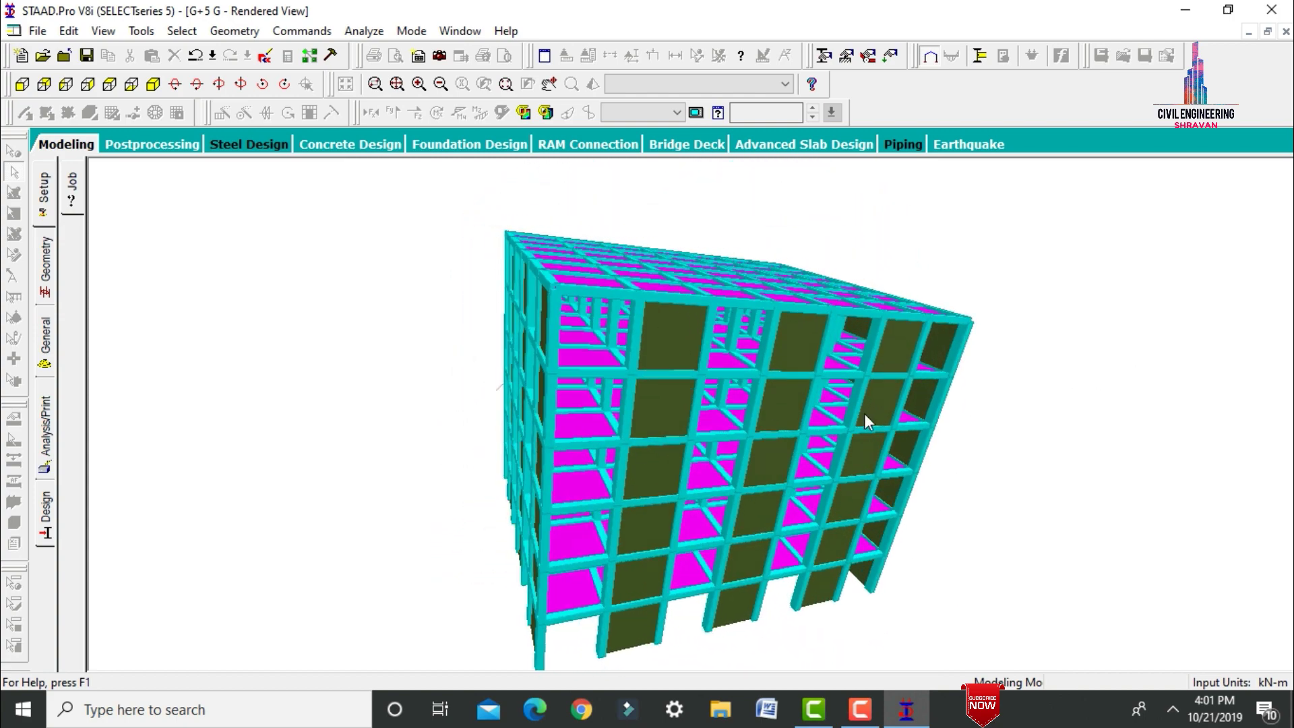
left_click_drag(899, 412, 697, 424)
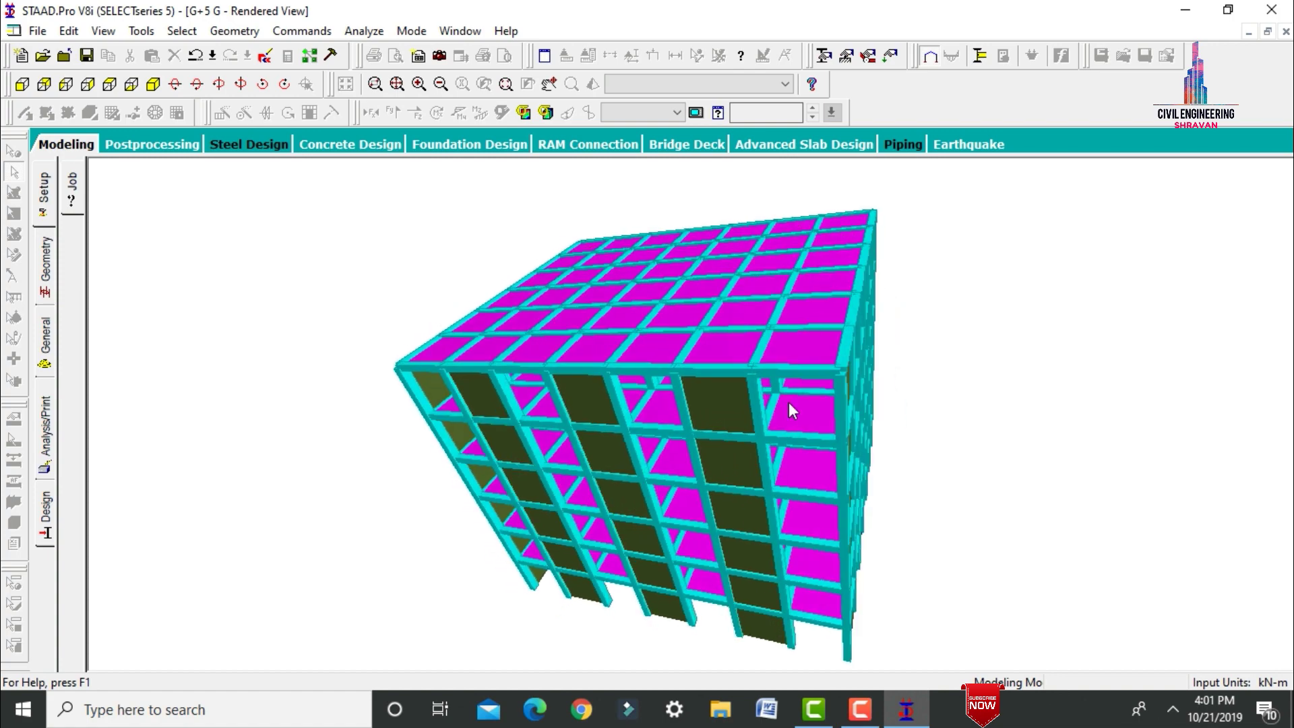
left_click_drag(908, 398, 513, 491)
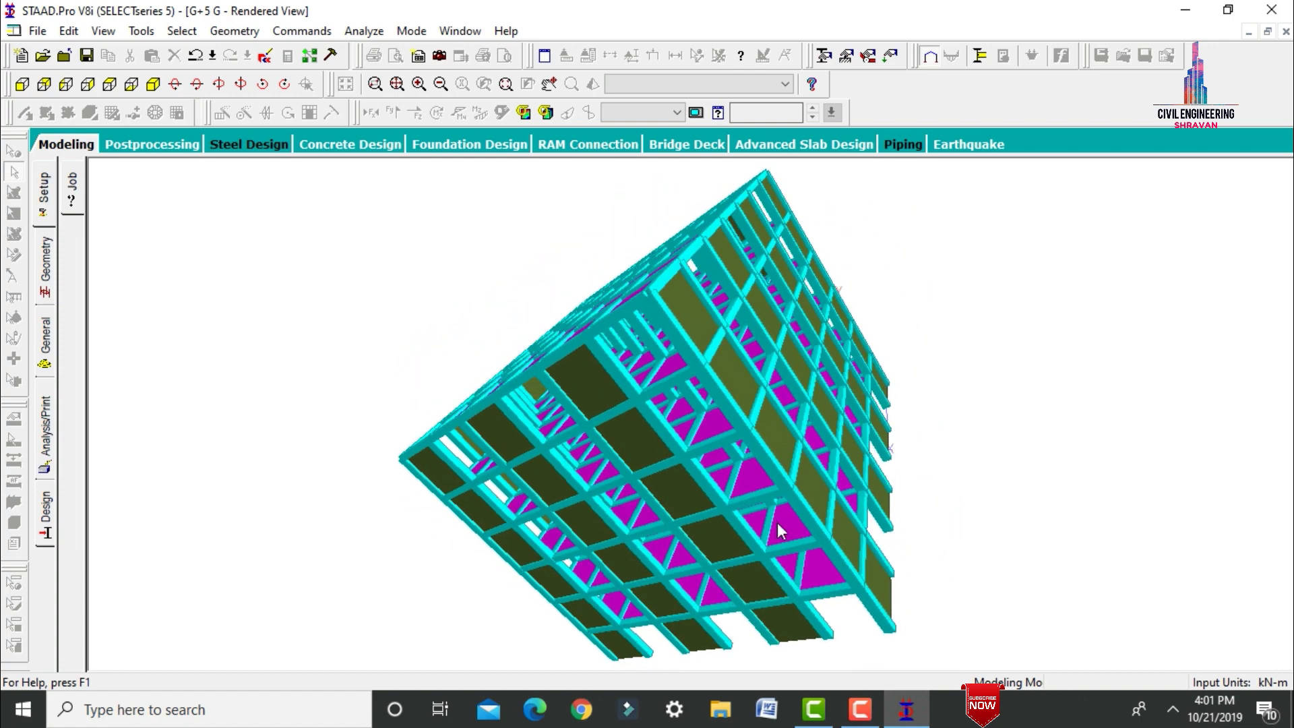
left_click_drag(739, 454, 834, 530)
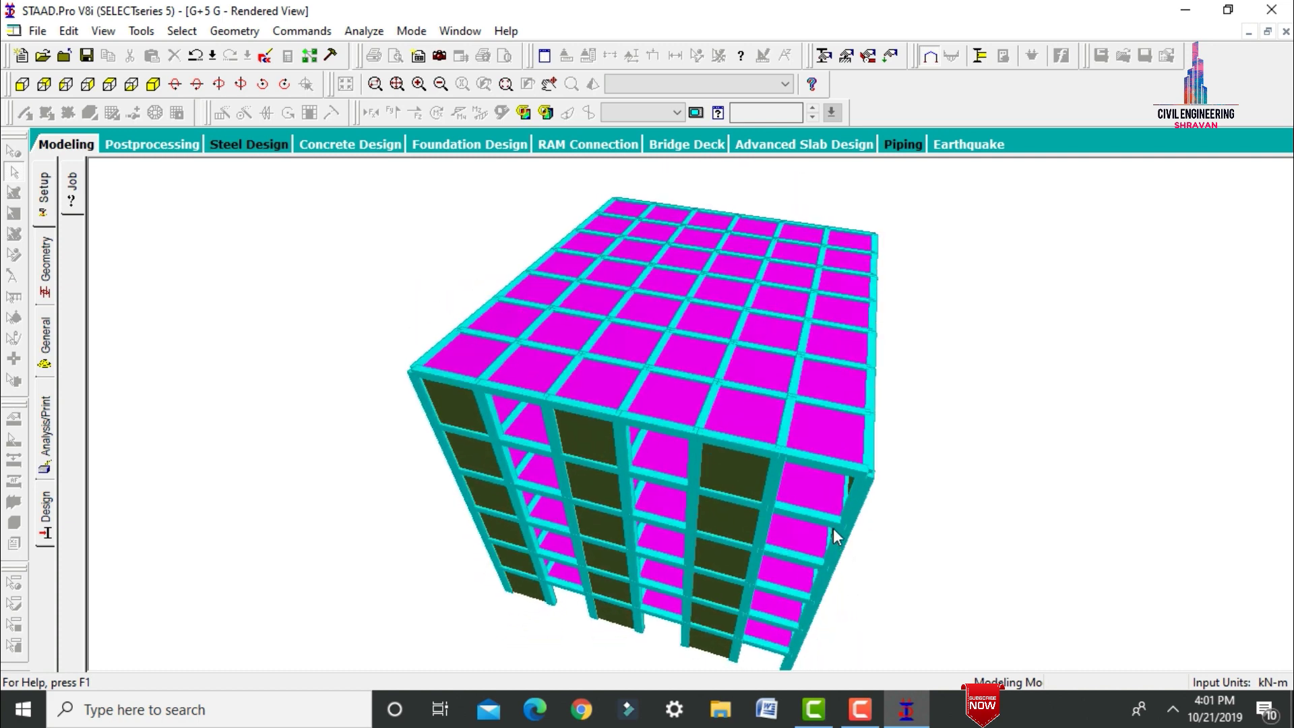
Step: Start a new seismic definition in the load definitions using the IS 1893 - 2002/2005 code
left_click(45, 362)
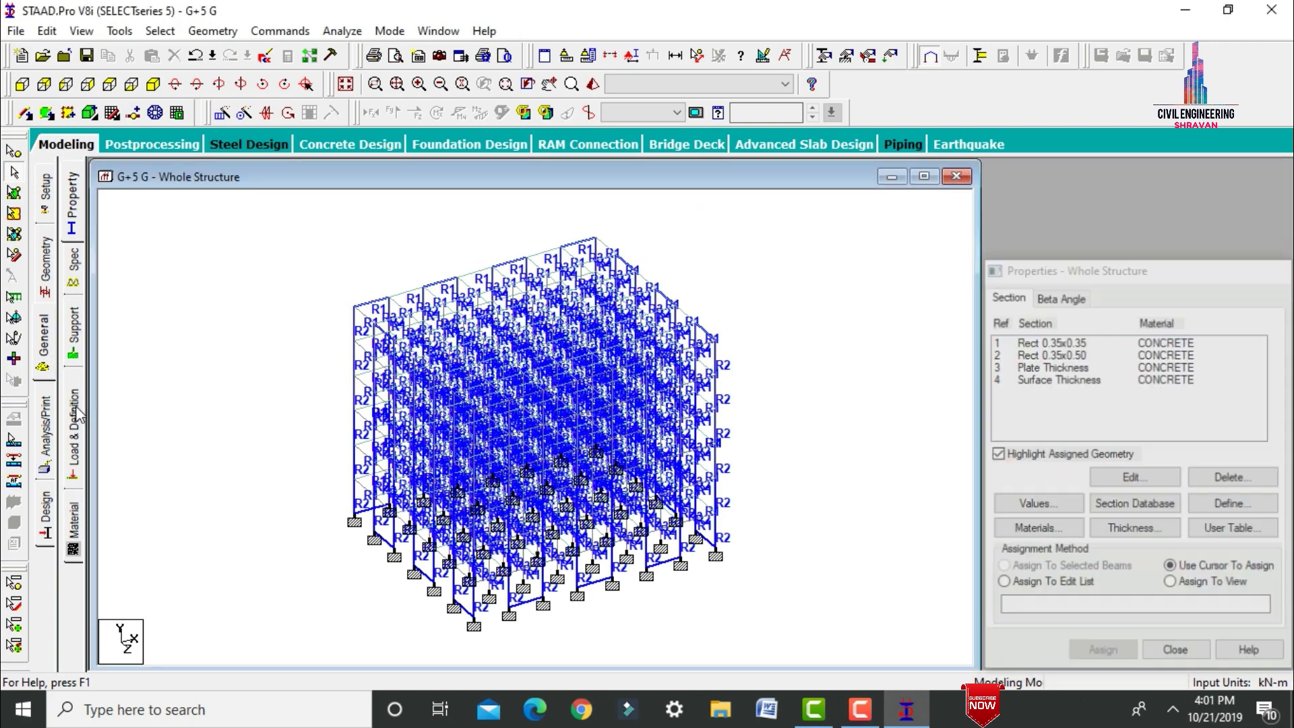
left_click(80, 412)
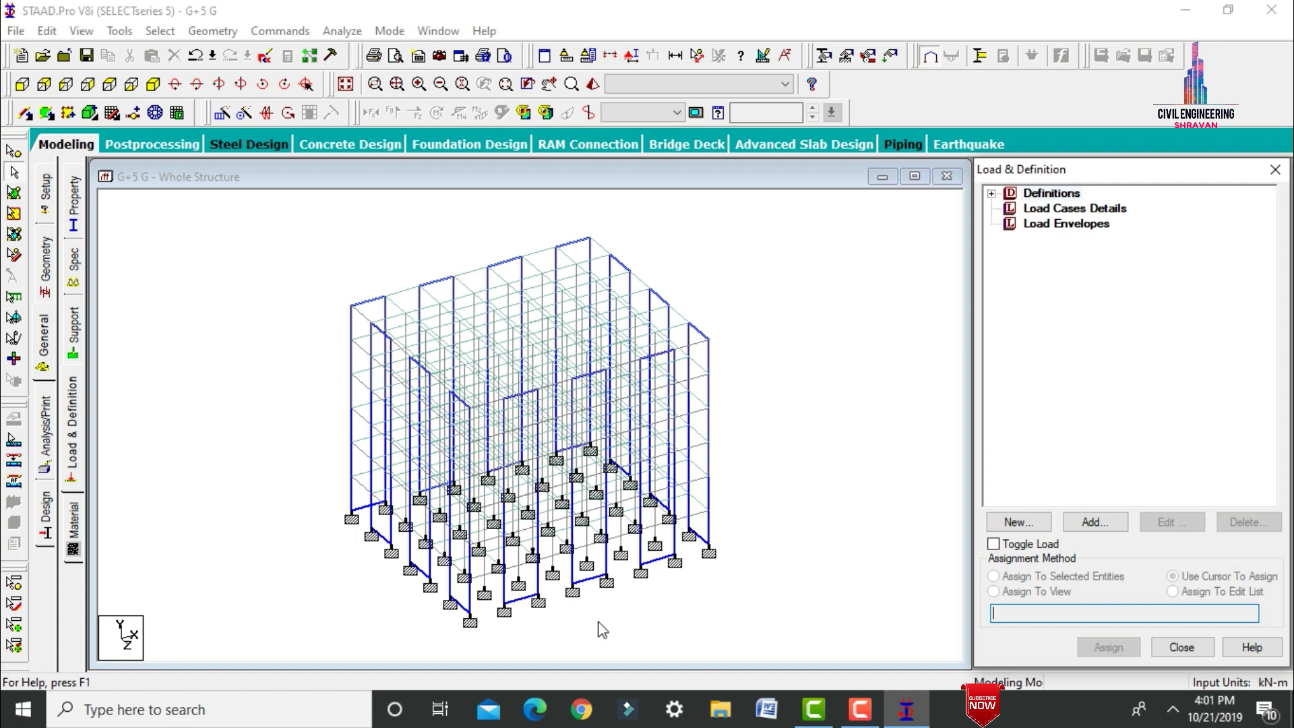
left_click(991, 194)
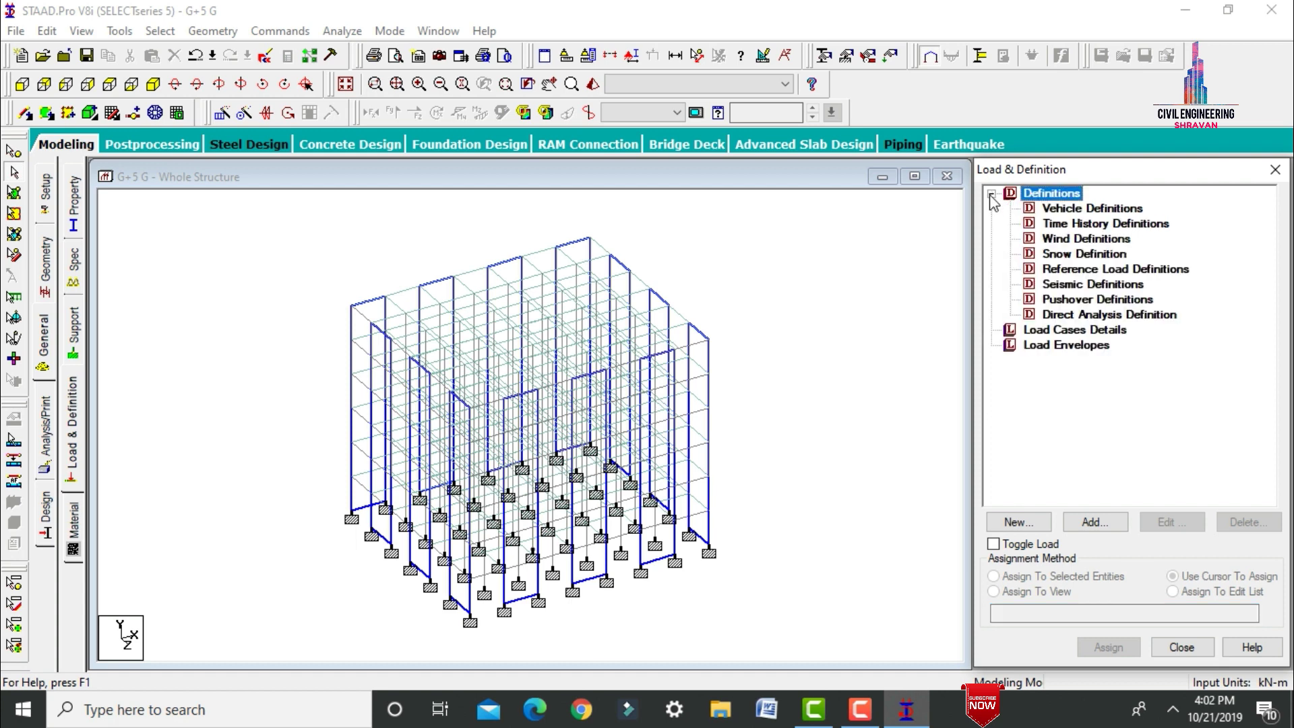
left_click(1065, 285)
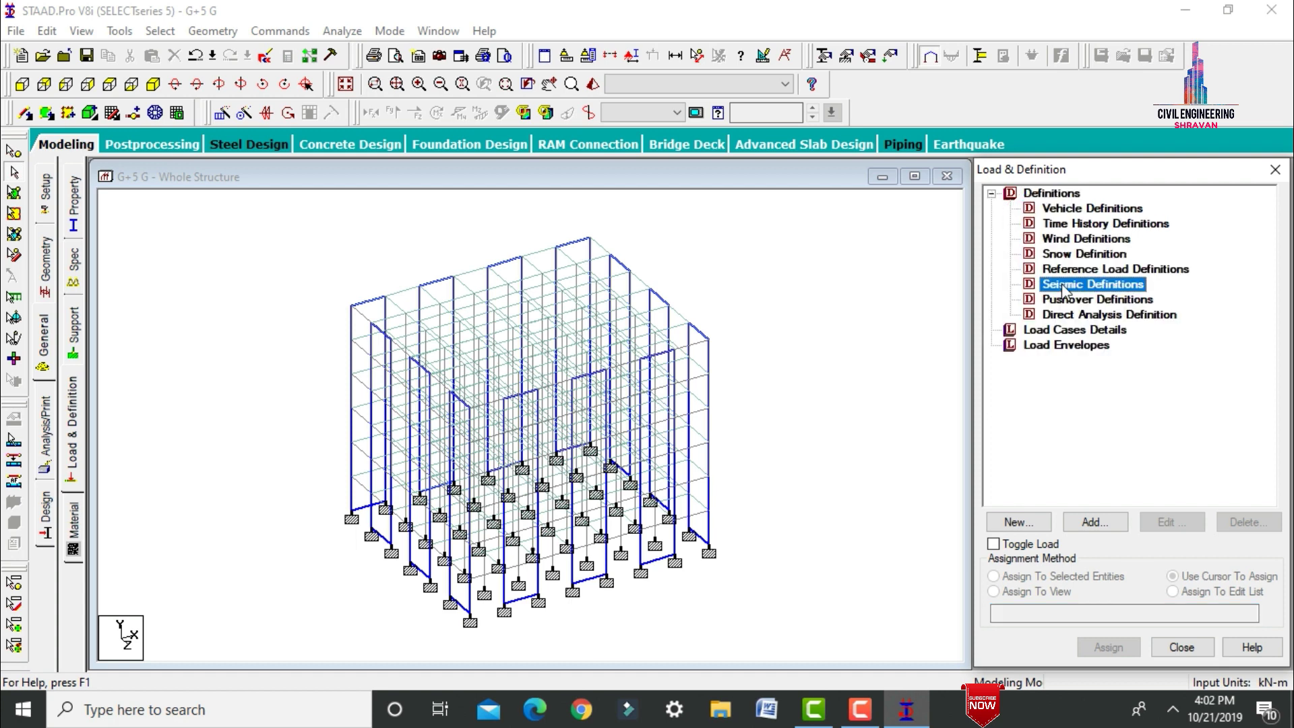
left_click(1094, 523)
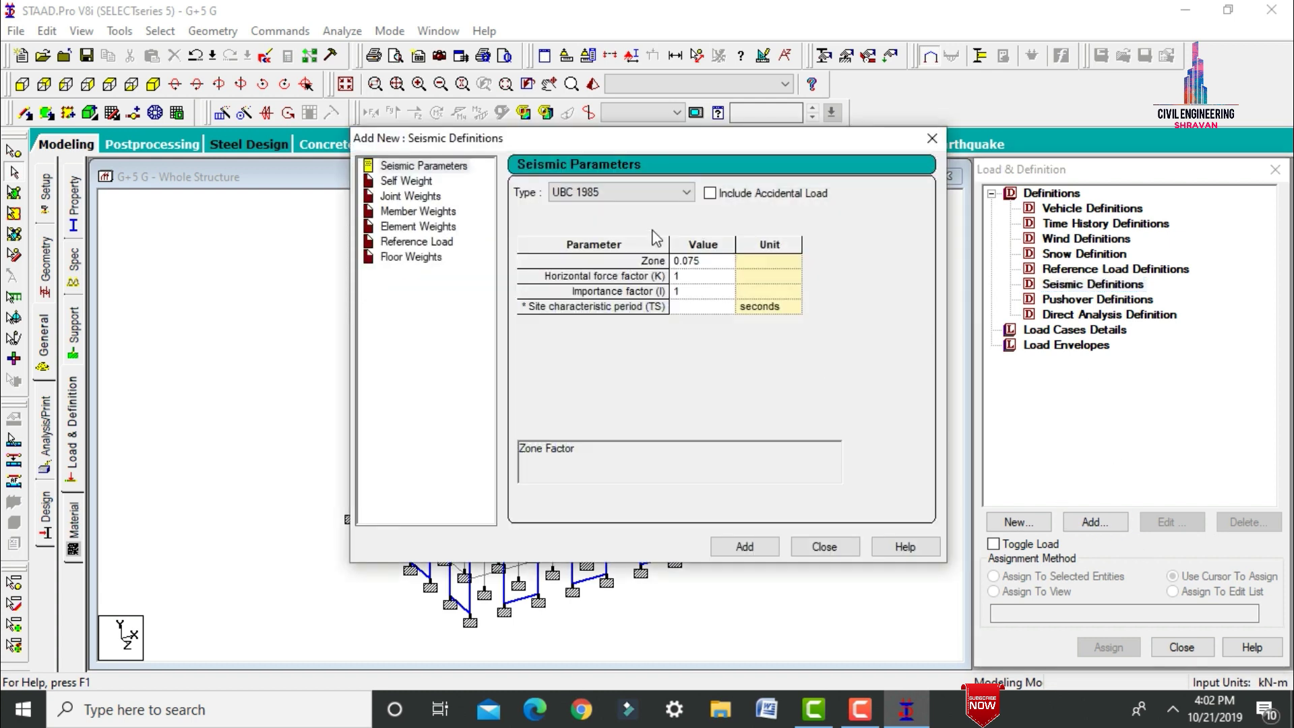
left_click(584, 197)
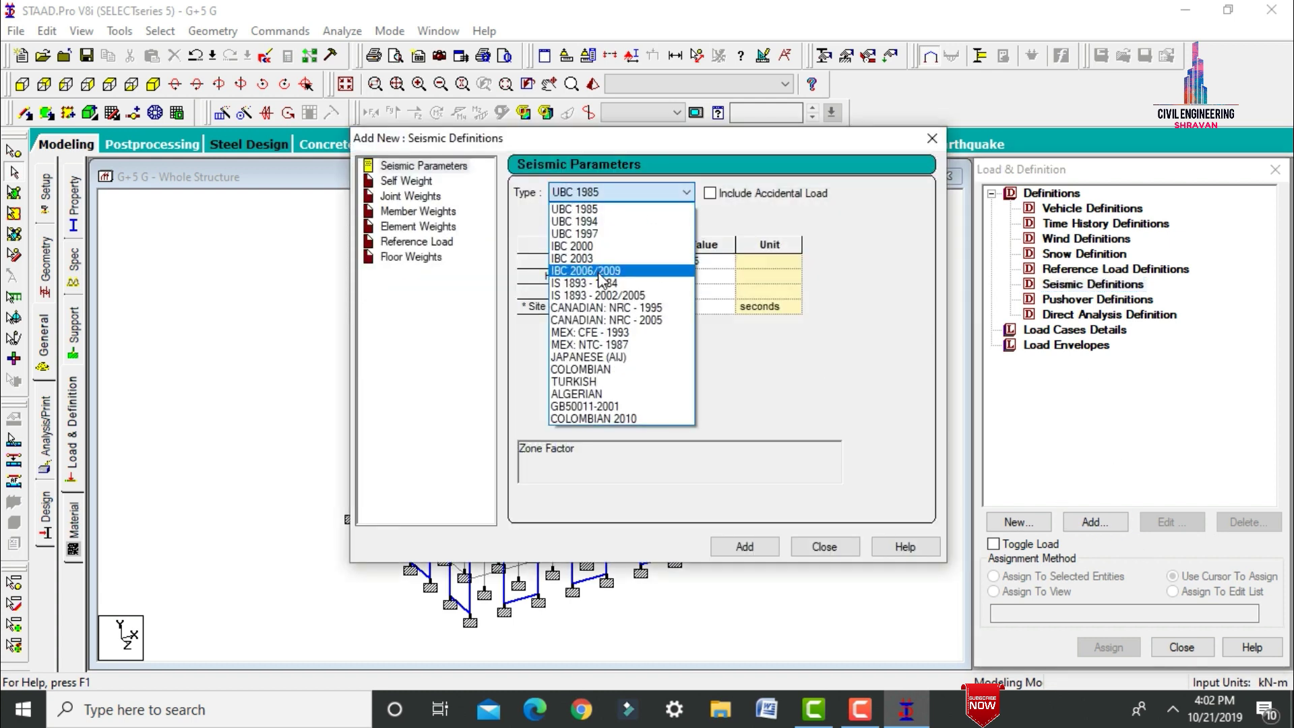
left_click(612, 296)
Step: Open the IS 1893 seismic parameter generator and specify the zone factor by zone, choosing Zone V
left_click(788, 220)
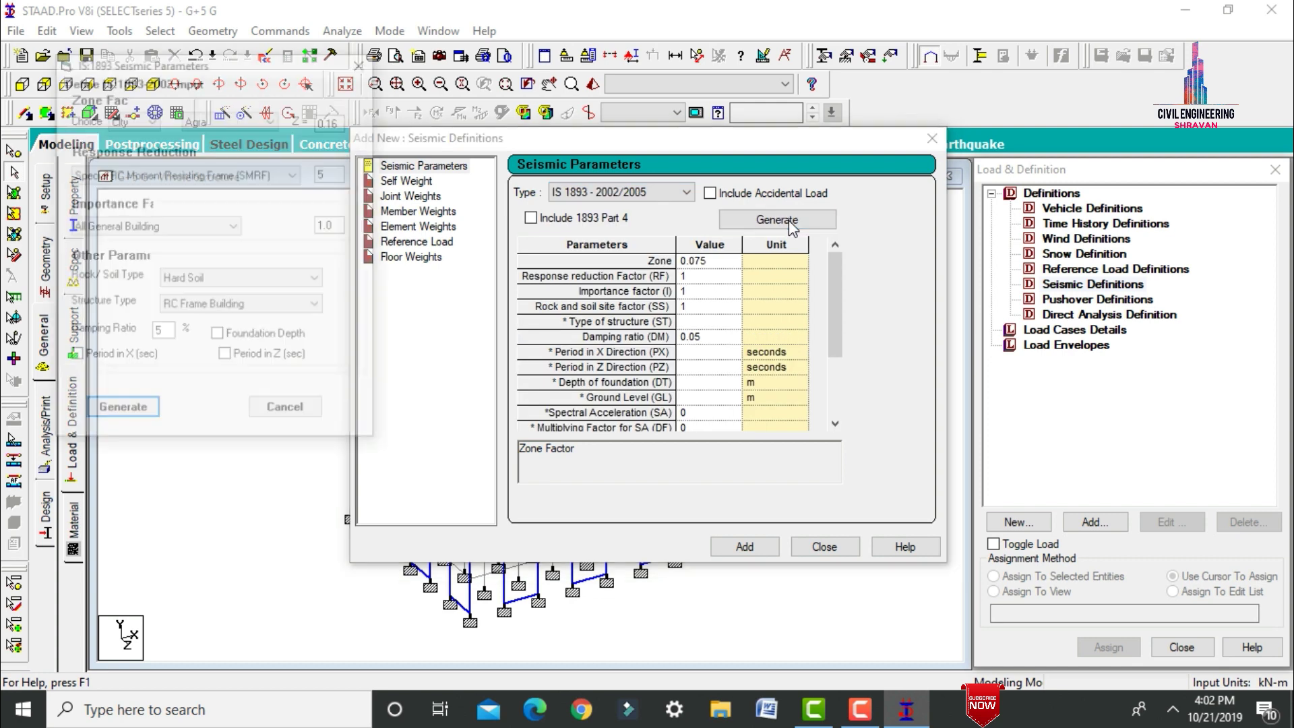
left_click_drag(211, 62, 401, 262)
left_click(339, 318)
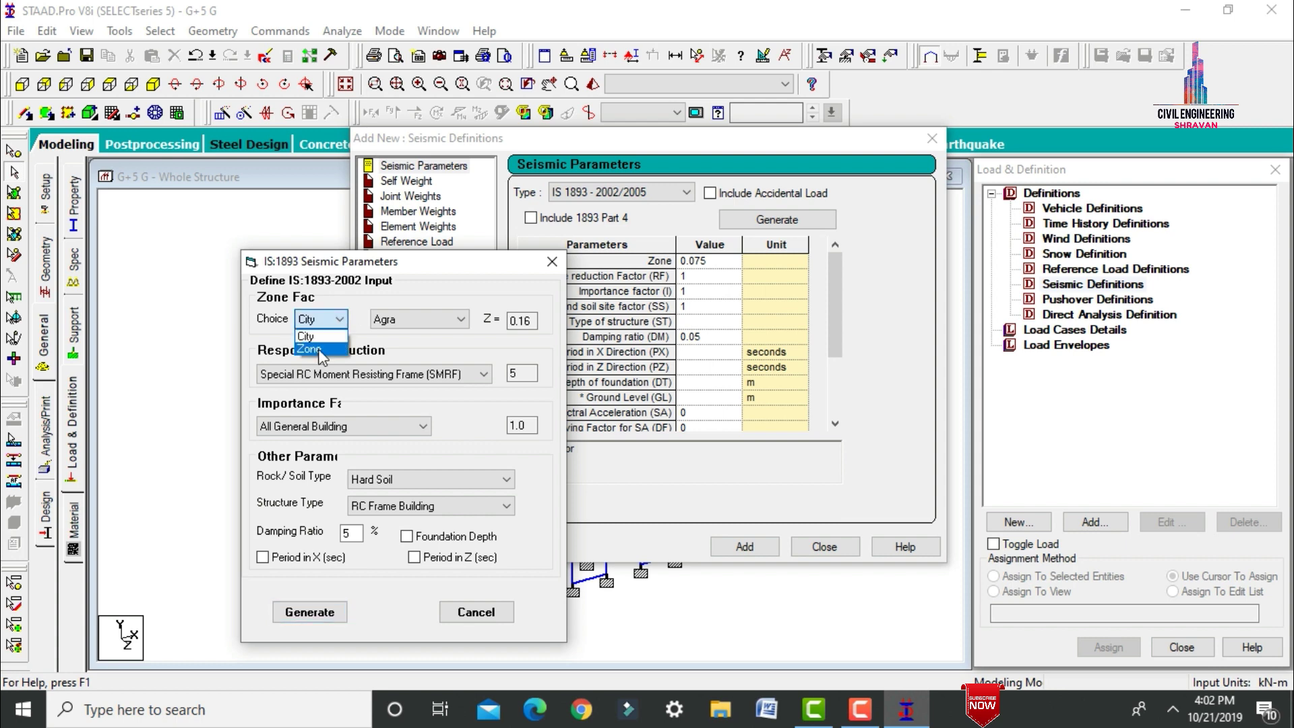
left_click(319, 350)
left_click(439, 317)
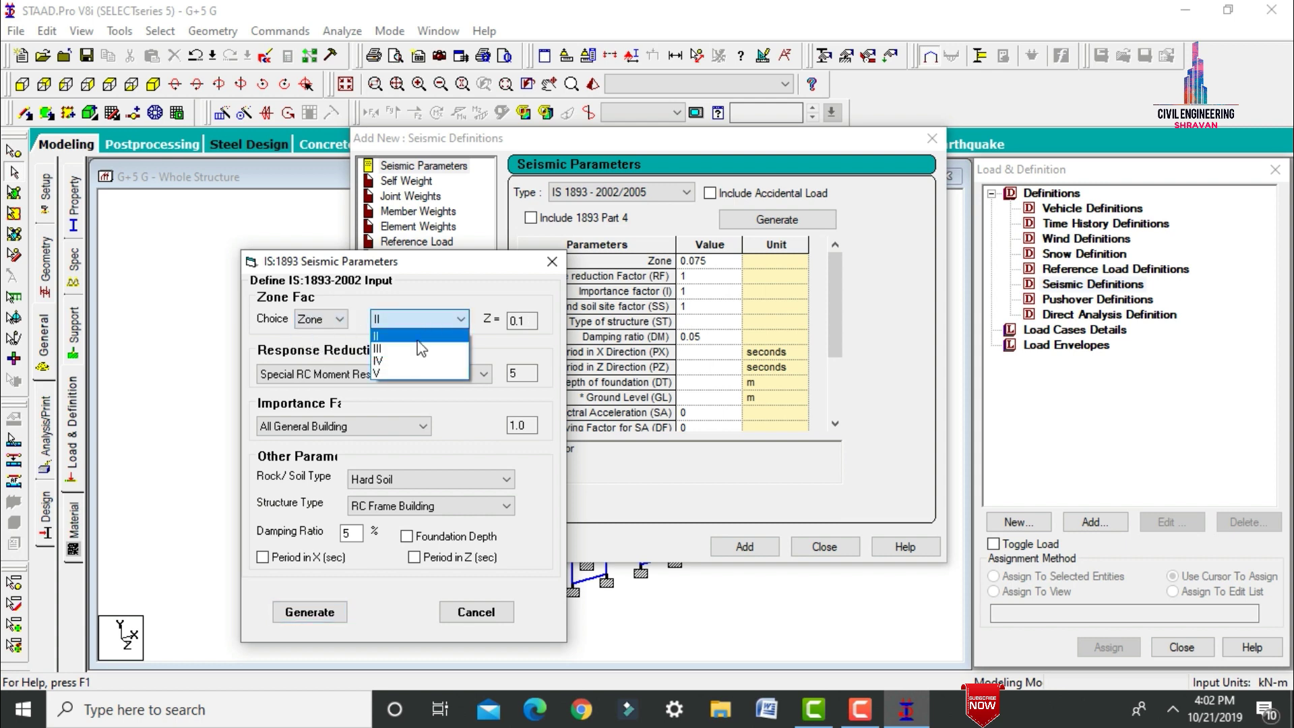
left_click(389, 375)
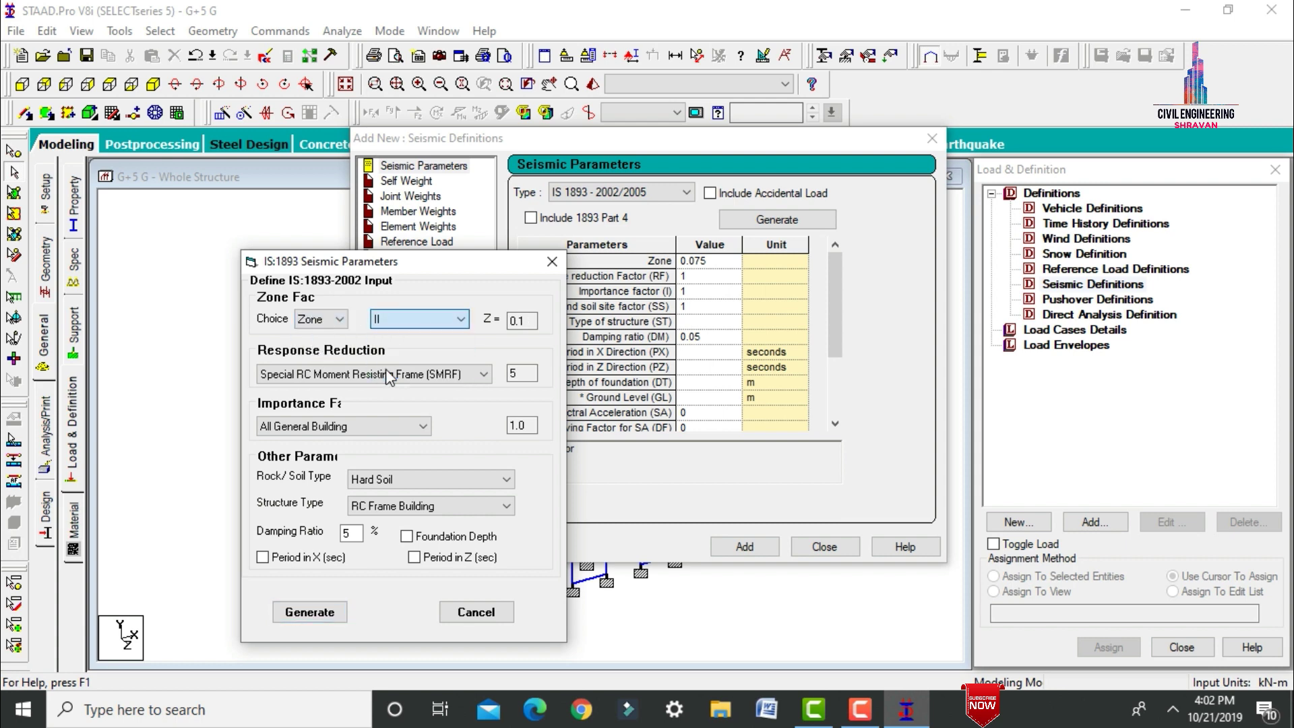
left_click(530, 323)
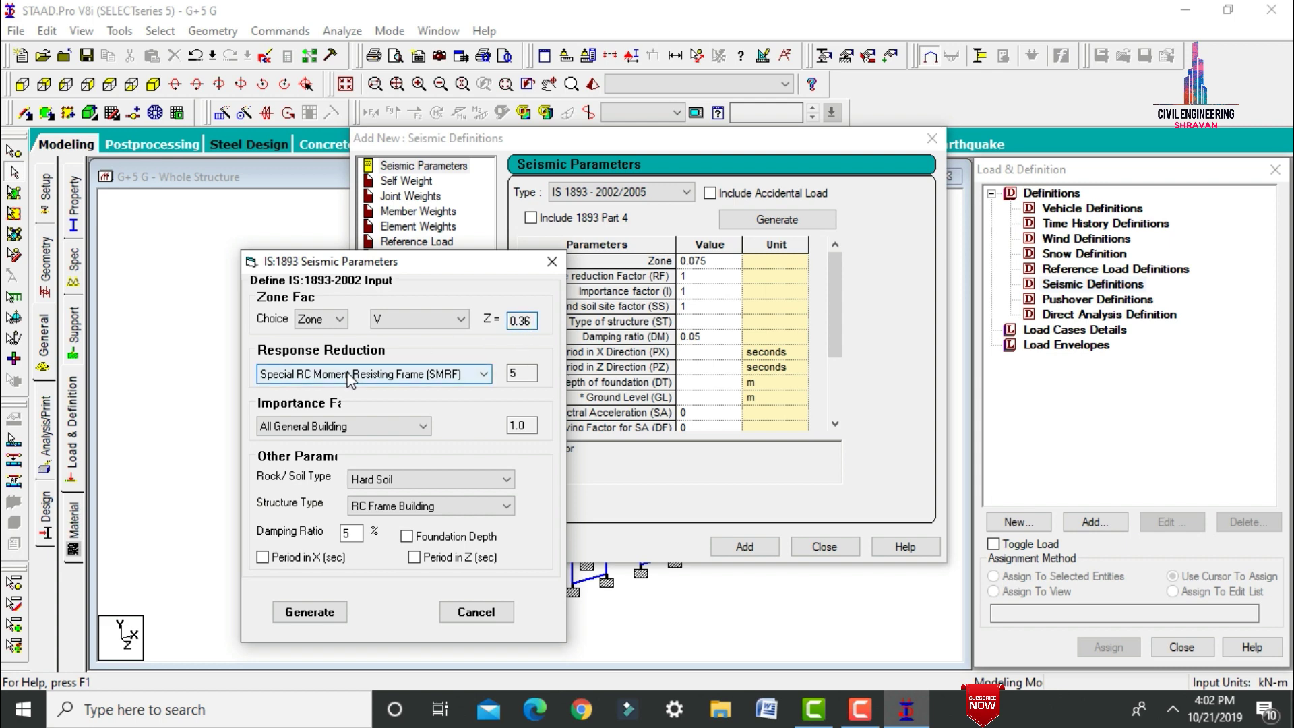
Step: Set the soil type to Medium Soil, keep RC Frame Building as structure type, and generate the seismic parameters
left_click(530, 375)
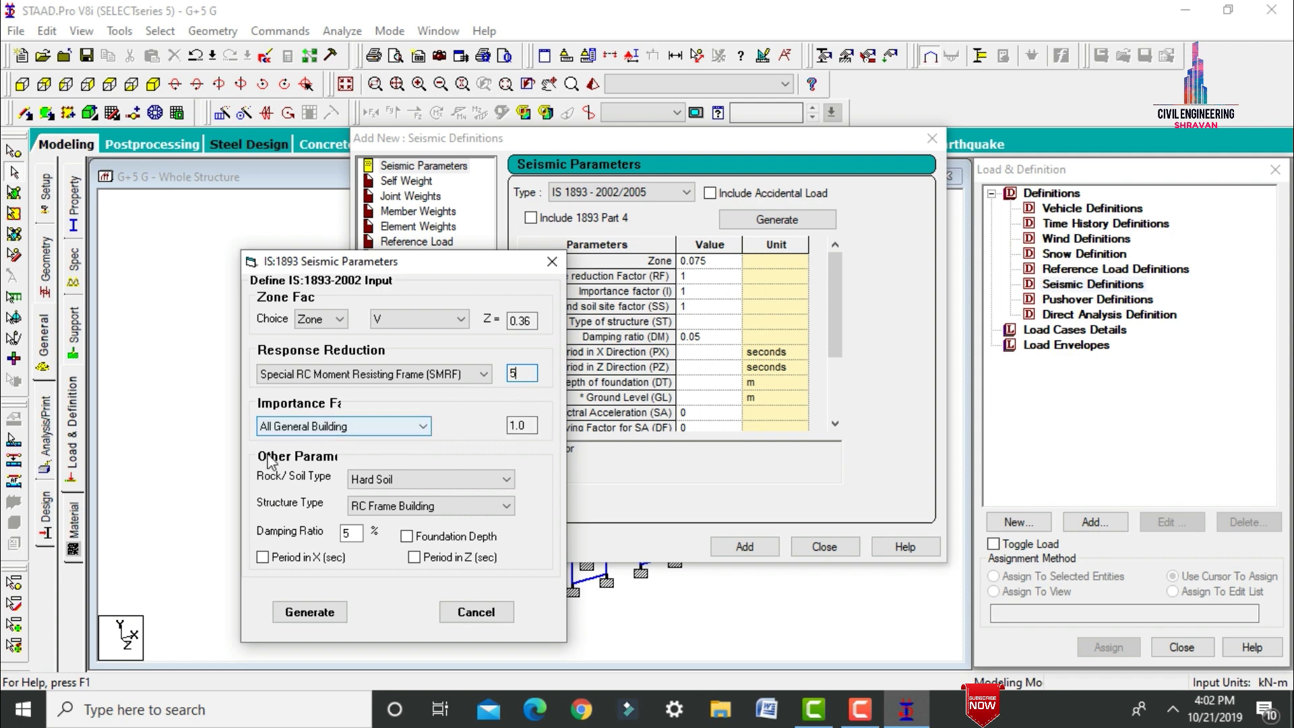
left_click(398, 480)
left_click(399, 509)
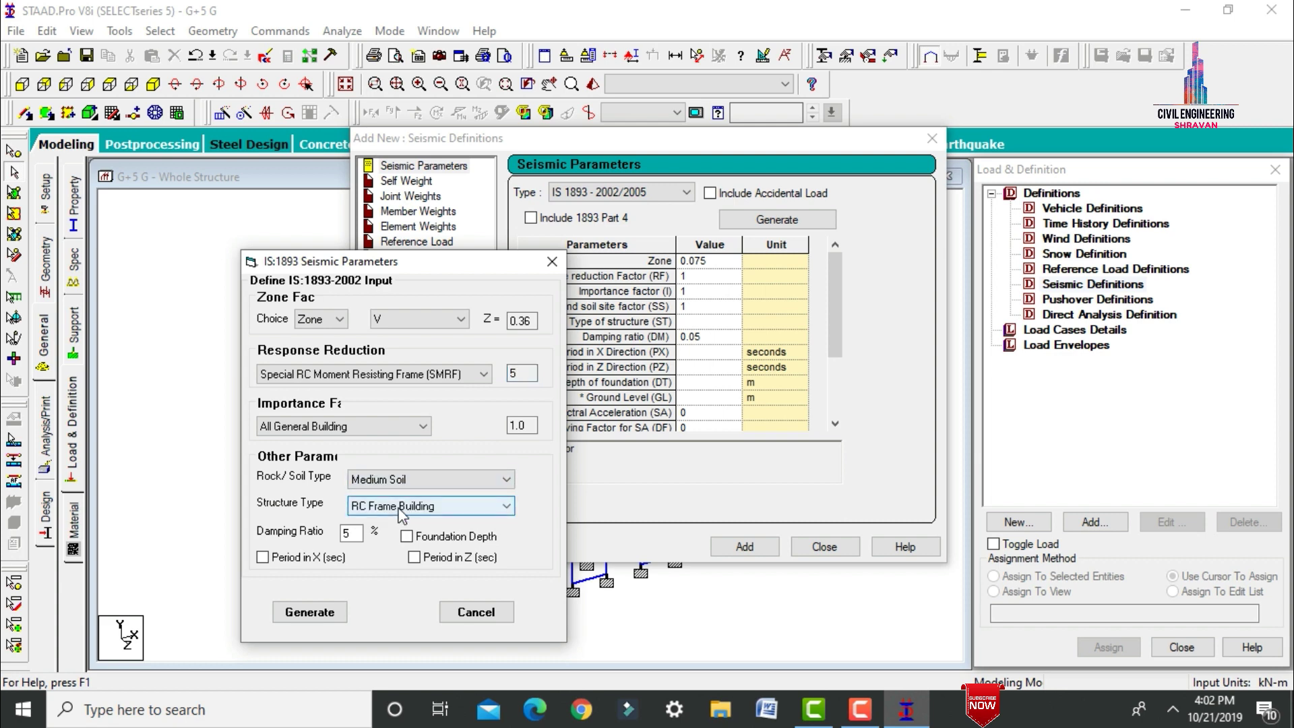
left_click(329, 613)
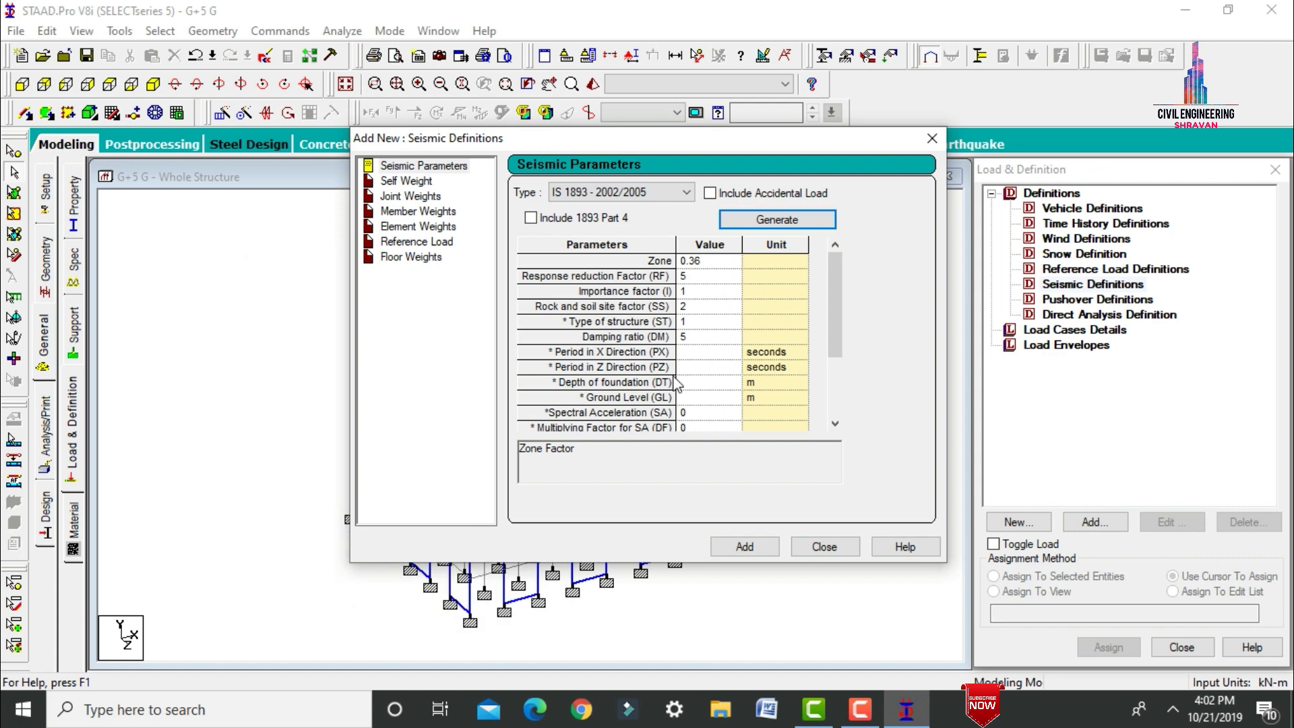
Step: Add the seismic parameters with a damping ratio of 0.05, plus a self weight with factor 1
left_click(702, 337)
type("0.")
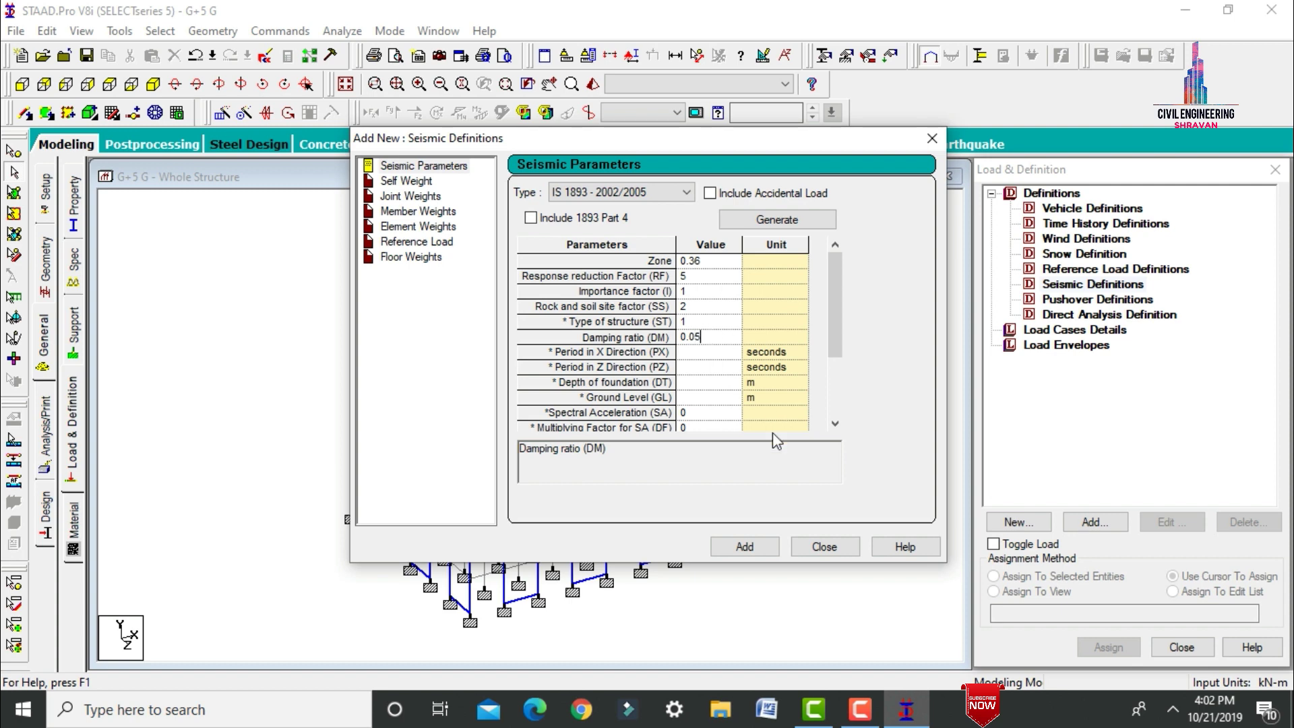
left_click(746, 550)
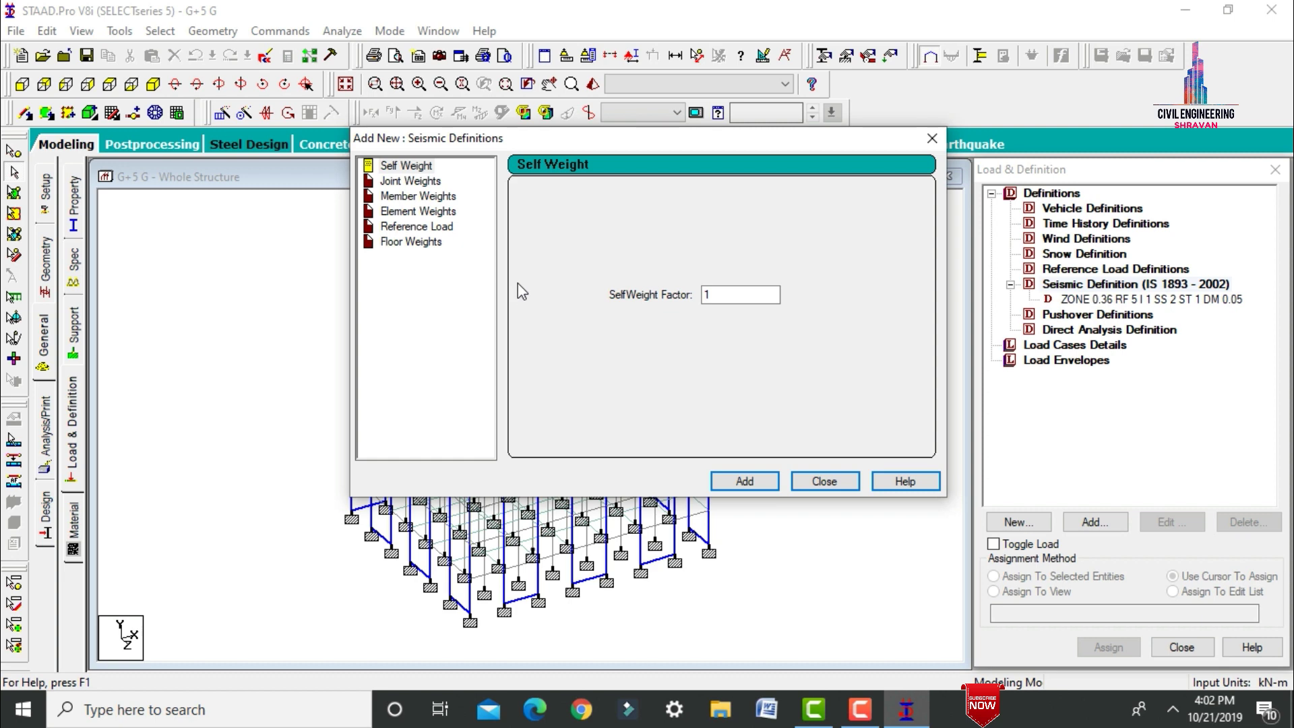
left_click(750, 476)
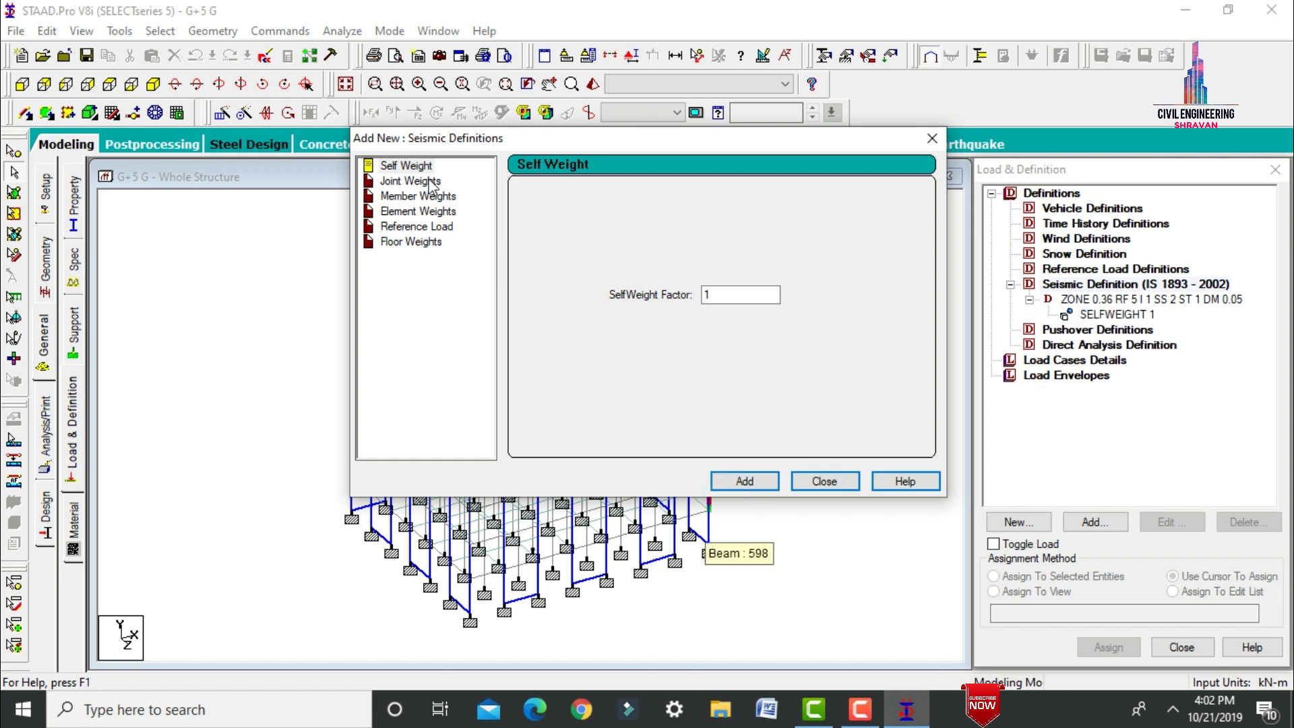
Step: Choose member weights for the seismic definition and set their loading type to UNI
left_click(406, 202)
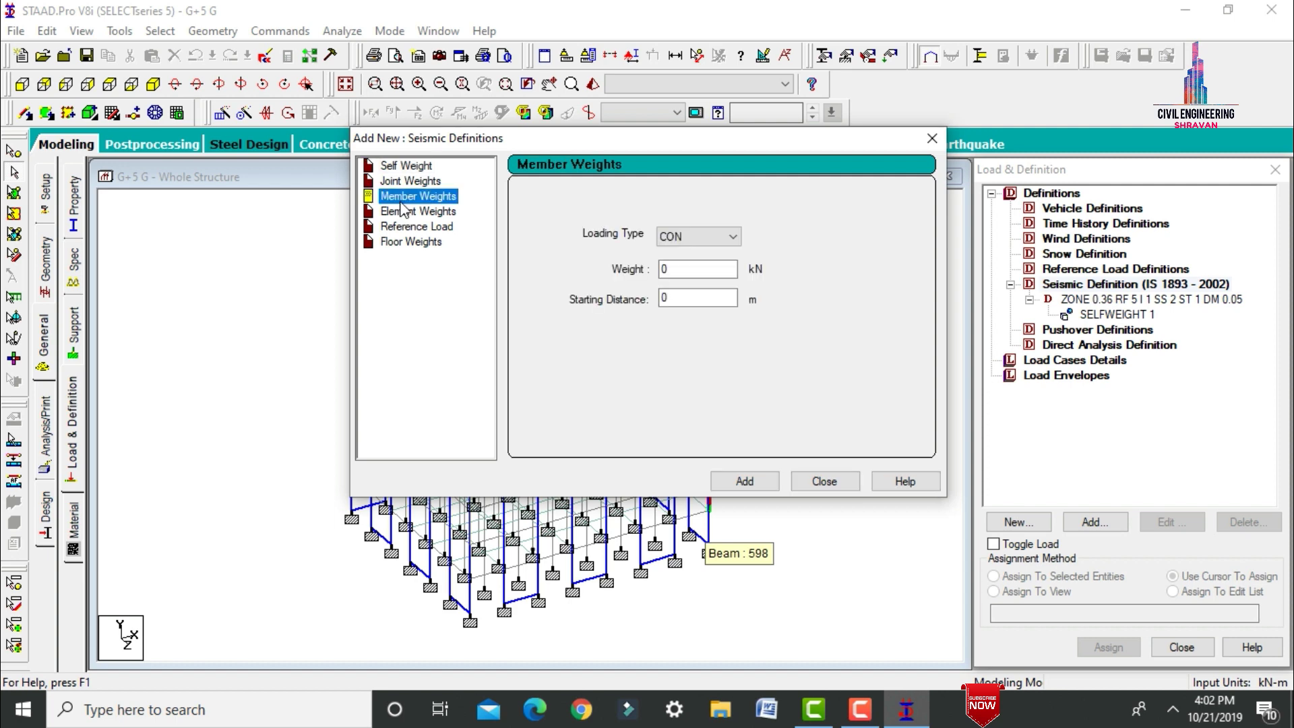
left_click(682, 238)
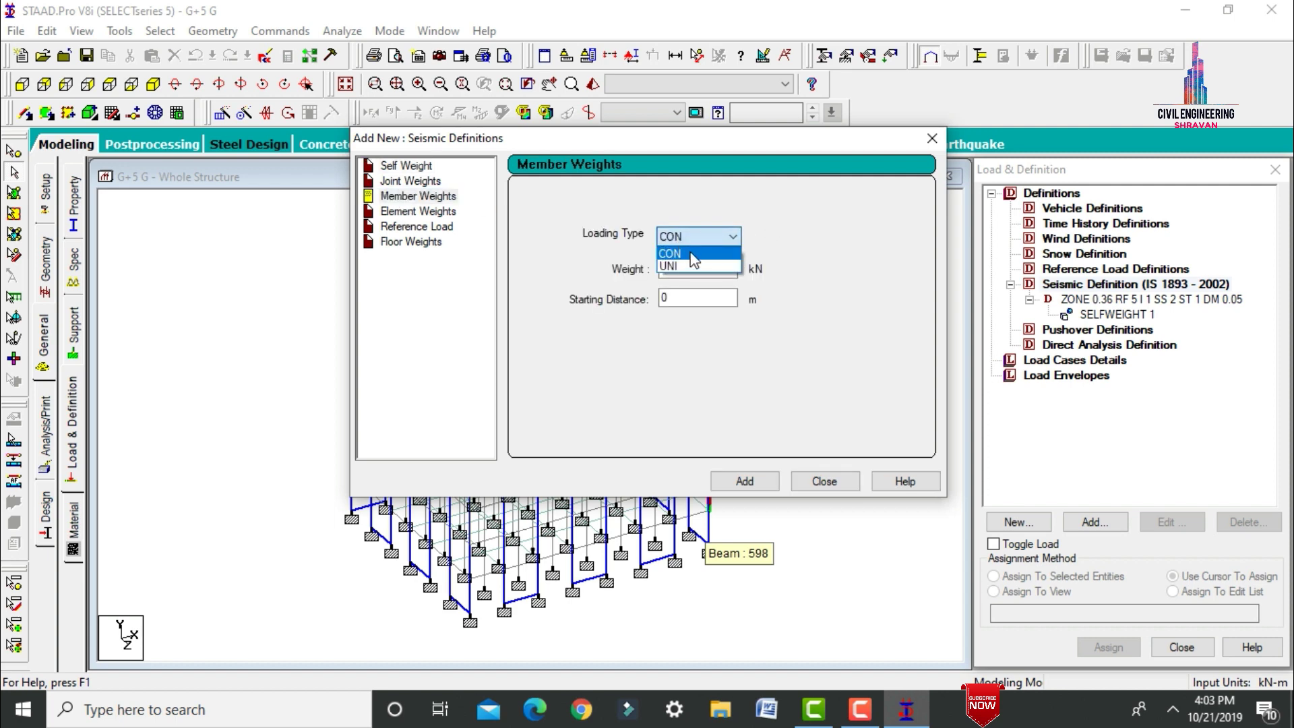
left_click(702, 267)
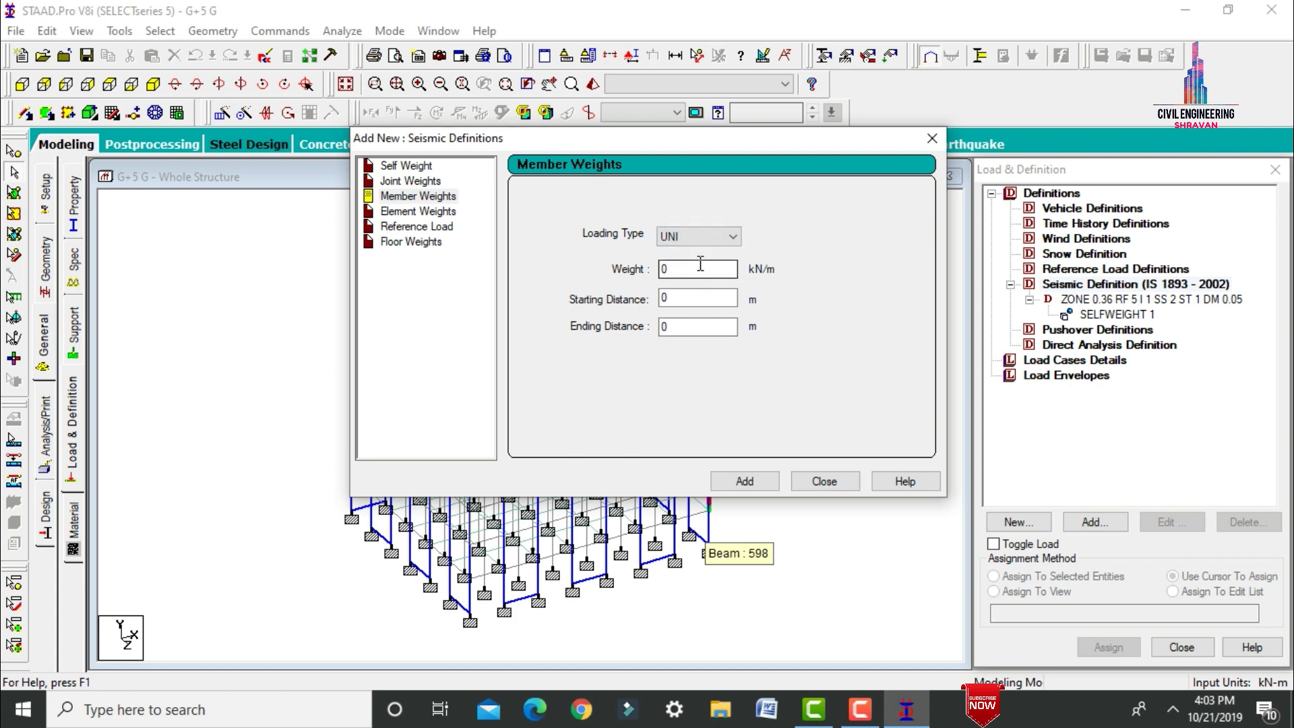
Step: Switch to Calculator and compute the beam weight per metre as 0.35 × 0.35 × 25
left_click(145, 710)
type("cal")
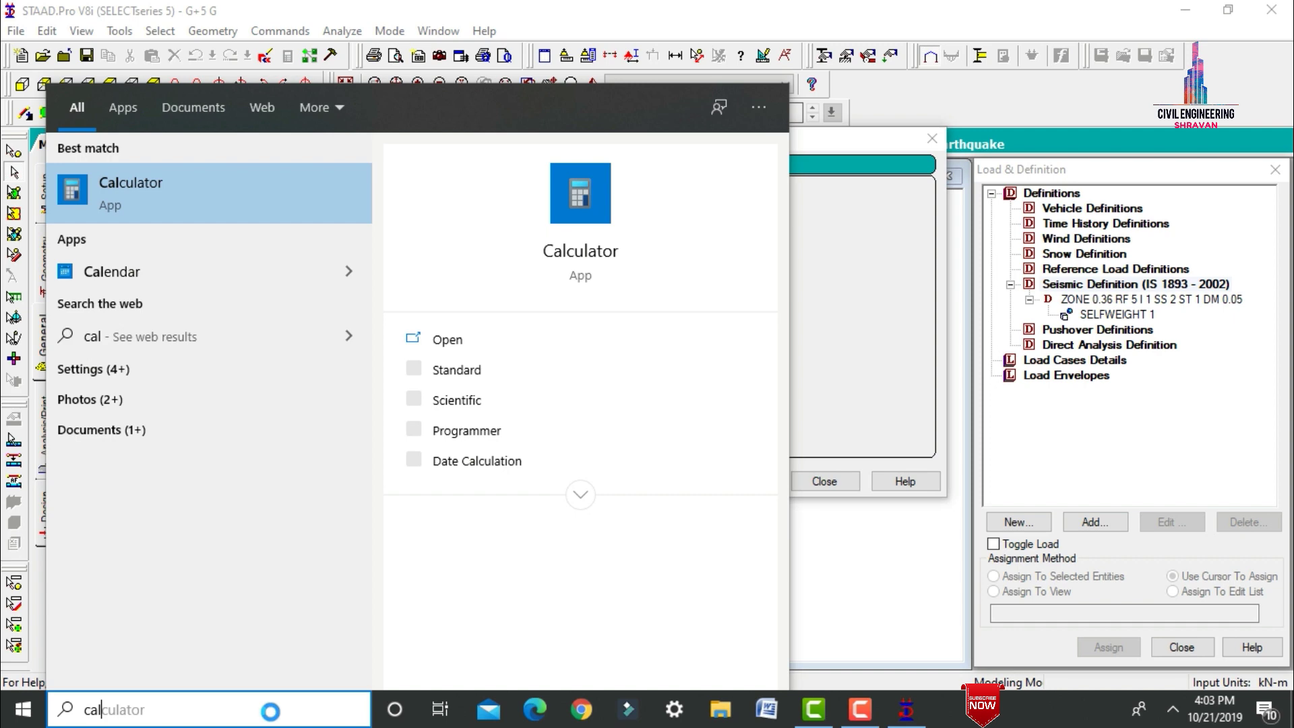
key("Return")
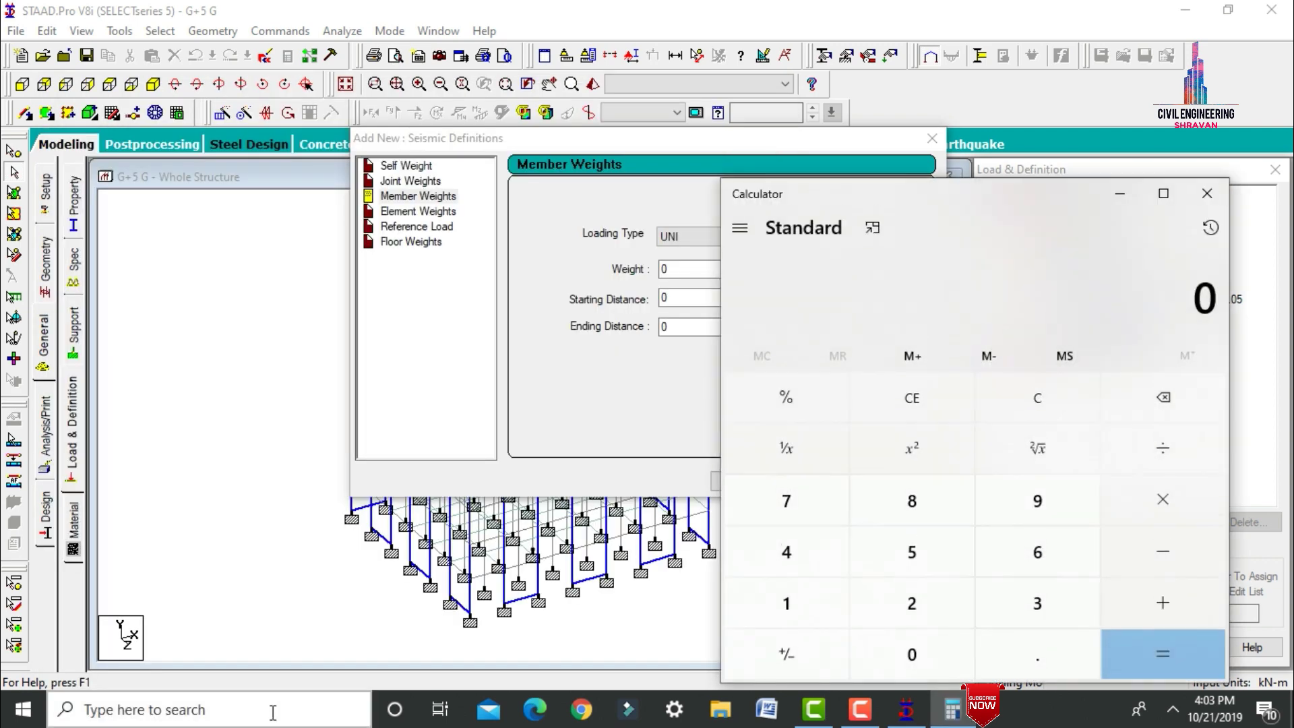
type("0.35")
key("asterisk")
type("0.35")
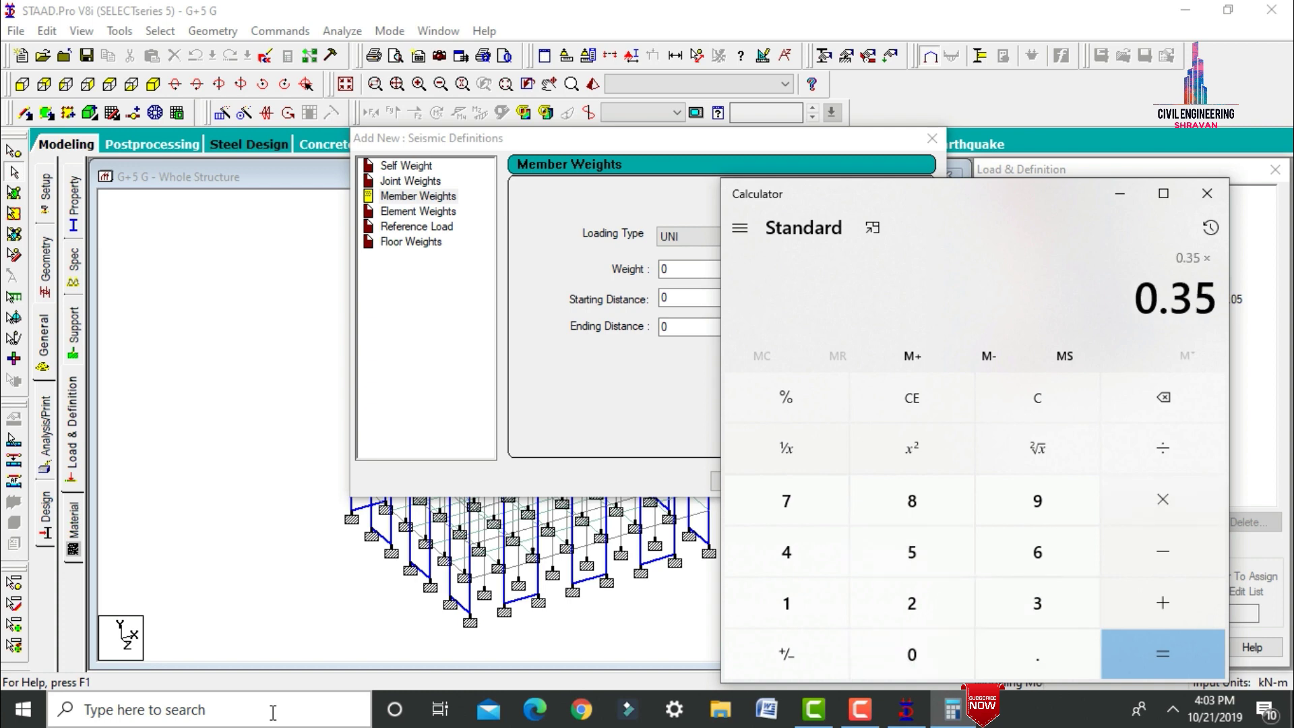
key("asterisk")
type("25")
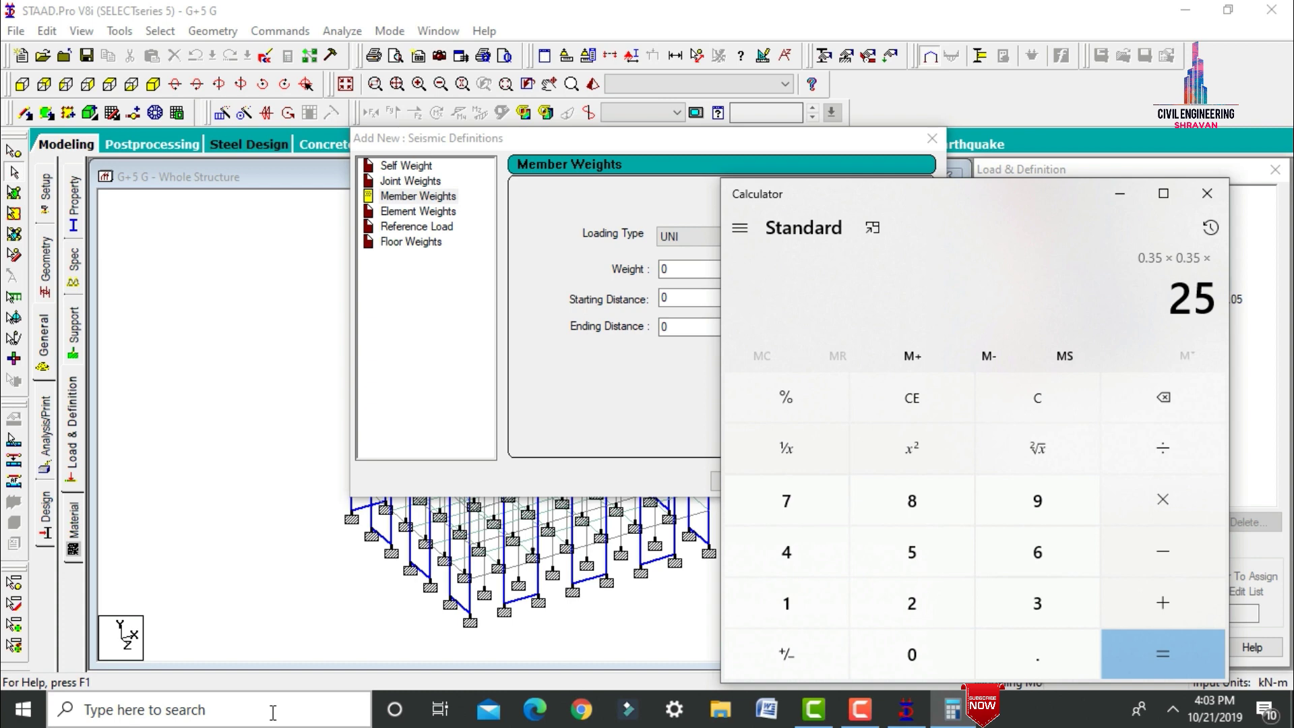
key("Return")
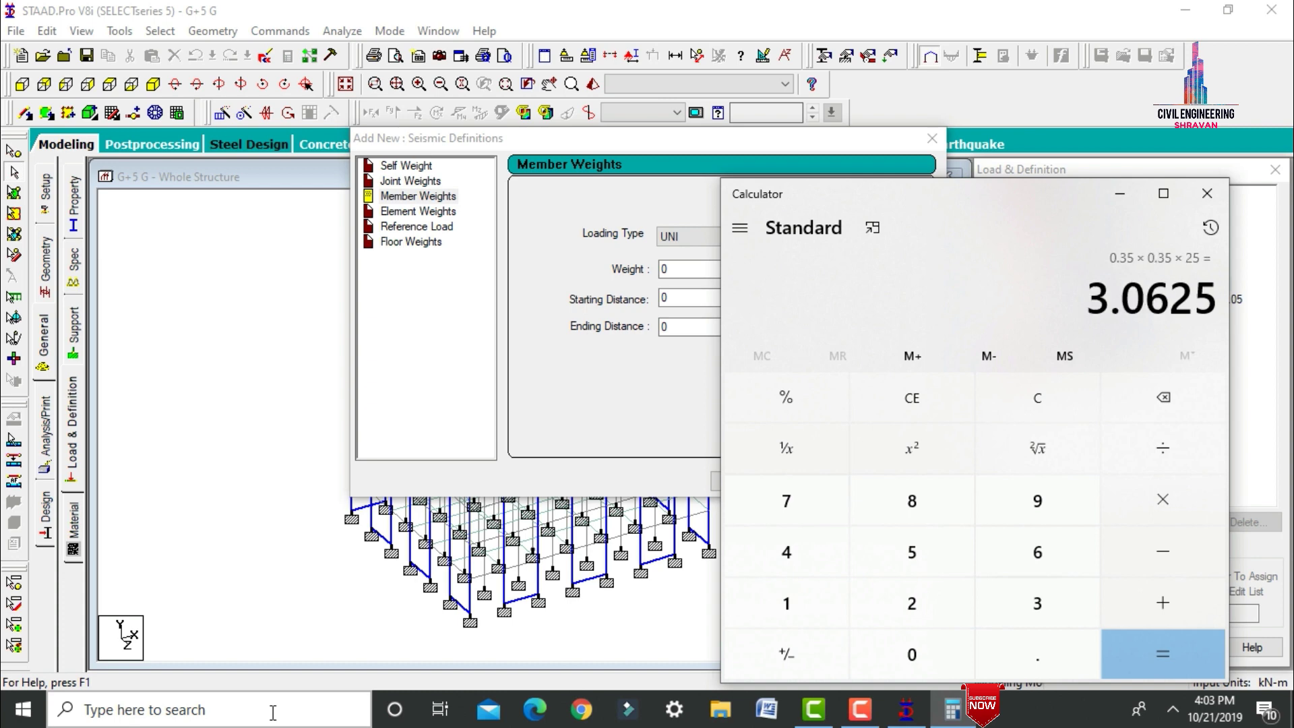
Step: Return to STAAD.Pro and add the uniform member weight of 3.0625 kN/m to the seismic definition
left_click(1117, 205)
double_click(674, 269)
type("3.0625")
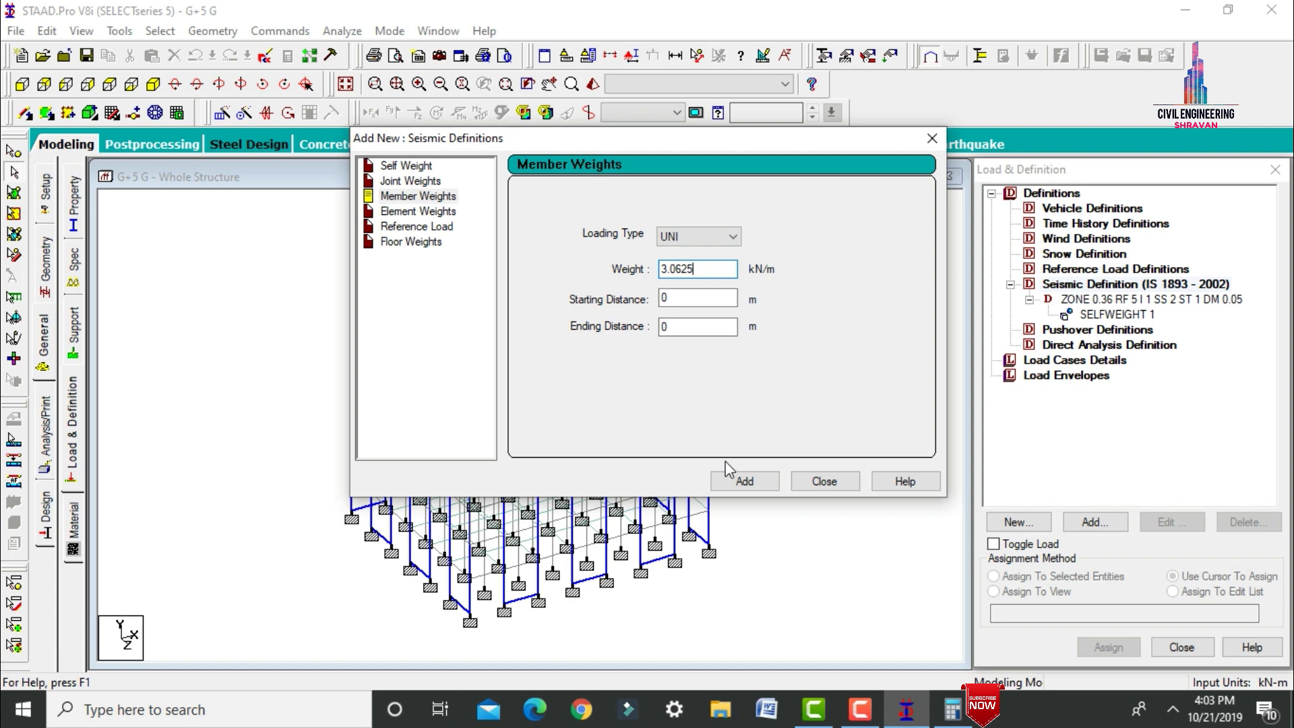
left_click(743, 482)
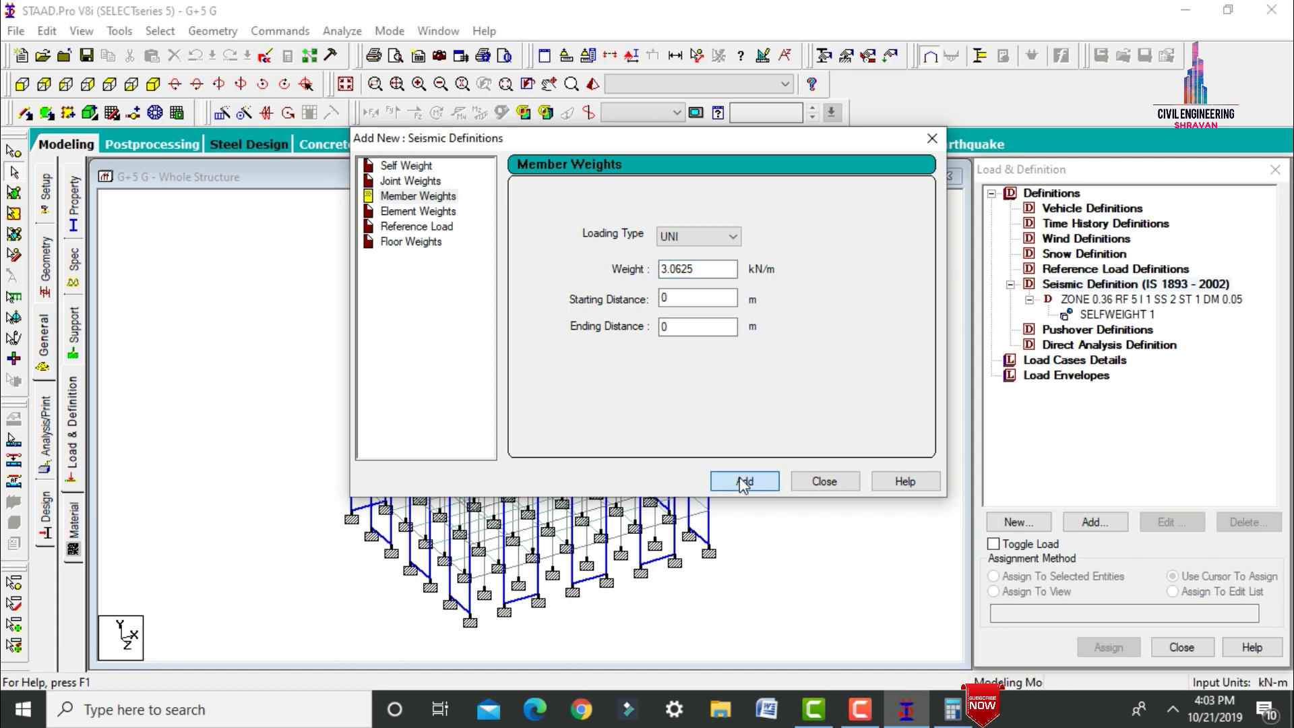
left_click(823, 483)
Step: Assign the UNI 3.0625 member weight to all beams parallel to the X and Z axes
left_click(1123, 344)
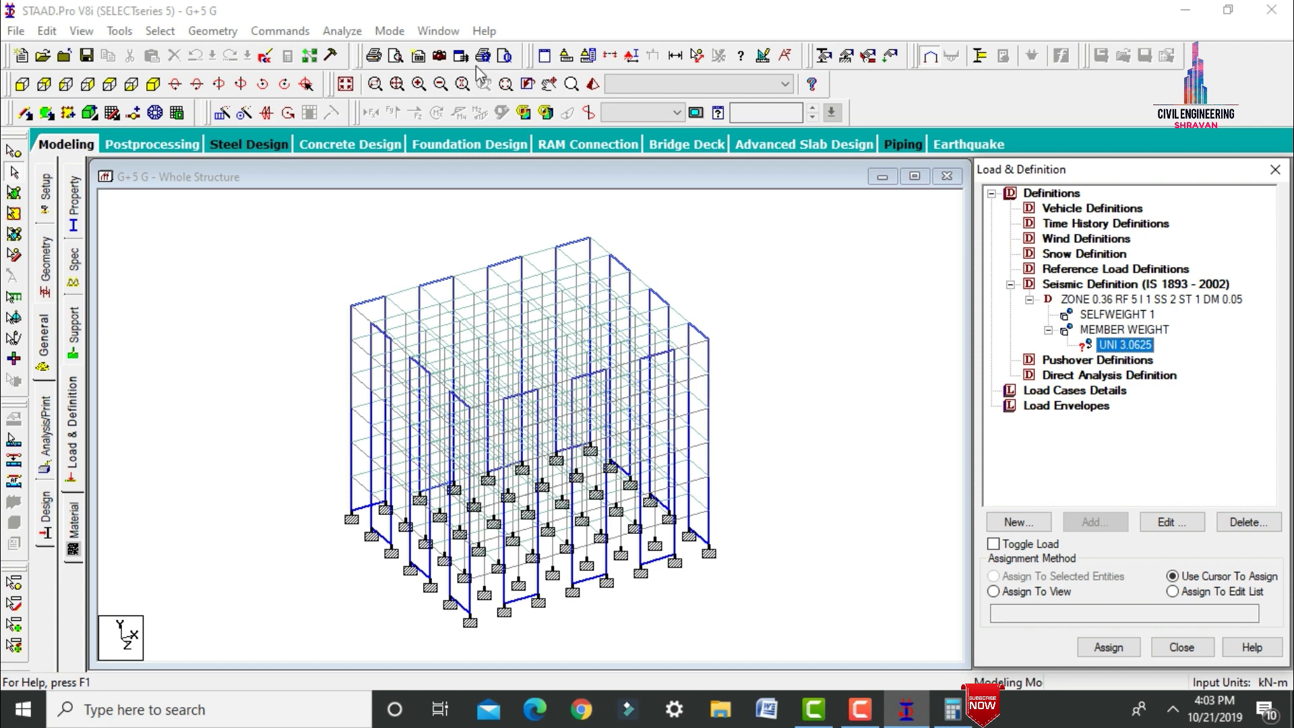
left_click(160, 31)
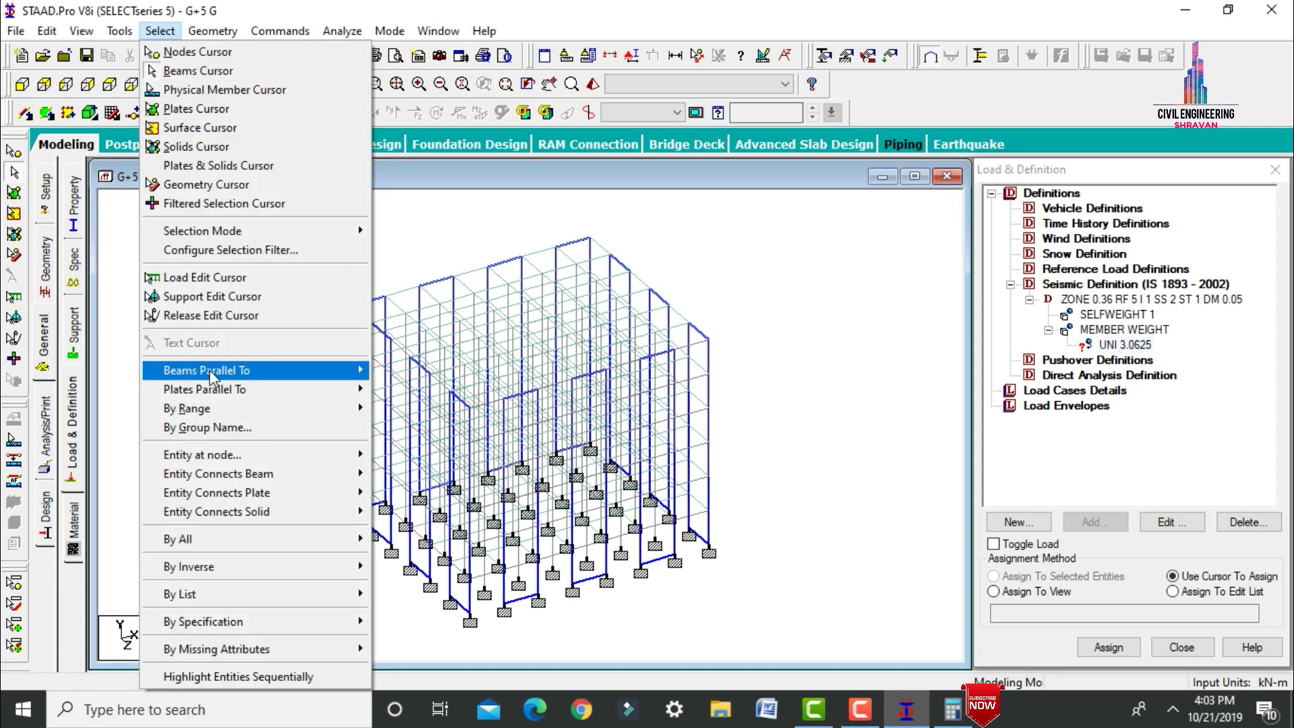
mouse_move(210, 372)
left_click(412, 373)
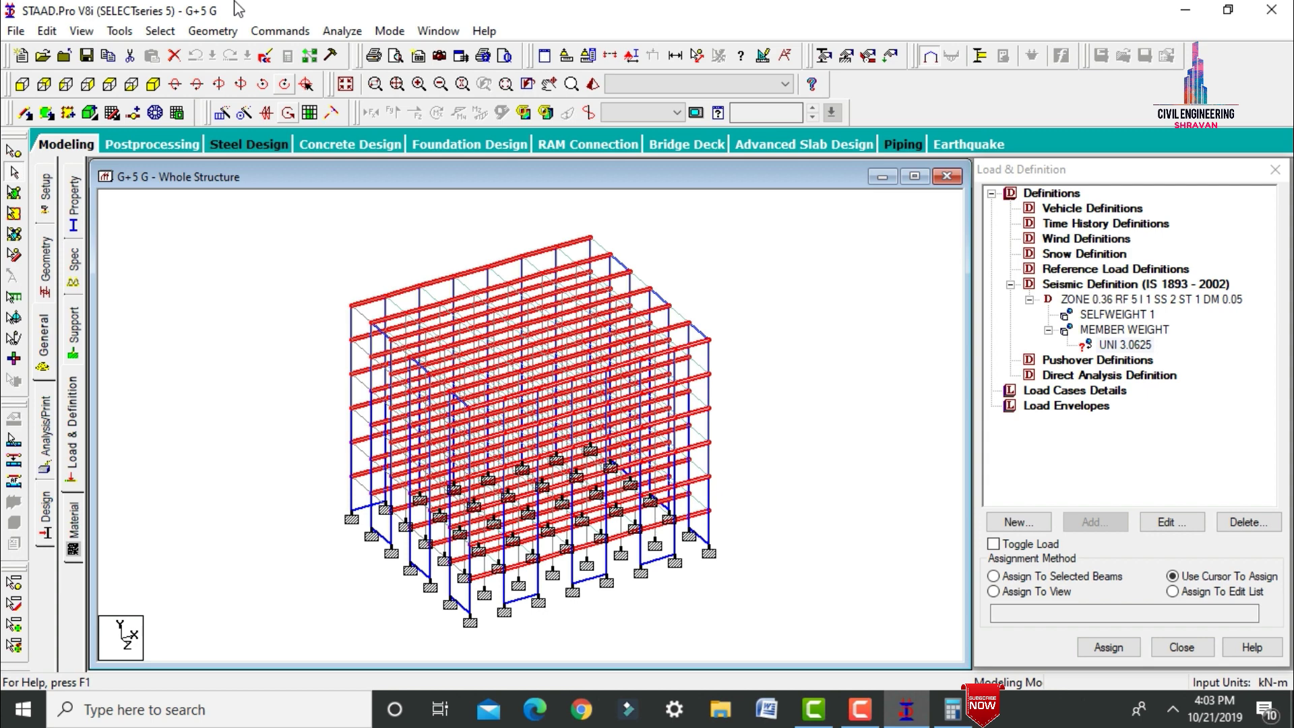
left_click(160, 31)
mouse_move(227, 367)
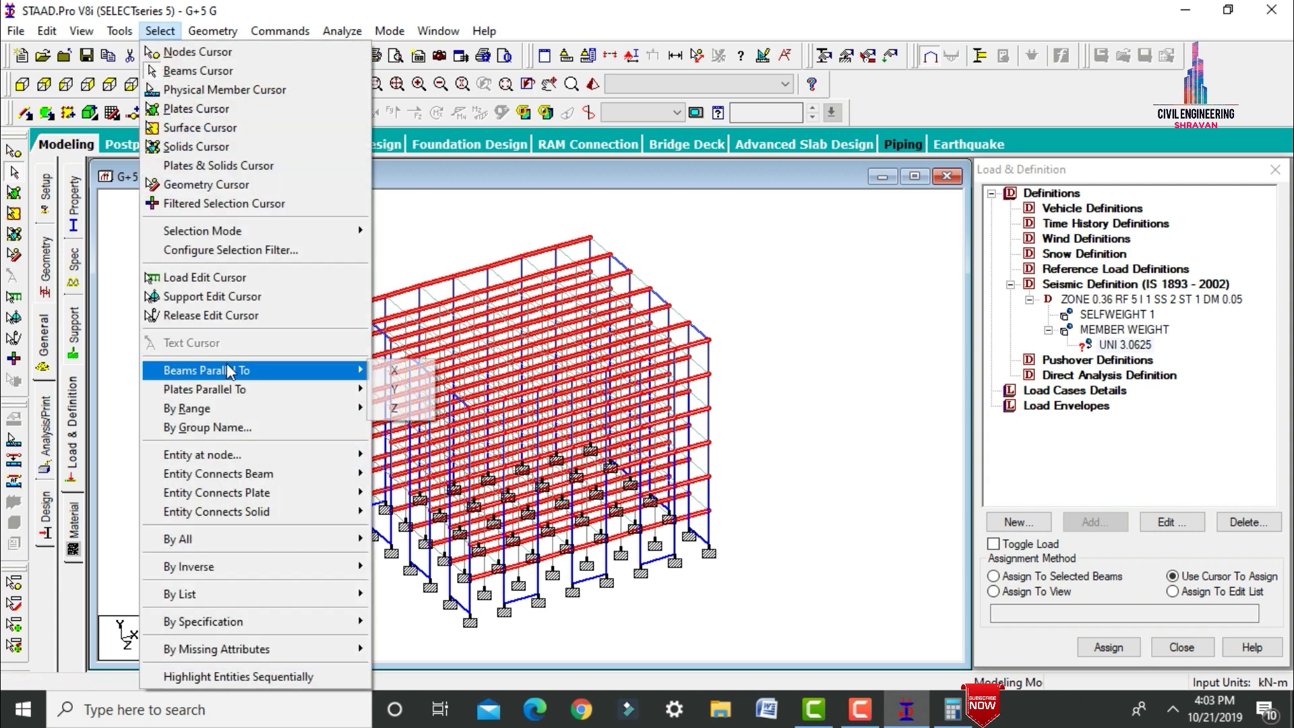
left_click(405, 406)
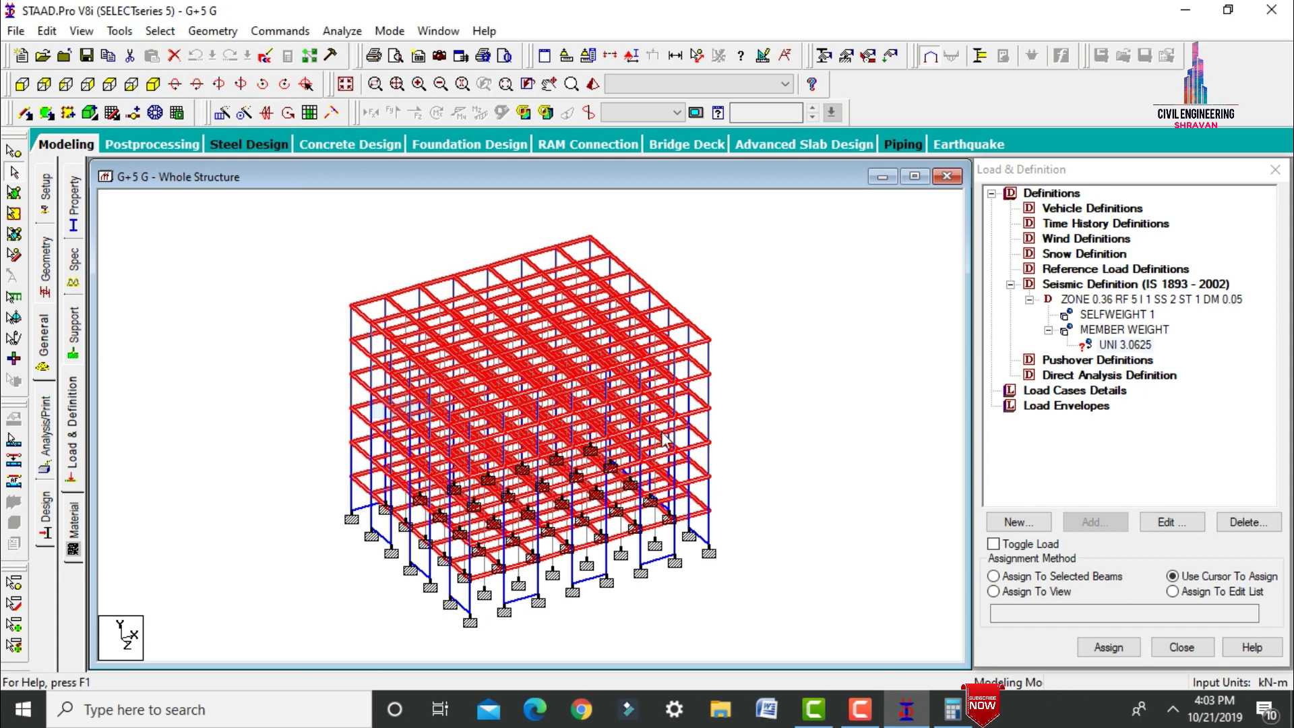
left_click(1025, 576)
left_click(1109, 647)
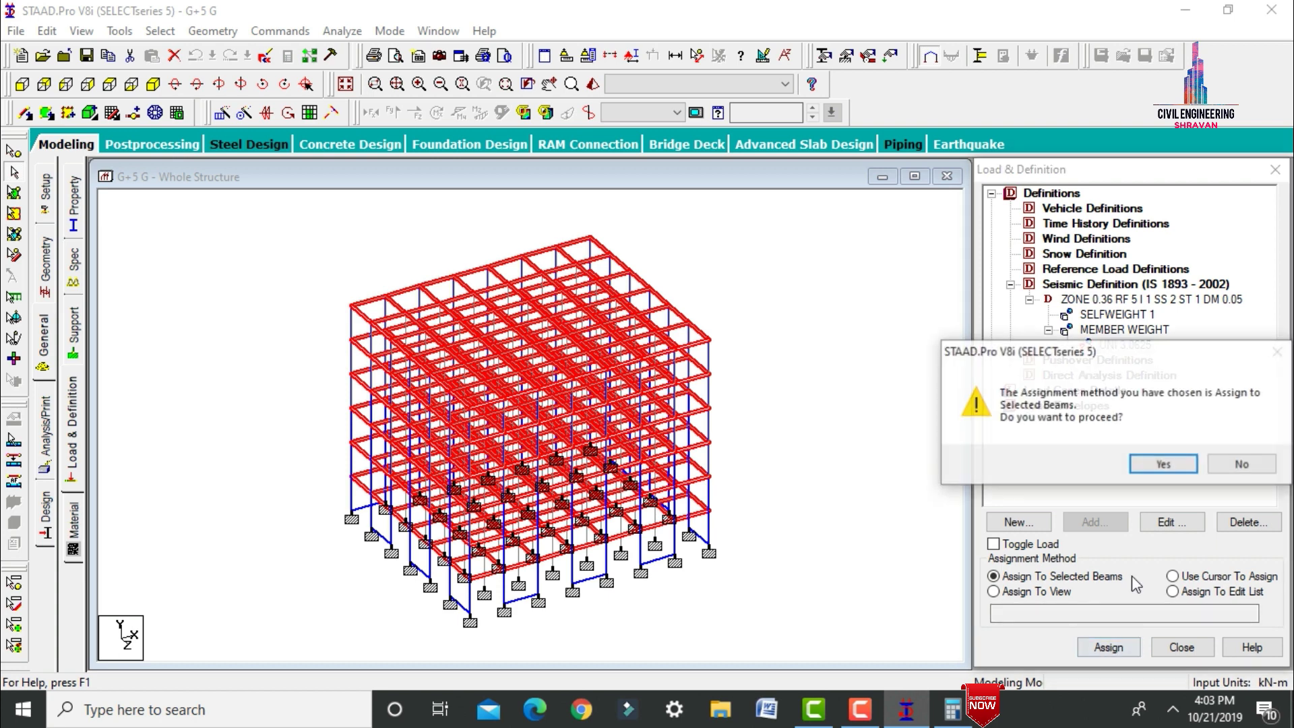
left_click(1161, 464)
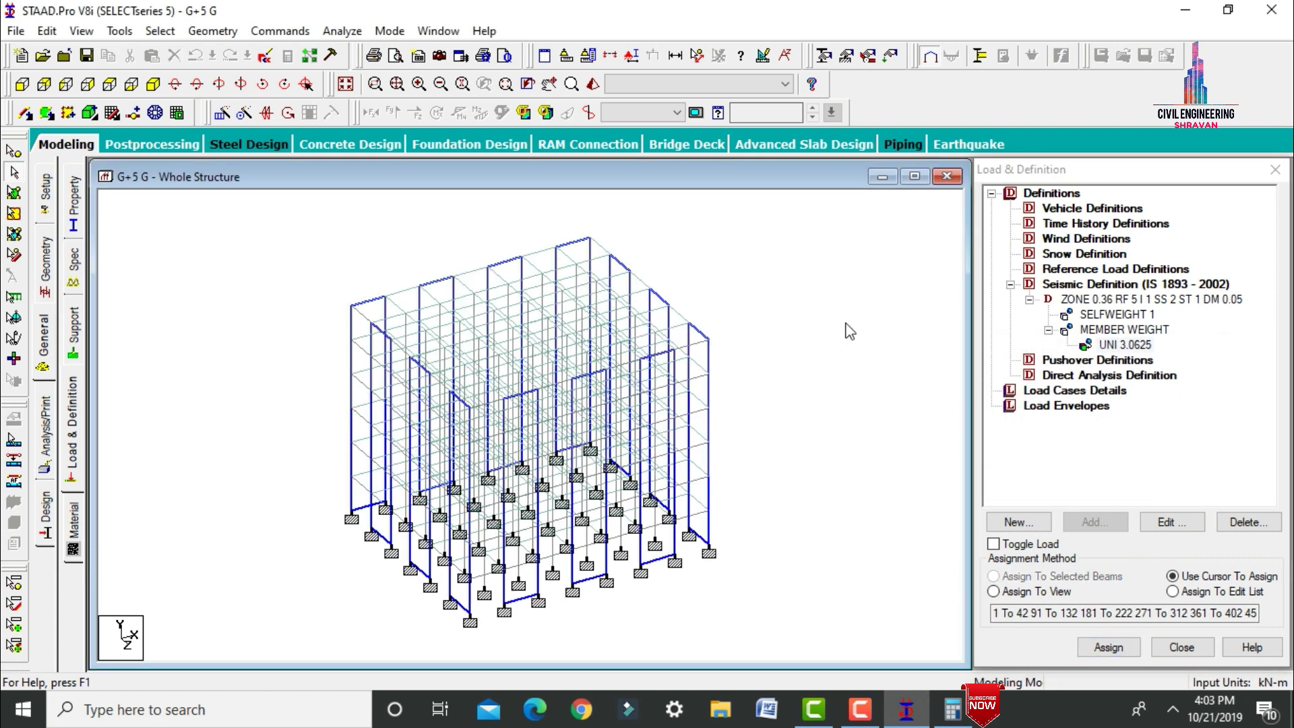
Step: Add a wind type definition with type number 1 and the comment WIND 1
left_click(1060, 240)
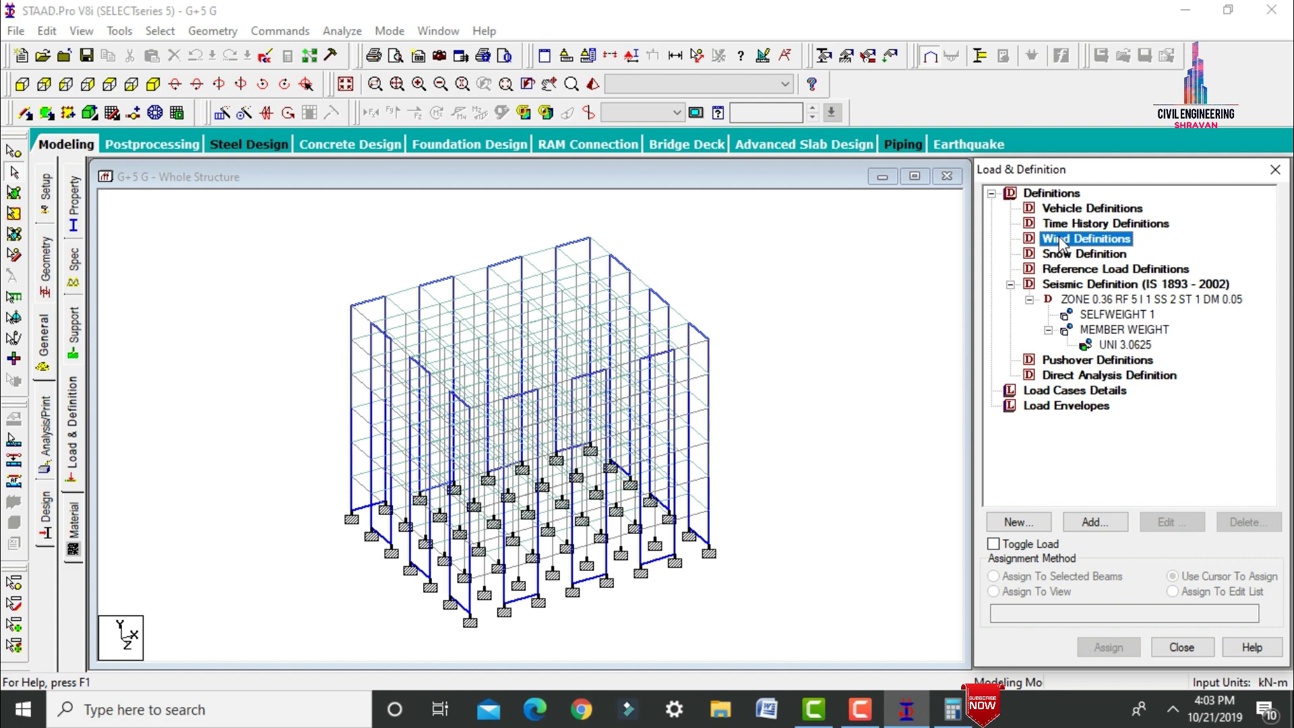
left_click(1096, 521)
left_click(577, 301)
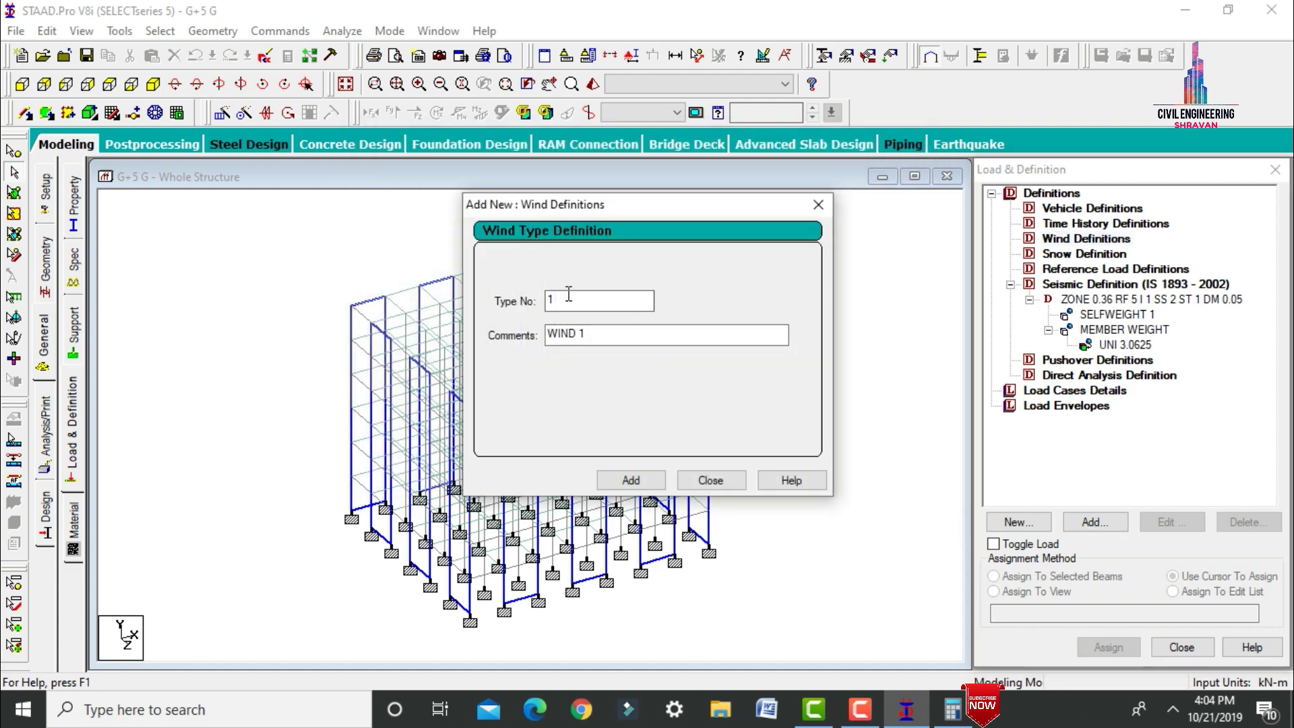
left_click(631, 480)
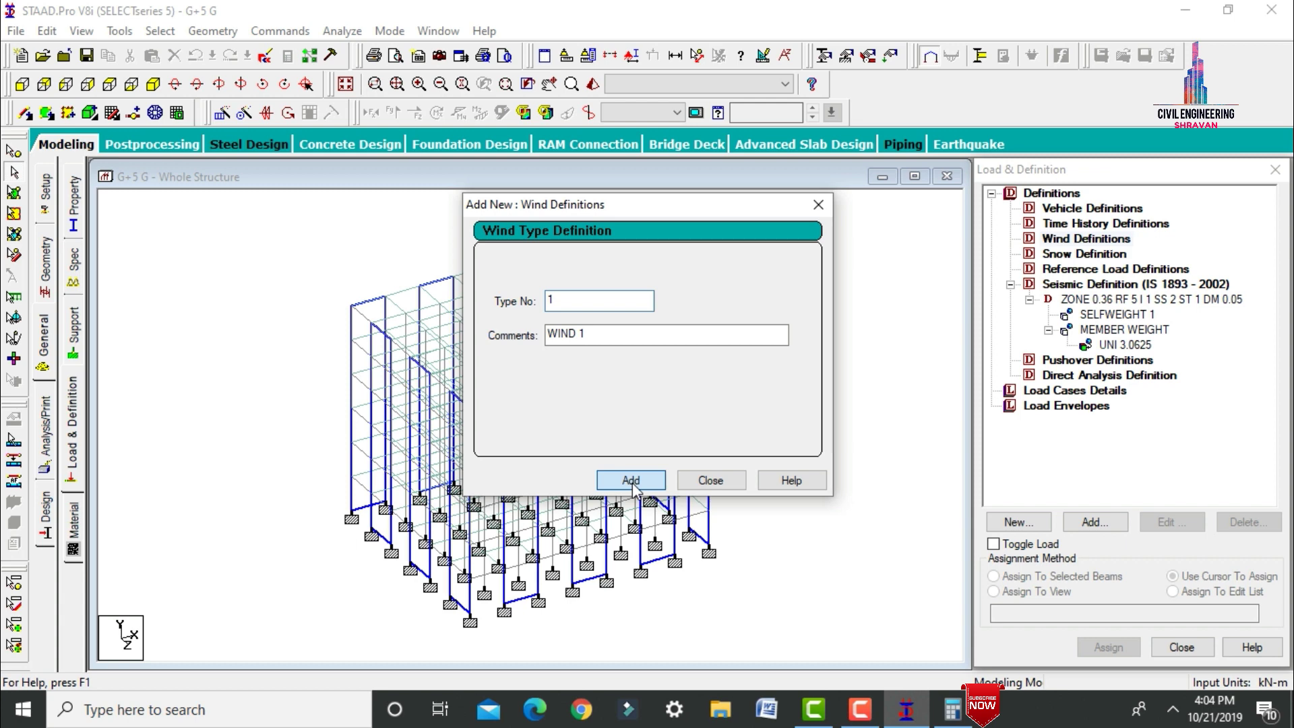
left_click(707, 482)
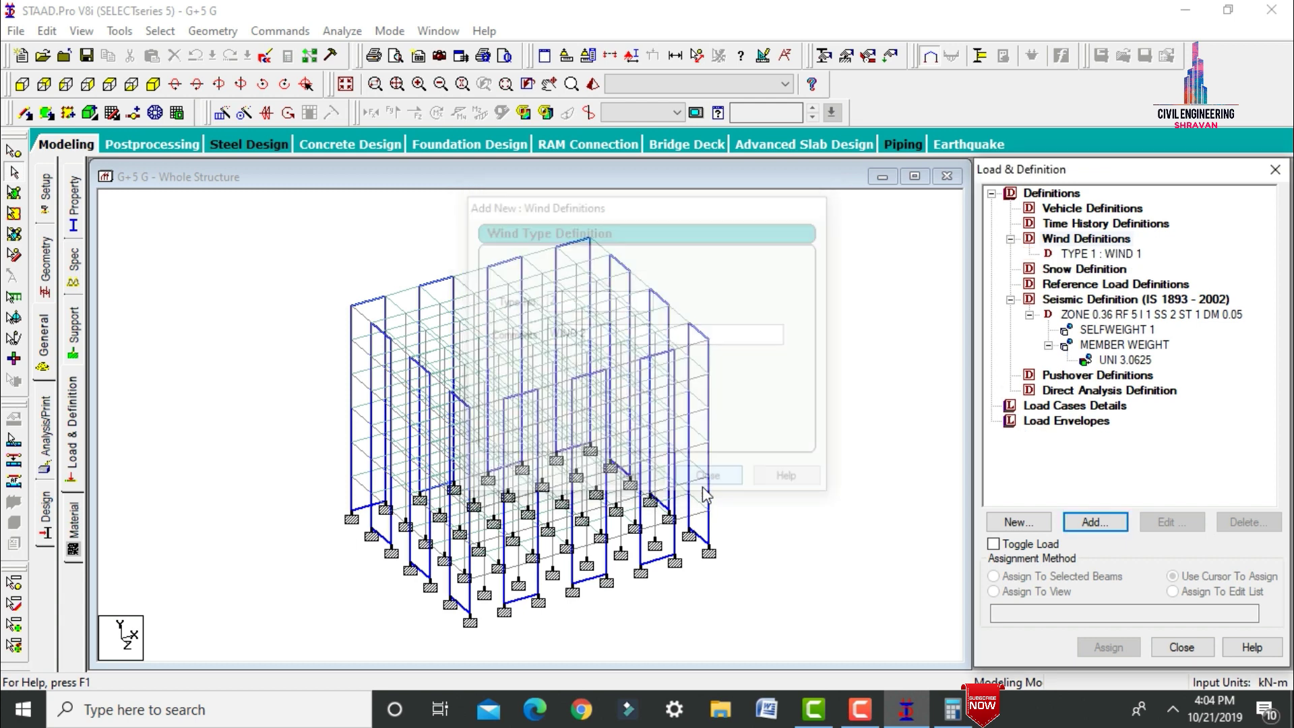
Step: Start the custom intensity table of WIND 1 with 1 kN/m² at 18 m and 0.5 kN/m² at 9 m
left_click(1083, 256)
left_click(1095, 522)
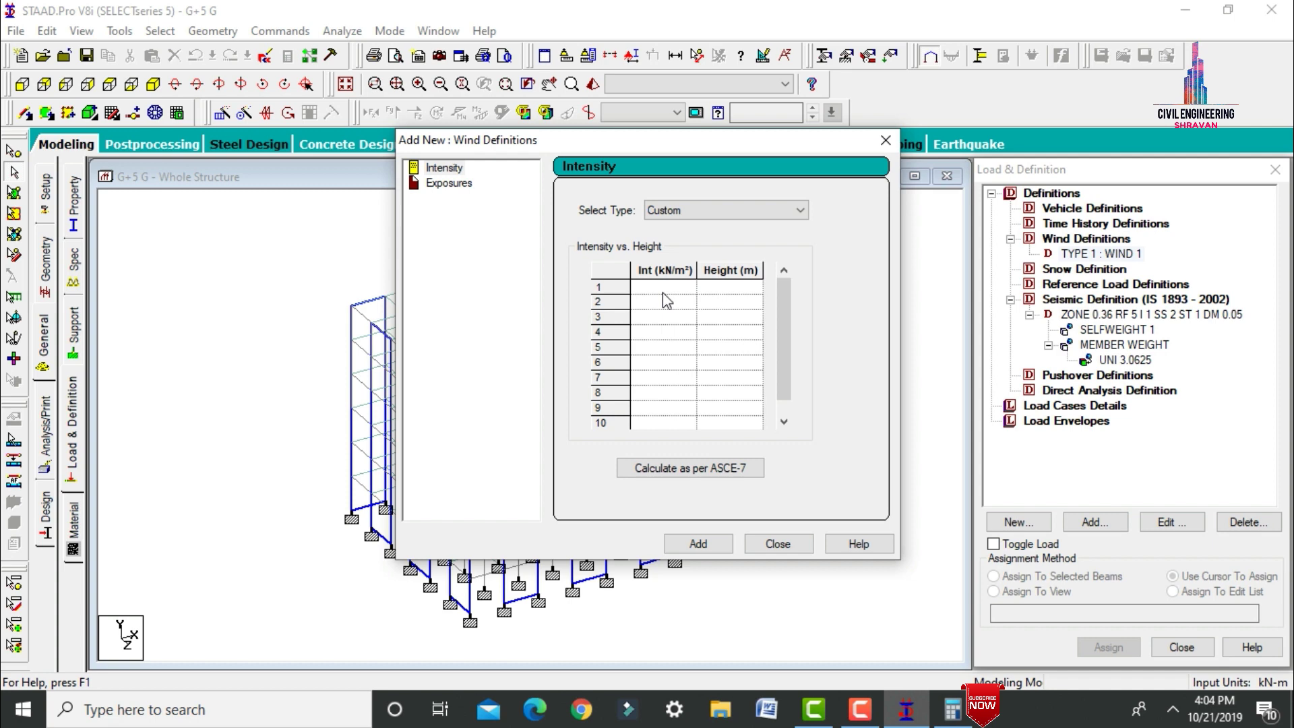
left_click(666, 287)
type("1")
key("Tab")
type("1")
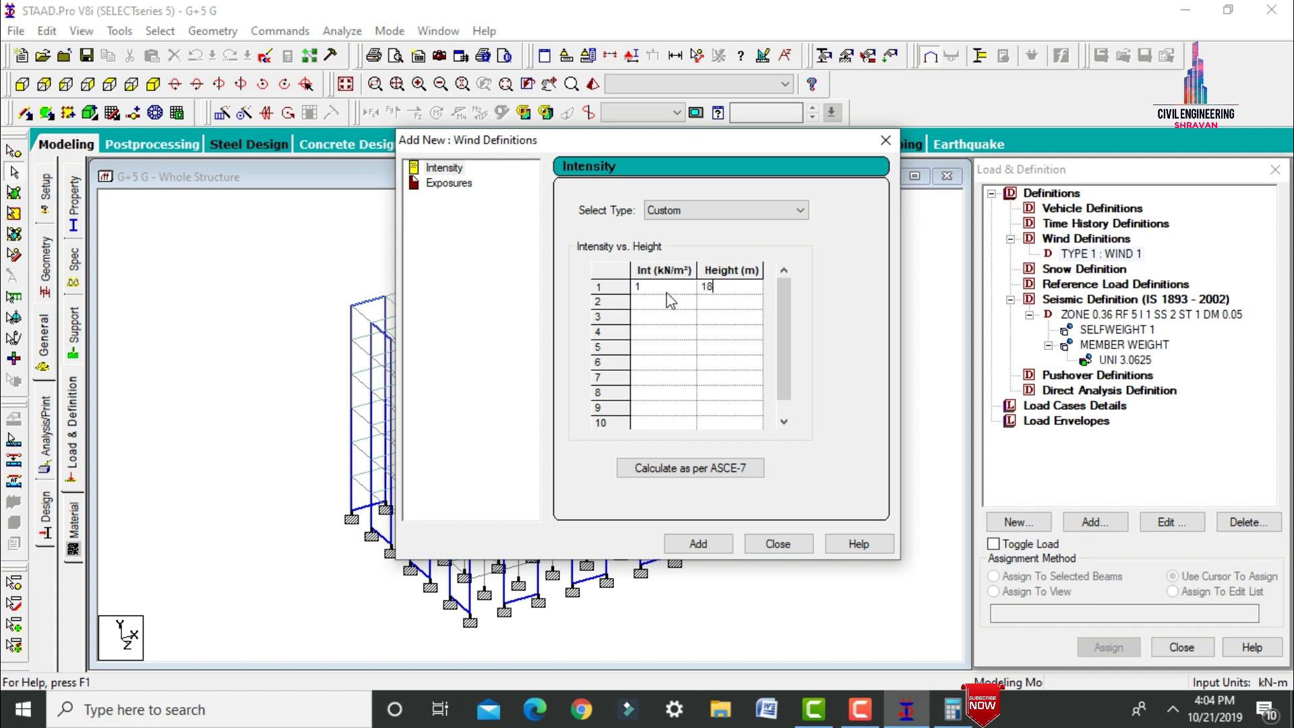
left_click(669, 305)
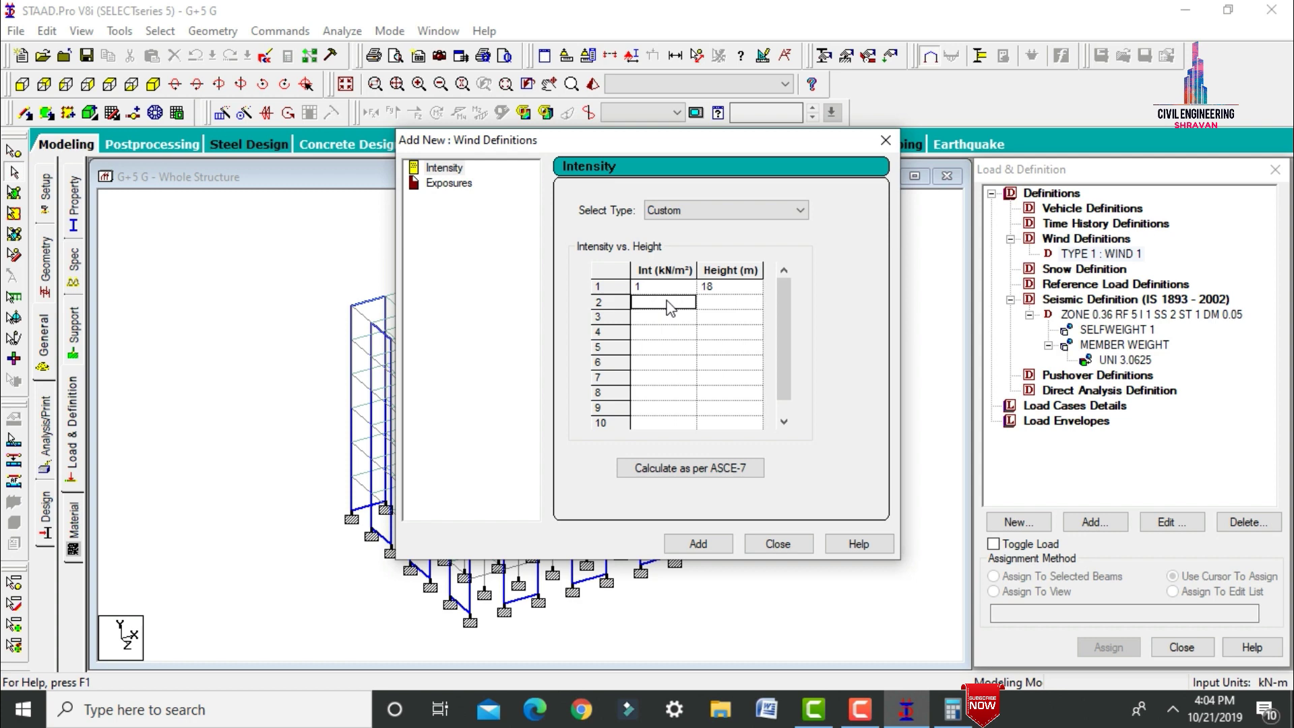
type("0.5")
key("Tab")
type("9")
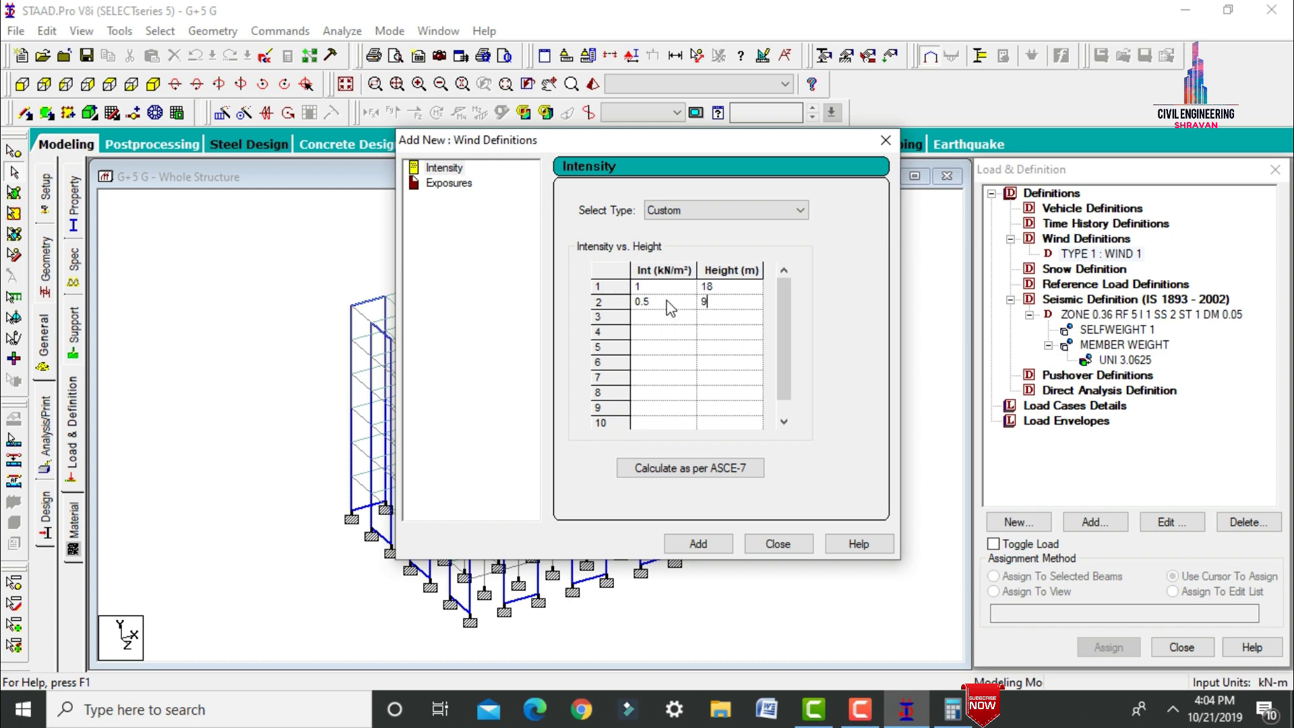
Step: Complete the wind intensity table with 0.2 kN/m² at 6 m and 0.1 kN/m² at 3 m, and add it to WIND 1
key("Tab")
type("0")
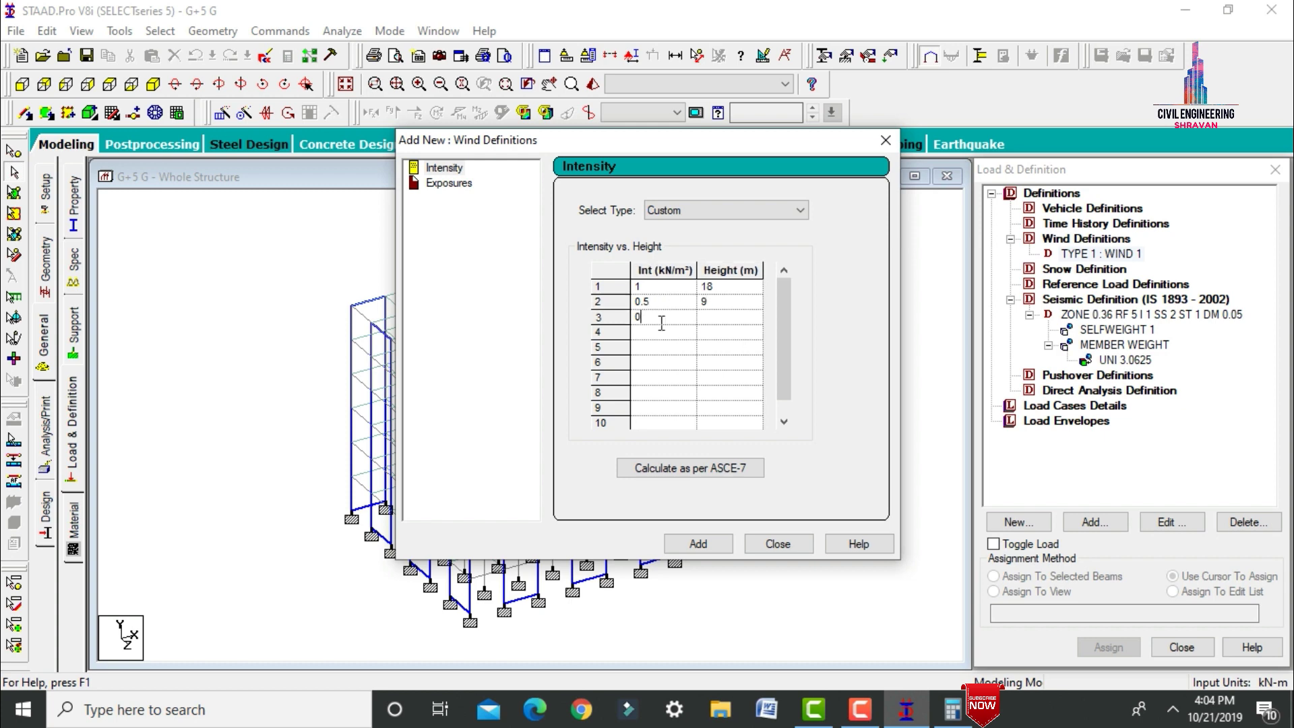
type(".2")
key("Tab")
type("6")
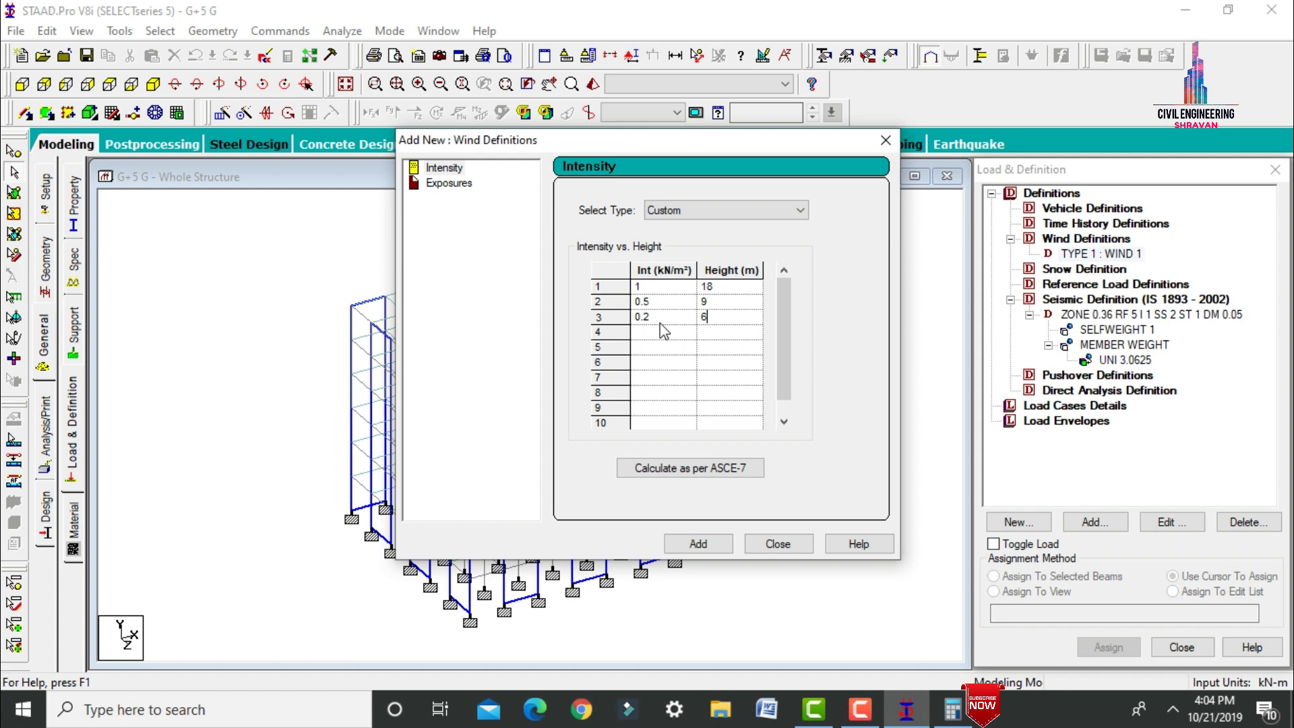
type("0.1")
key("Tab")
type("3")
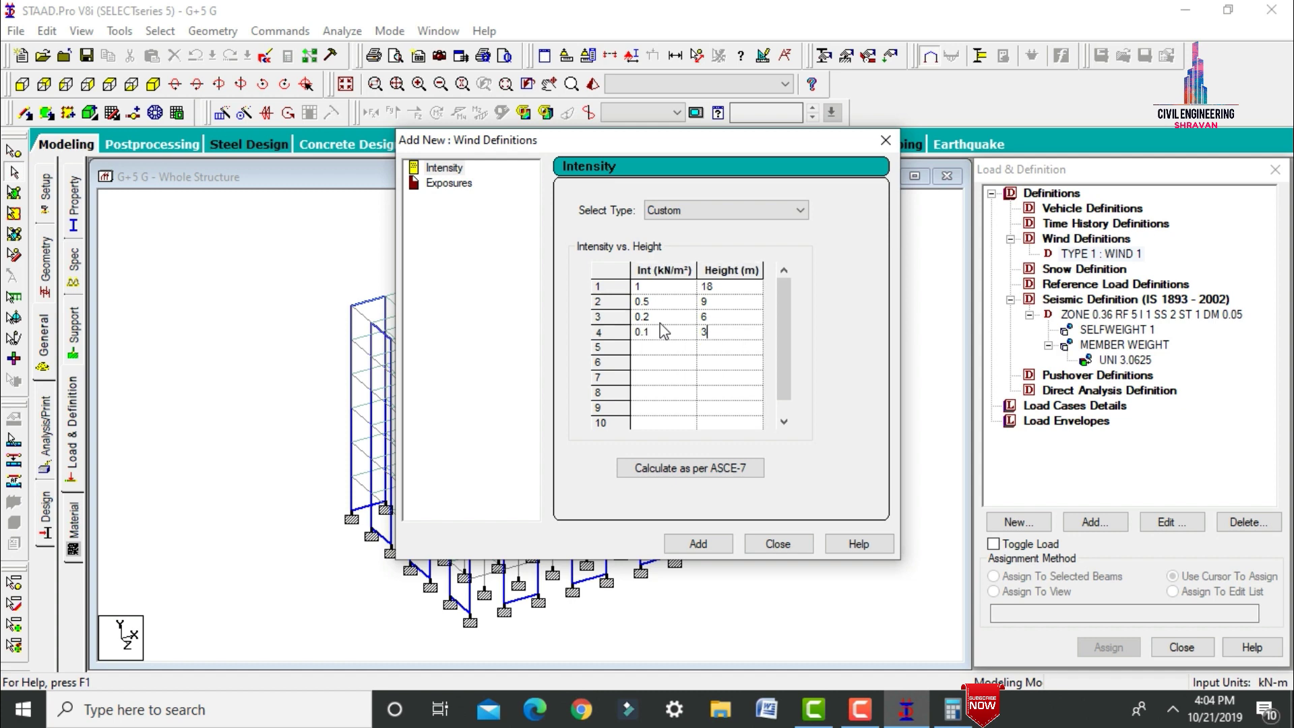
left_click(699, 544)
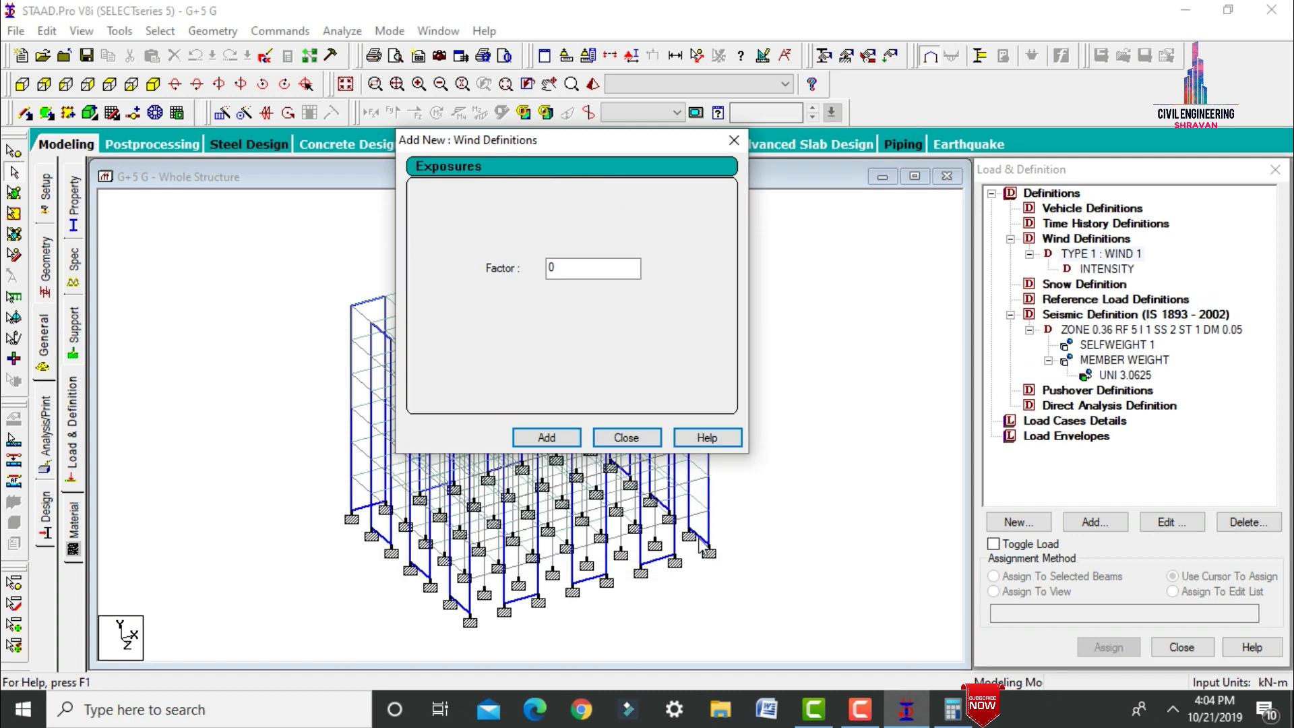
Step: Add an exposure factor of 1 to the WIND 1 definition and delete the duplicate exposure entry
double_click(559, 267)
type("1")
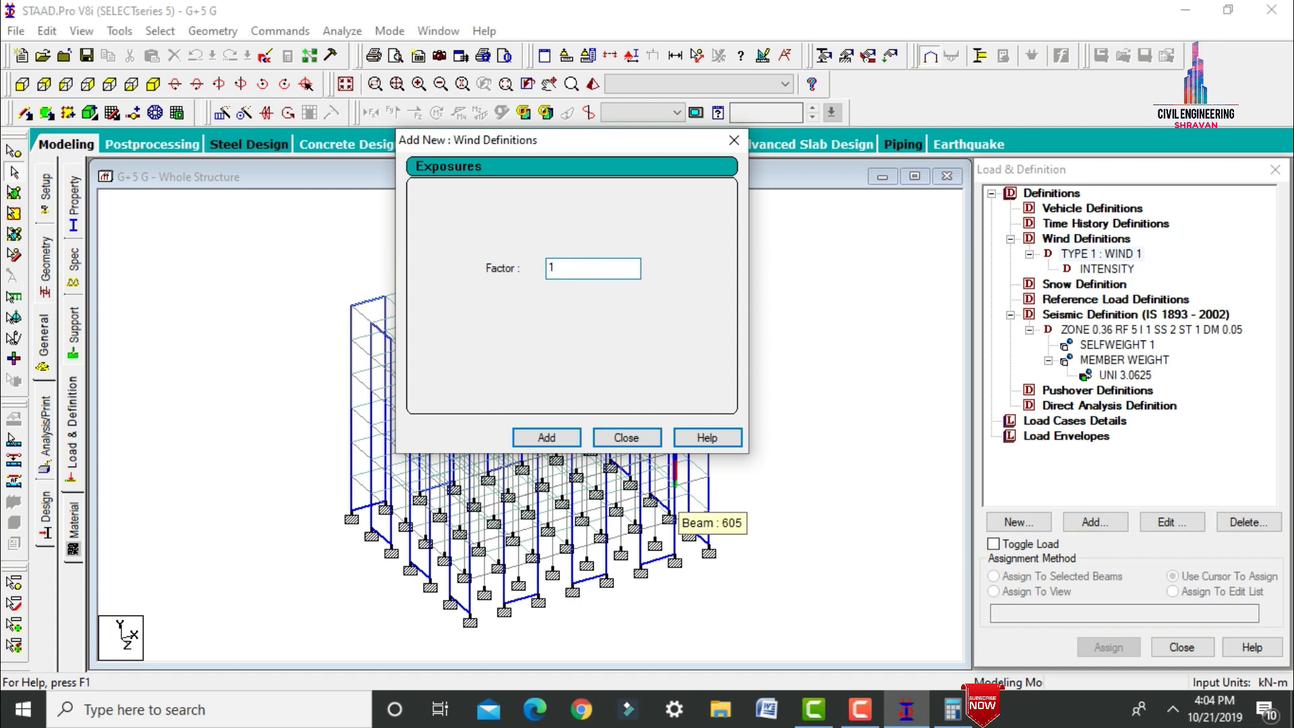
key("Return")
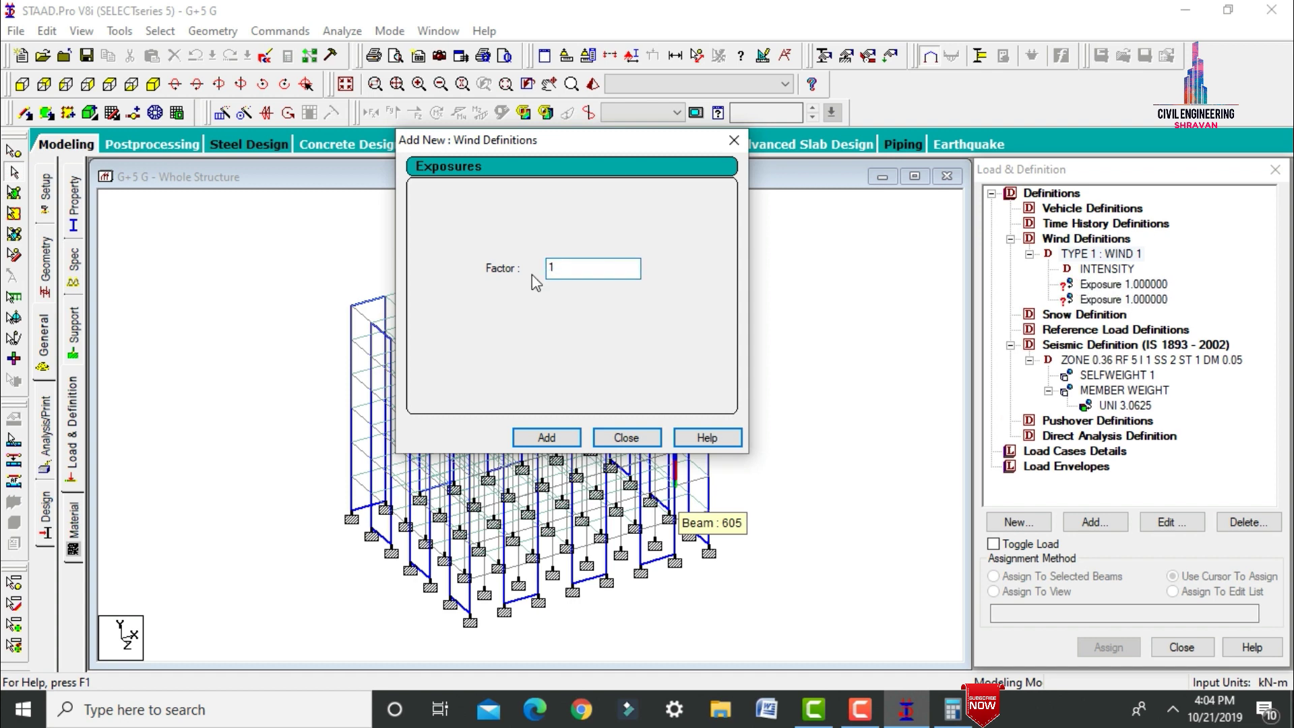
left_click(736, 141)
left_click(1111, 300)
left_click(1249, 523)
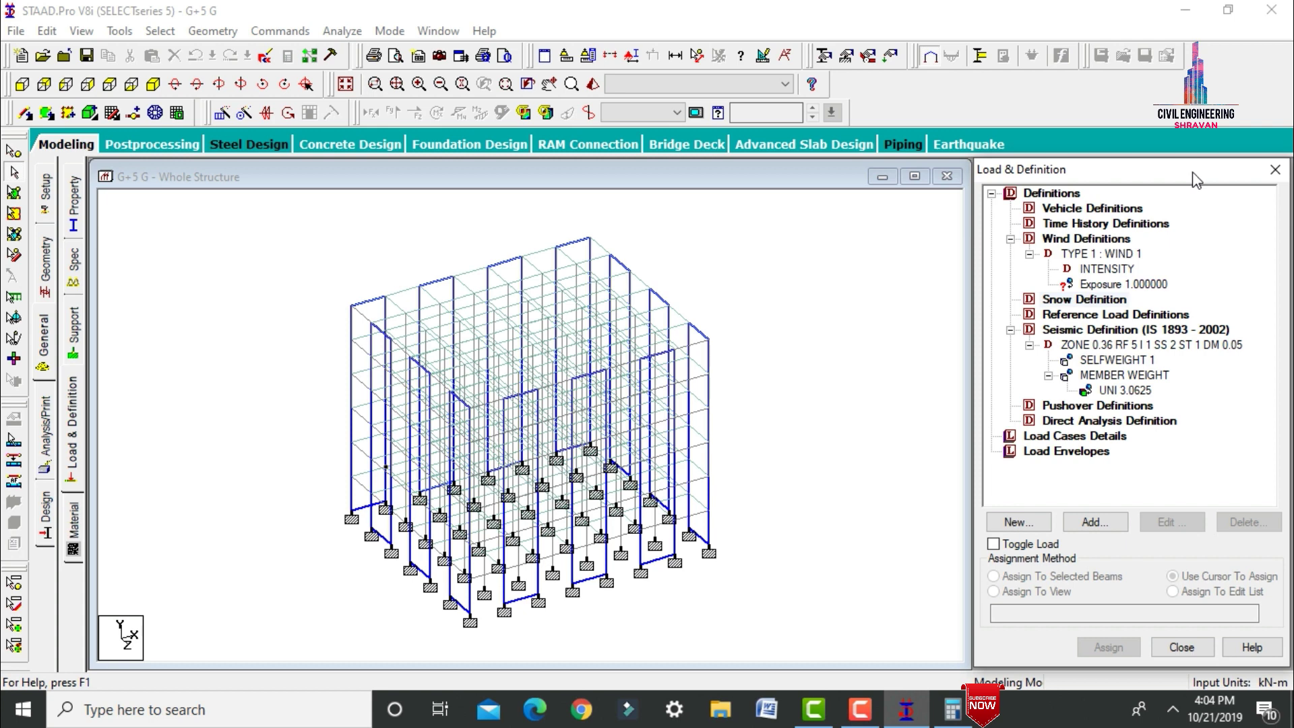
Step: Assign the wind exposure of 1 to the whole structure using the Assign To View method
left_click(1099, 284)
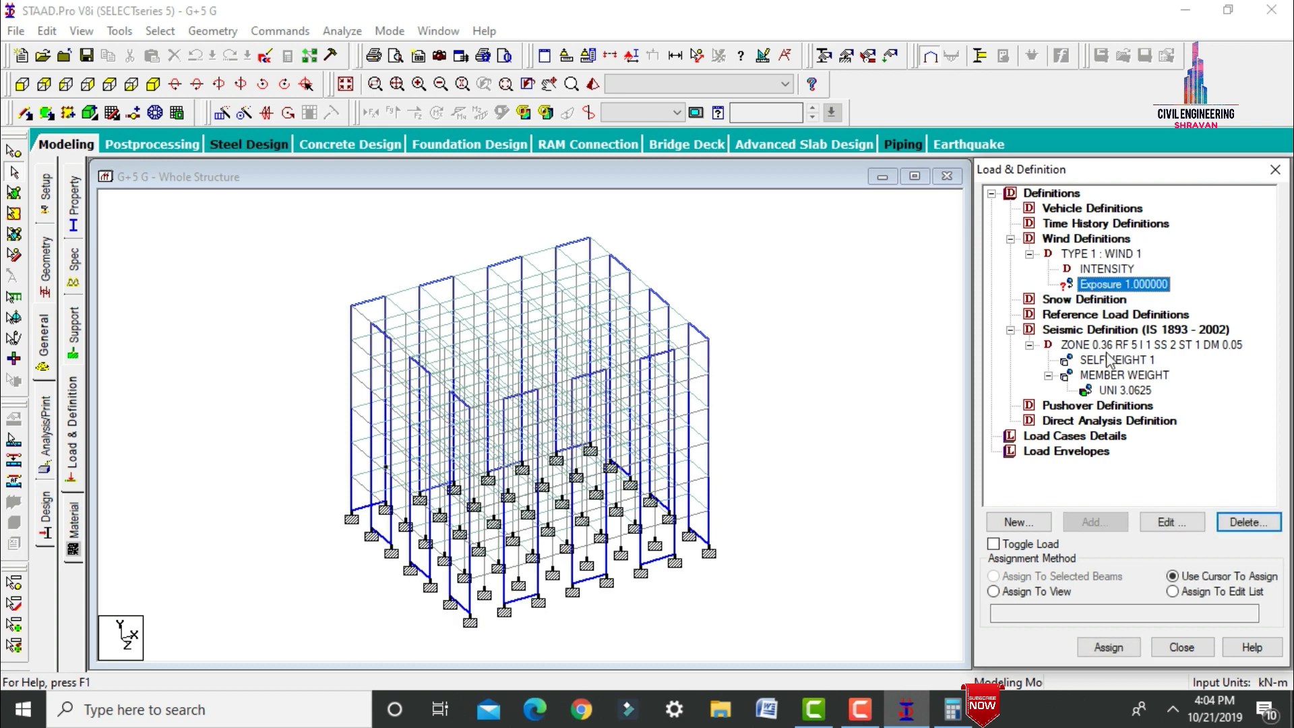
left_click(1013, 593)
left_click(1109, 648)
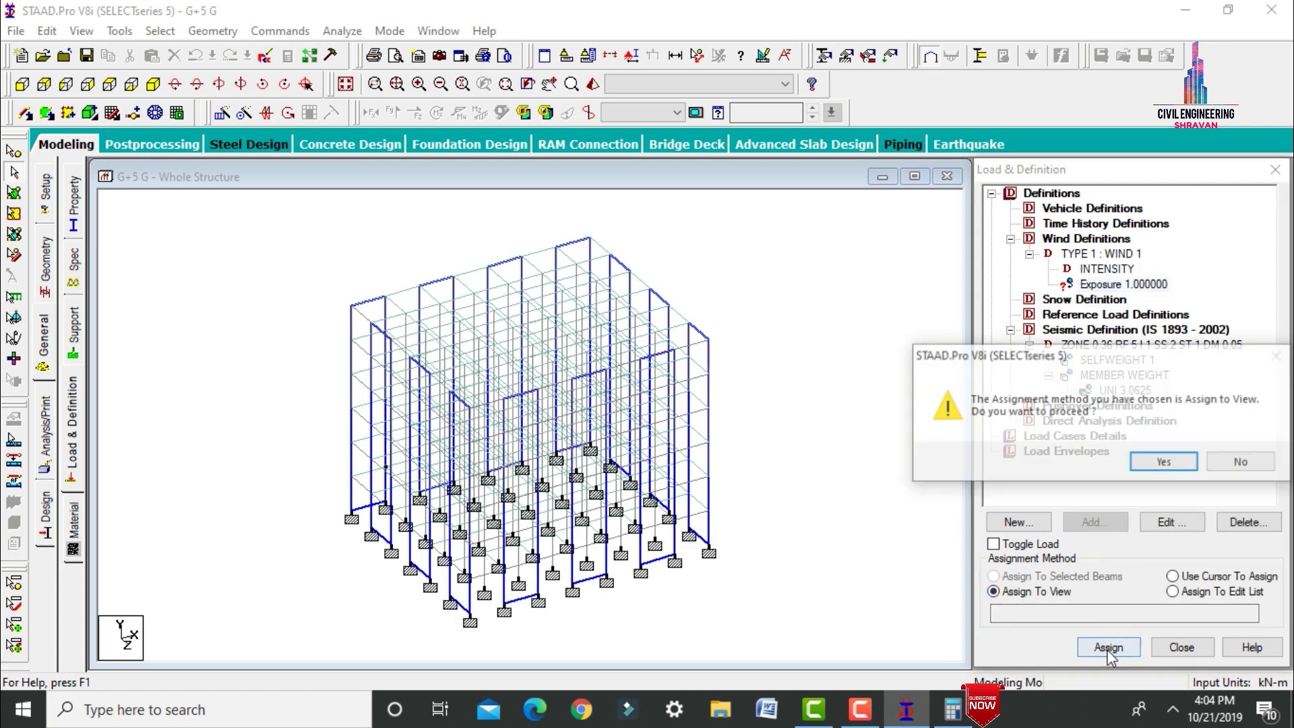
key("Return")
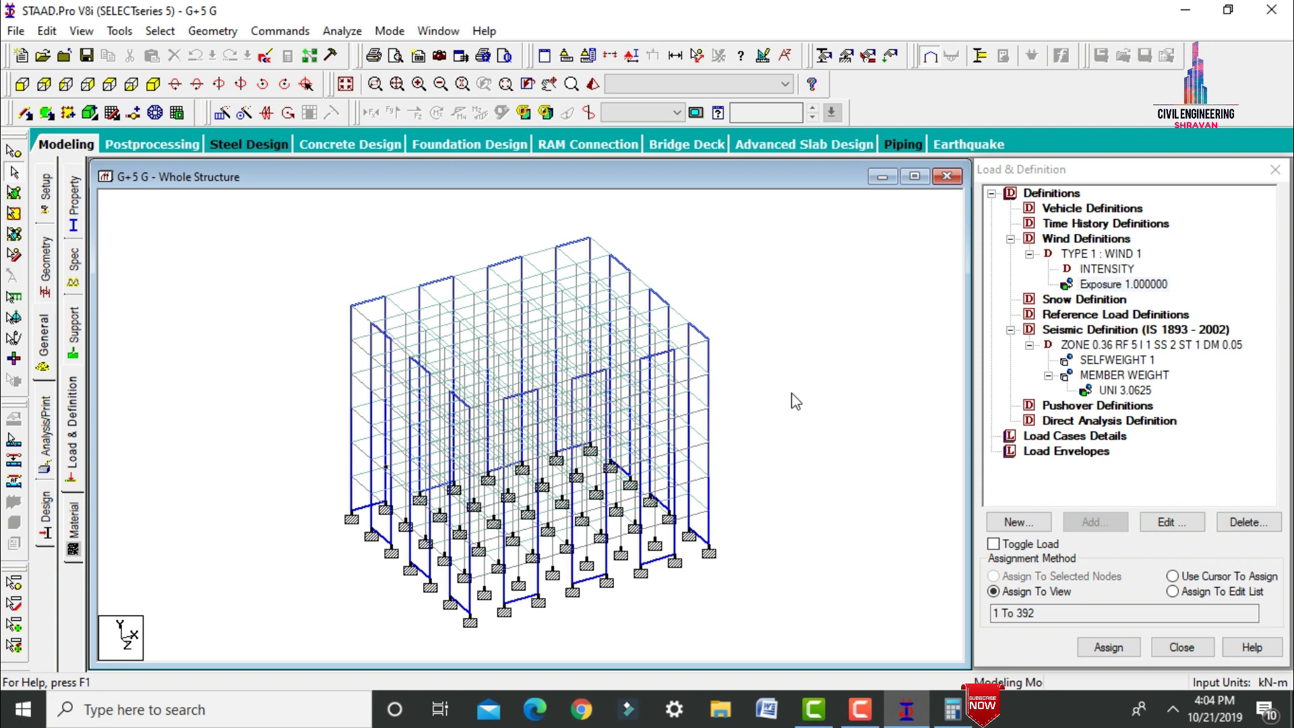
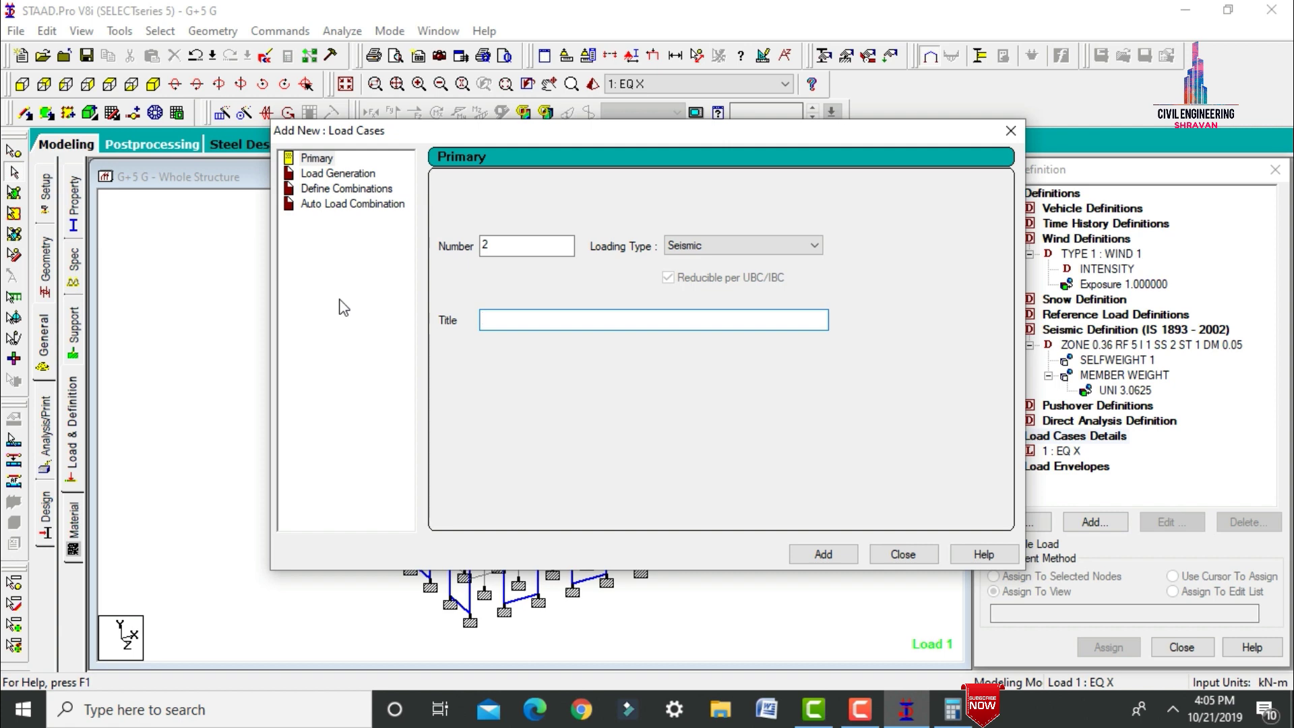
Step: Add primary load case 2 titled EQ Z as Seismic and load case 3 titled W X as Wind
key("Return")
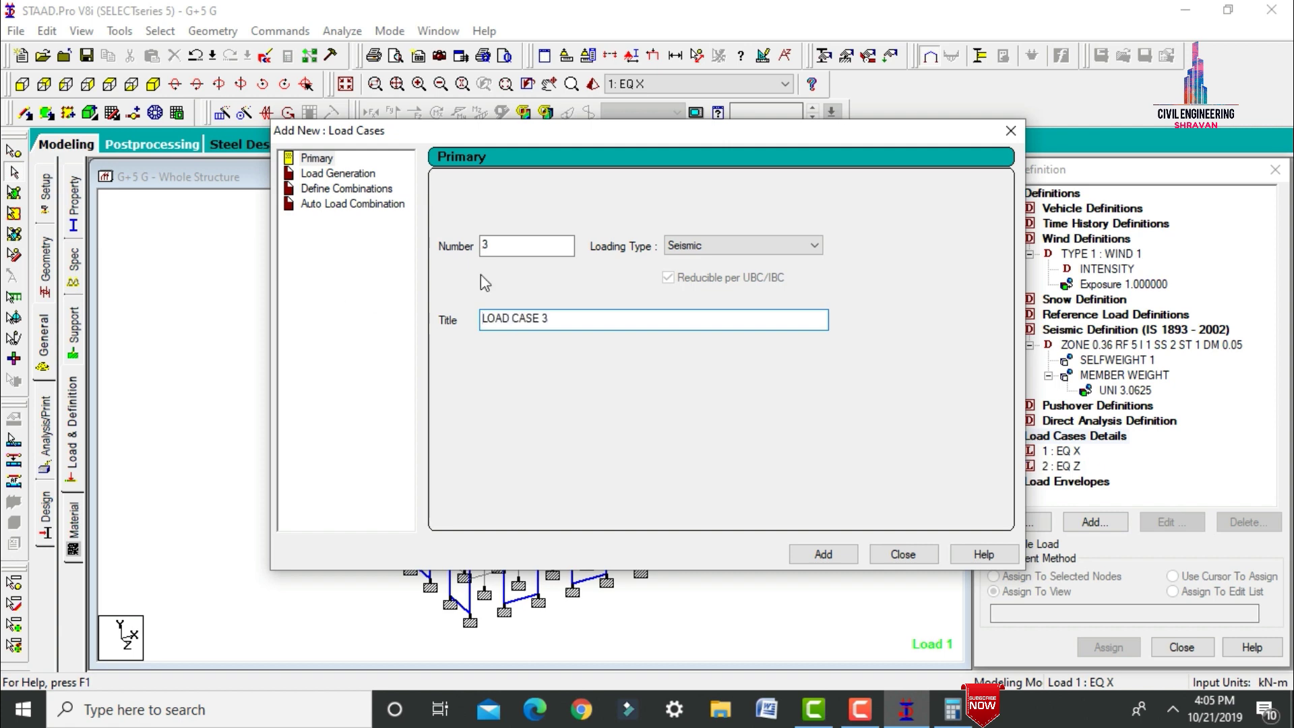
left_click(719, 255)
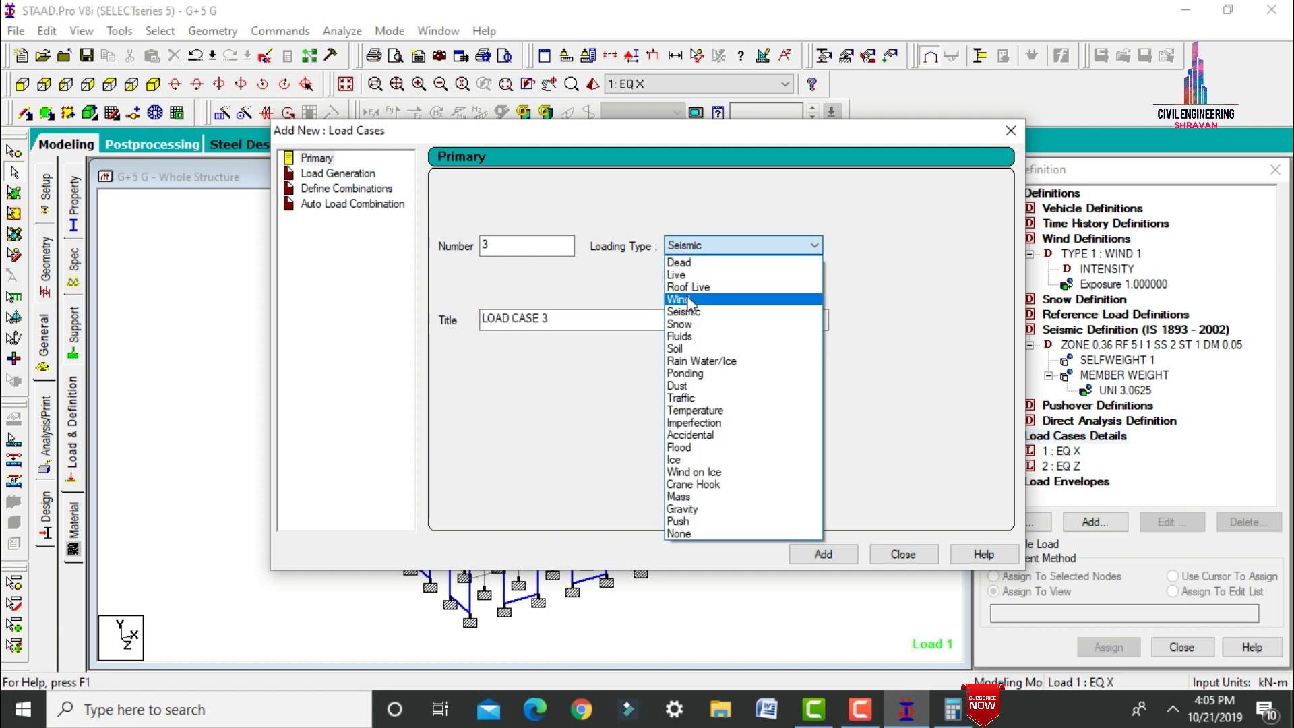
left_click(686, 307)
left_click(575, 317)
left_click_drag(575, 318, 364, 327)
type("W ")
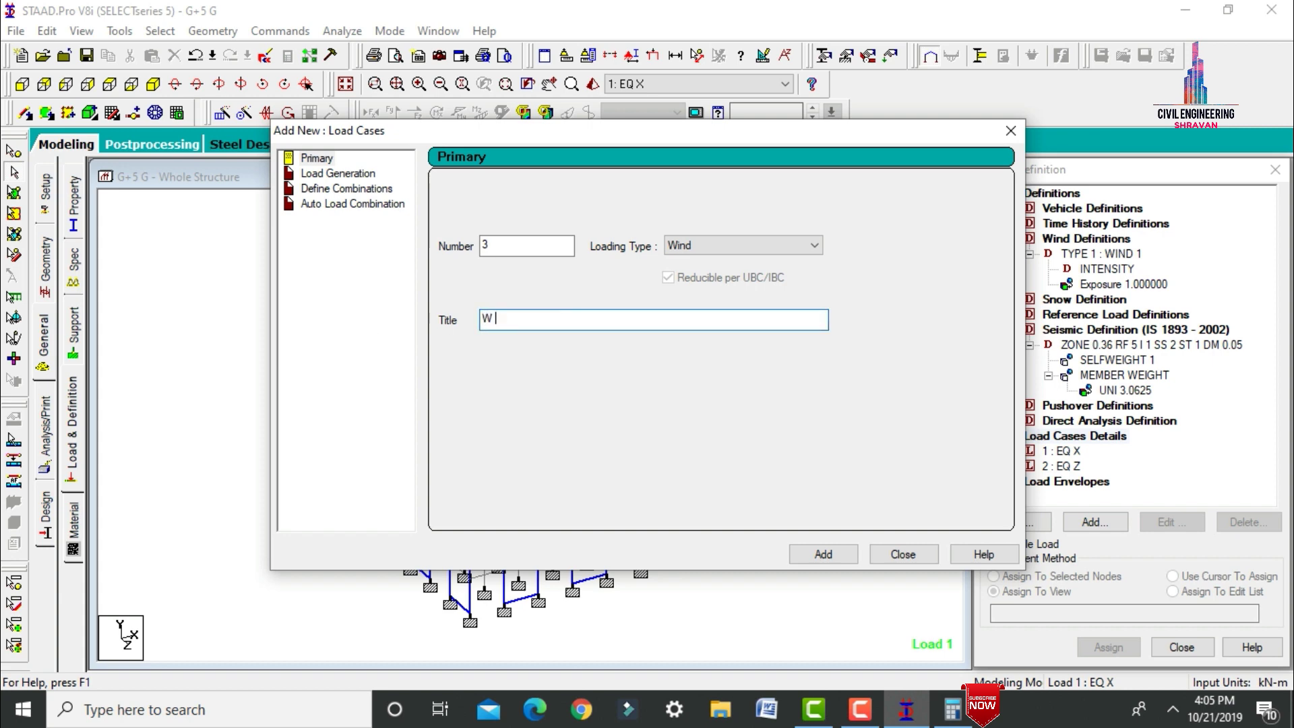
type("X")
key("Return")
Step: Add primary load case 4 of loading type Wind with the title W Z
key("shift+Home")
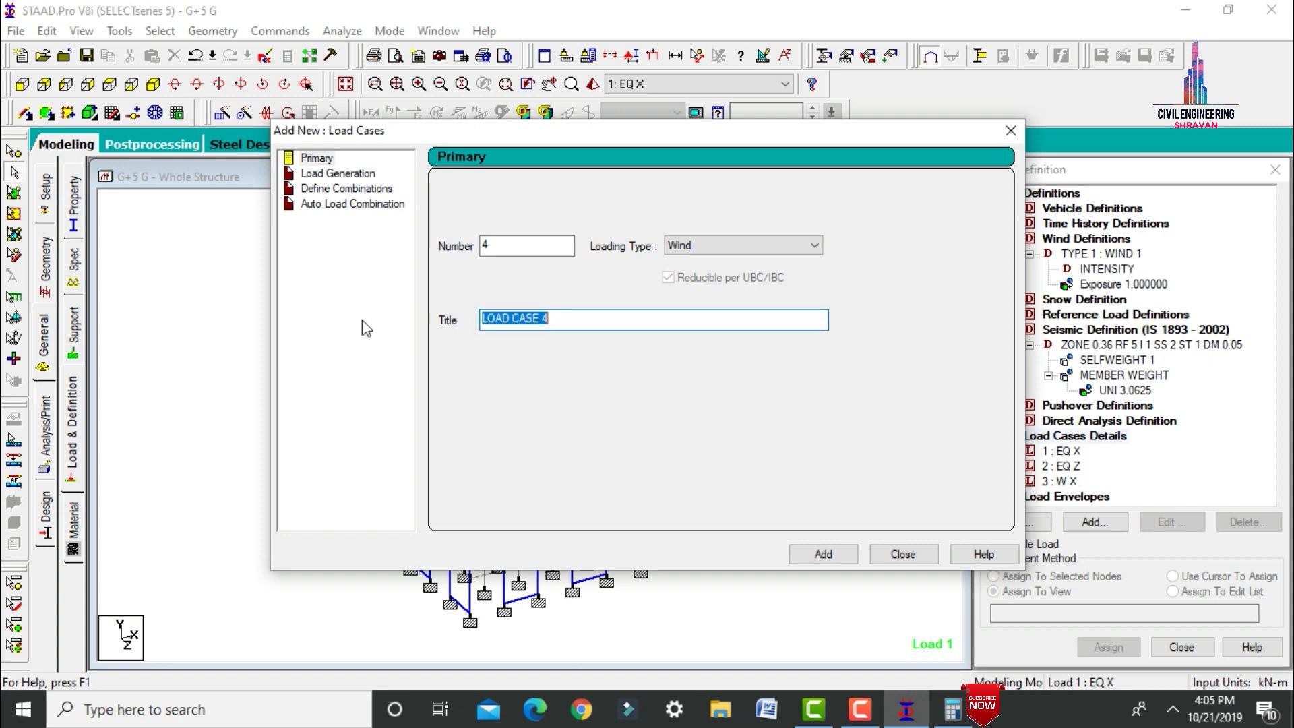
key("BackSpace")
key("Return")
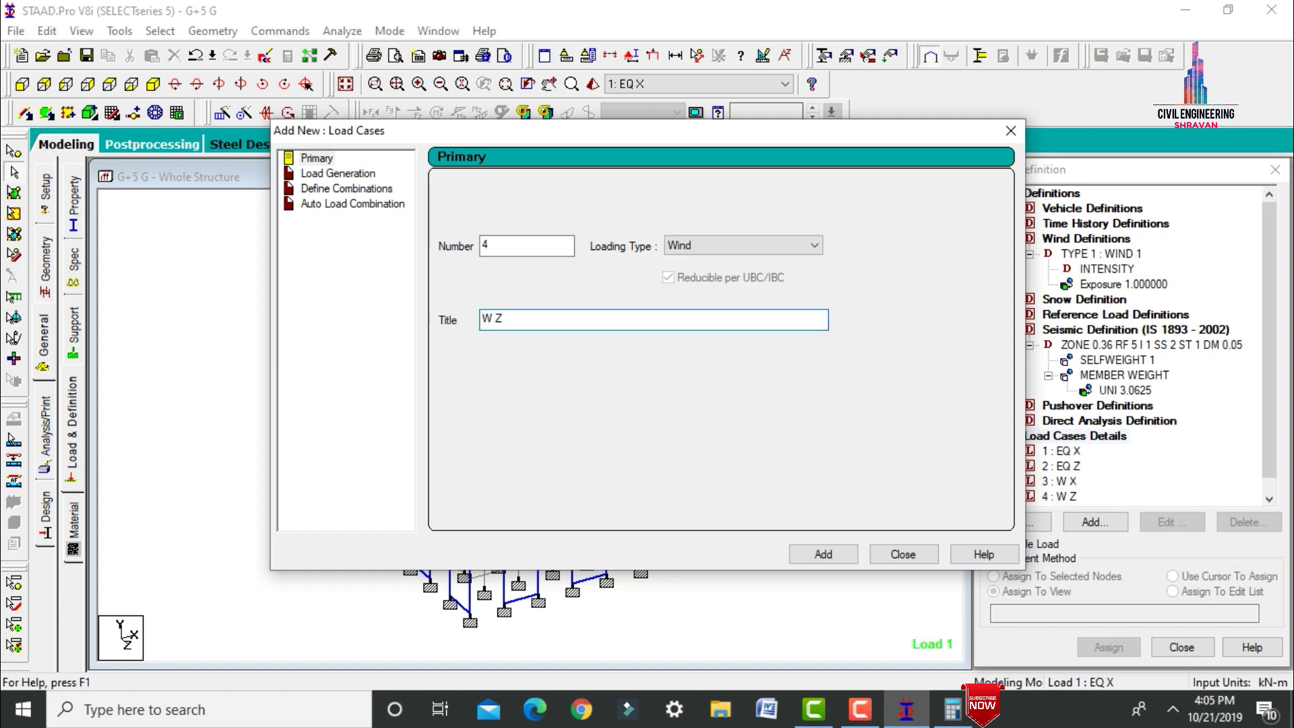
Step: Add primary load case 5 of loading type Dead with the title DL
left_click(738, 239)
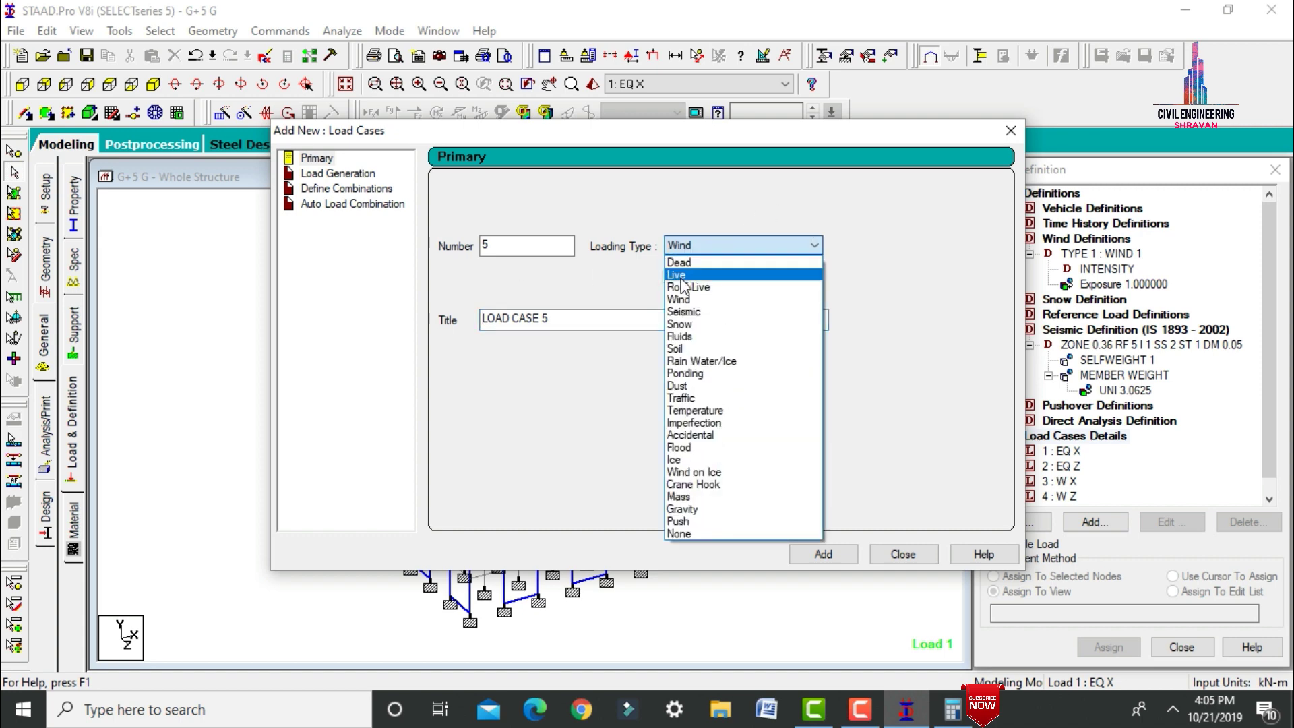
left_click(737, 264)
left_click(586, 318)
key("shift+Home")
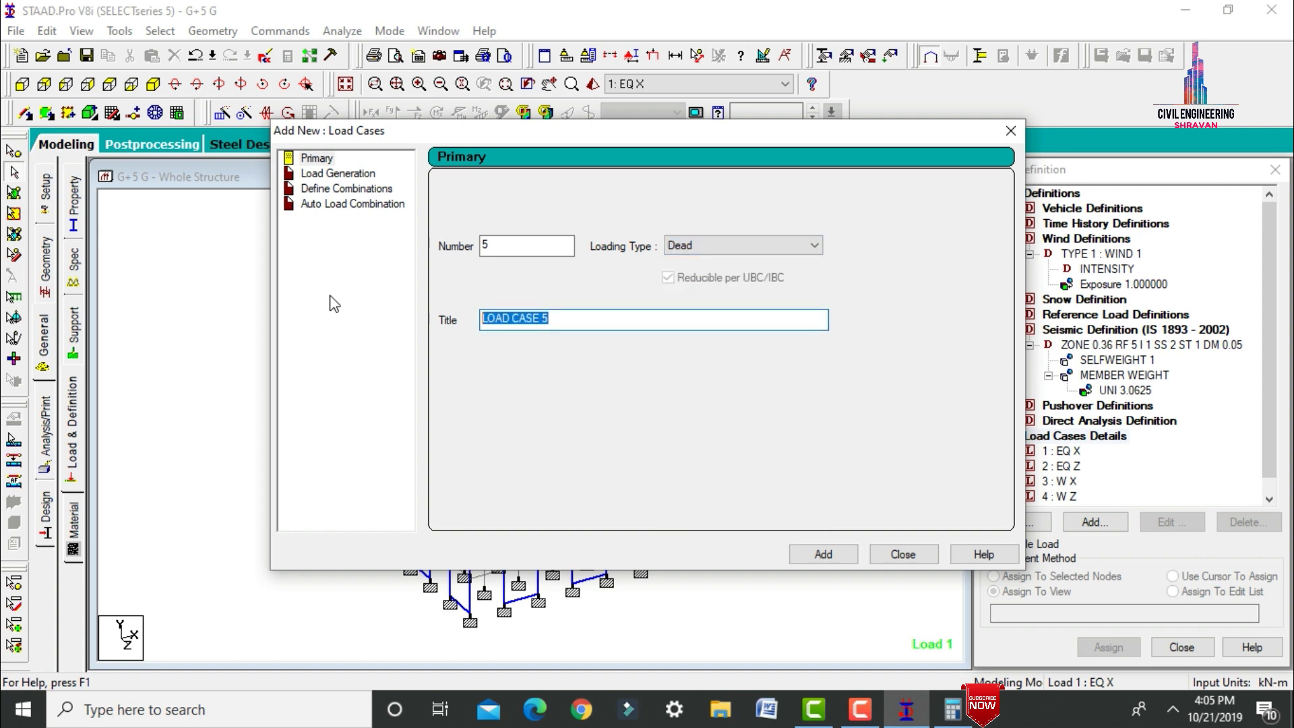
type("DL")
key("Return")
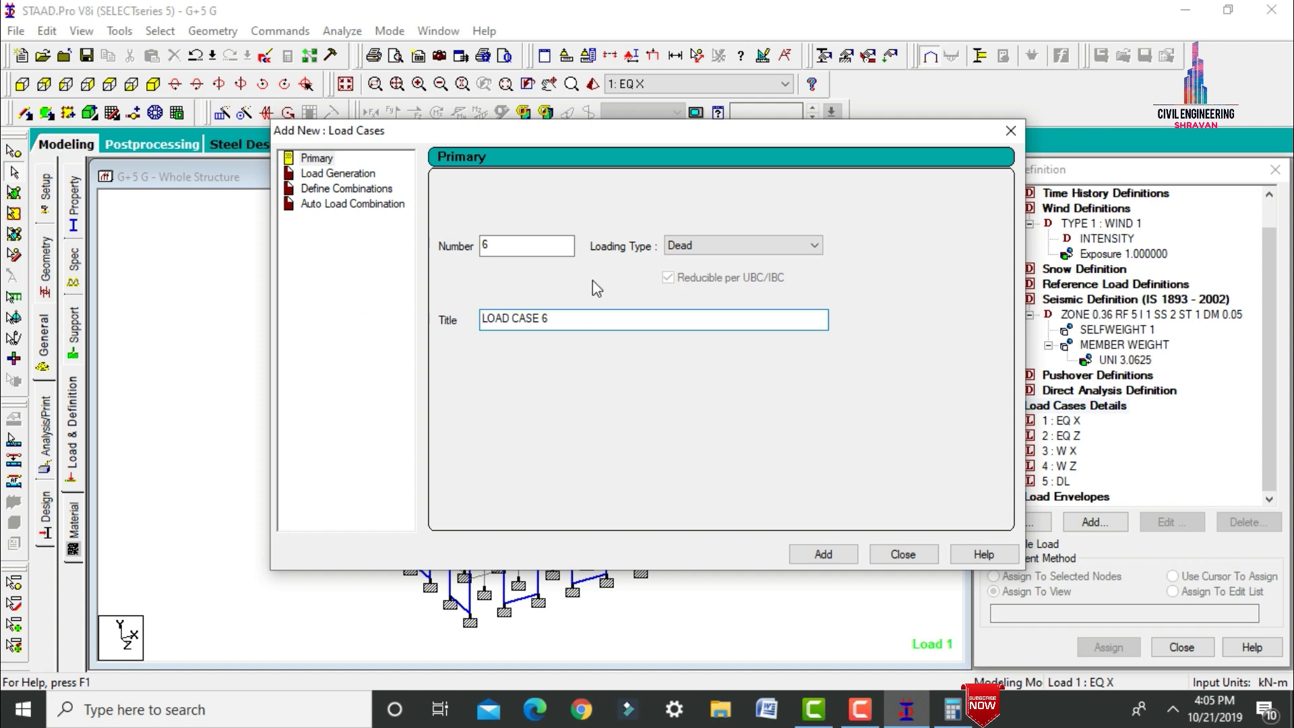
Step: Add primary load case 6 of loading type Live with the title LL, and finish creating load cases
left_click(705, 255)
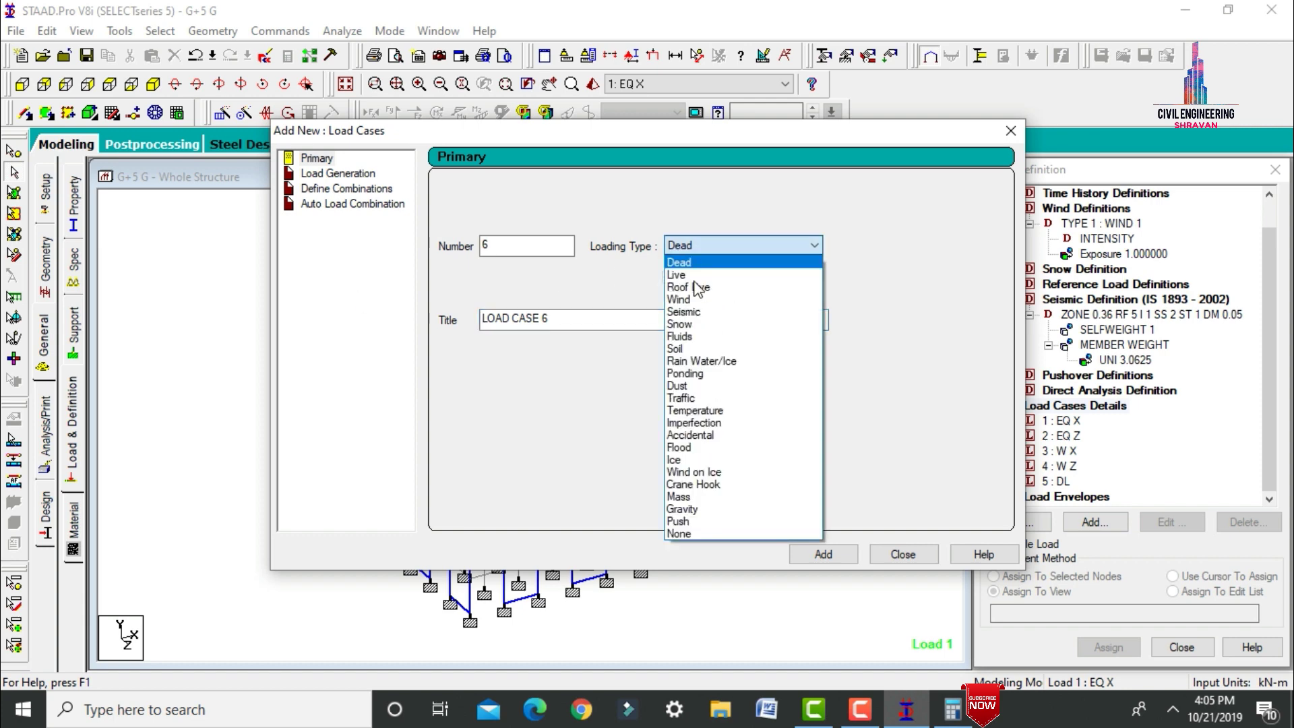
left_click(695, 275)
left_click_drag(551, 320, 378, 340)
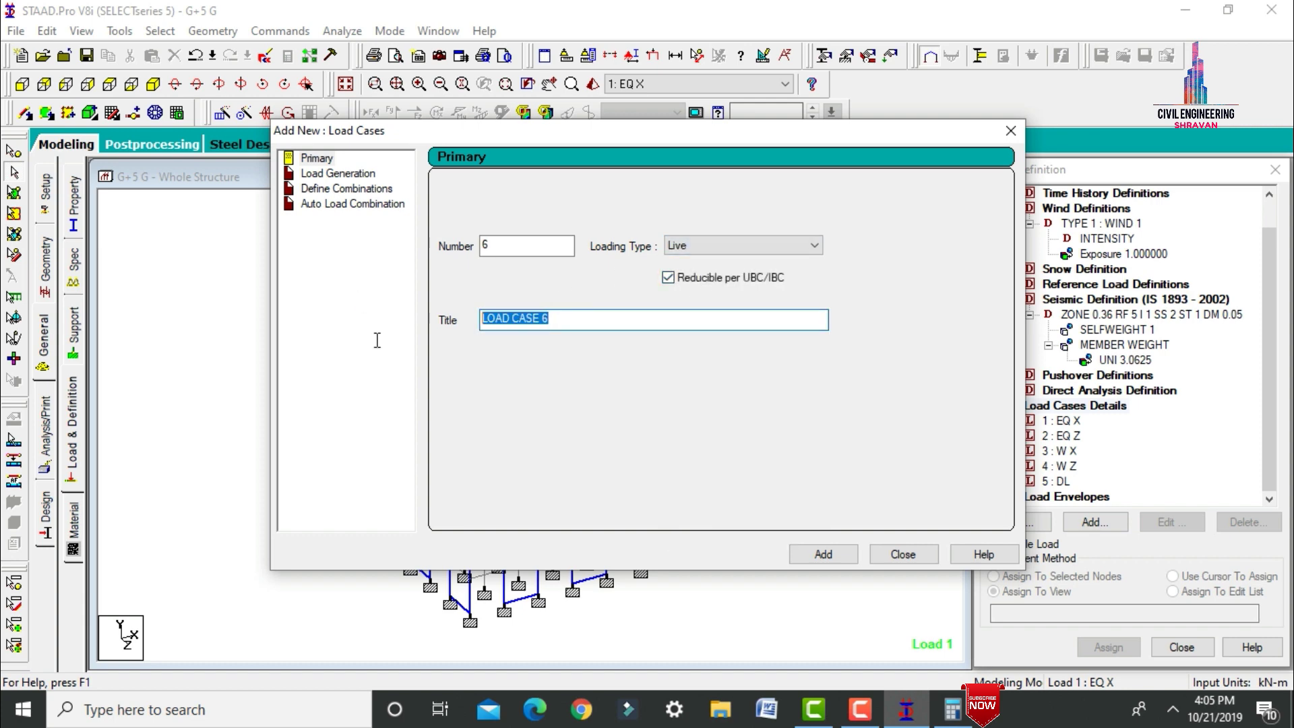
type("LL")
key("Return")
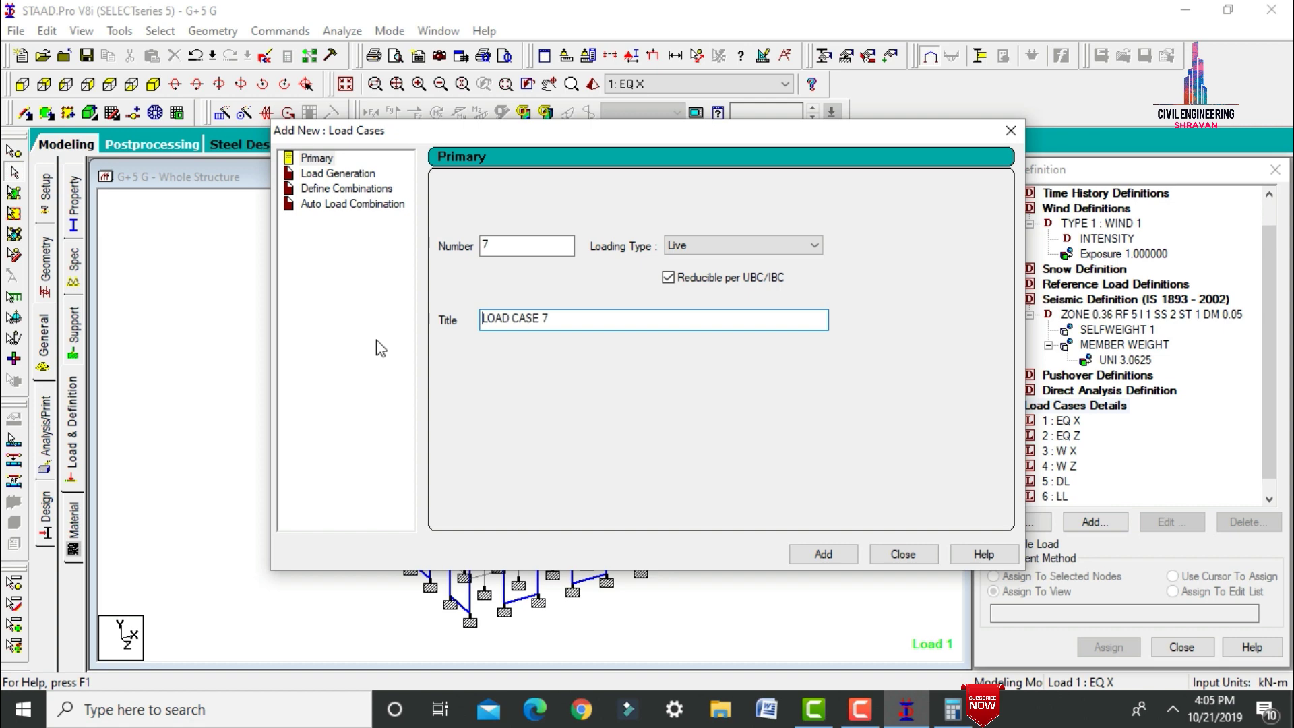
left_click(1010, 131)
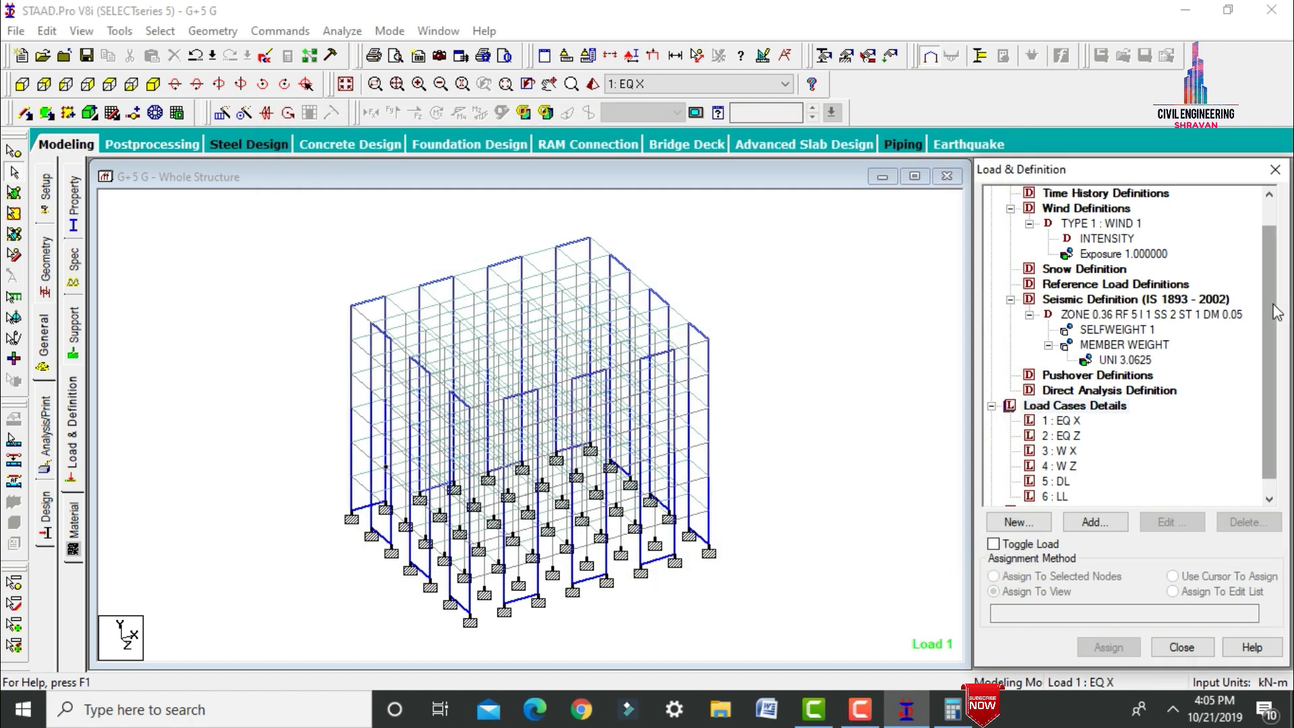
Step: Add a seismic load in the X direction with factor 1 to load case EQ X, accepting the auto save
scroll(1270, 310, "down", 1)
left_click(1074, 405)
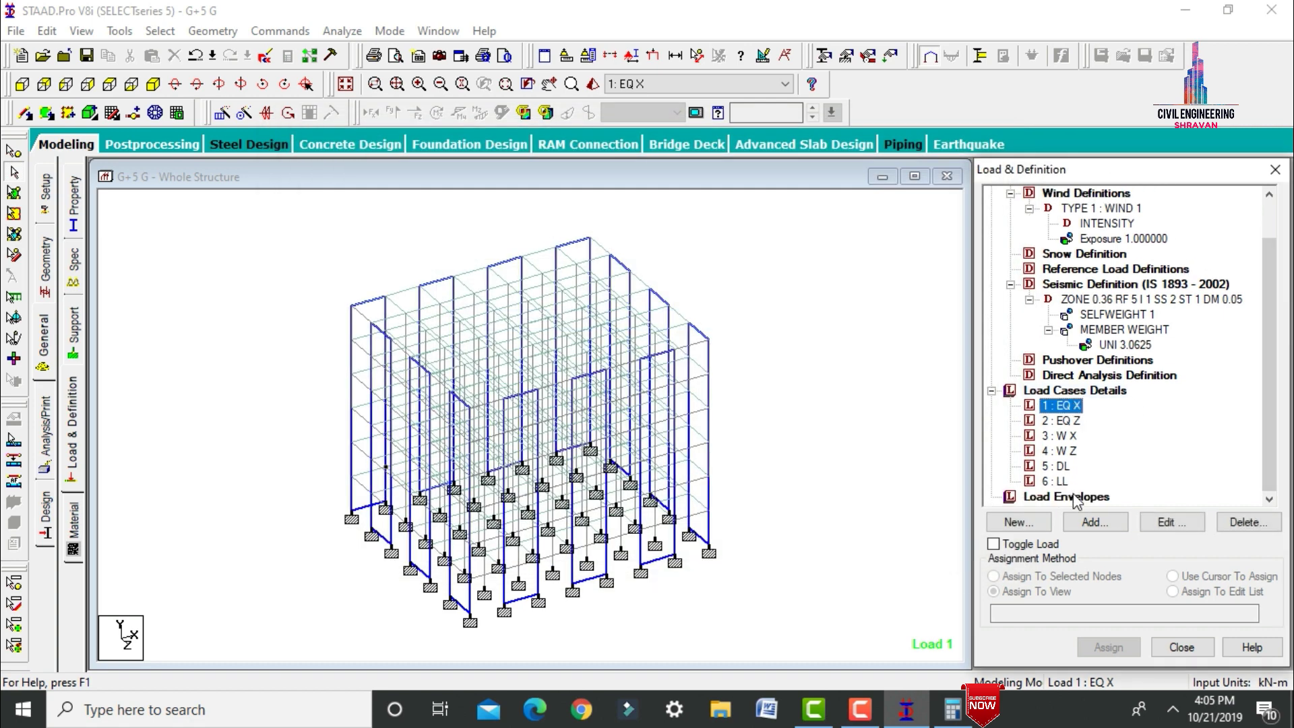
left_click(1089, 522)
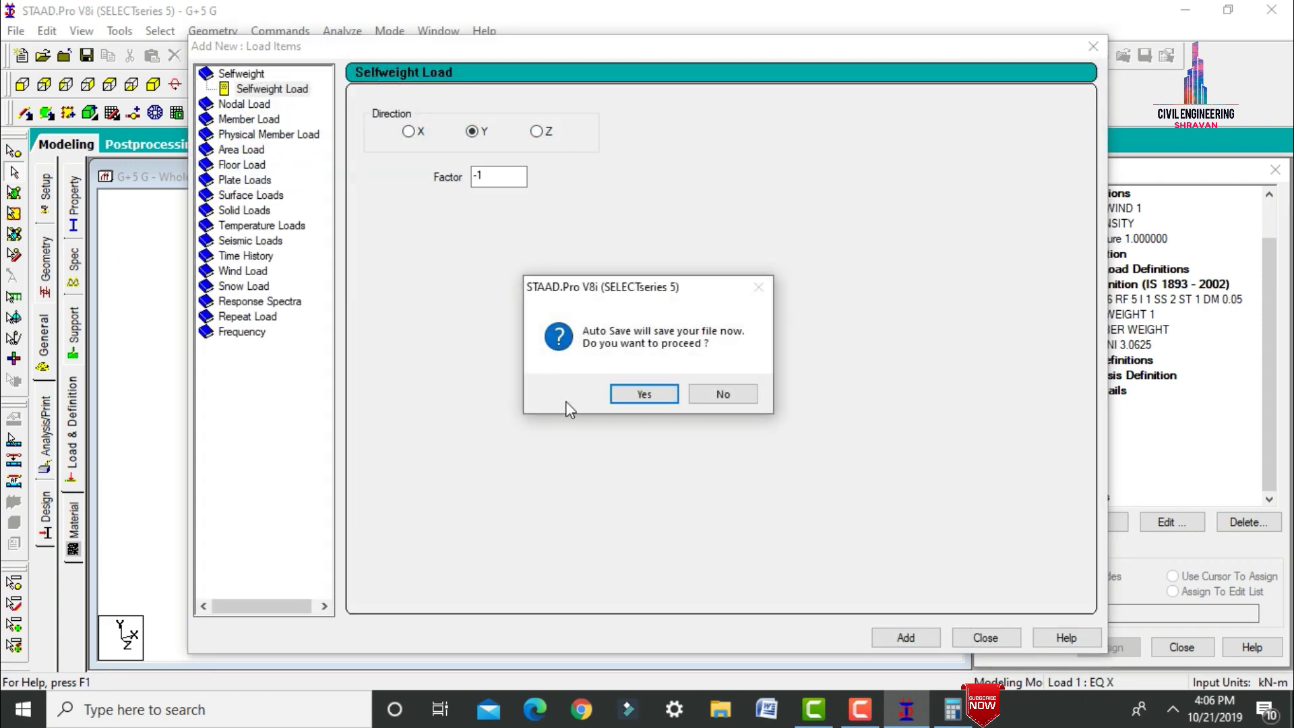
left_click(630, 392)
left_click(530, 378)
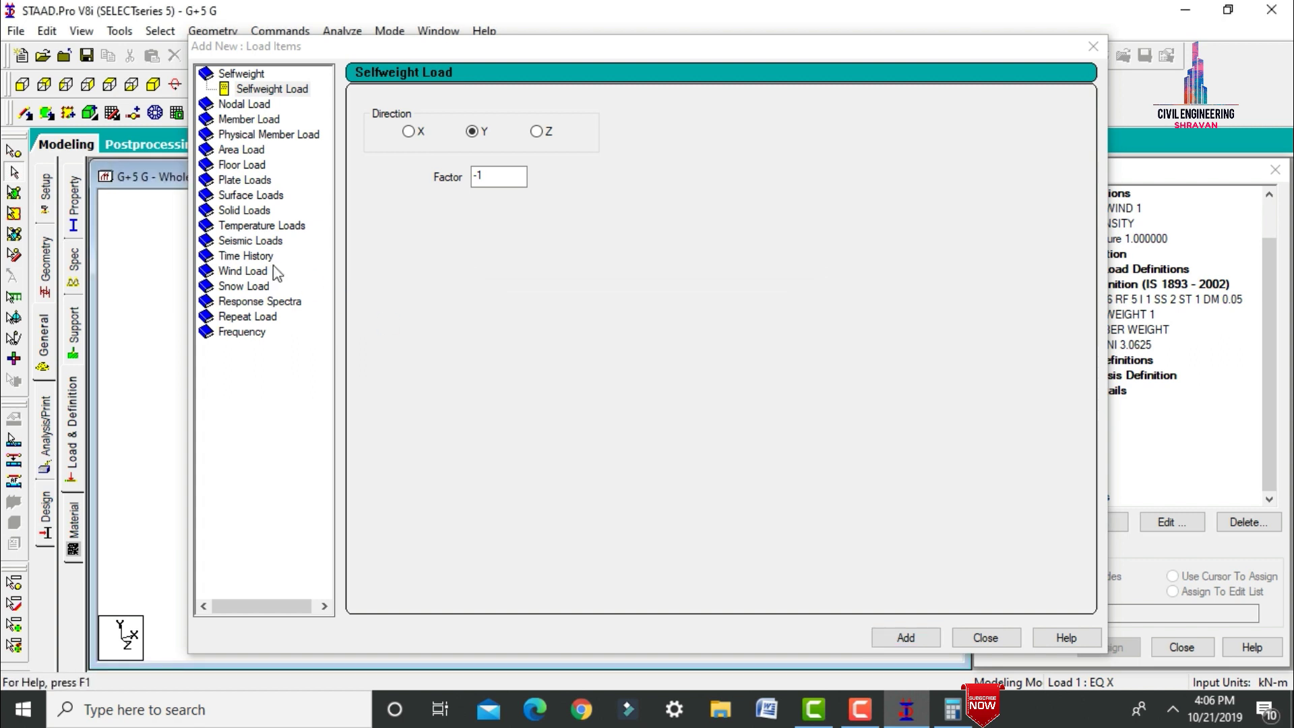
left_click(251, 240)
left_click(369, 121)
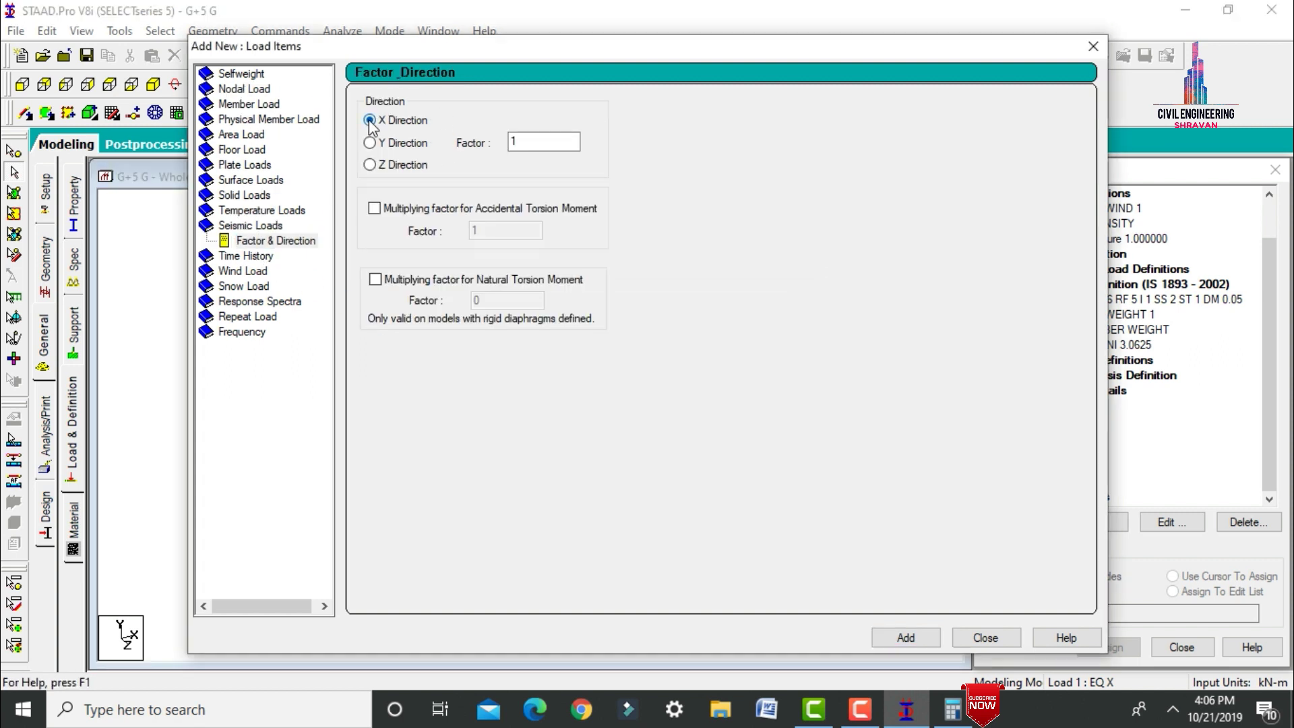
left_click(905, 638)
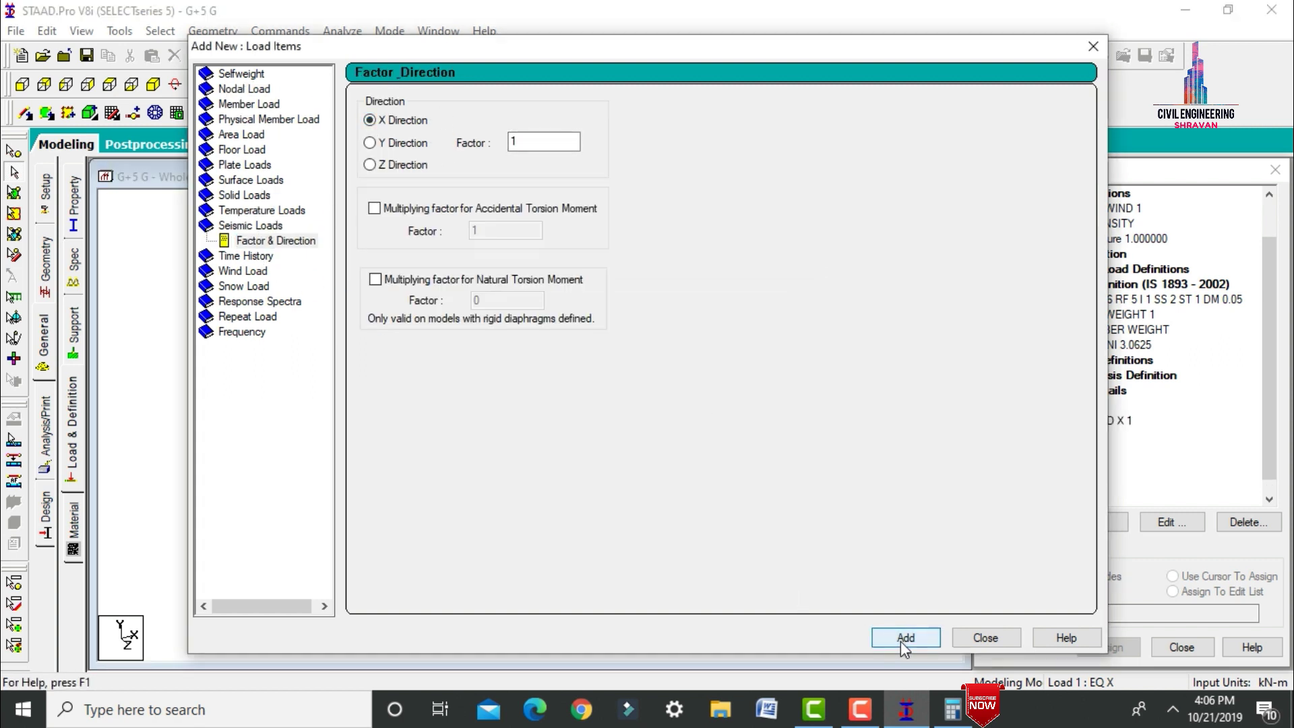
left_click(985, 637)
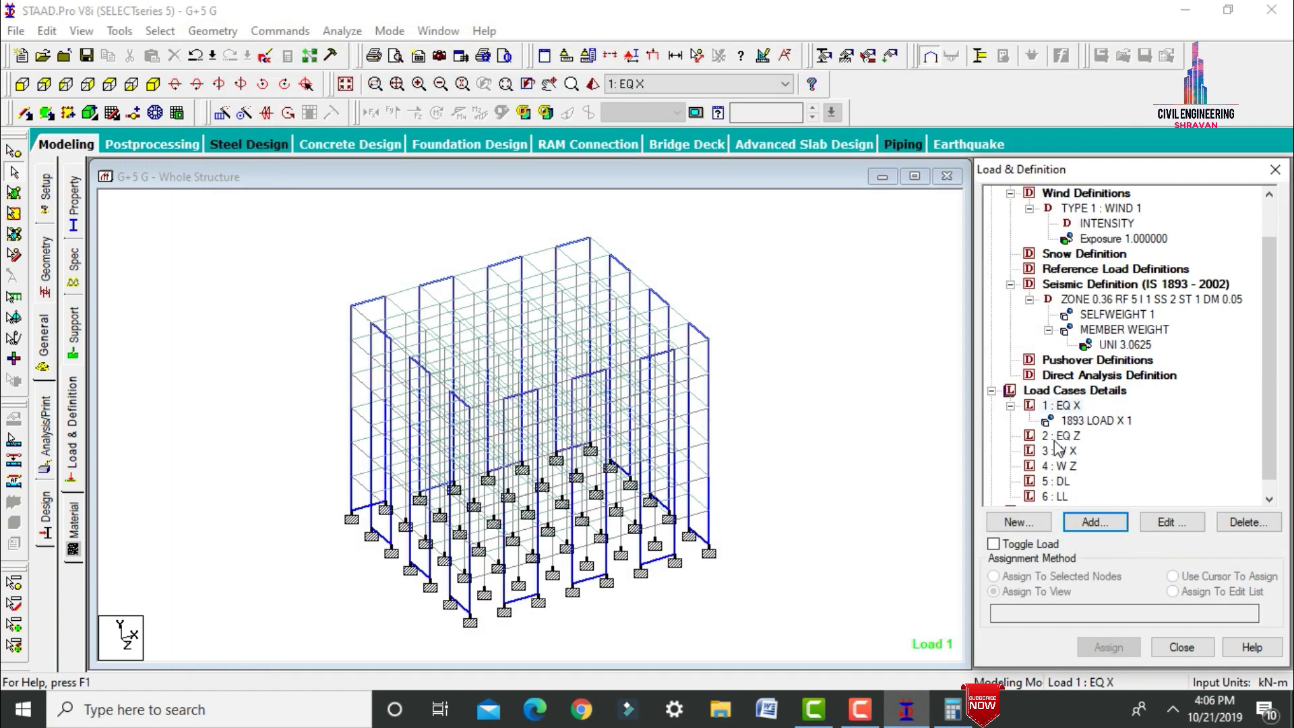
Step: Add a seismic load in the Z direction with factor 1 to load case EQ Z
left_click(1060, 436)
left_click(1096, 523)
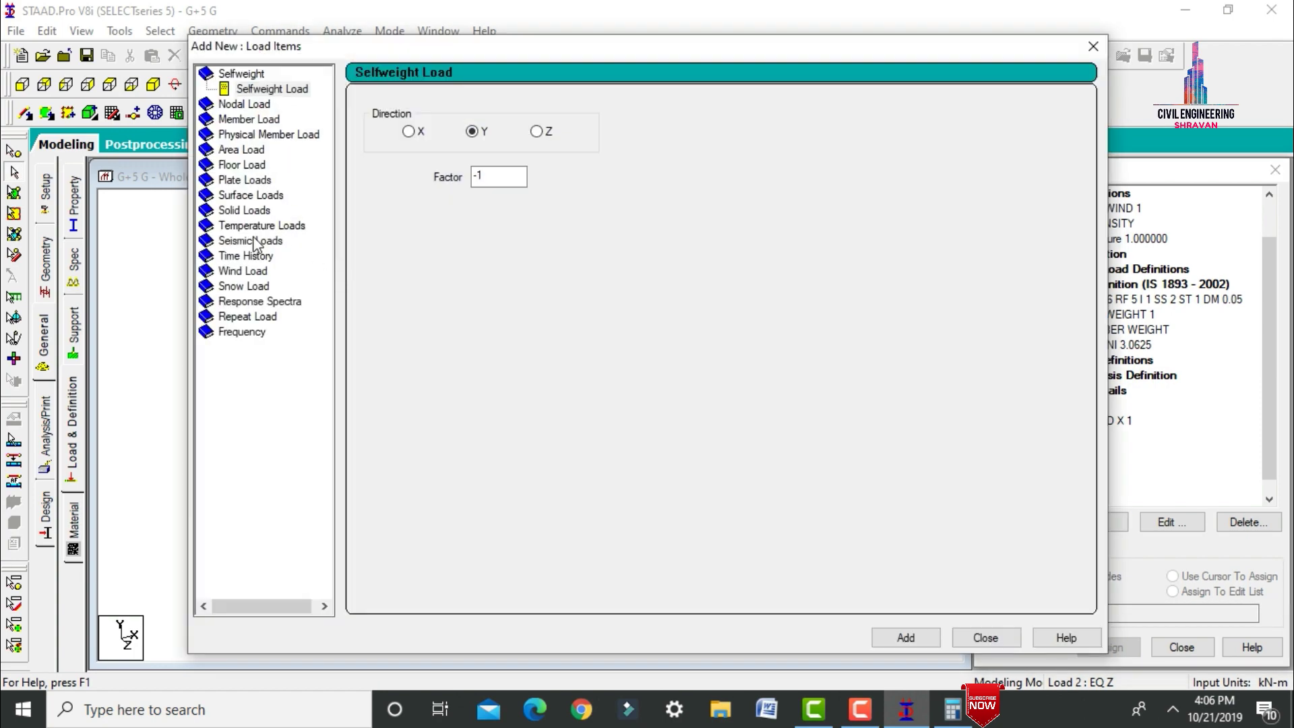
left_click(255, 242)
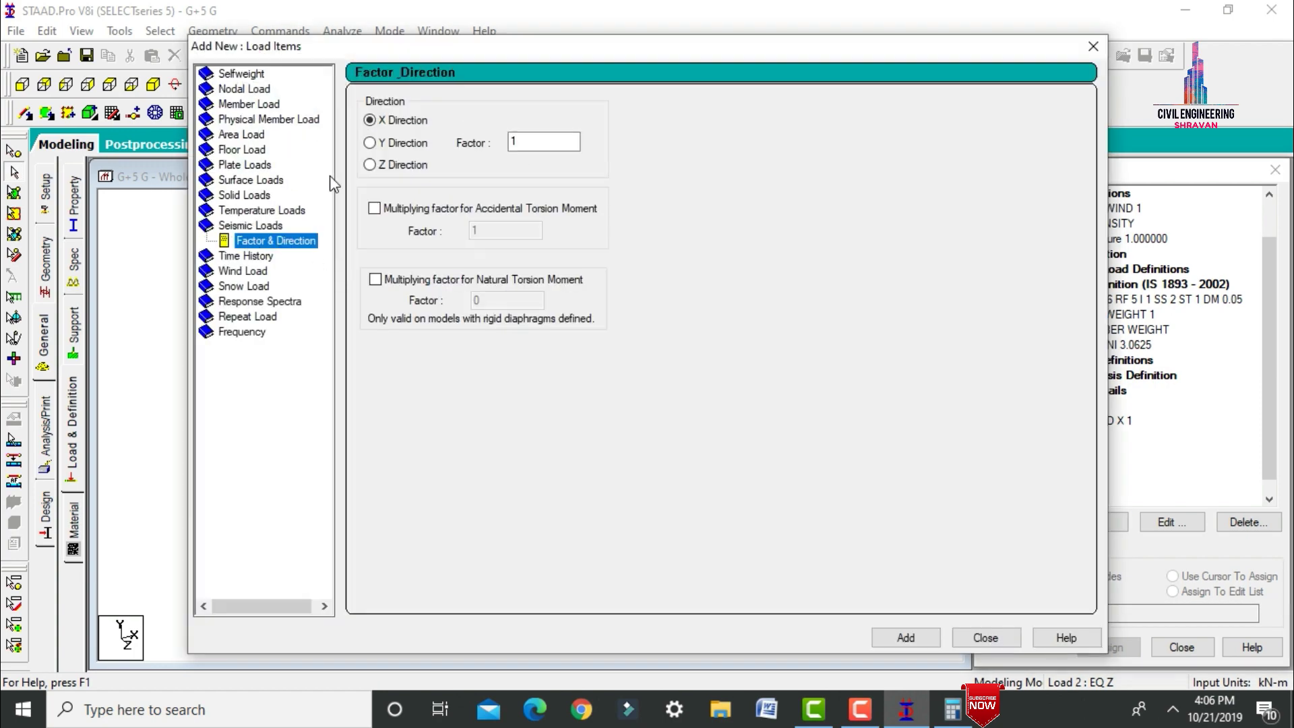
left_click(370, 165)
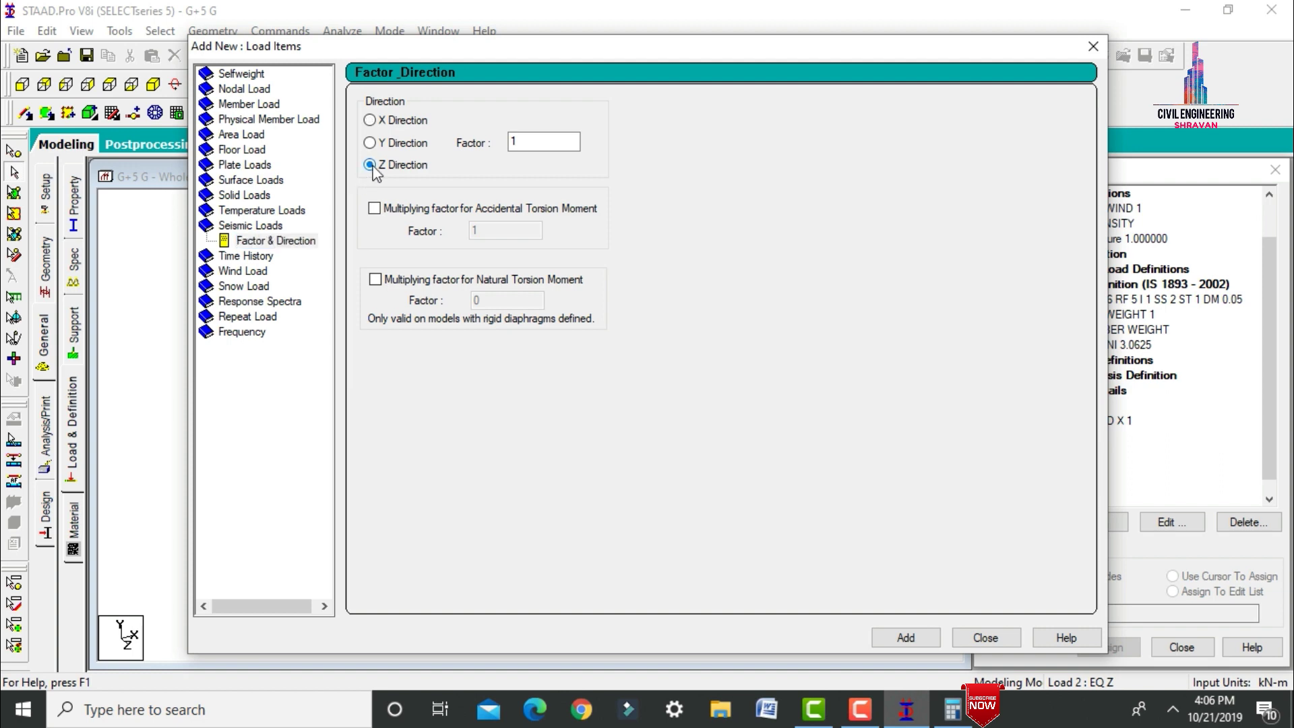
left_click(906, 638)
left_click(984, 638)
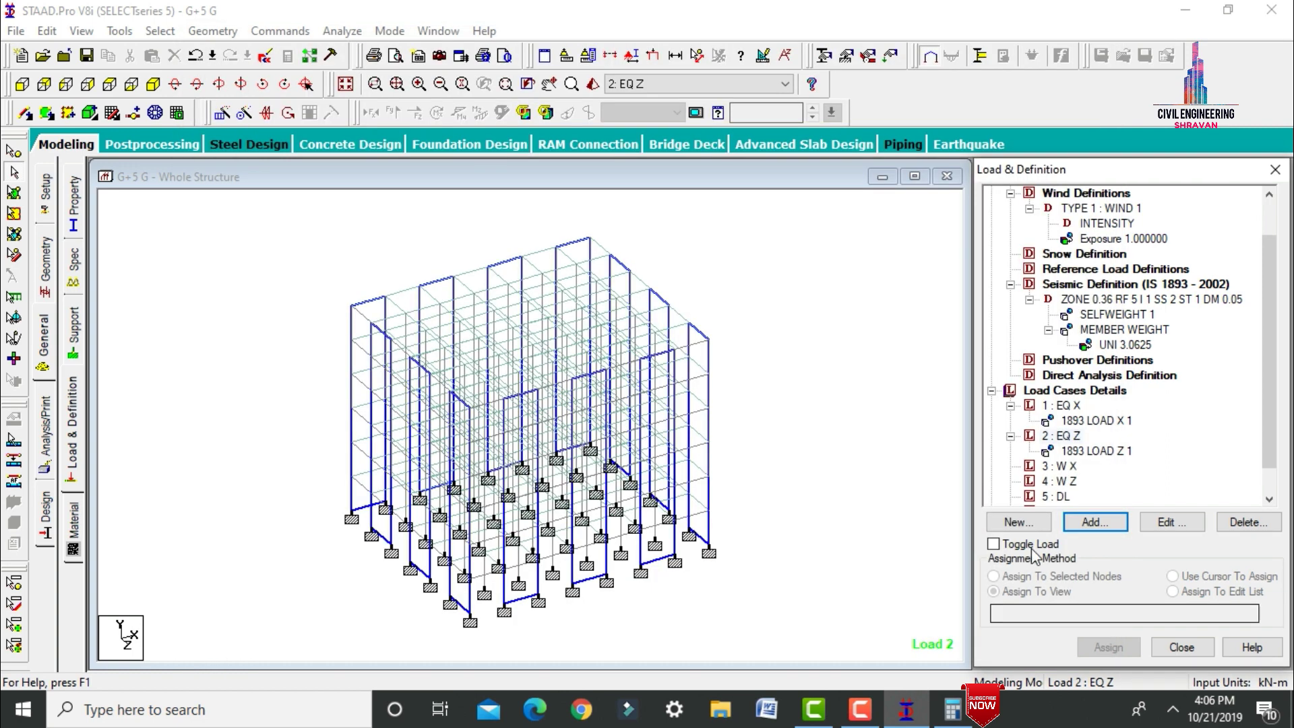
Step: Add two type 1 wind loads on the X windward face to load case W X, with factors 1 and -1
left_click(1071, 468)
left_click(1083, 523)
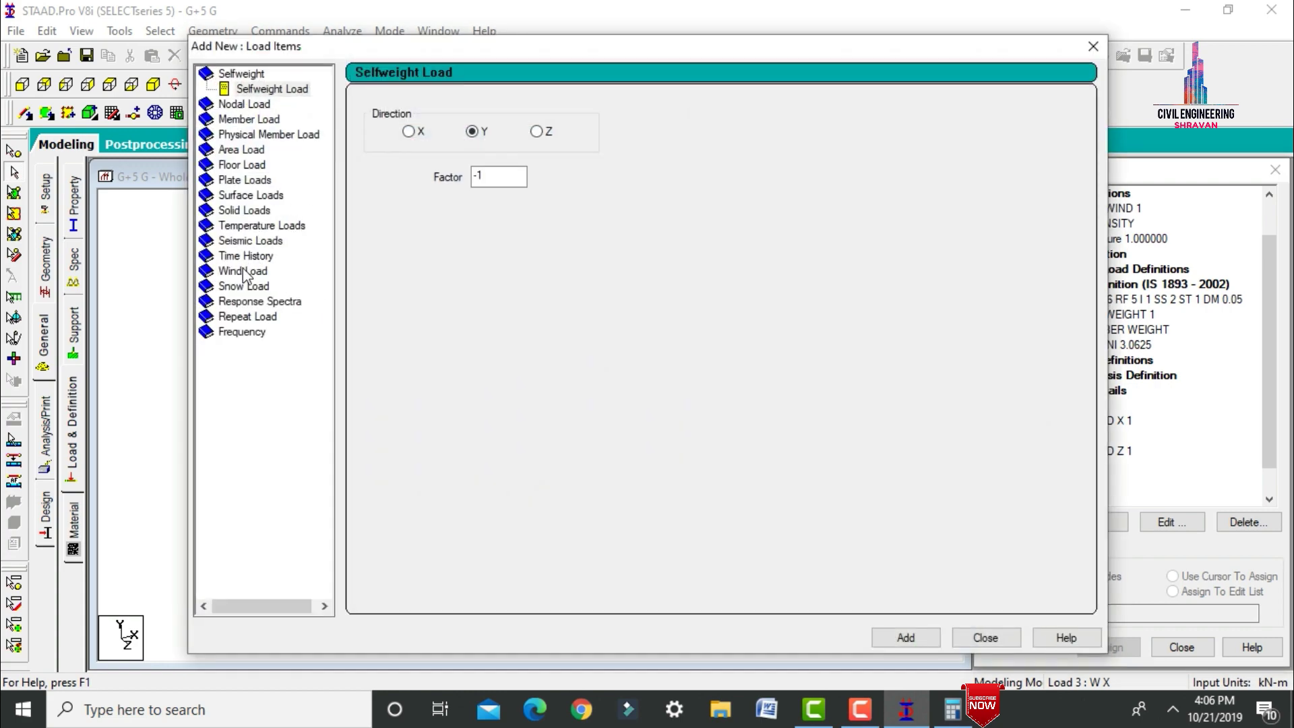
left_click(244, 272)
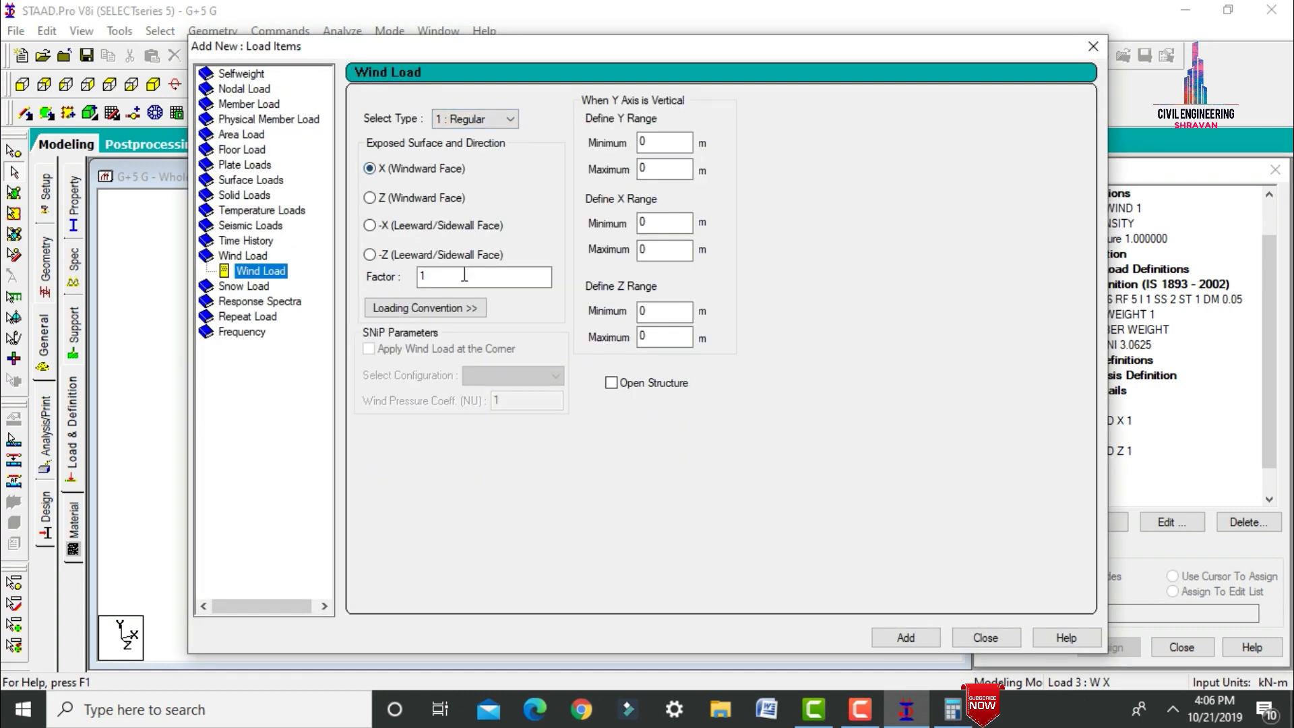
left_click(904, 639)
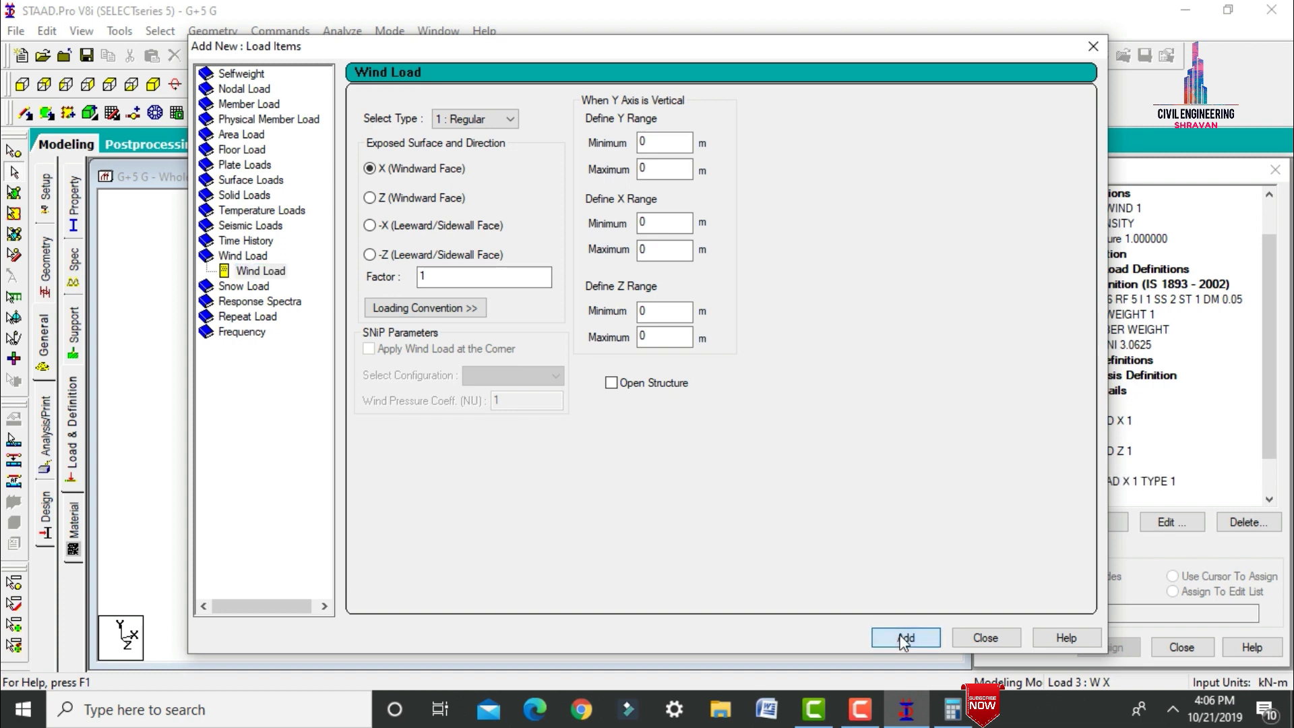
left_click_drag(529, 275, 234, 276)
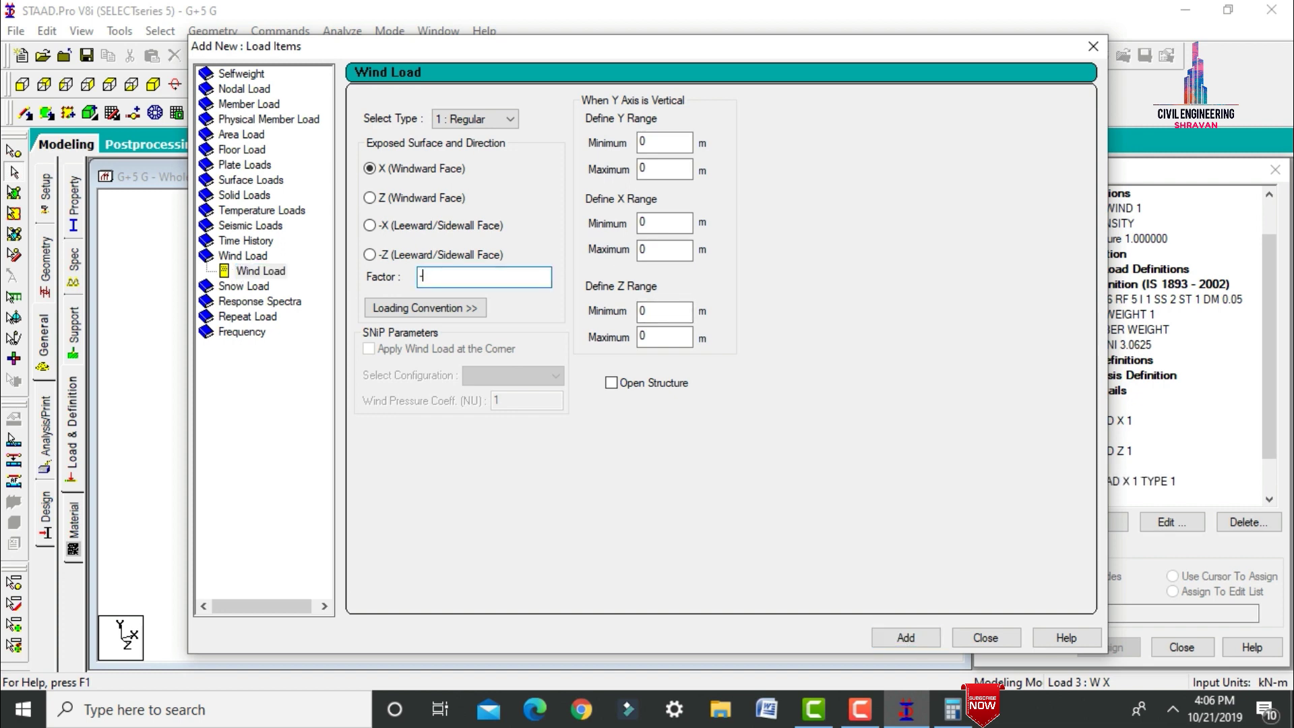
key("Return")
left_click(1094, 46)
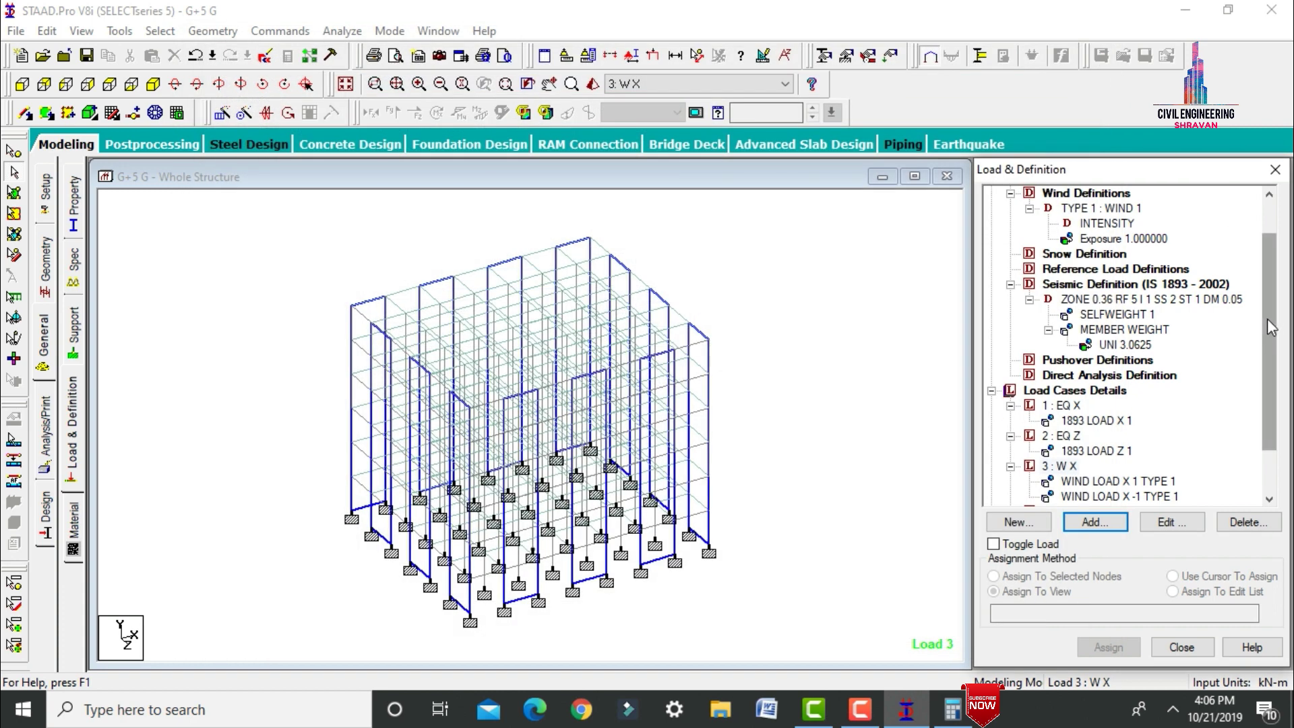
Step: Add two type 1 wind loads on the Z windward face to load case W Z, with factors 1 and -1
left_click_drag(1271, 331, 1270, 371)
left_click(1063, 453)
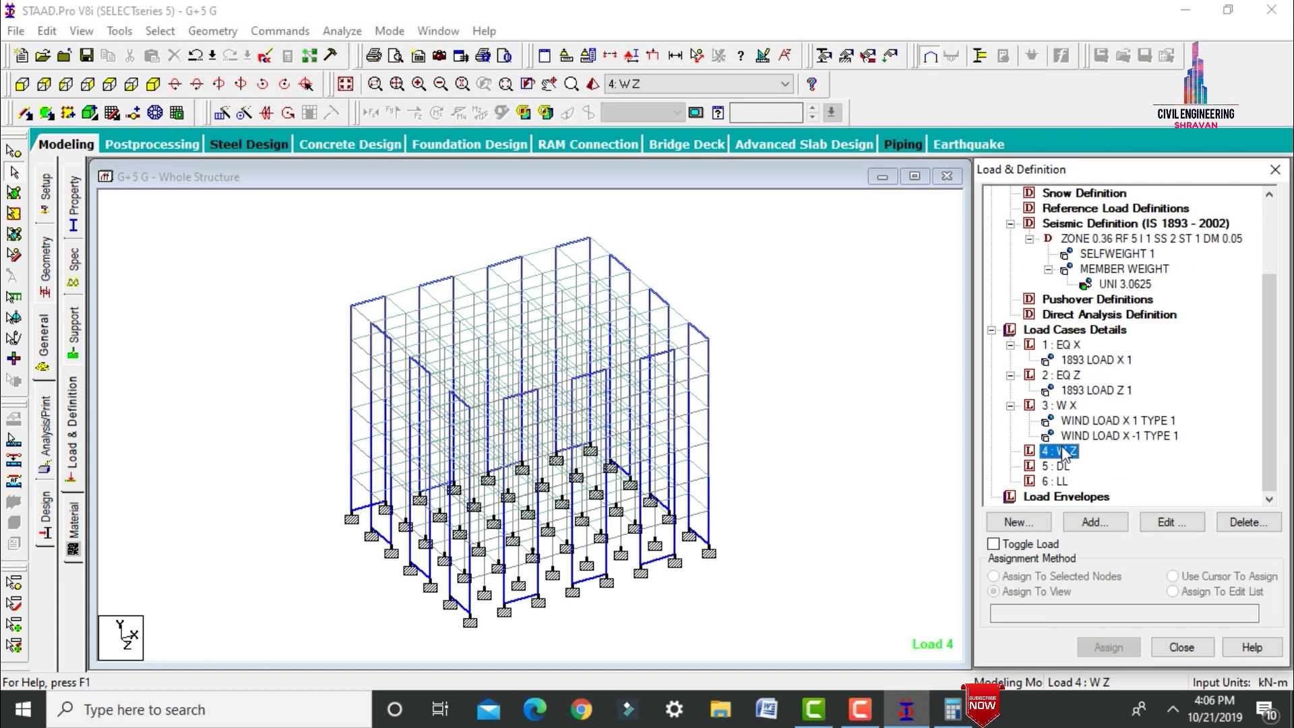
left_click(1093, 522)
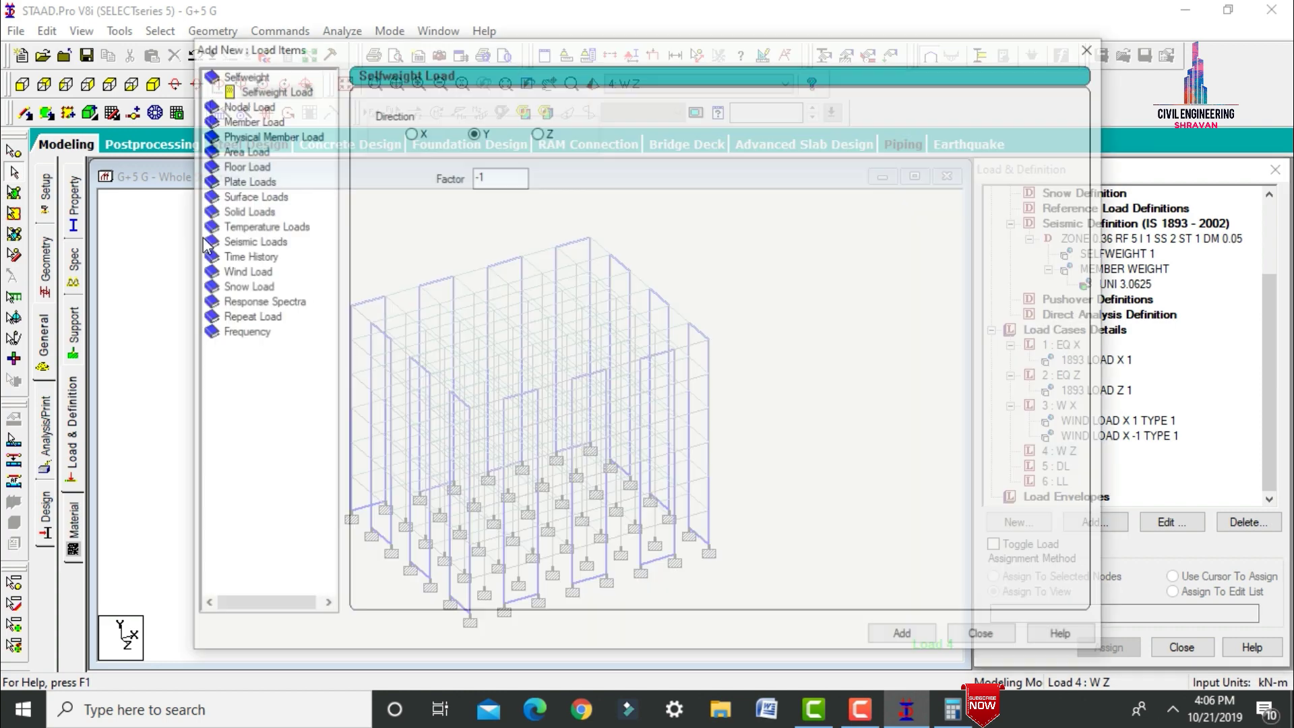
left_click(244, 273)
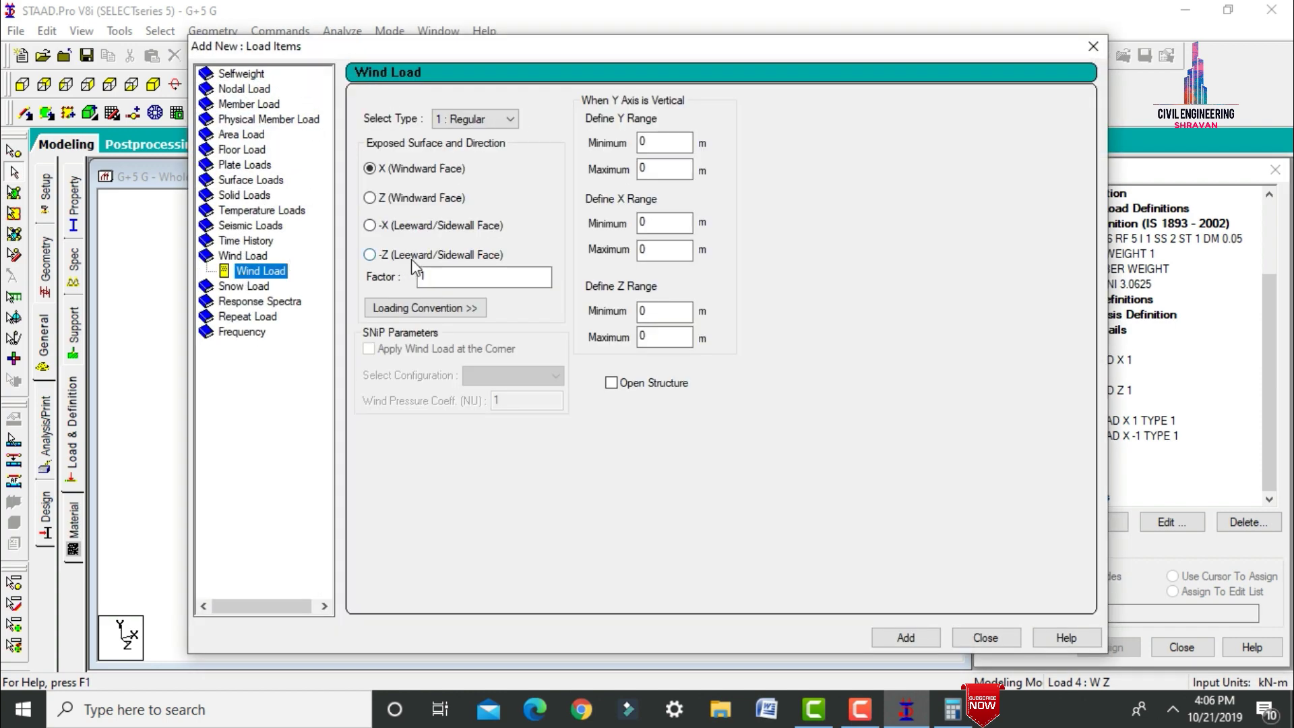
left_click(370, 198)
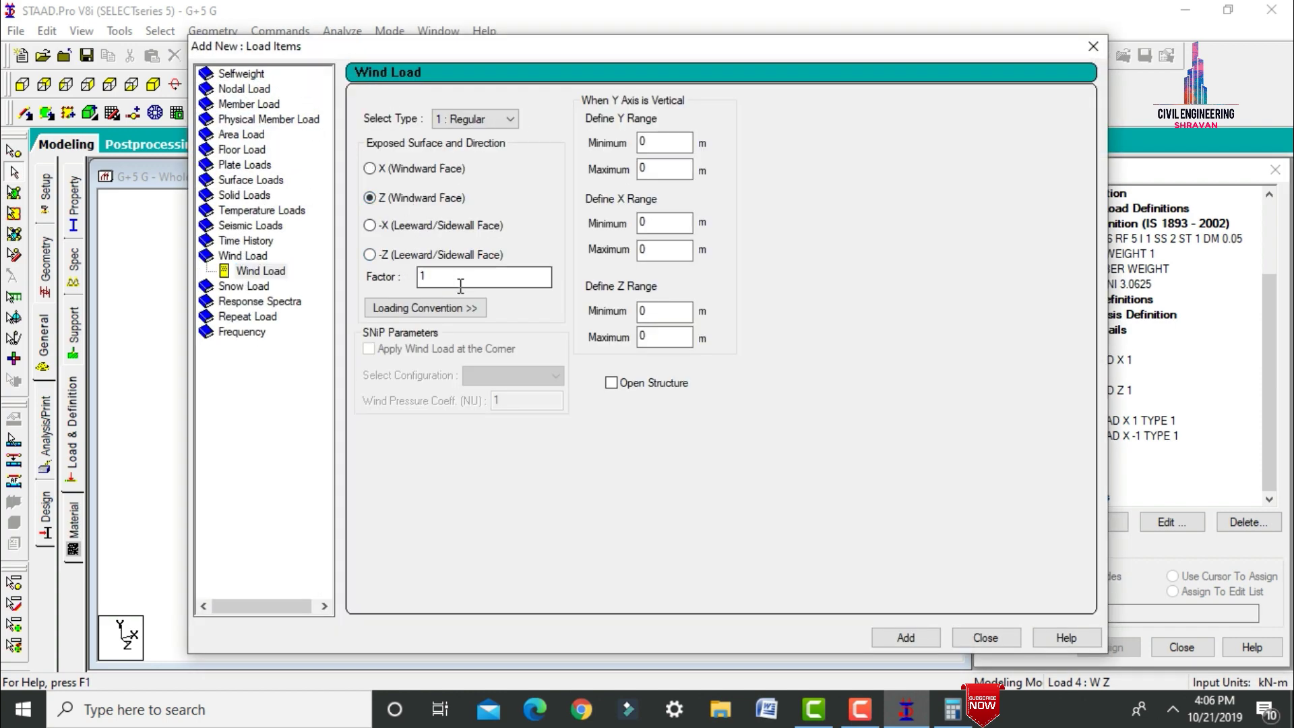
left_click(902, 639)
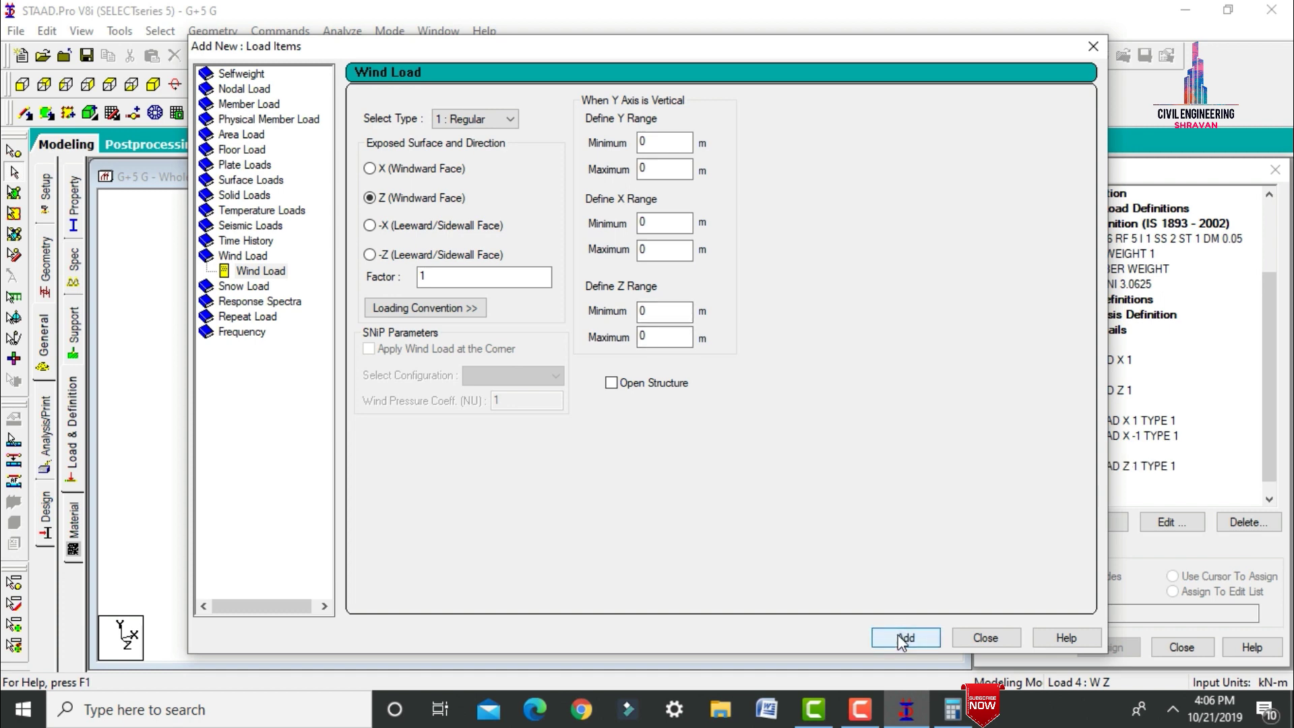
double_click(489, 273)
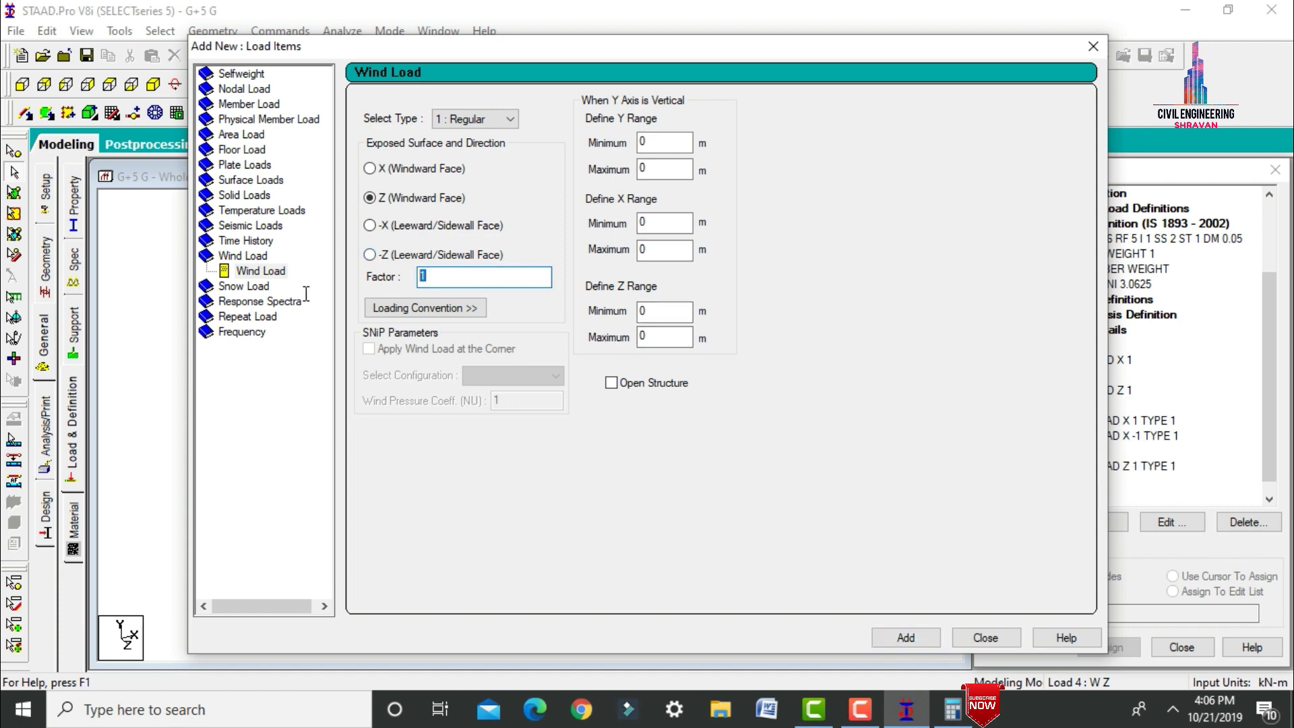
key("Return")
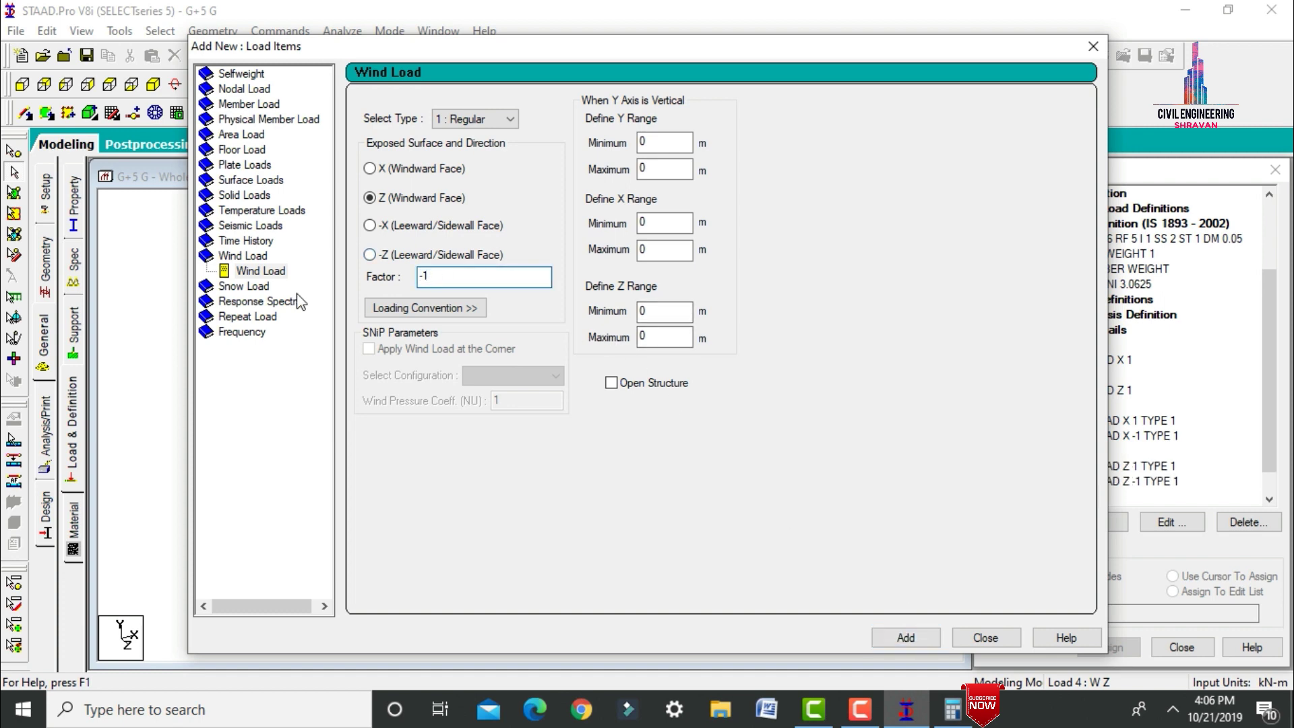
left_click(984, 637)
Step: Add a selfweight load in the Y direction with factor -1 to load case DL
left_click_drag(1279, 455, 1279, 475)
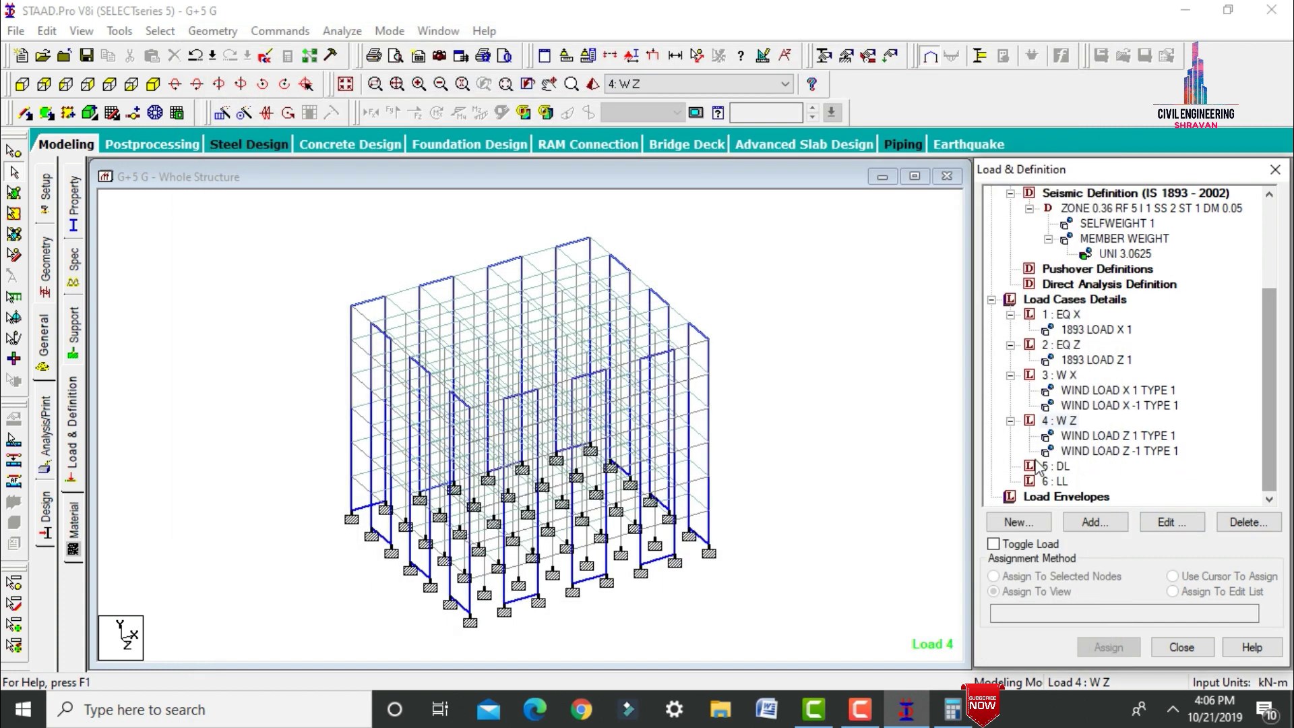
left_click(1056, 467)
left_click(1095, 522)
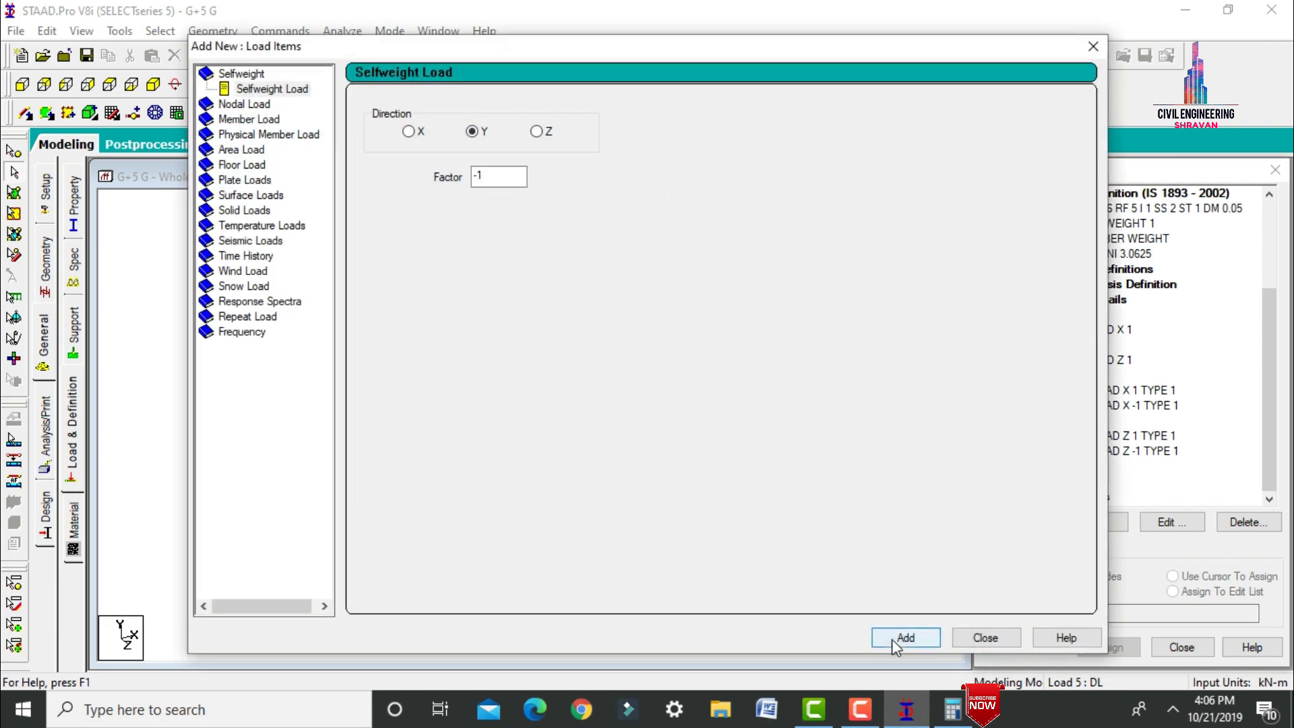
left_click(892, 638)
left_click(986, 637)
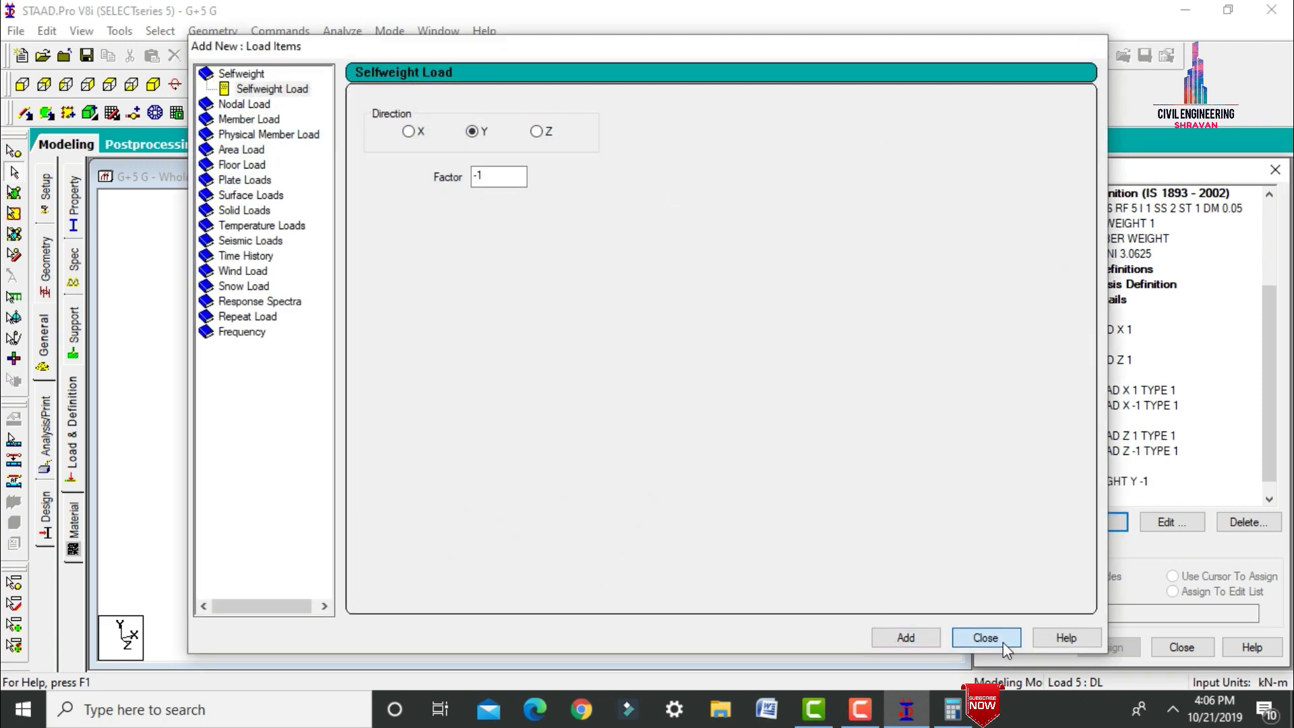
Step: Add a Global Y floor load of -2.5 kN/m2 over the Y range 3 to 18 m to load case LL and display it
left_click(1052, 498)
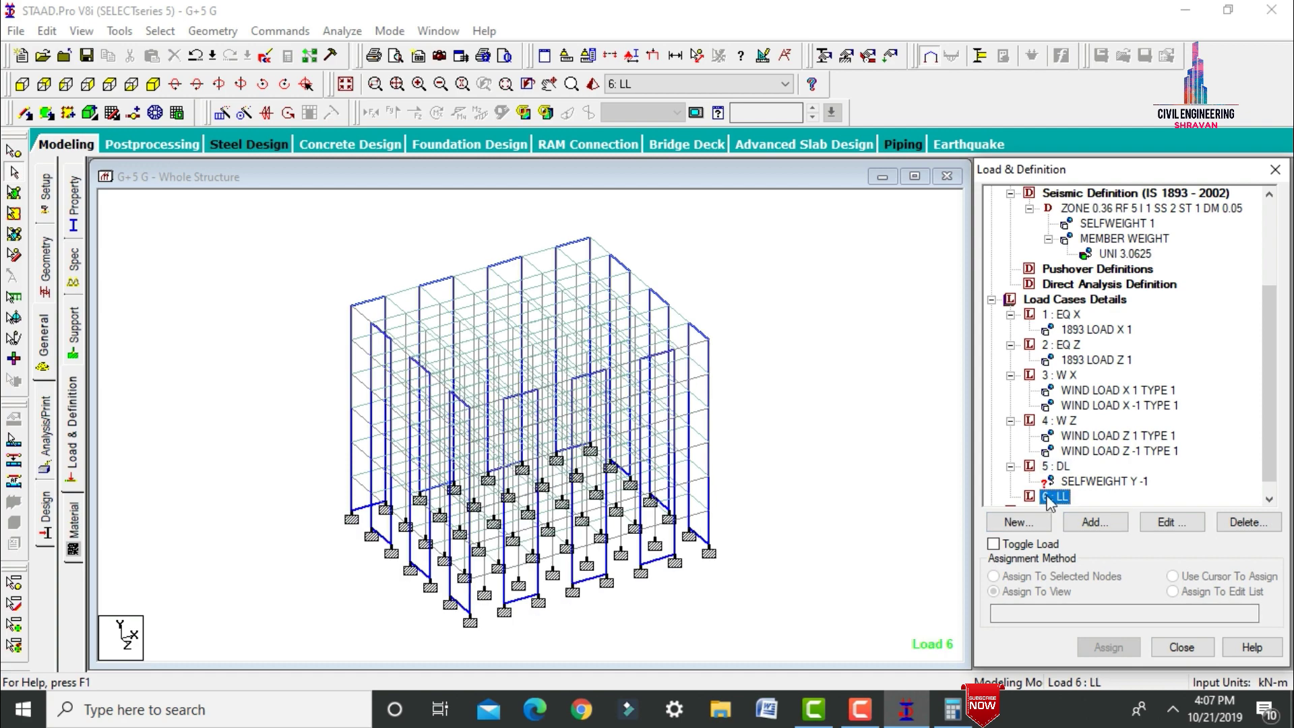
left_click(1089, 522)
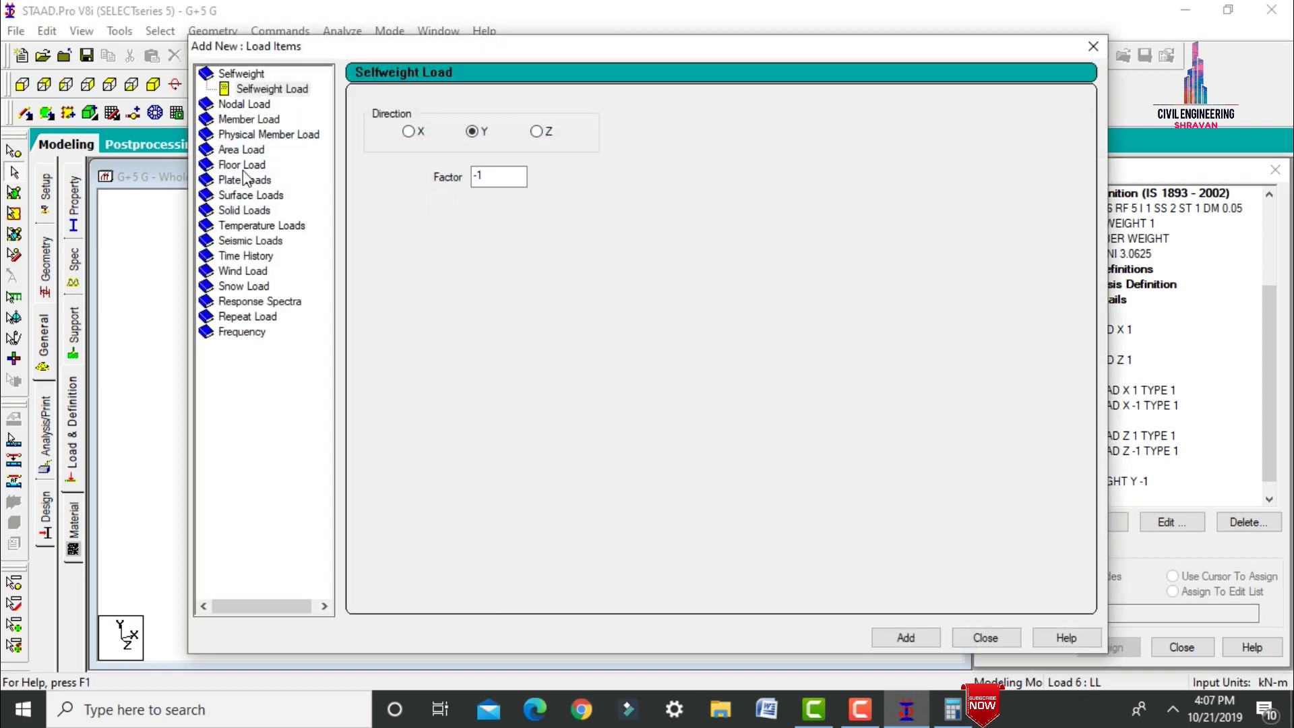
left_click(240, 165)
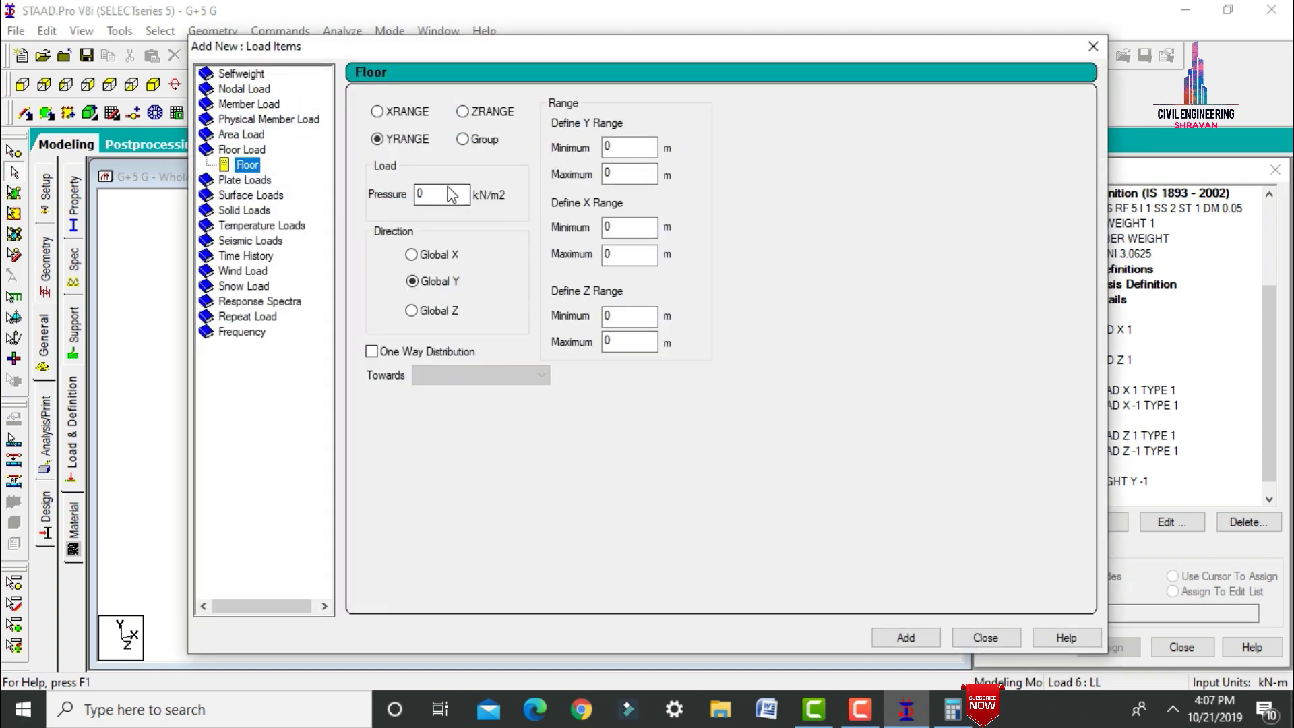
left_click(418, 195)
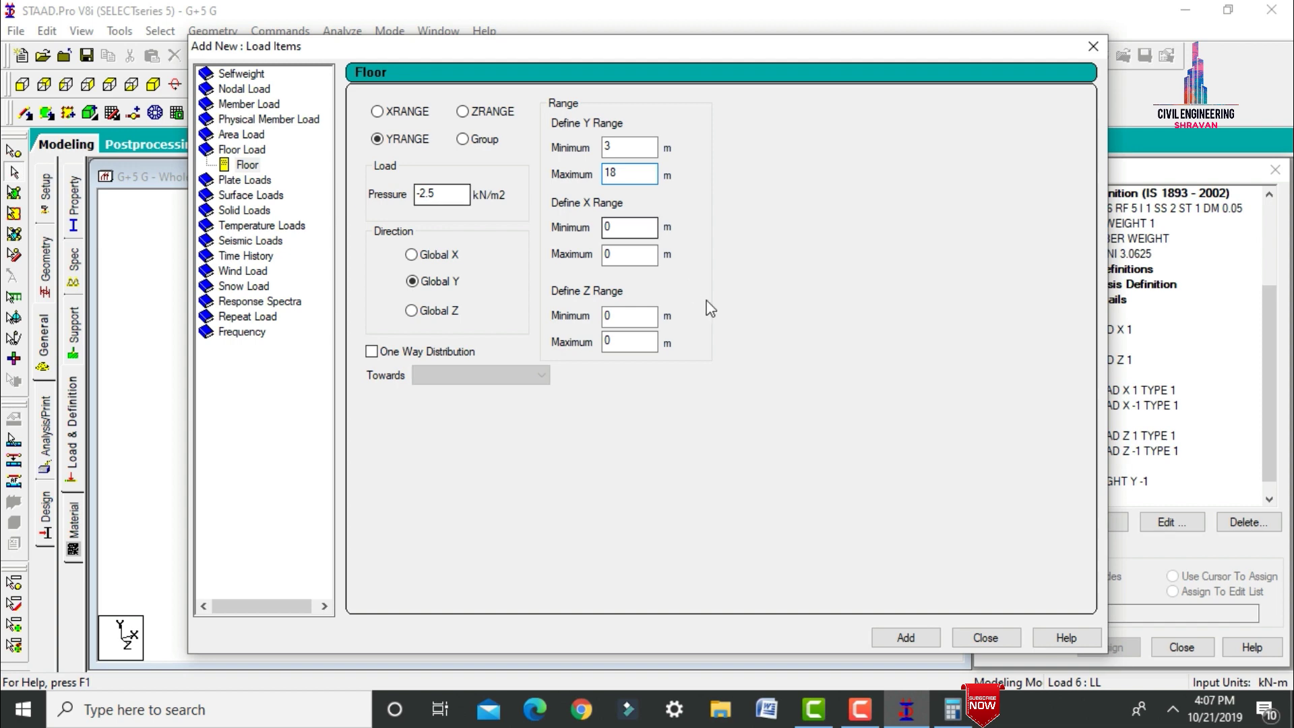
left_click(937, 646)
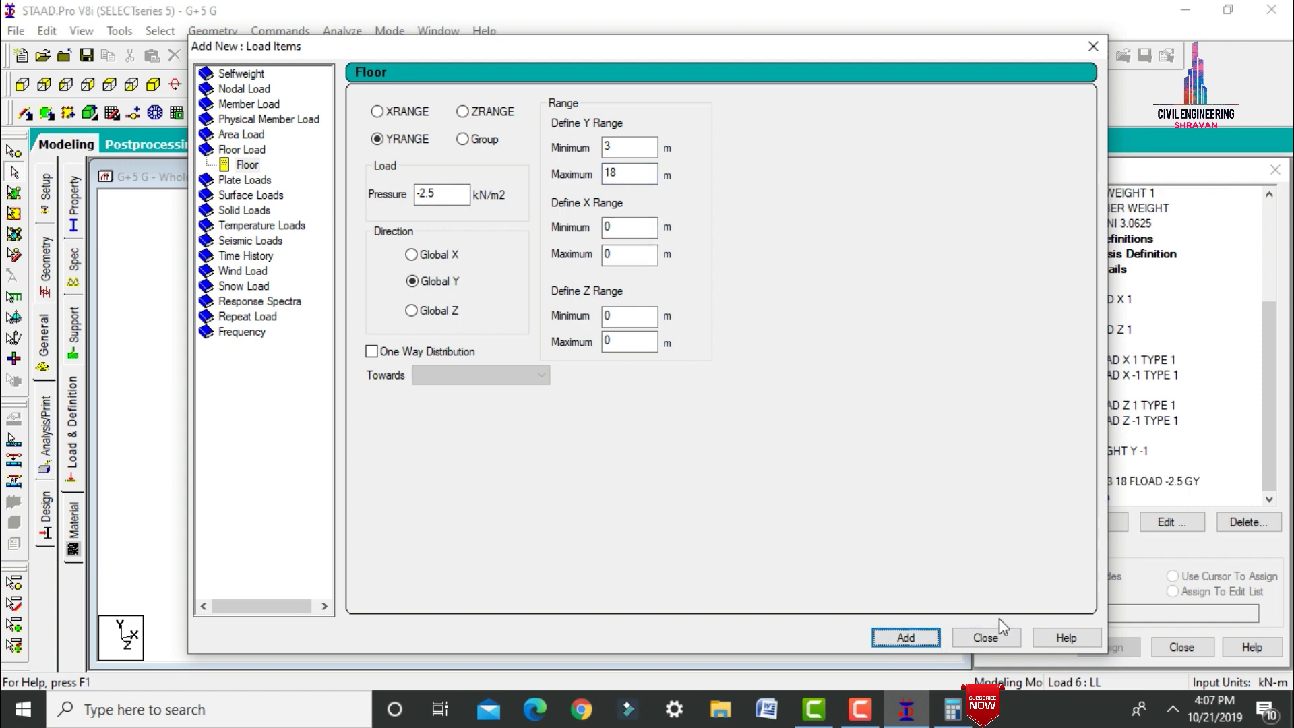
left_click(988, 637)
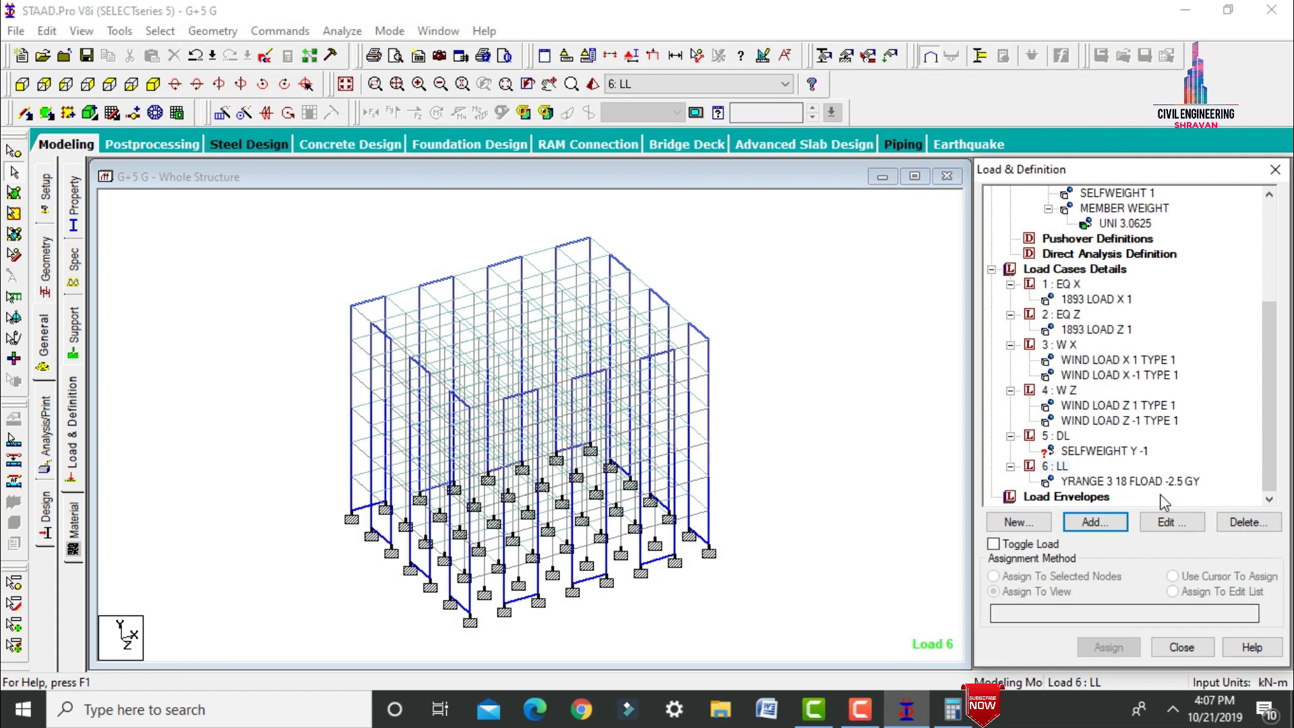
left_click(1139, 482)
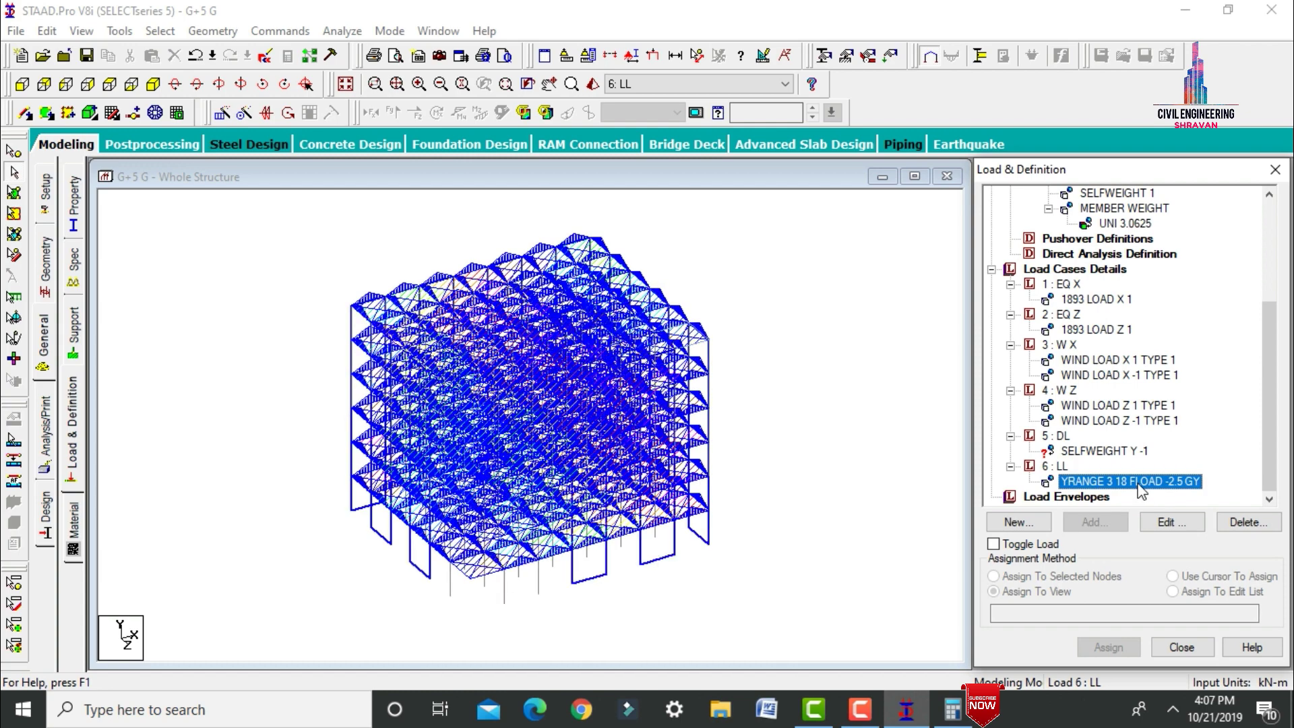
Step: Assign the DL selfweight load to all members in view
left_click(1101, 452)
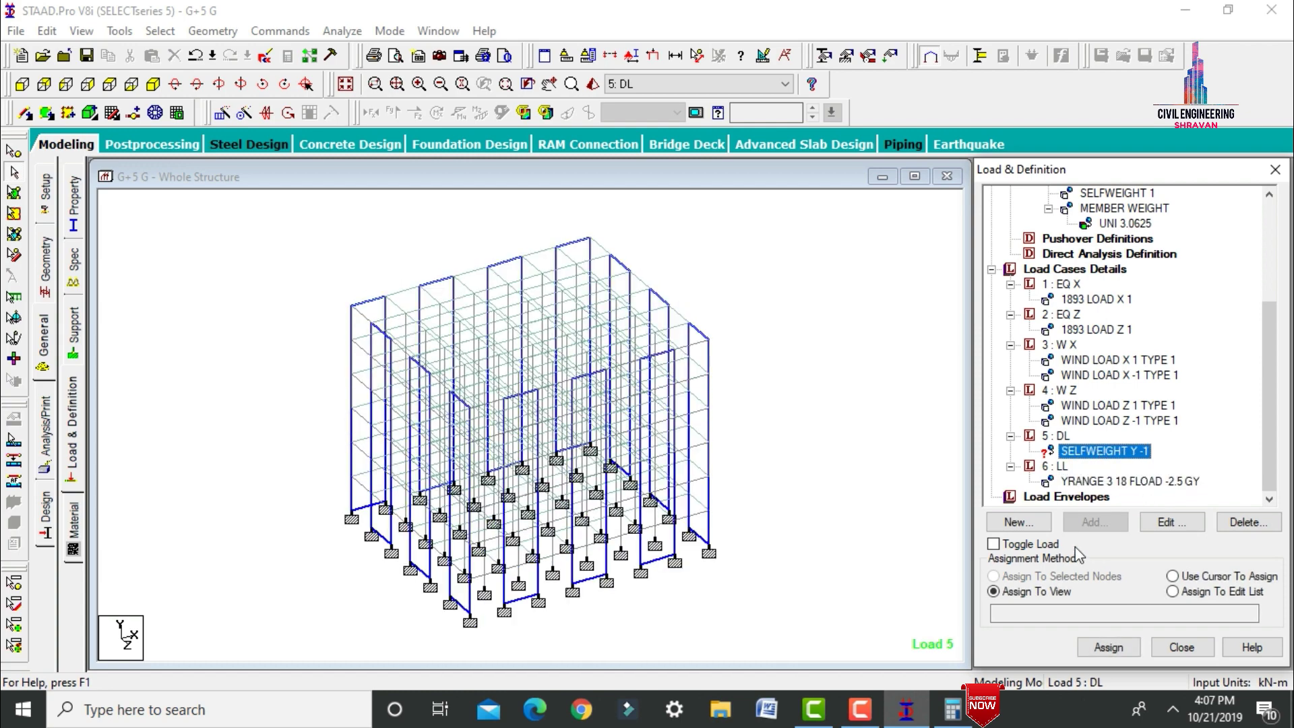
left_click(1109, 647)
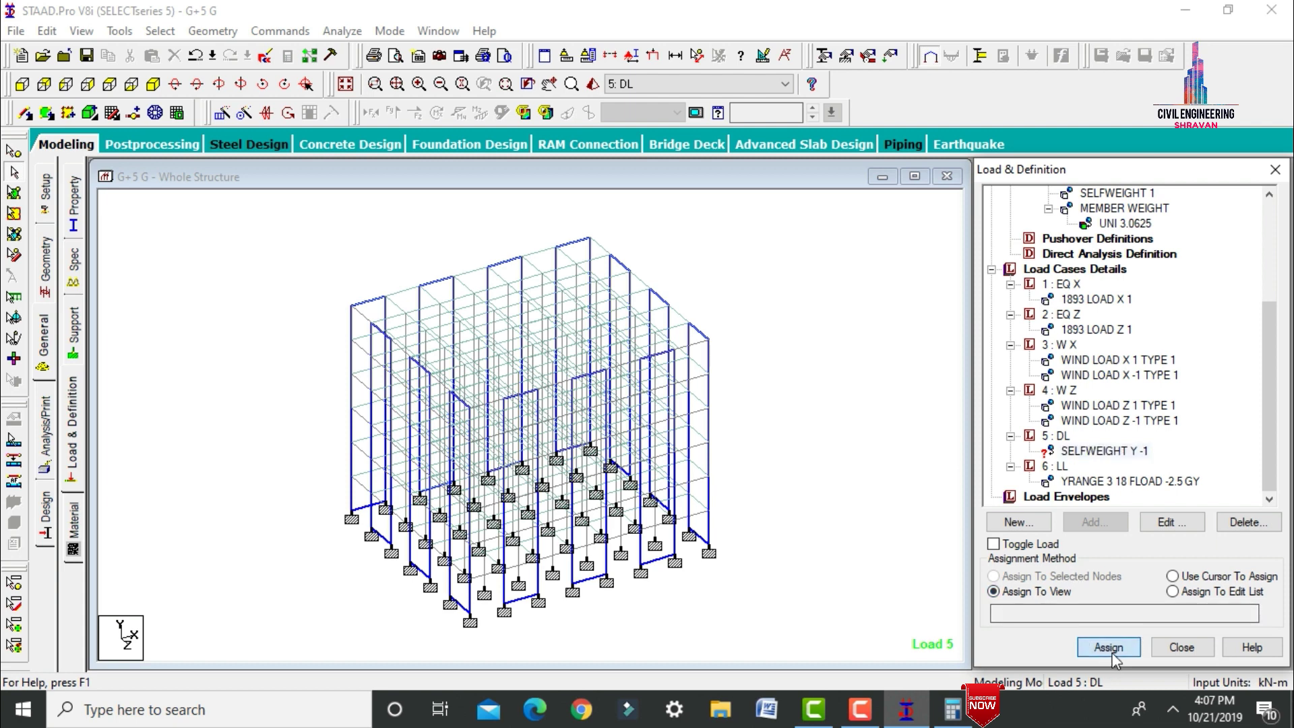
left_click(1165, 464)
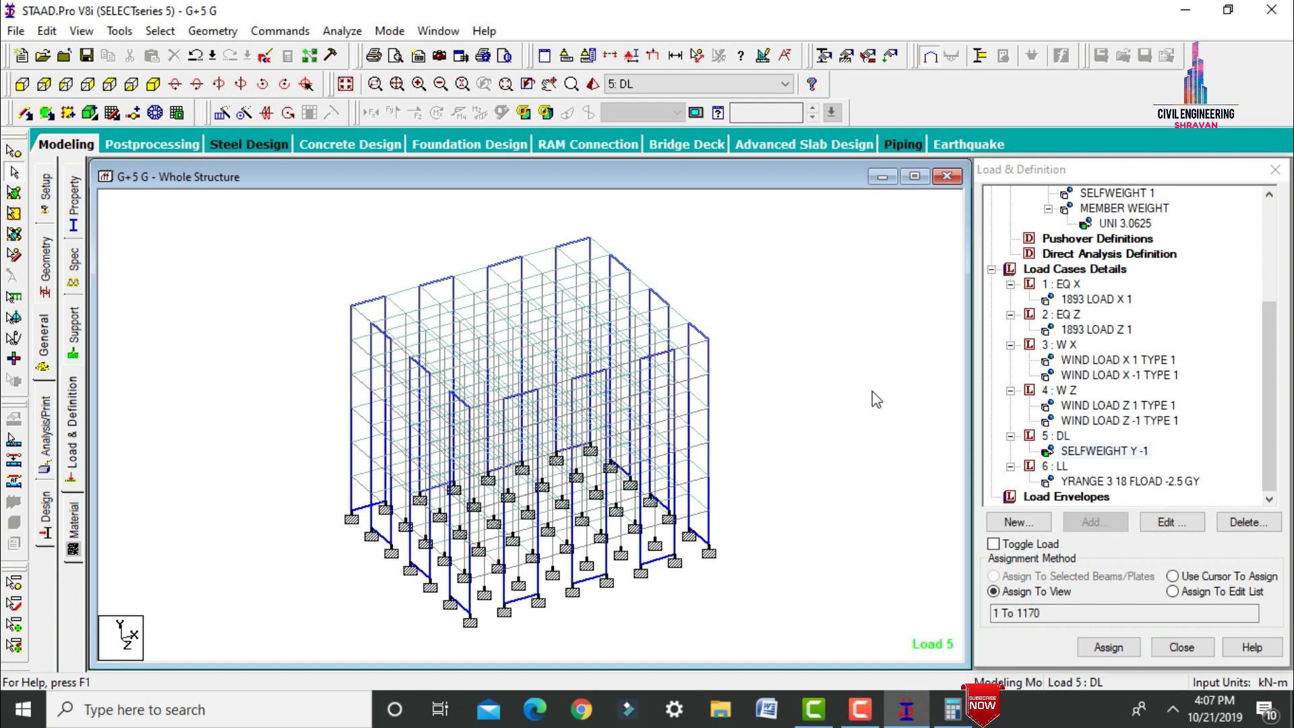
Step: Generate automatic load combinations from the Indian Code for the Genral_Structures category and add all of them to the load cases
left_click(1047, 271)
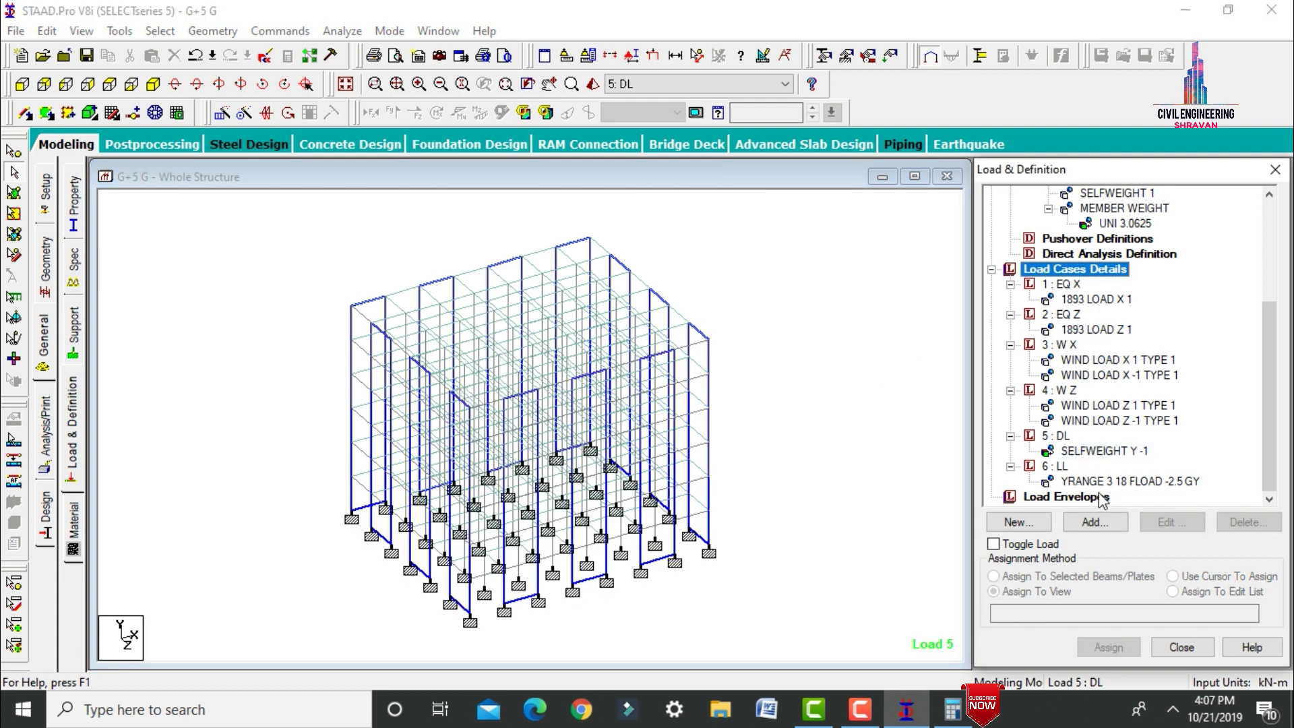
left_click(1095, 523)
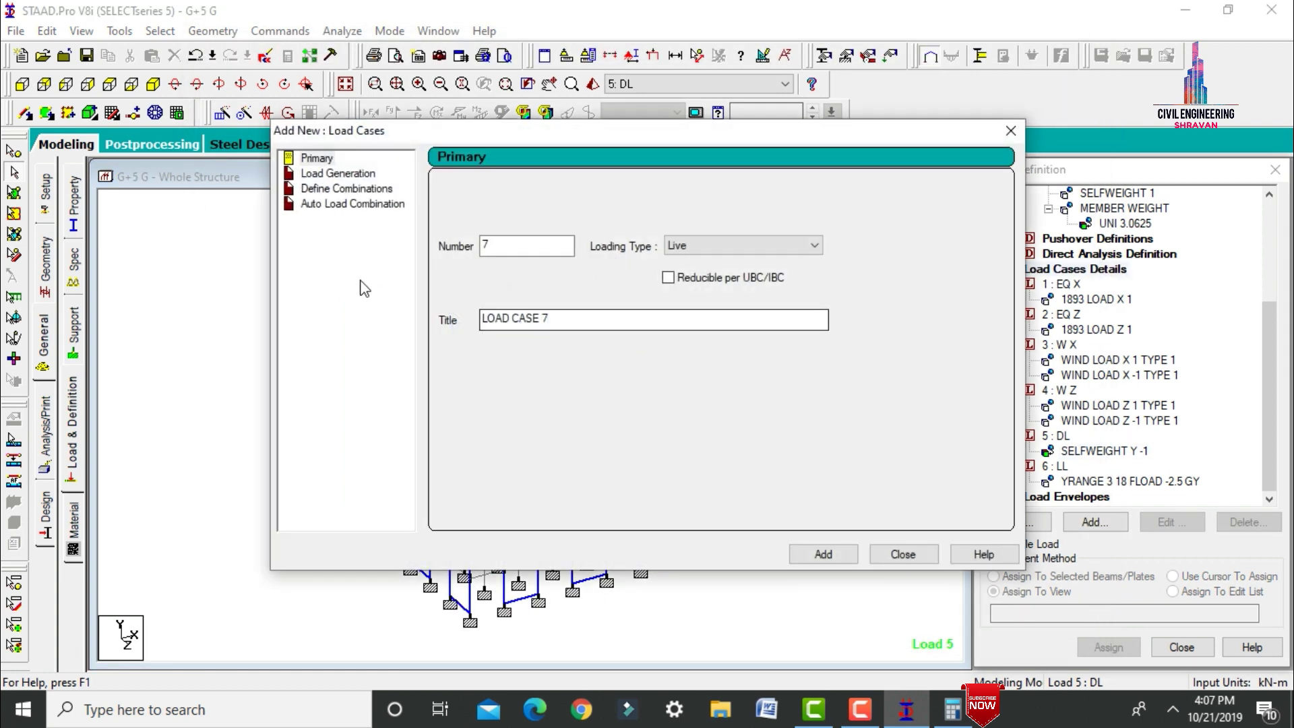
left_click(351, 204)
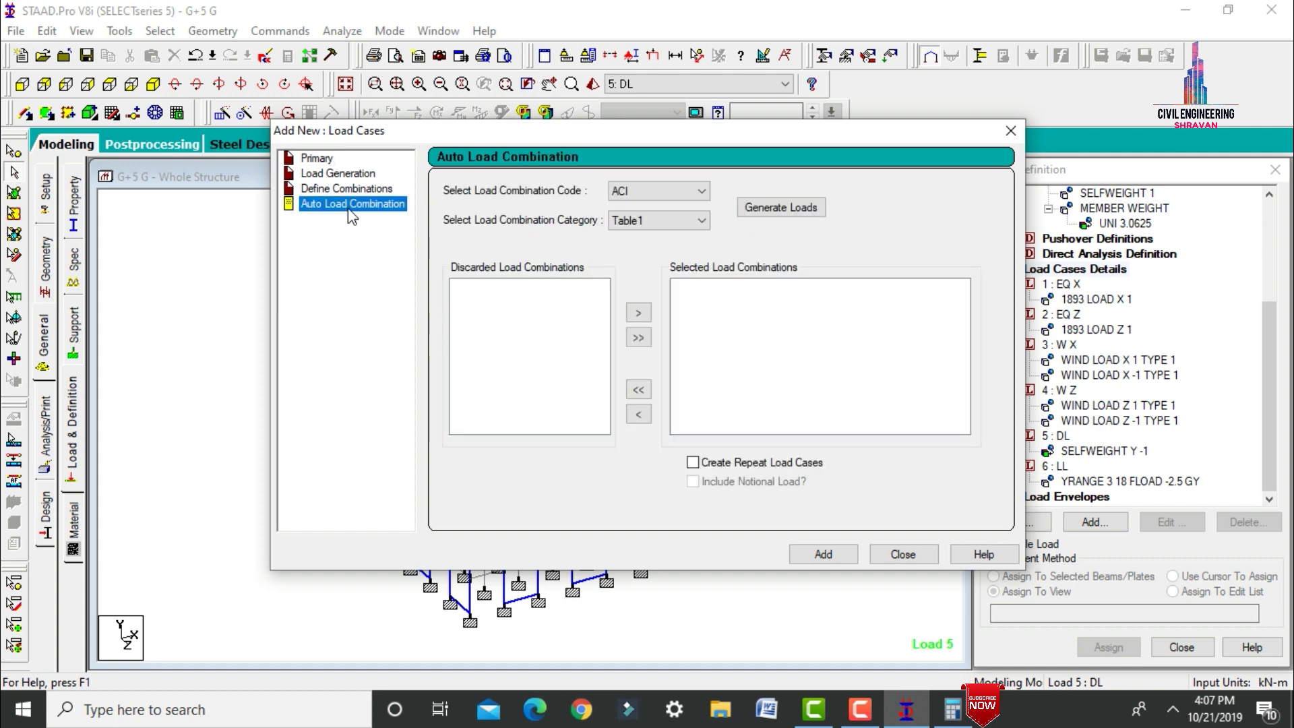
left_click(658, 193)
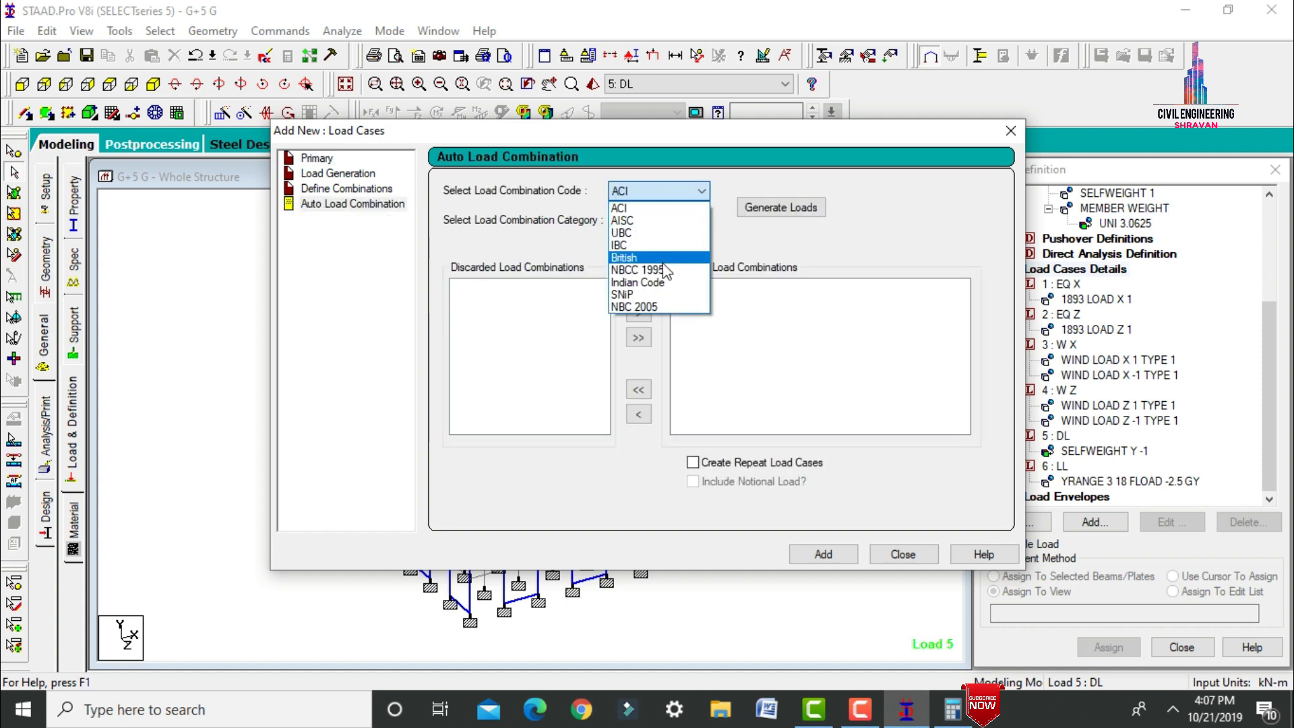
left_click(664, 283)
left_click(817, 210)
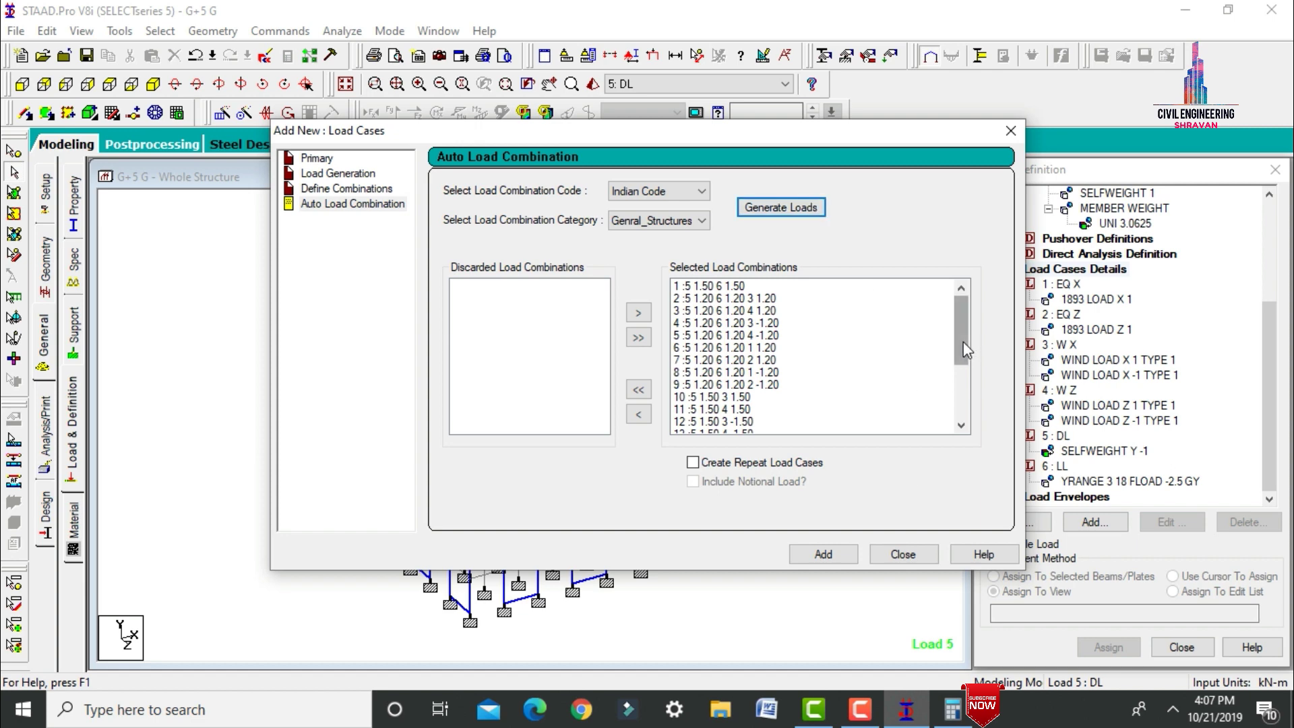
left_click_drag(968, 349, 960, 300)
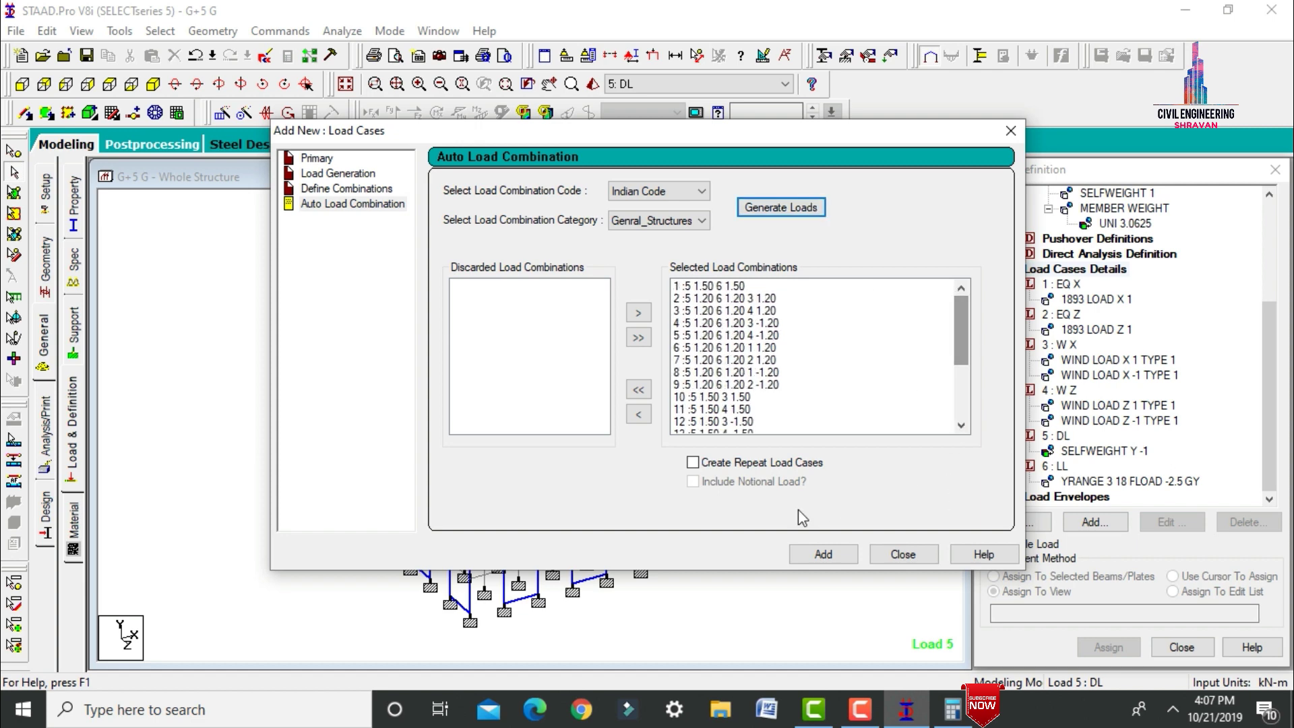
left_click(844, 556)
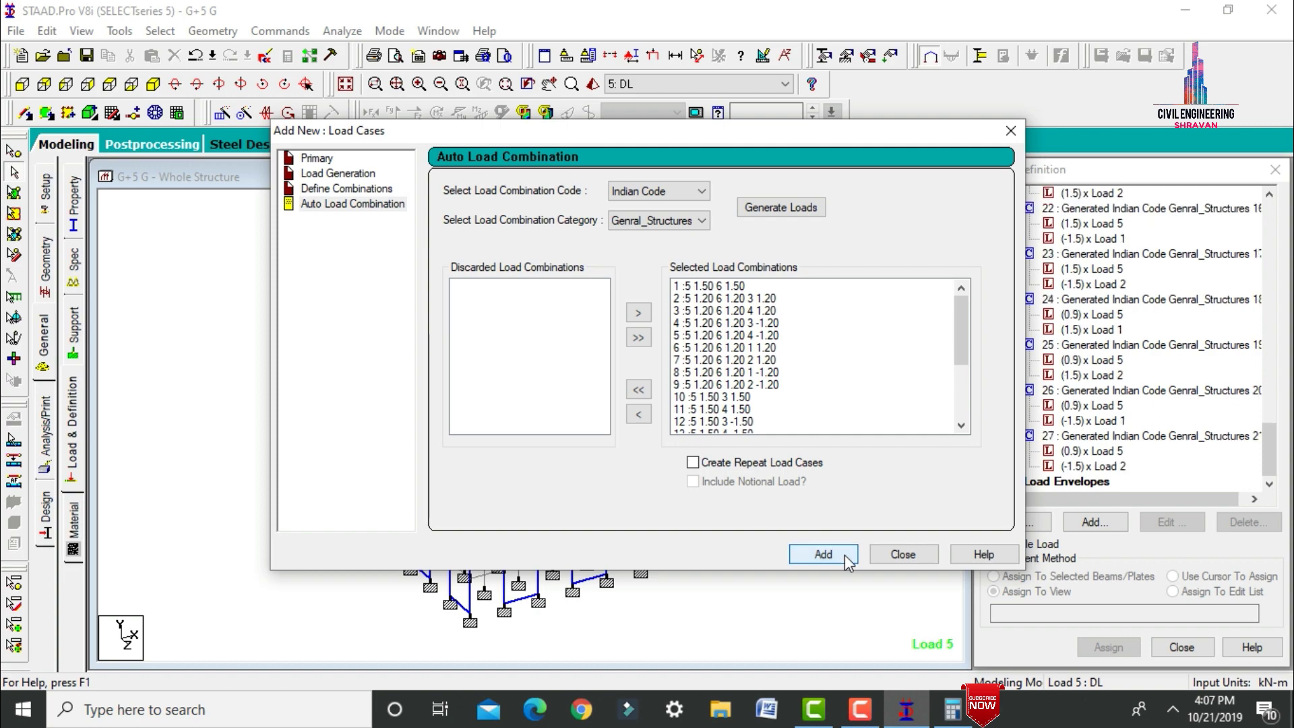
left_click(907, 552)
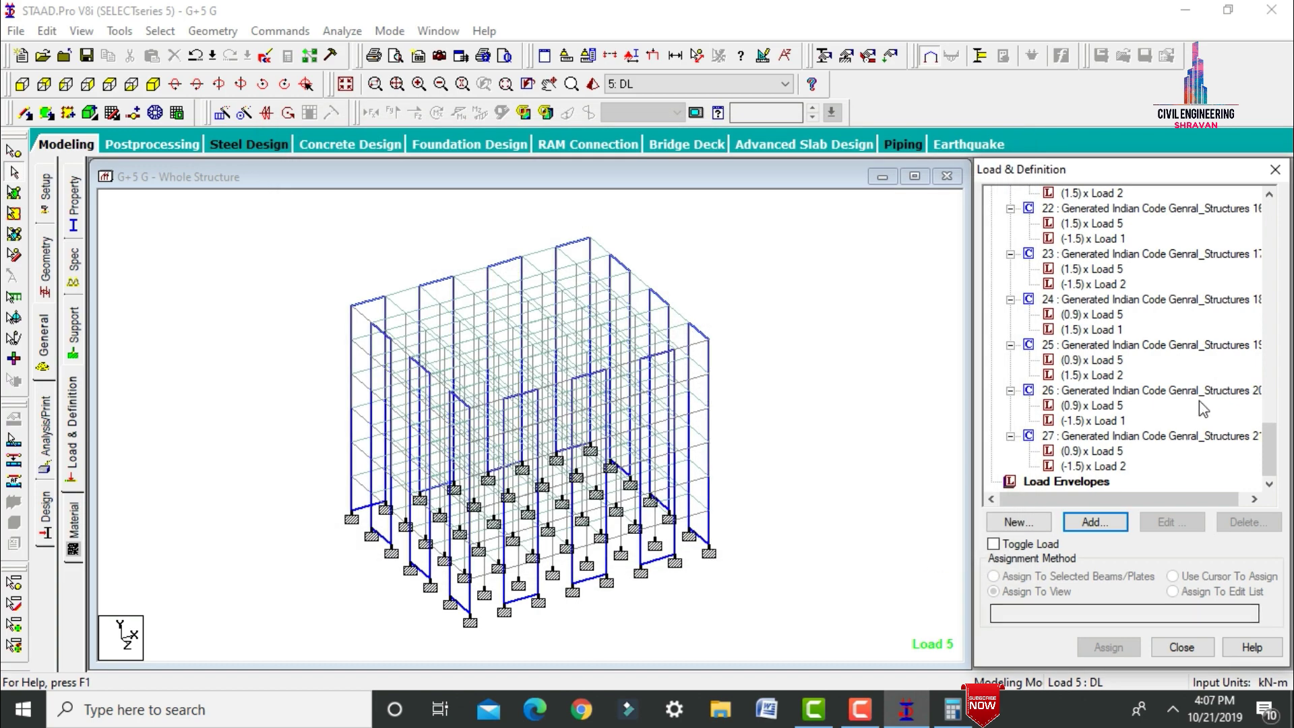
Step: Assign the CONCRETE material to all members in view
left_click(72, 536)
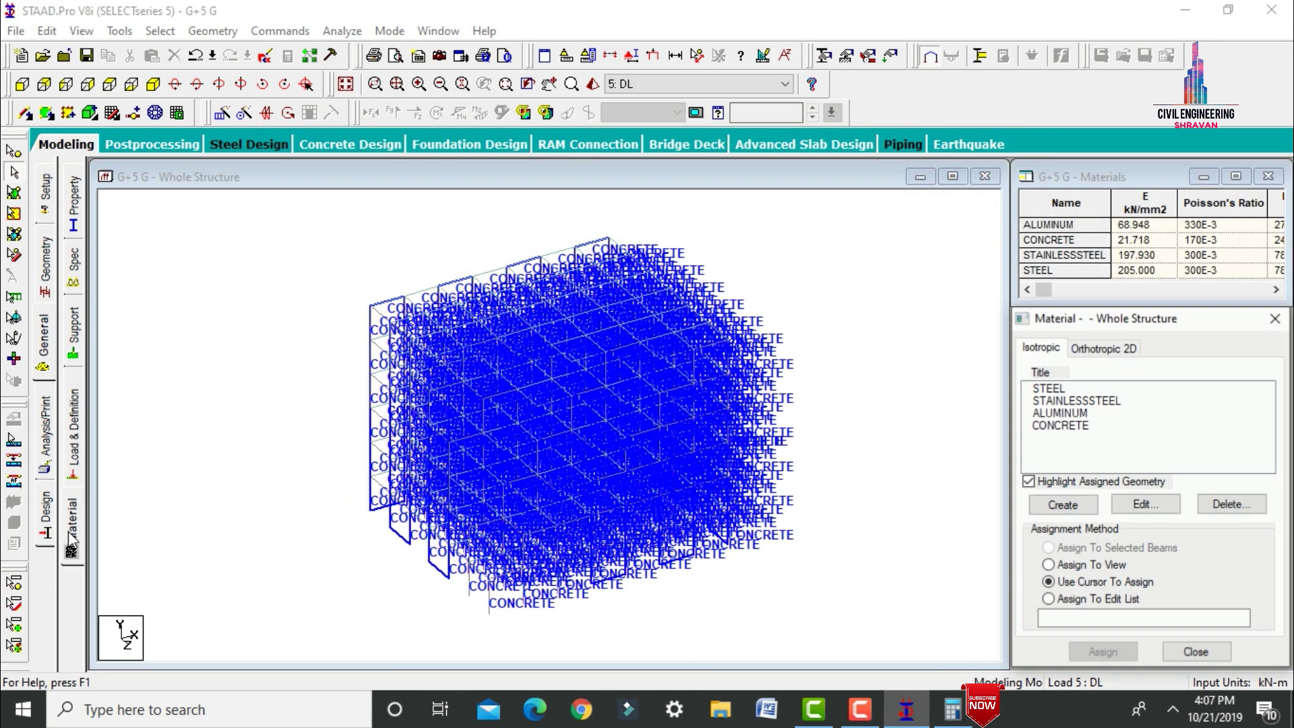
left_click(1075, 425)
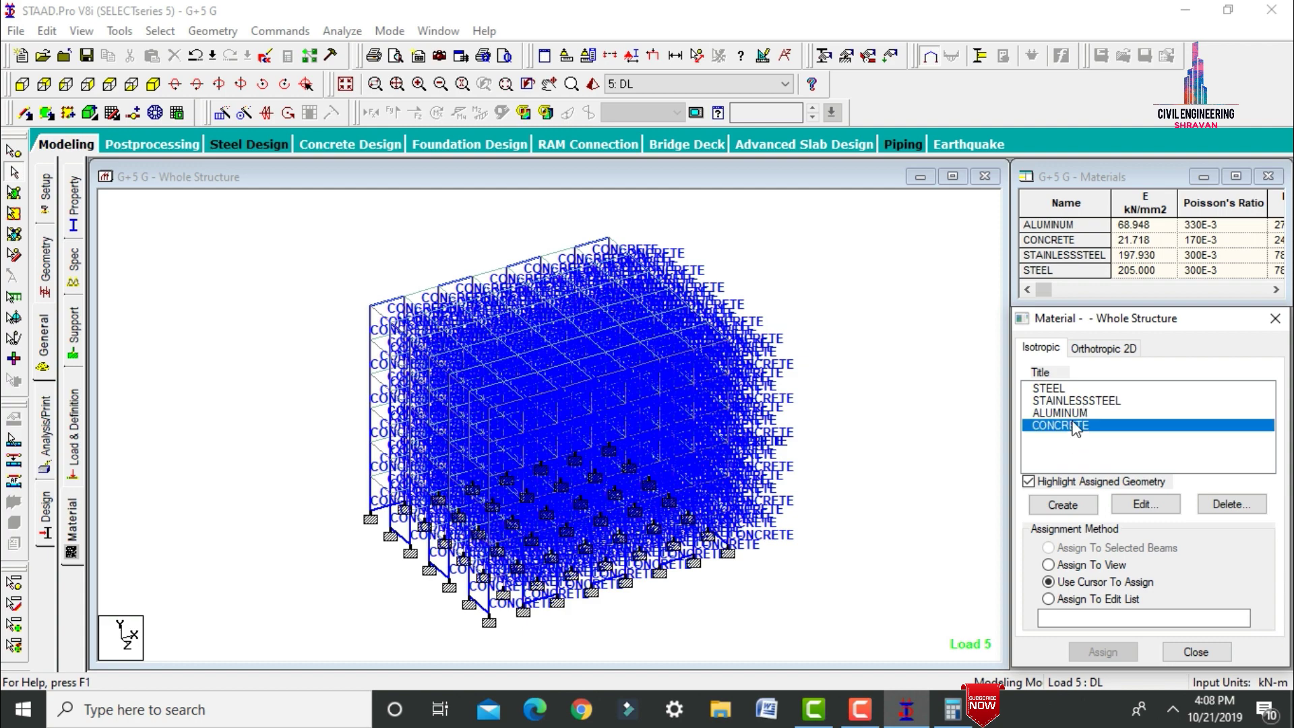
left_click(1082, 568)
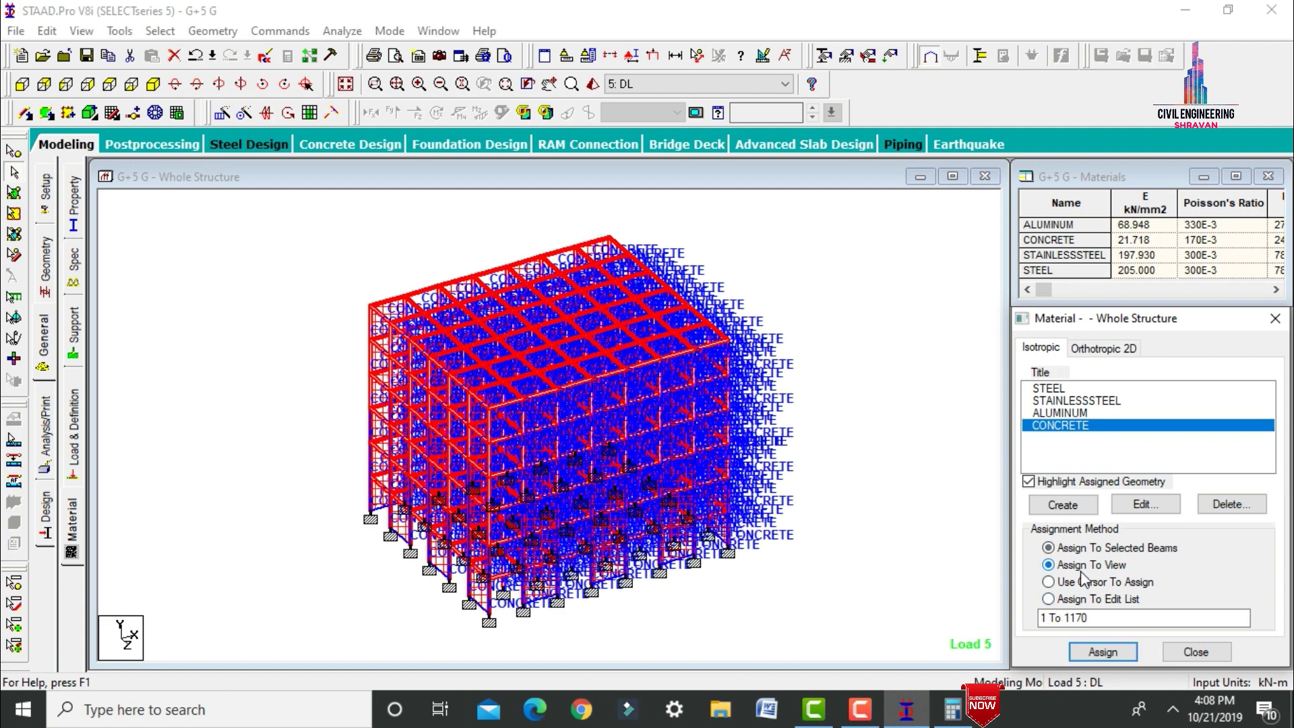
left_click(1106, 657)
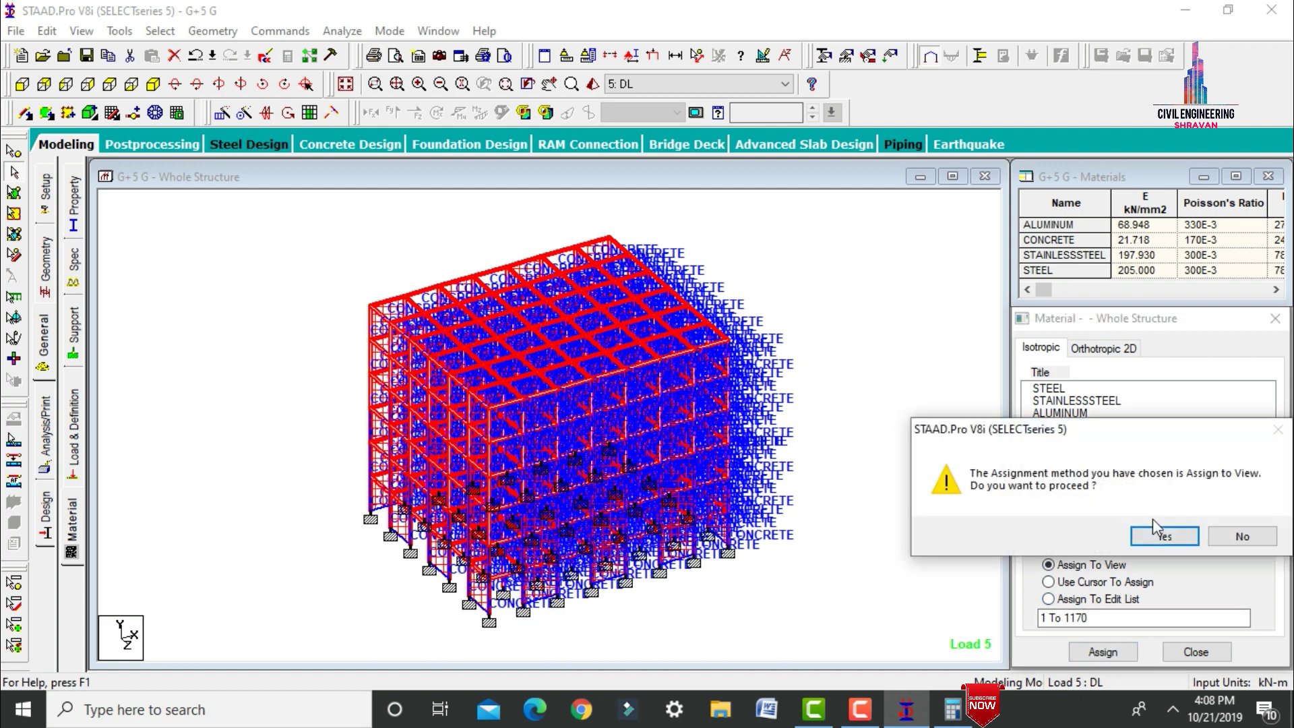
left_click(1155, 527)
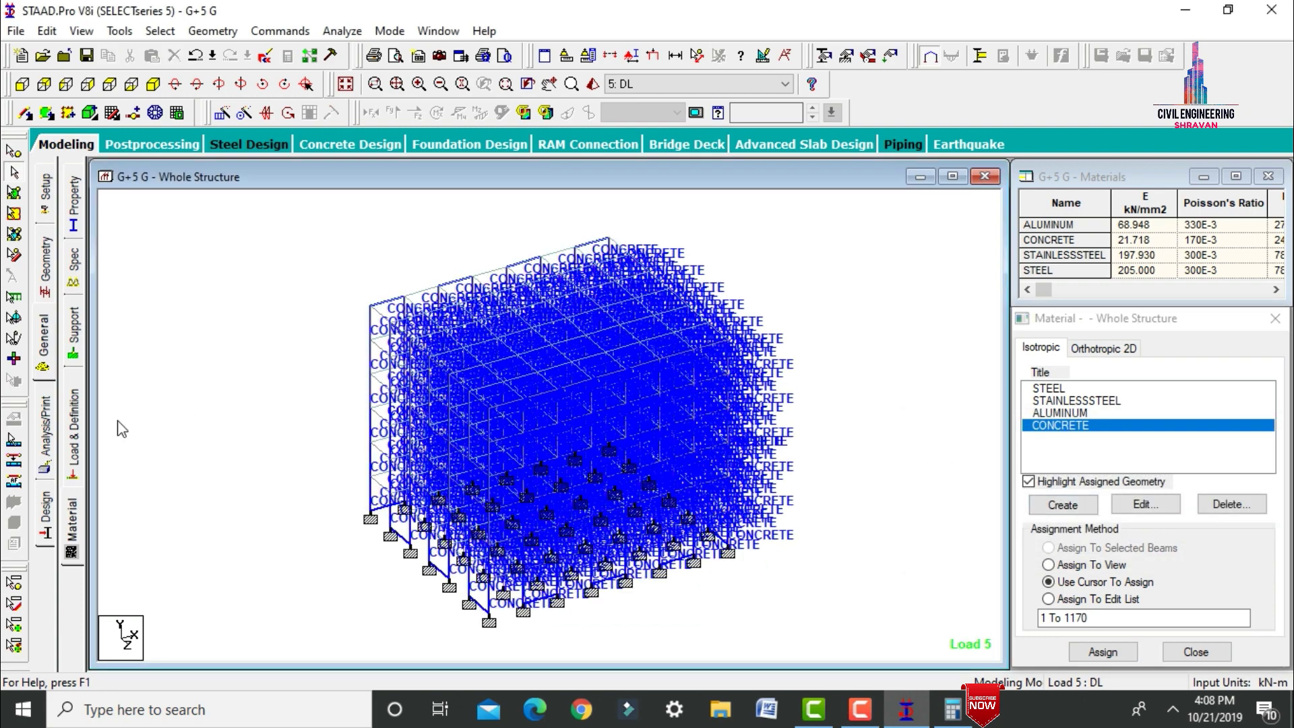
Step: Add a Perform Analysis command with the No Print option
left_click(42, 423)
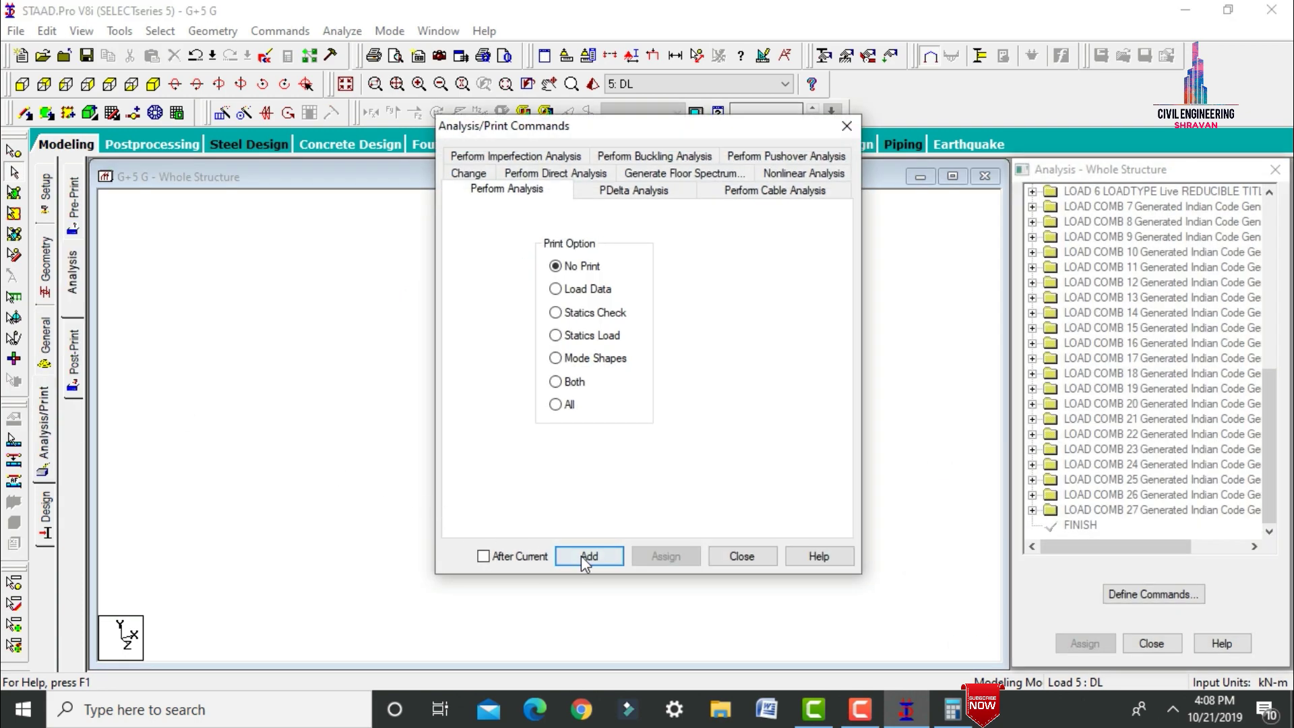
left_click(583, 556)
left_click(748, 556)
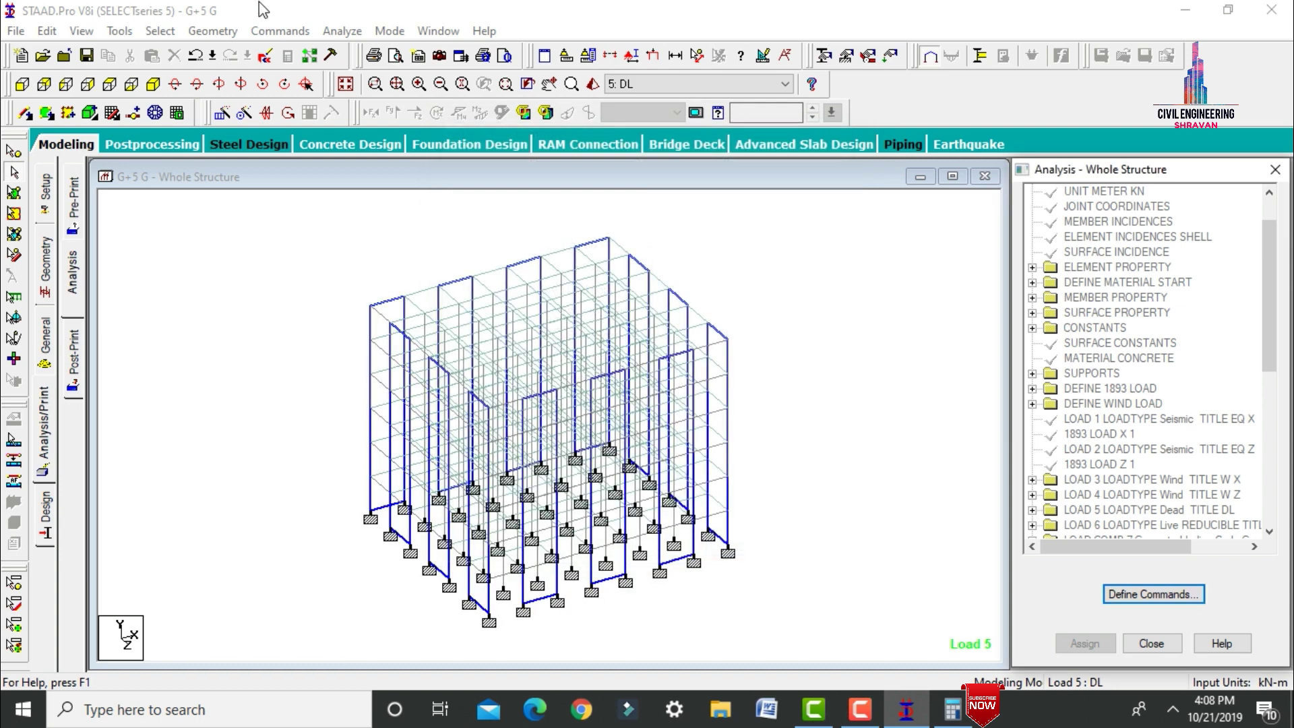
Step: Run the analysis, saving the modified structure first
left_click(343, 38)
left_click(355, 54)
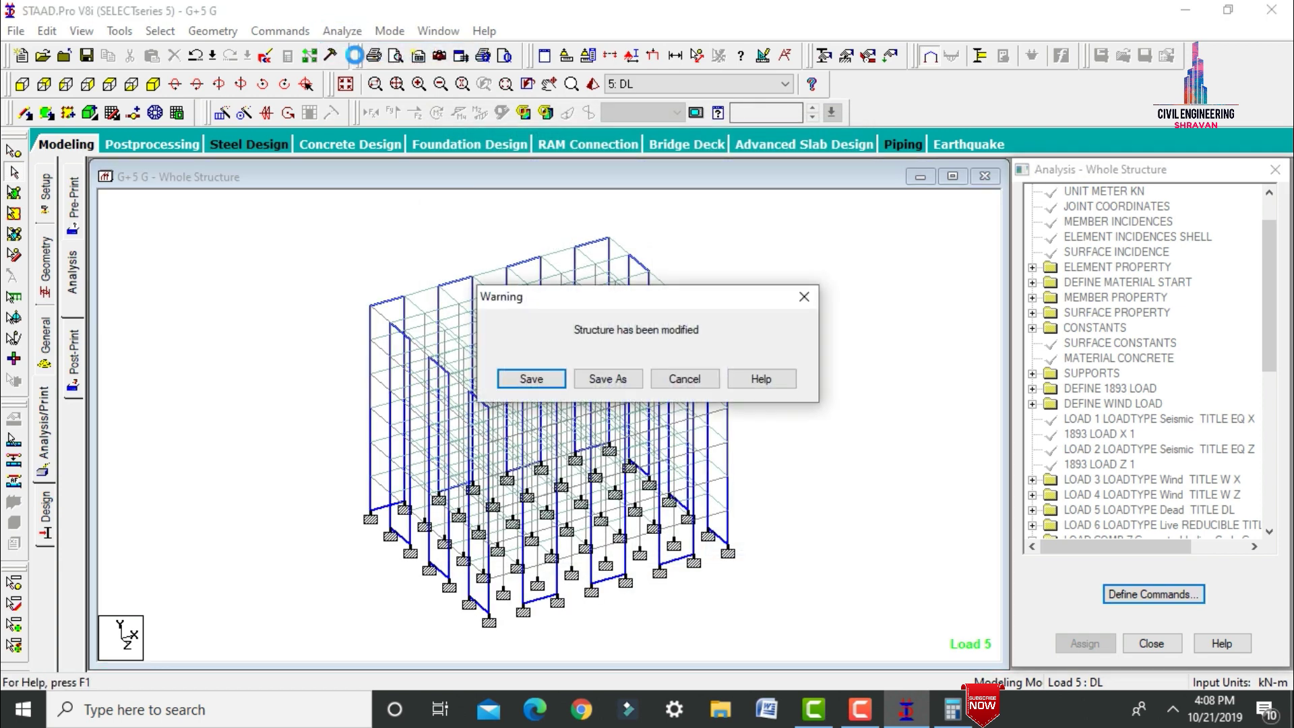
key("Return")
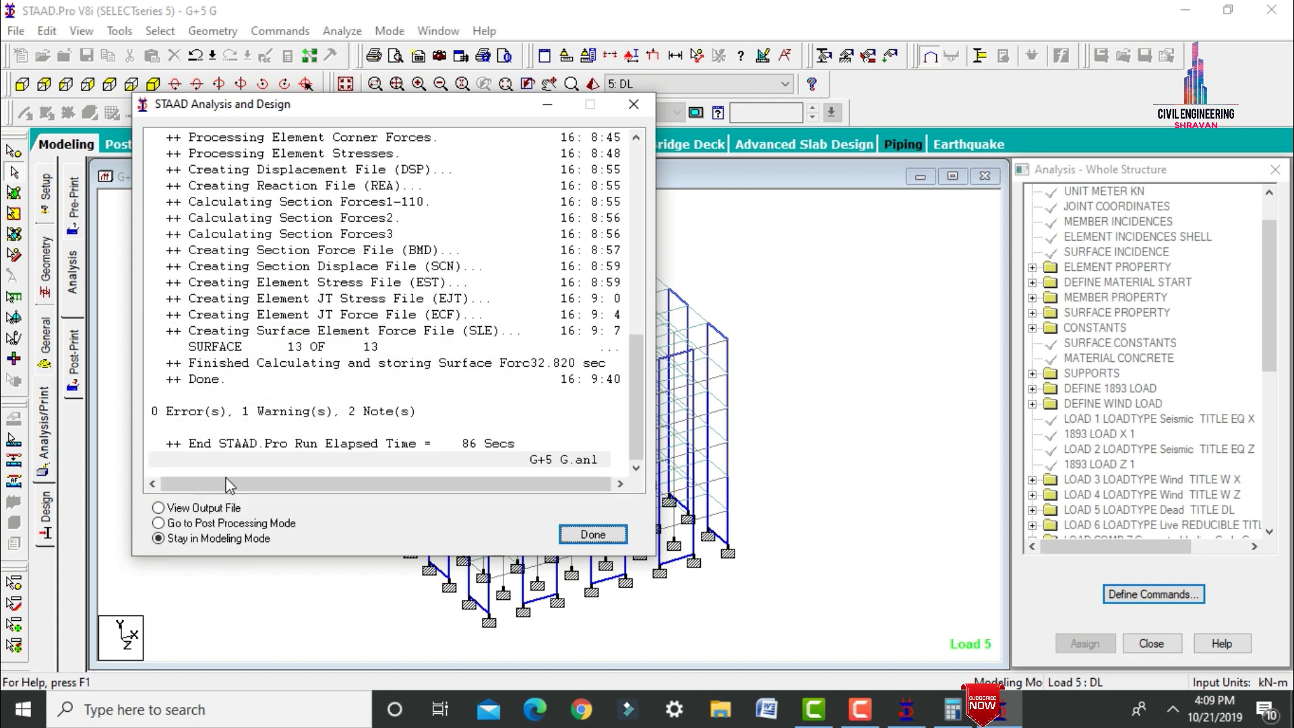
Step: Go to post-processing mode from the finished analysis and accept the results setup with all load cases selected
left_click(219, 525)
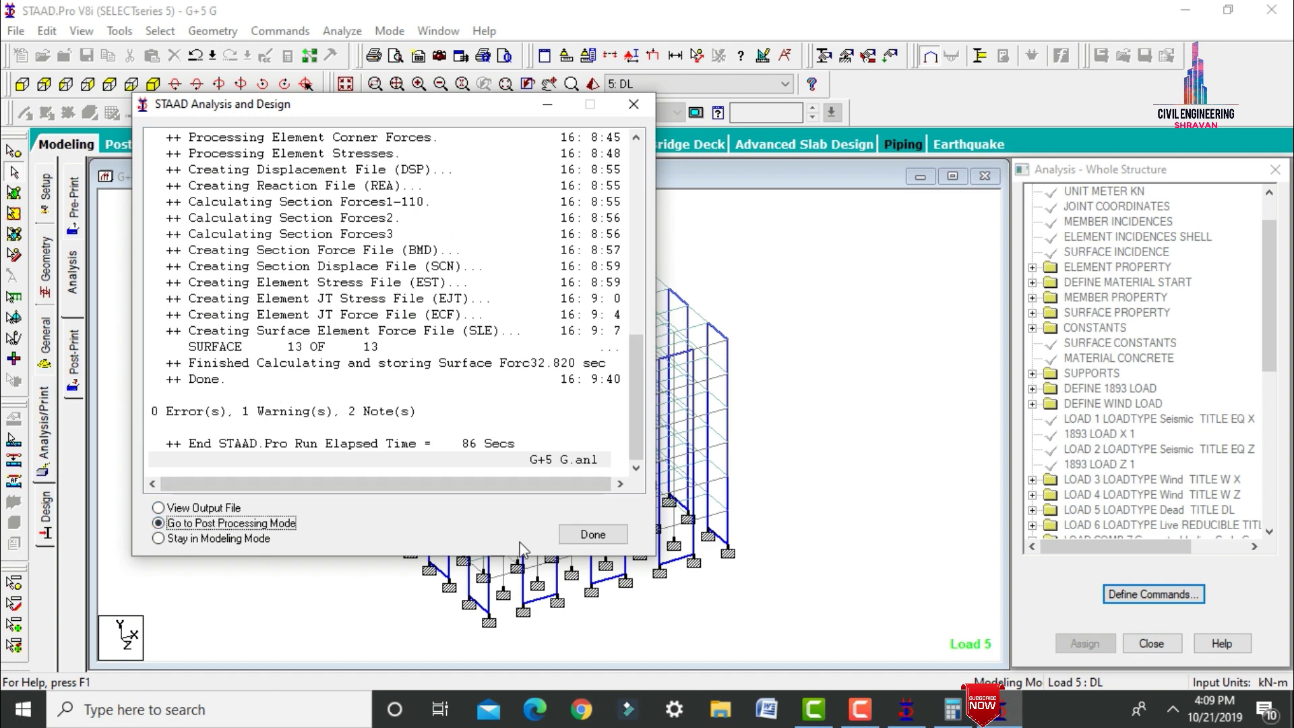
left_click(593, 534)
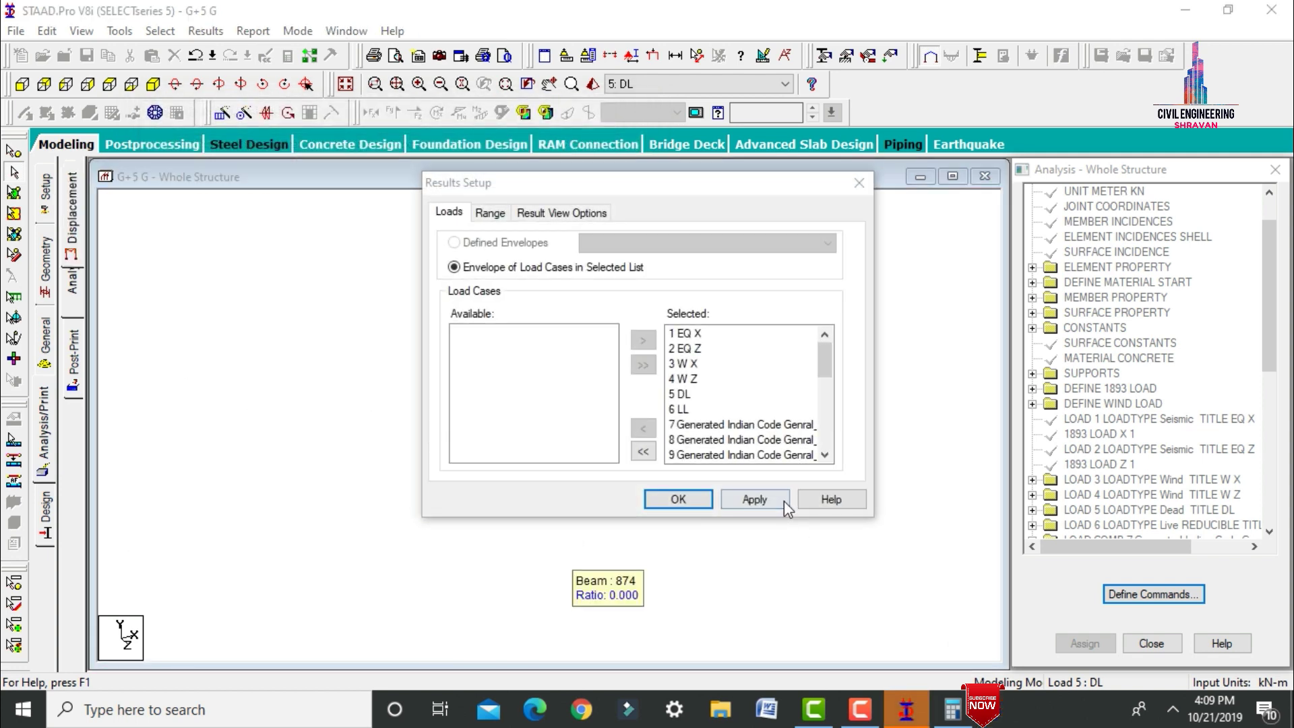
left_click(691, 497)
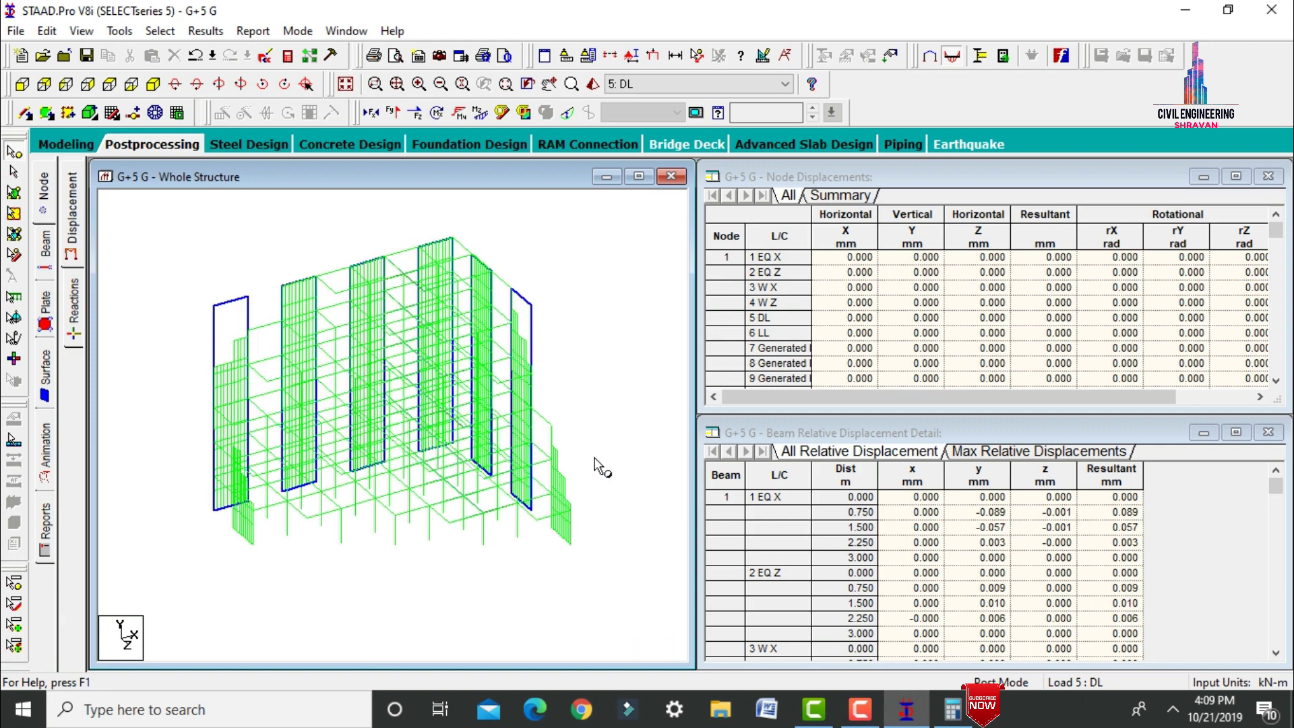
Step: View the displacement diagram for EQ X and step through the following load cases up to combination 16
left_click(639, 85)
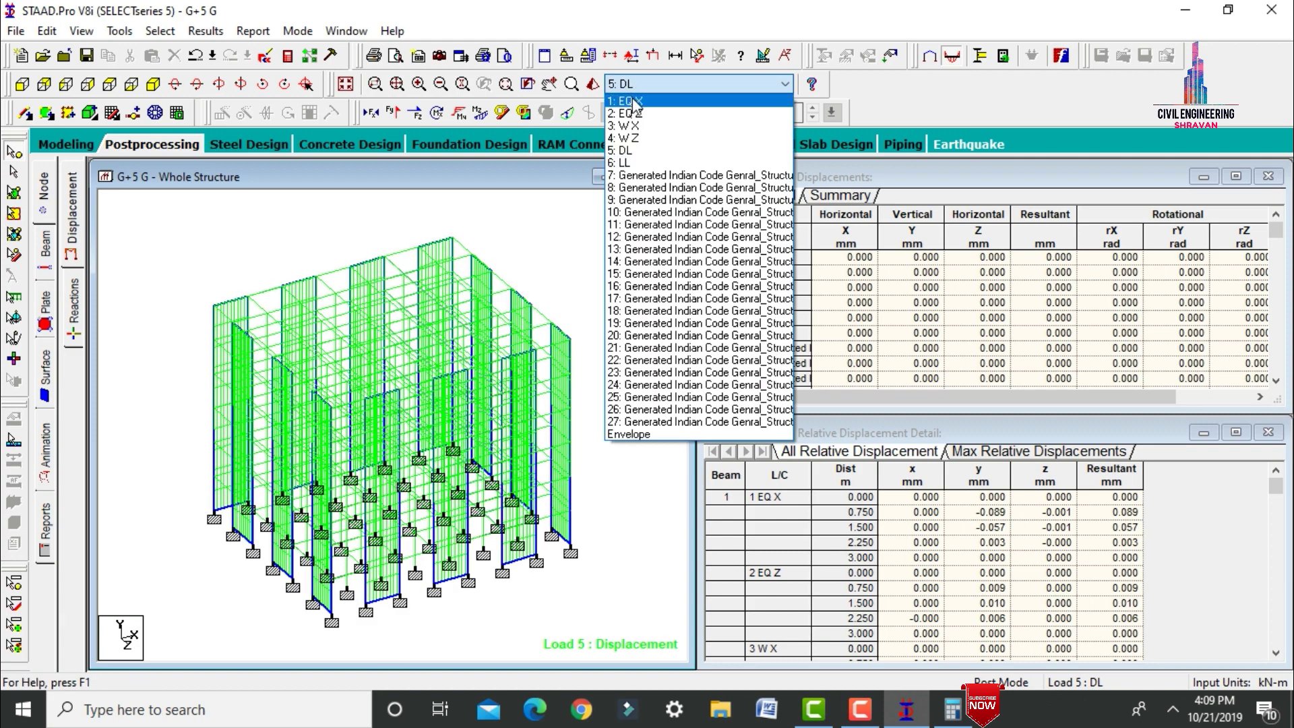
left_click(627, 101)
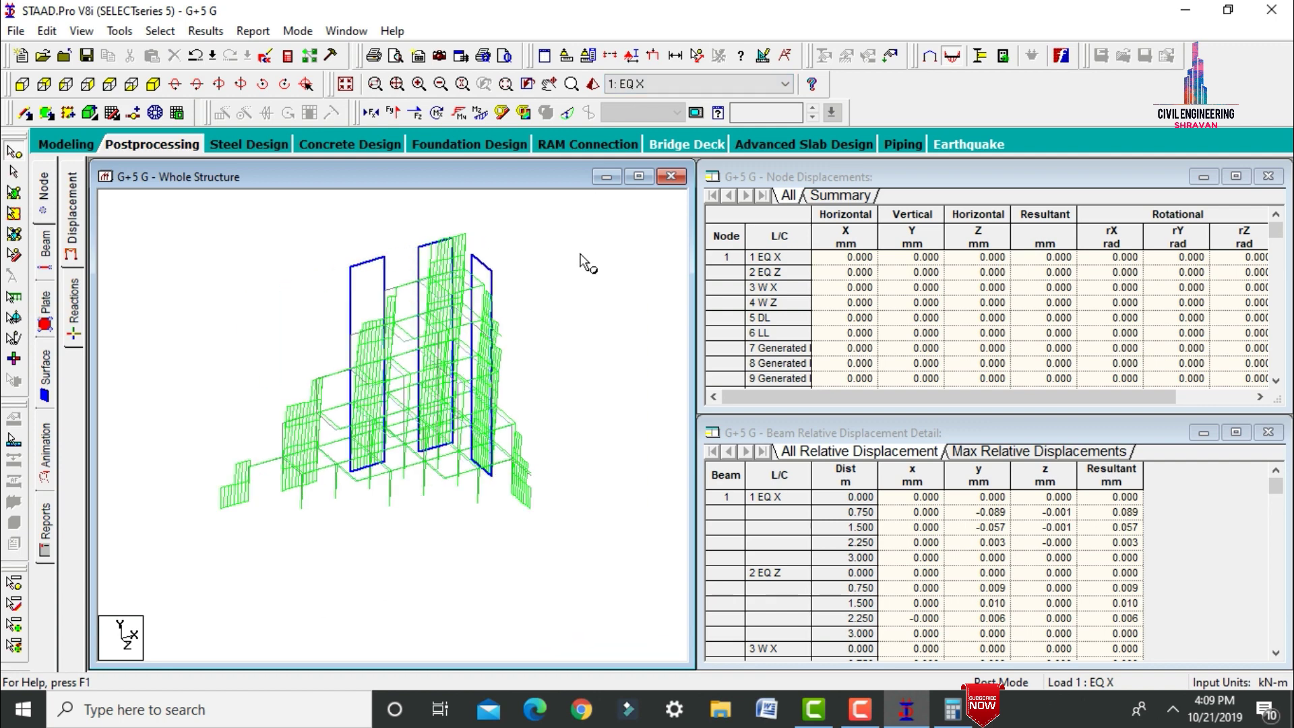
left_click(676, 84)
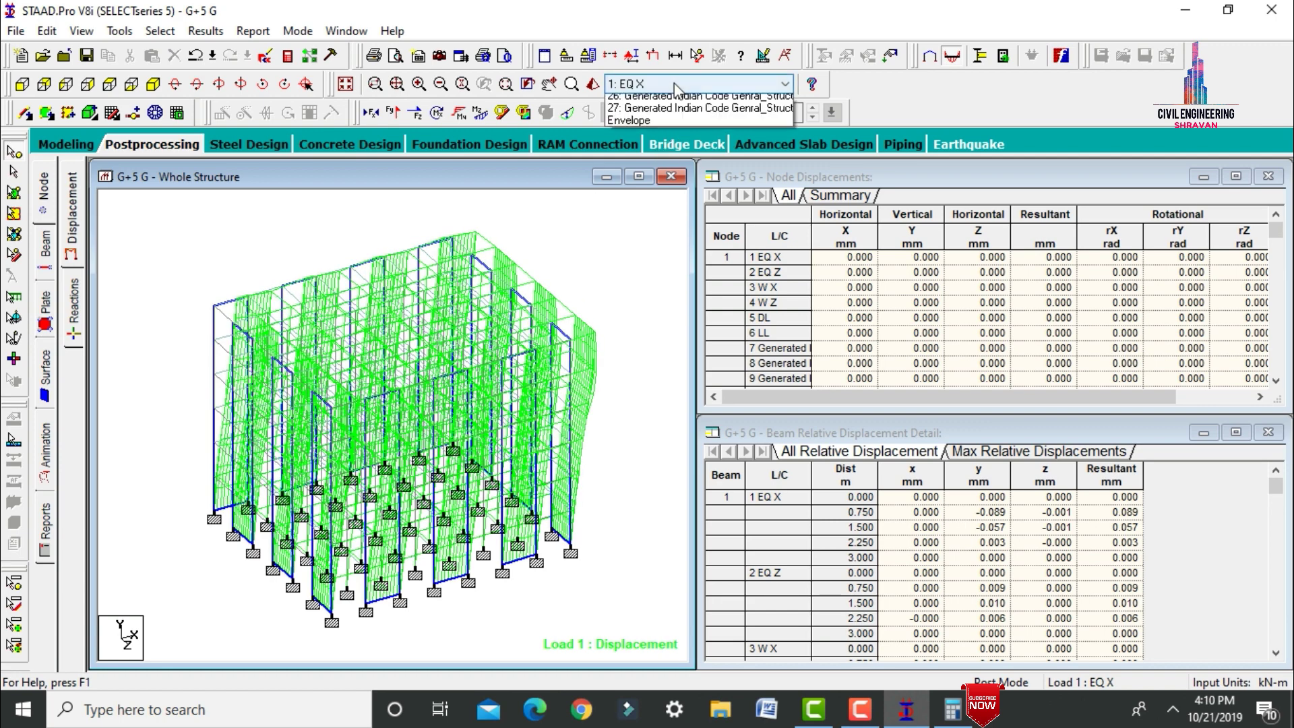
key("Down")
key("Down")
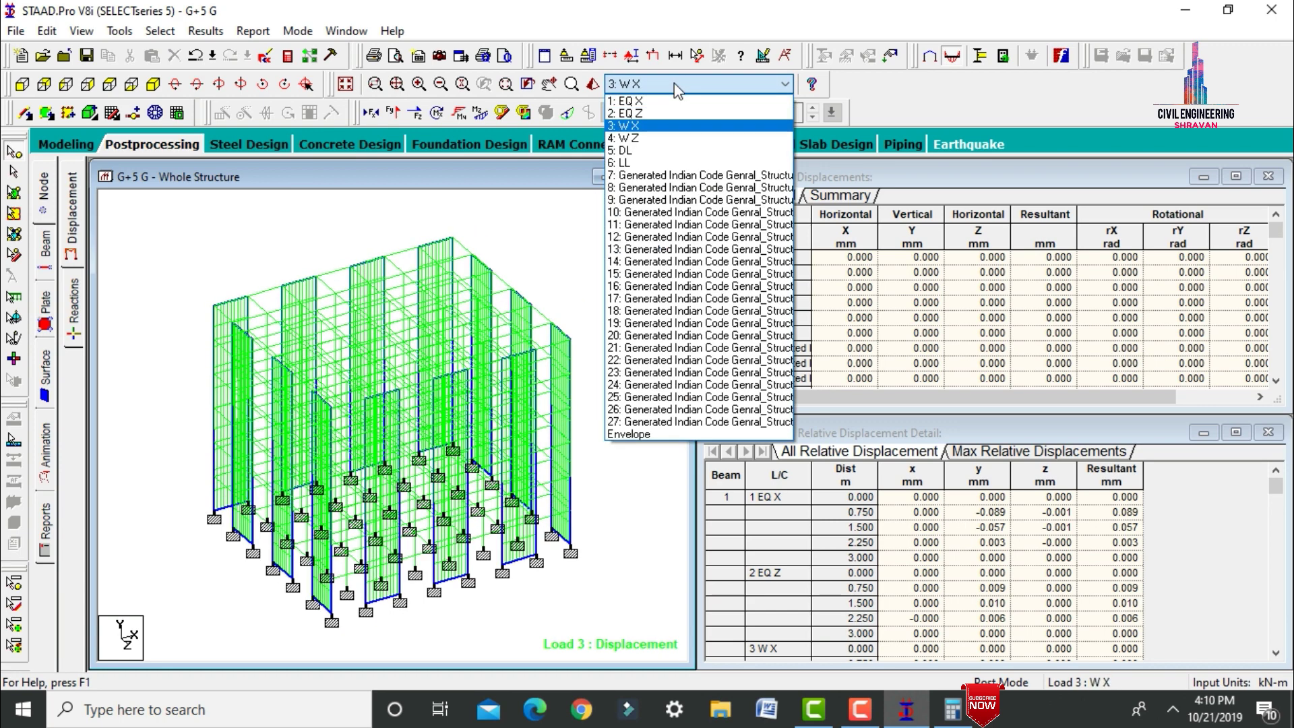
key("Down")
key("Down")
key("Down")
key("Down")
key("Down")
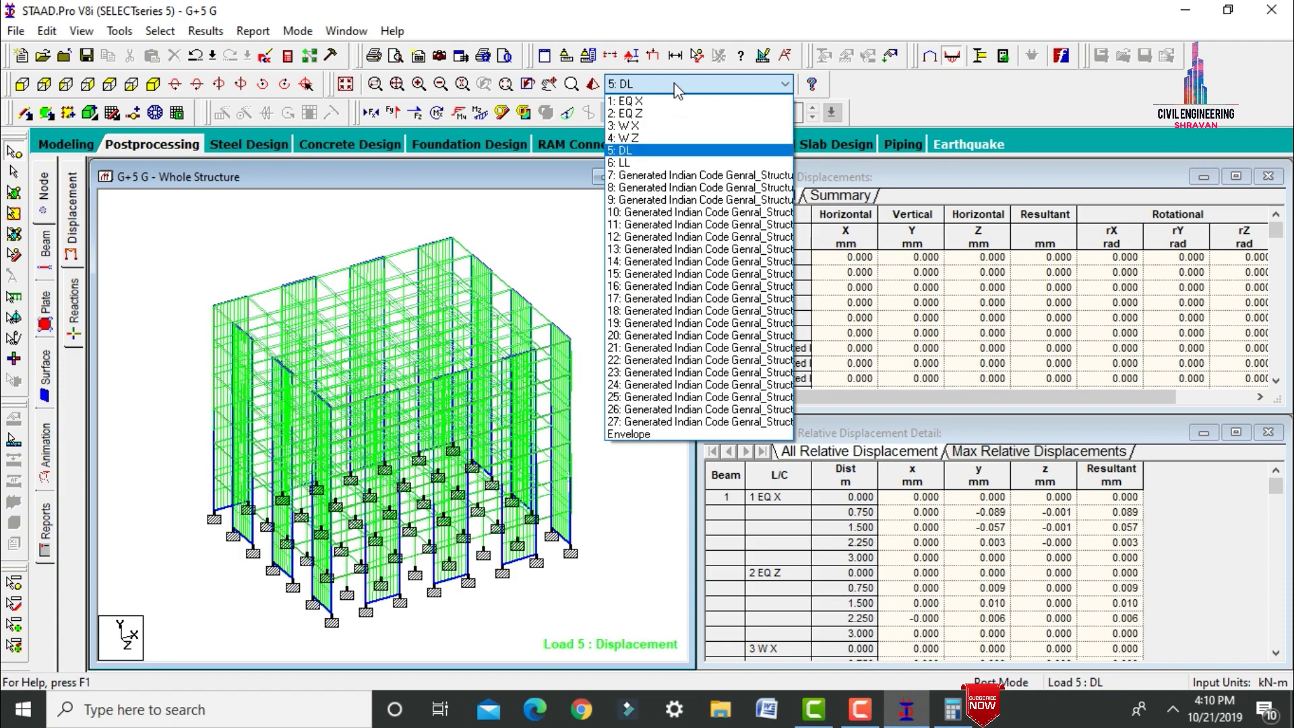
key("Down")
key("Down")
key("Down")
key("Down")
key("Down")
key("Down")
key("Down")
key("Down")
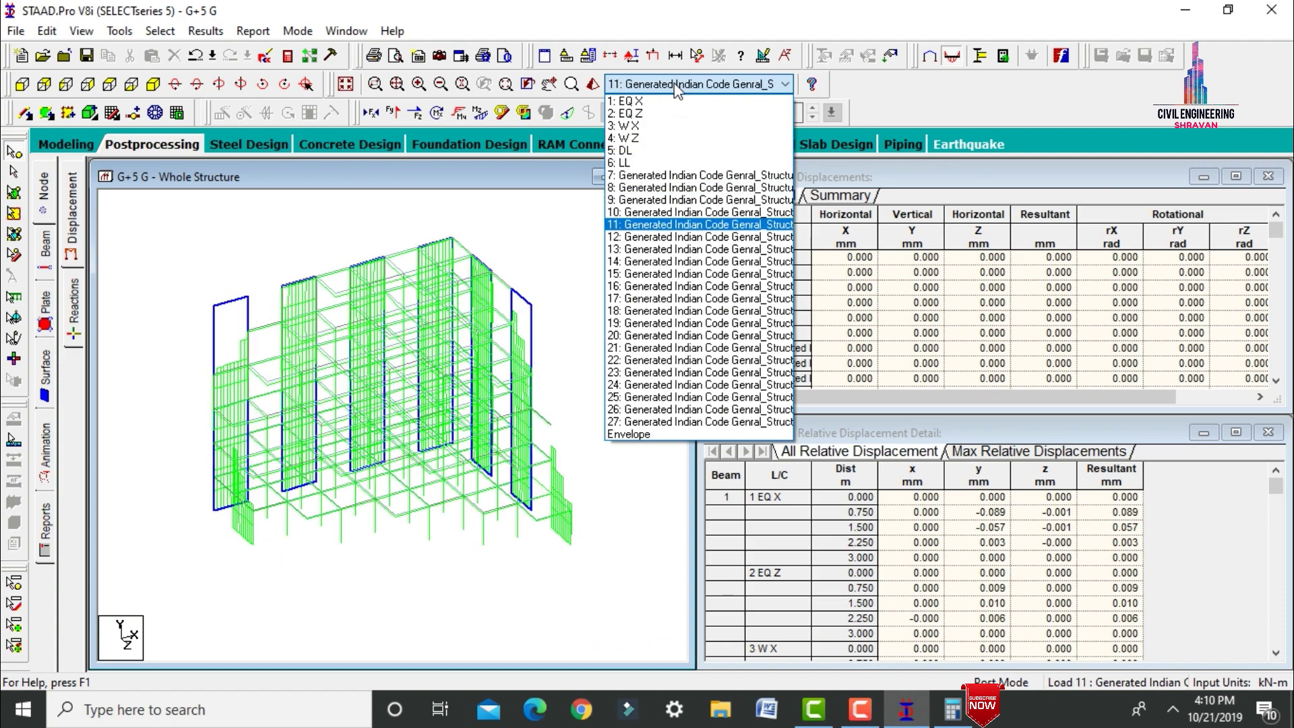
key("Return")
Step: Open the beam force results for load combination 16 and view the Shear Y and Bending Z diagrams
left_click(46, 250)
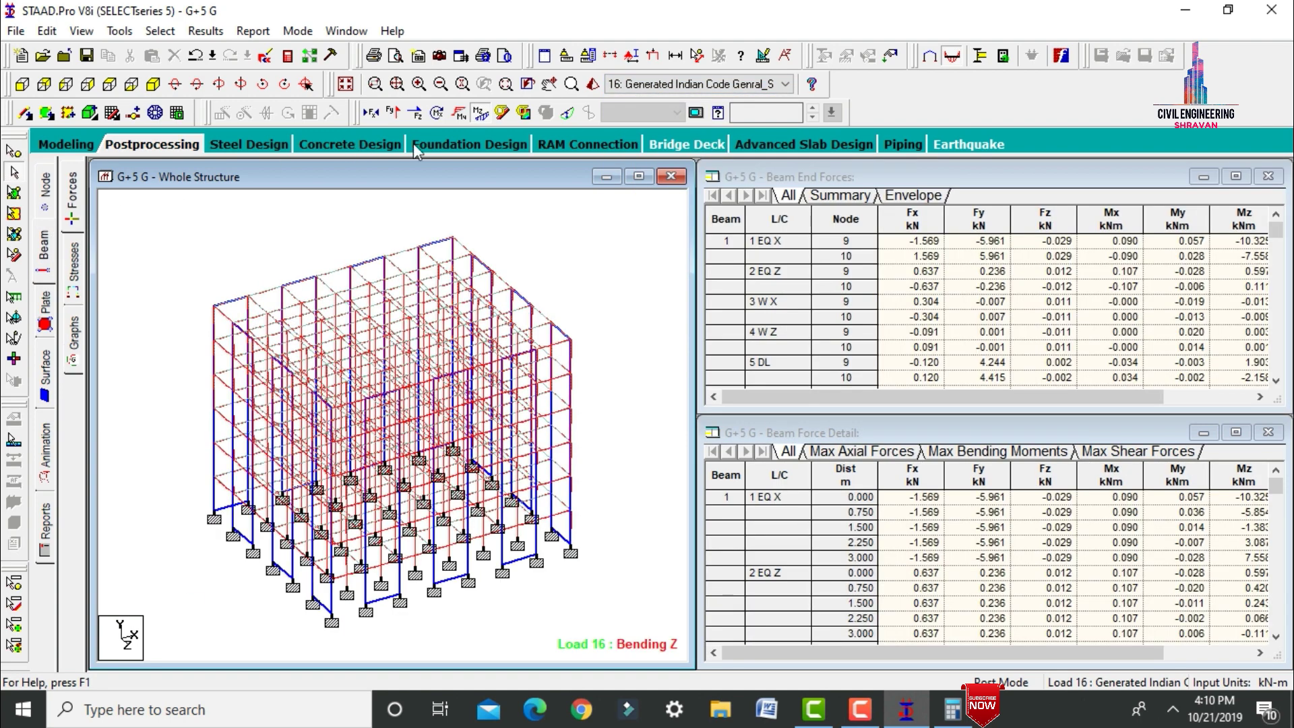
left_click(486, 115)
left_click(393, 113)
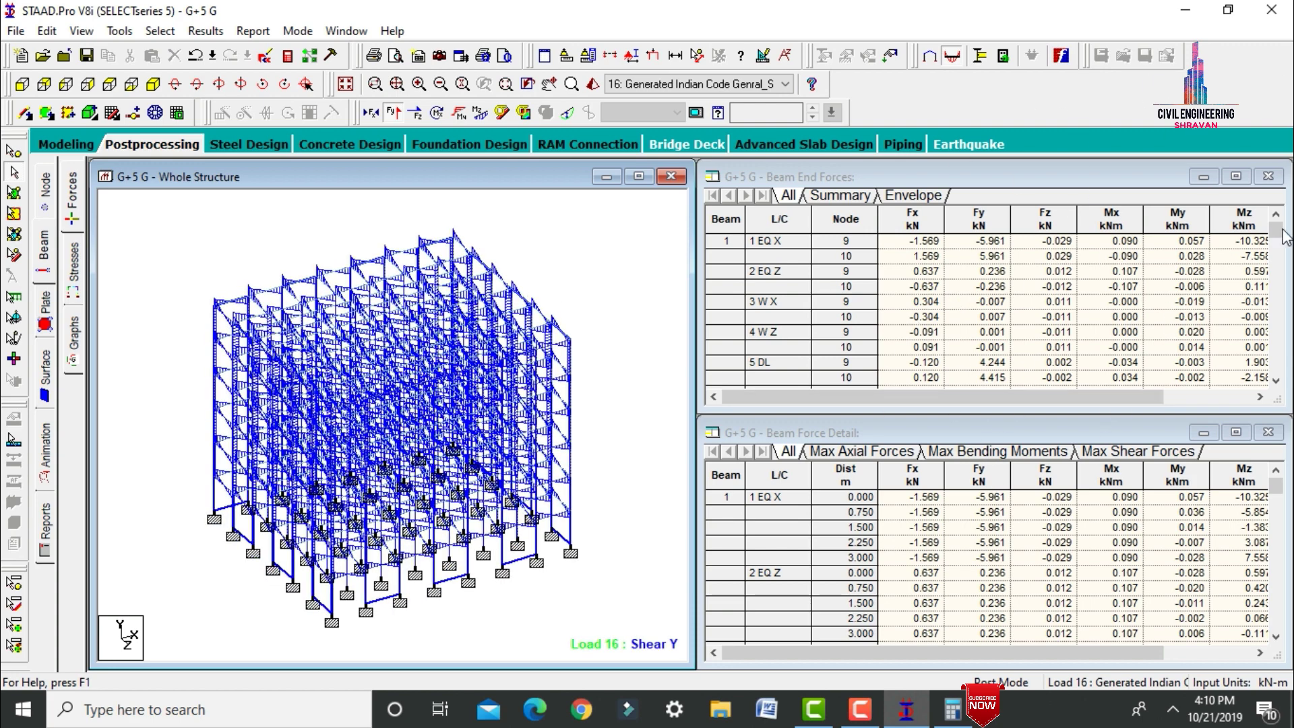
left_click(481, 112)
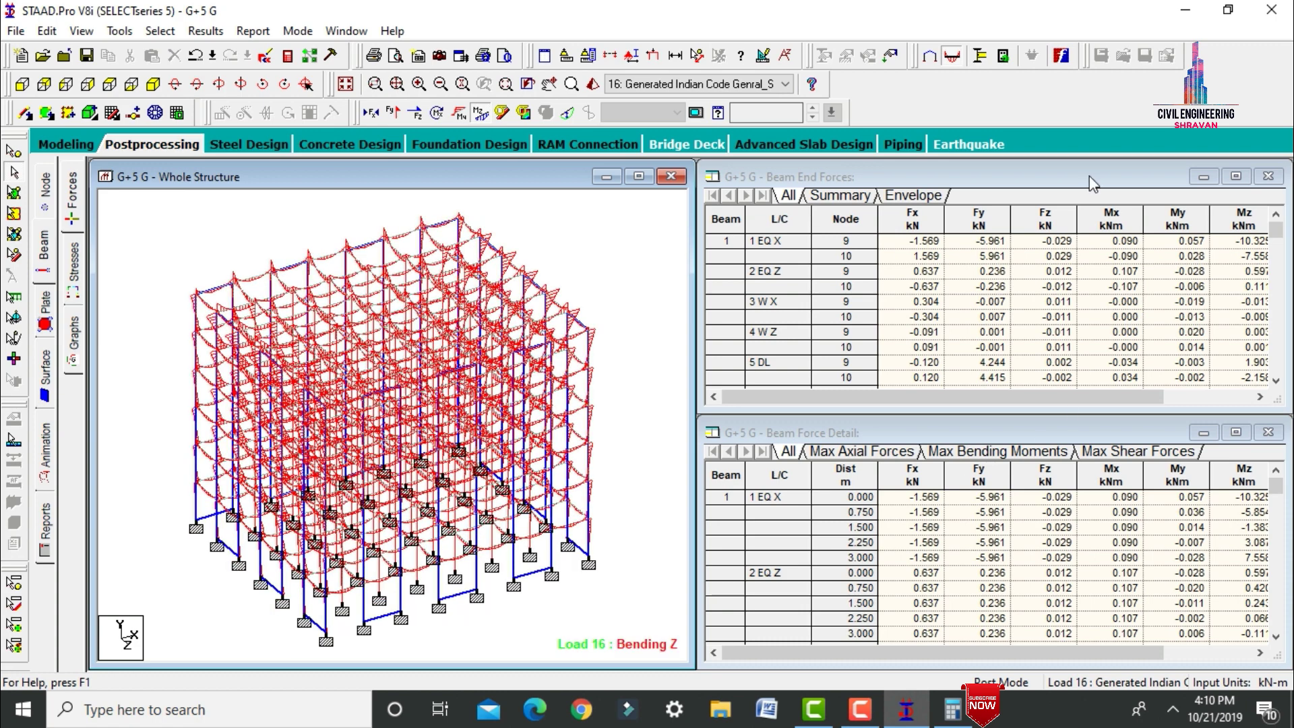
Step: Show the plate stress contour for load case EQ X with stress type Max Absolute and normal fill
left_click(52, 309)
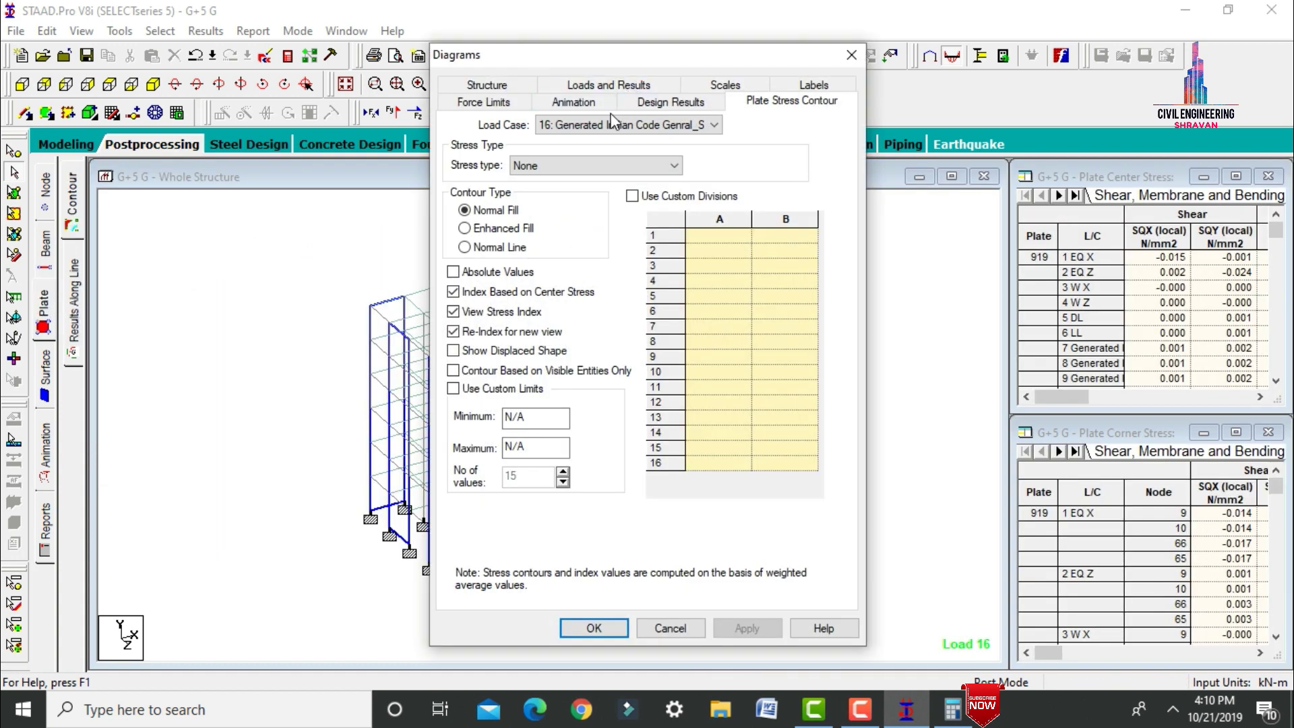
left_click(612, 123)
left_click(579, 143)
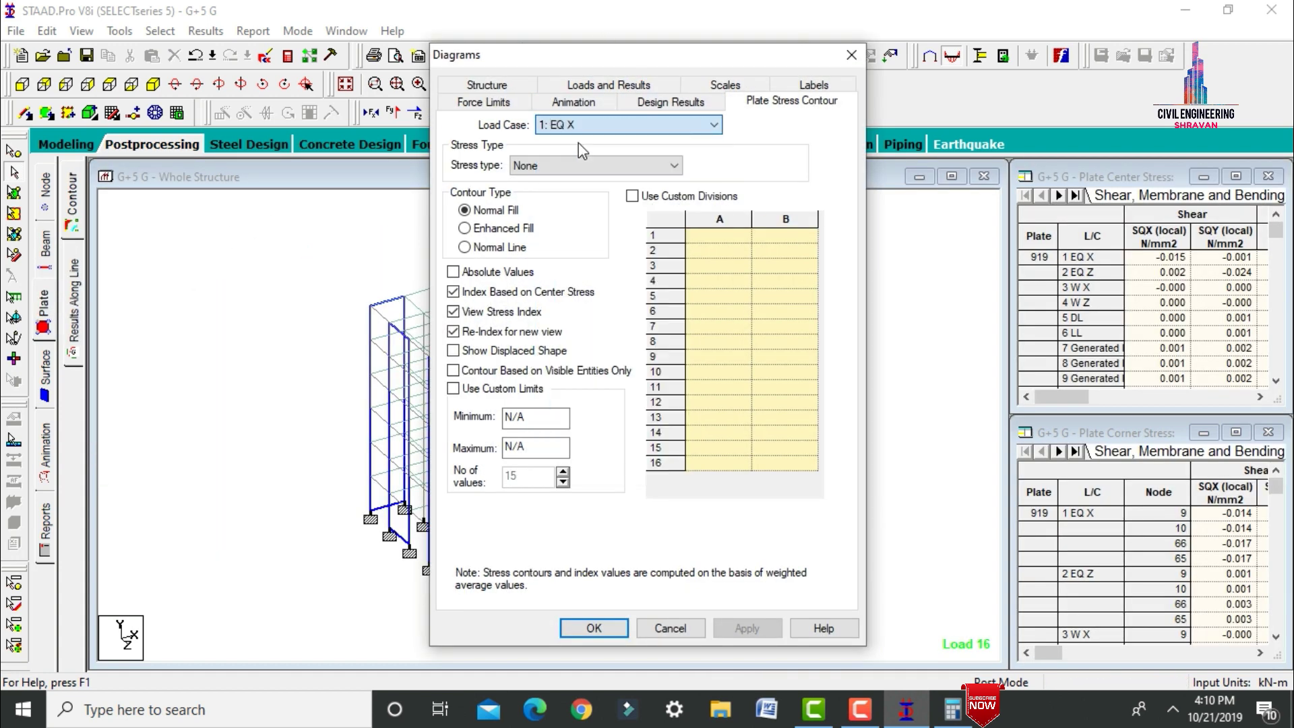
left_click(537, 195)
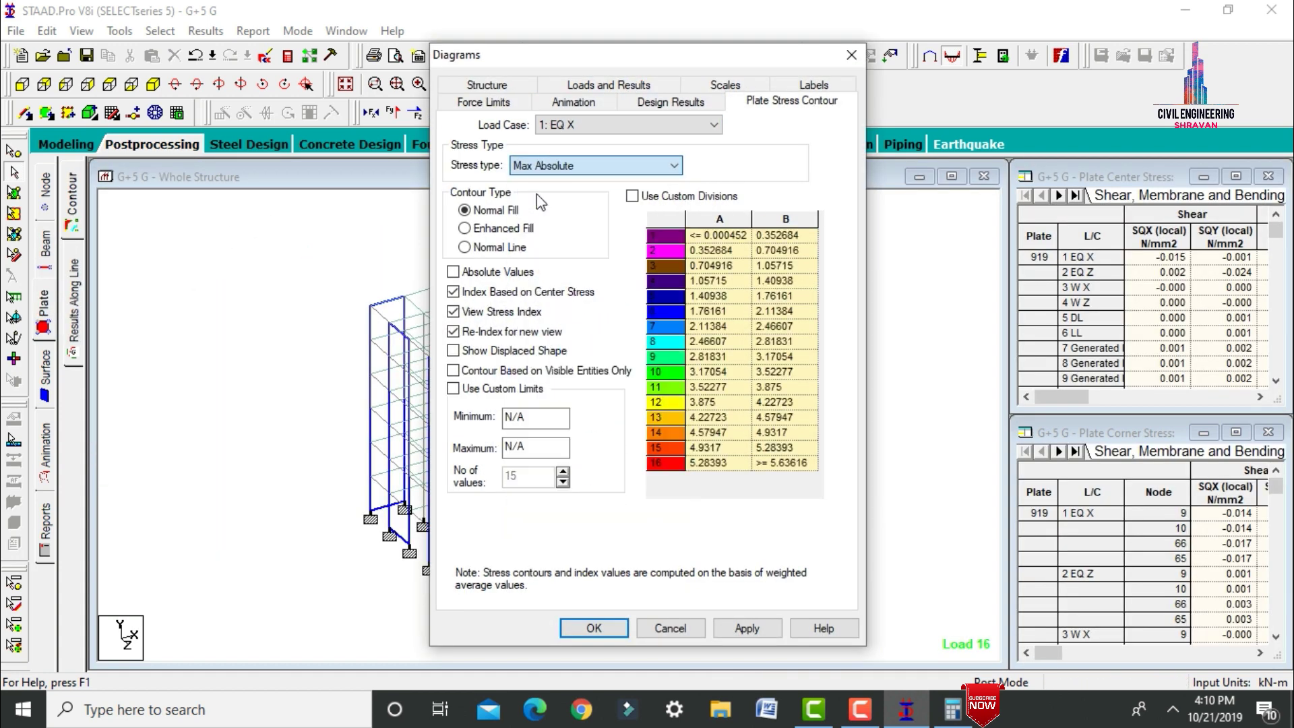
left_click(601, 627)
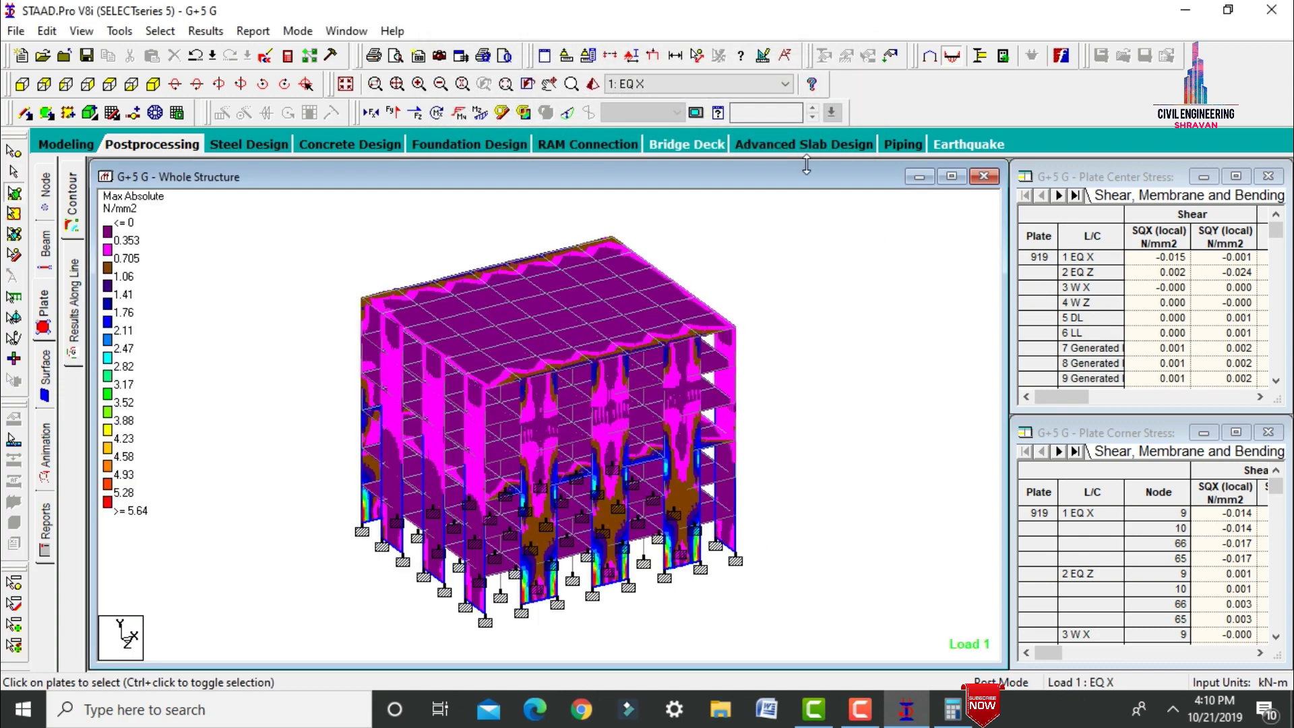
Step: Step the Max Absolute plate stress contour through the load cases from EQ Z to LL
left_click(749, 84)
left_click(691, 114)
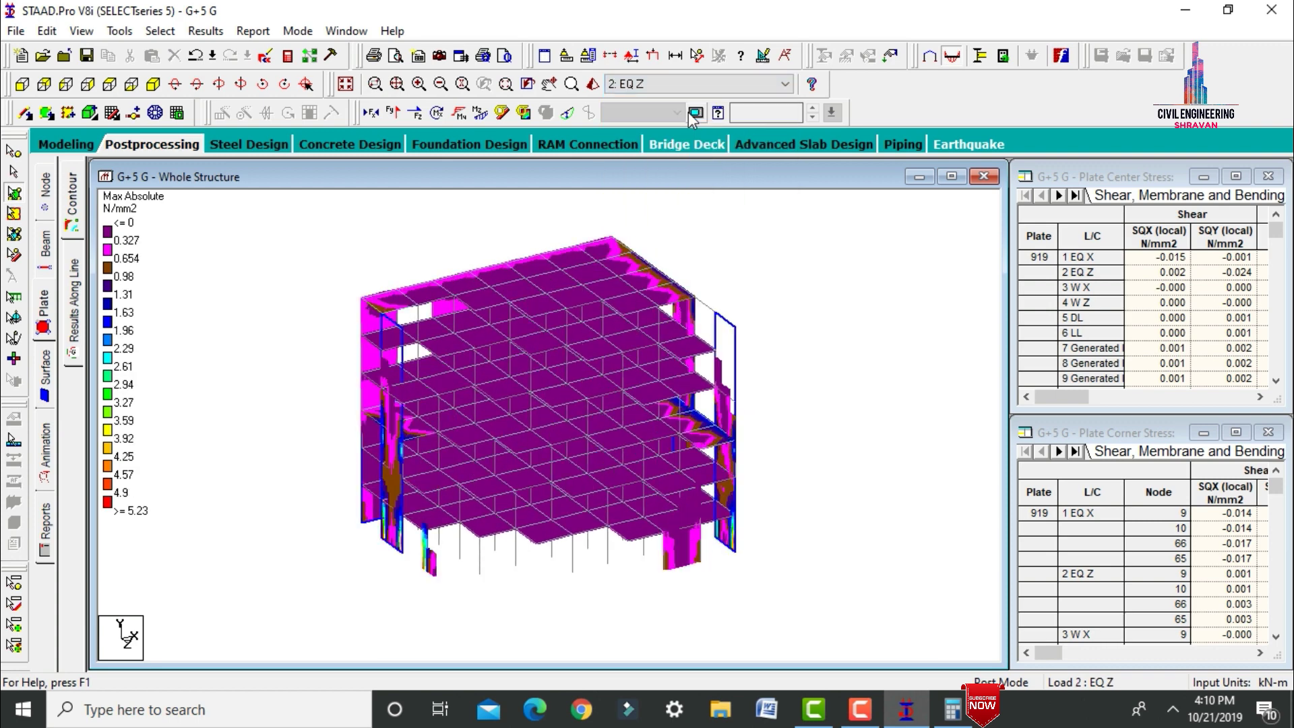
key("Down")
key("Down")
key("Down")
key("Down")
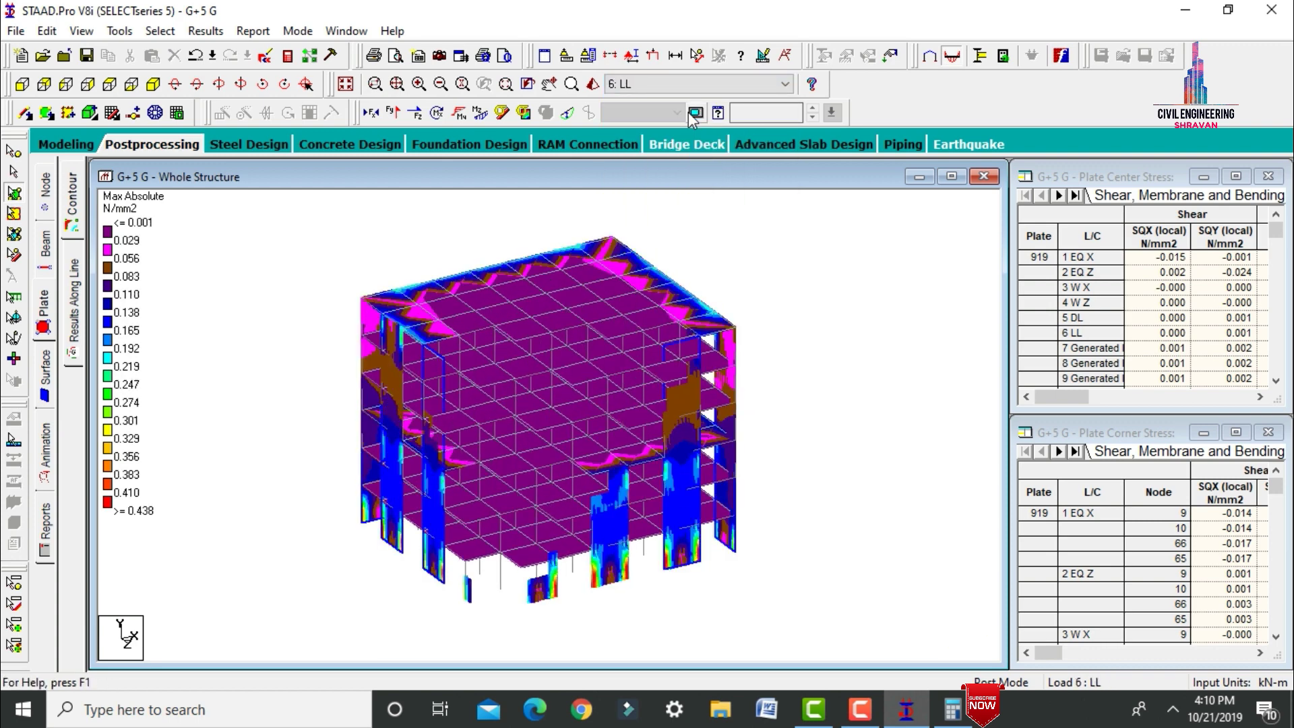
Step: Advance the Max Absolute plate stress contour through generated load combinations 7 to 9
key("Down")
key("Down")
key("Down")
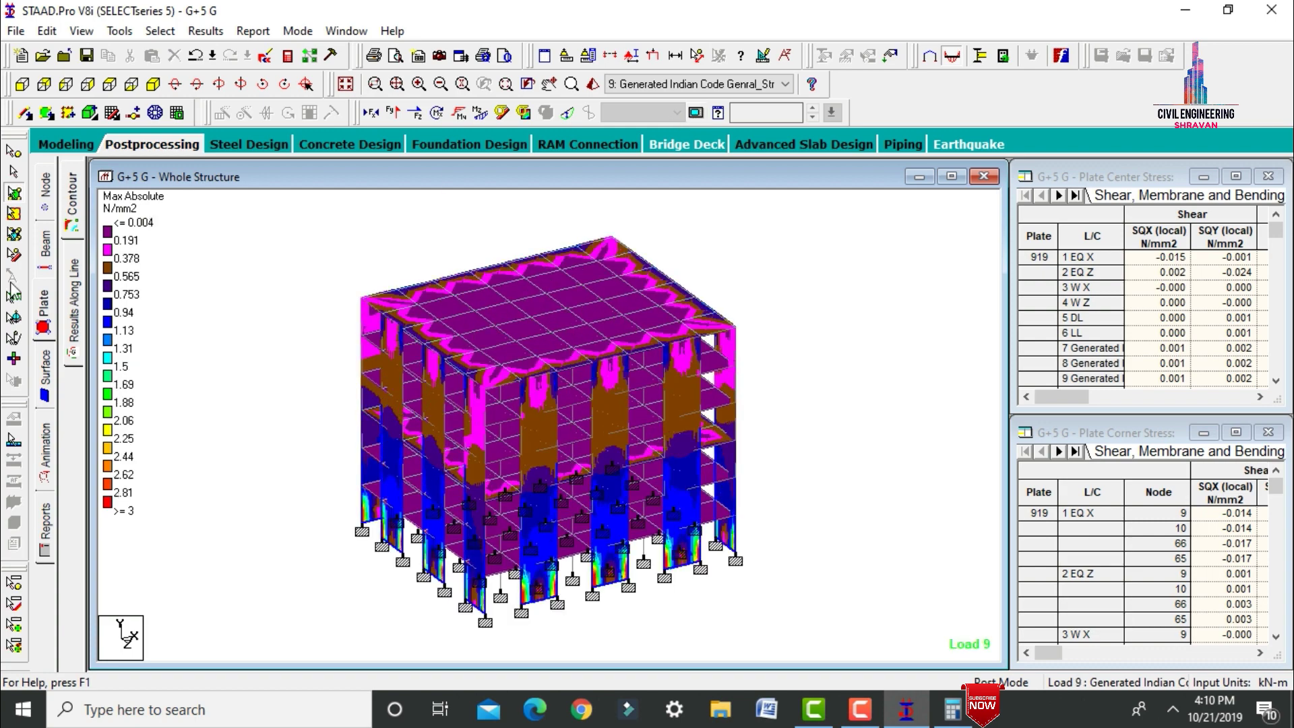
Step: Open the surface contour results and show the Max Absolute stress with normal fill for load combination 9 and load case W X
left_click(44, 367)
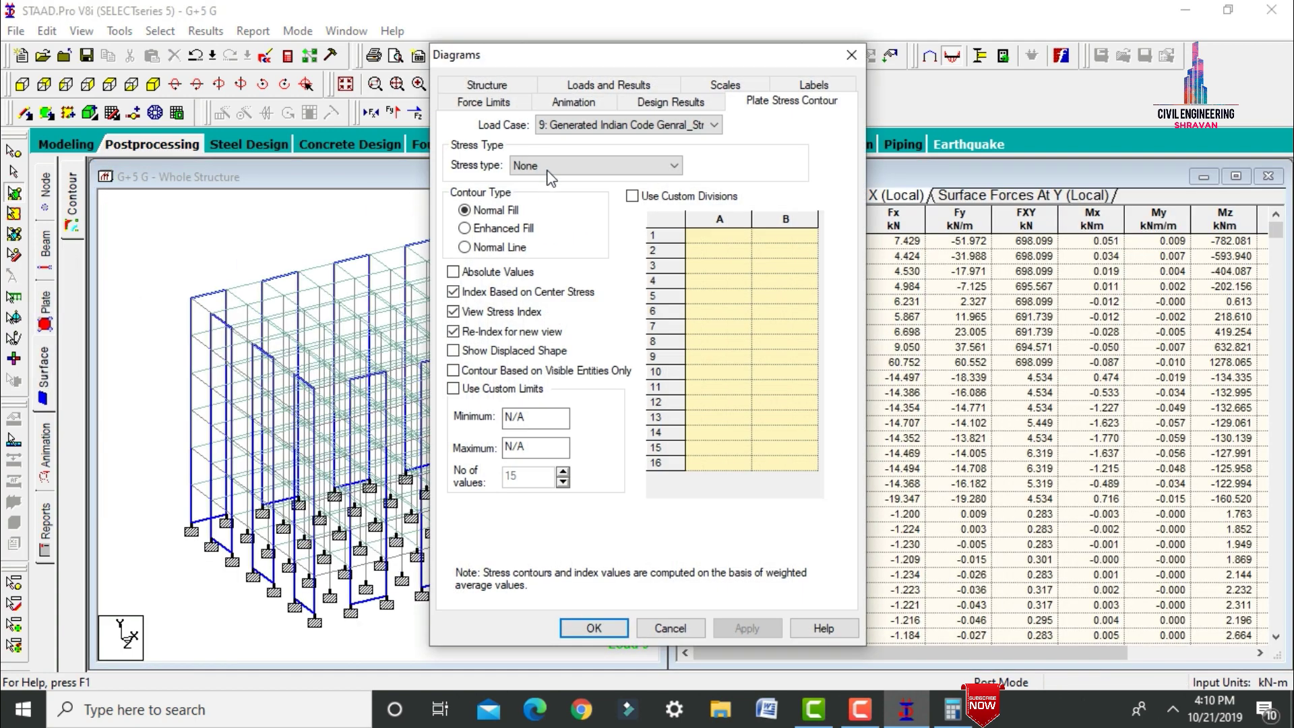
left_click(548, 171)
left_click(543, 189)
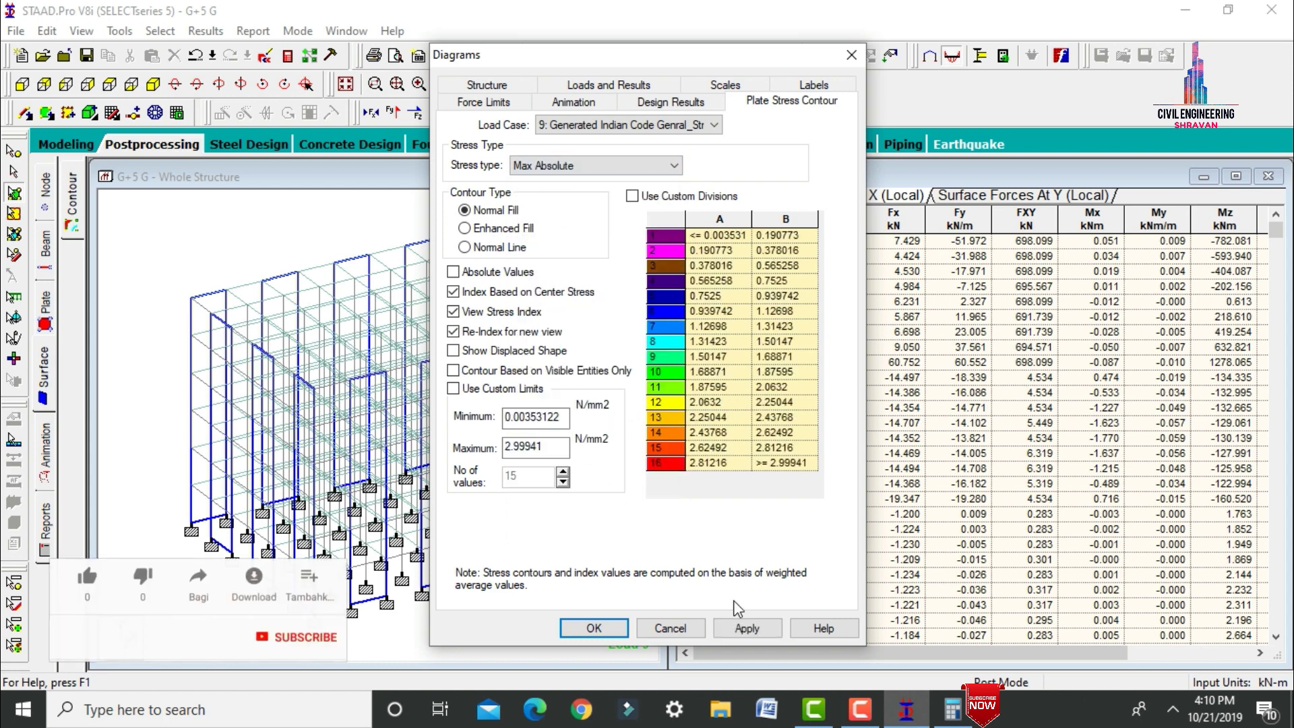
left_click(745, 629)
left_click(593, 628)
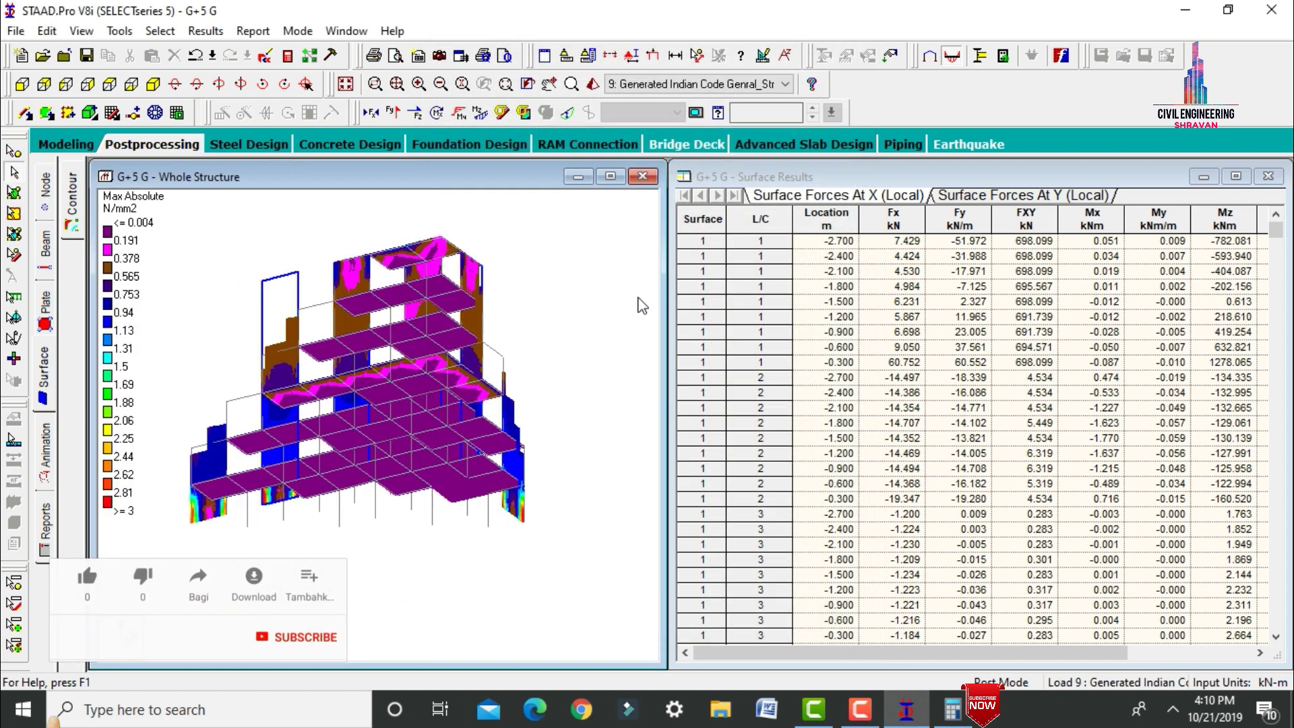
left_click(635, 83)
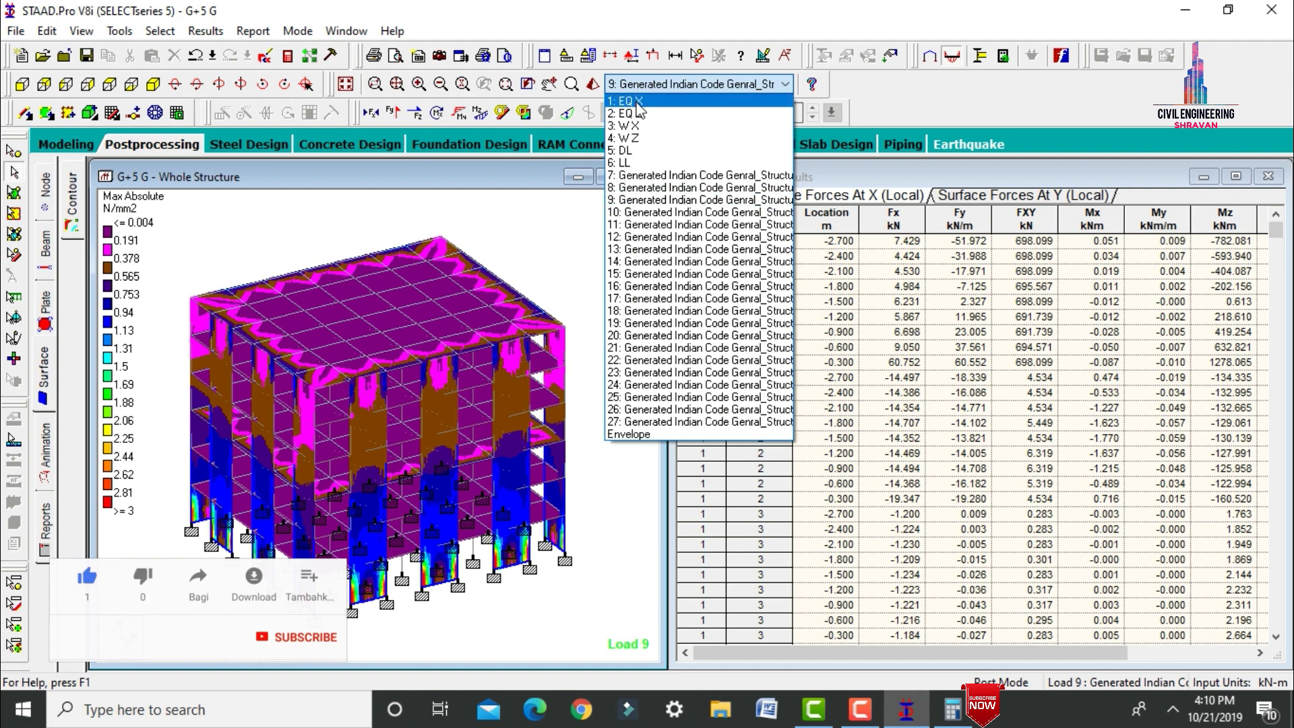
left_click(629, 125)
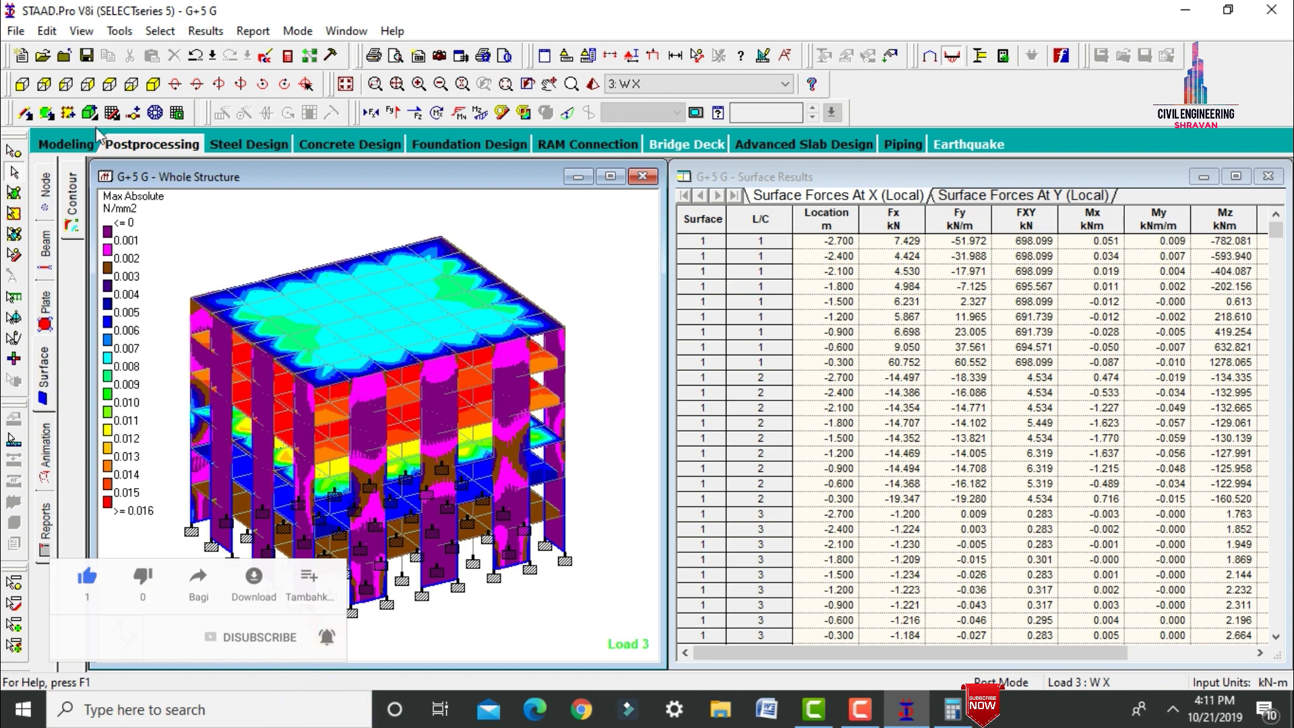
Step: Return to modeling mode, open the 3D rendered view of the building full size and rotate it to inspect the structure
left_click(70, 144)
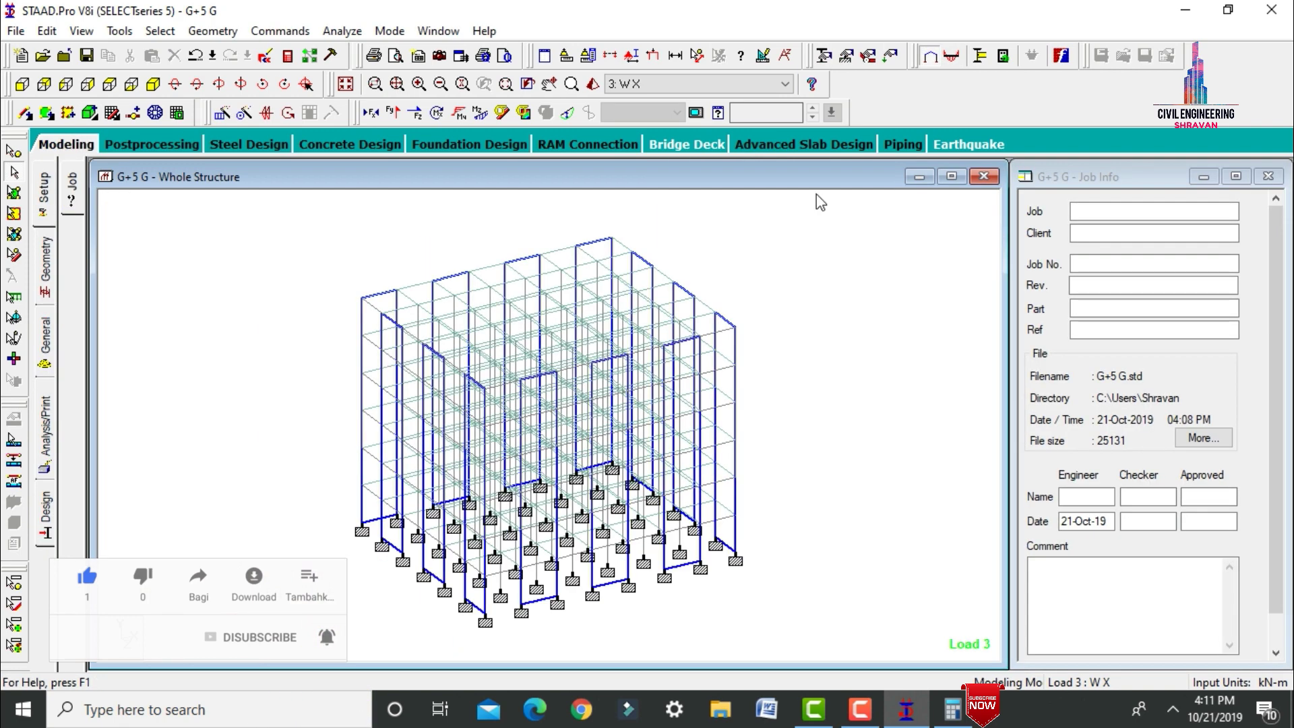
left_click(598, 86)
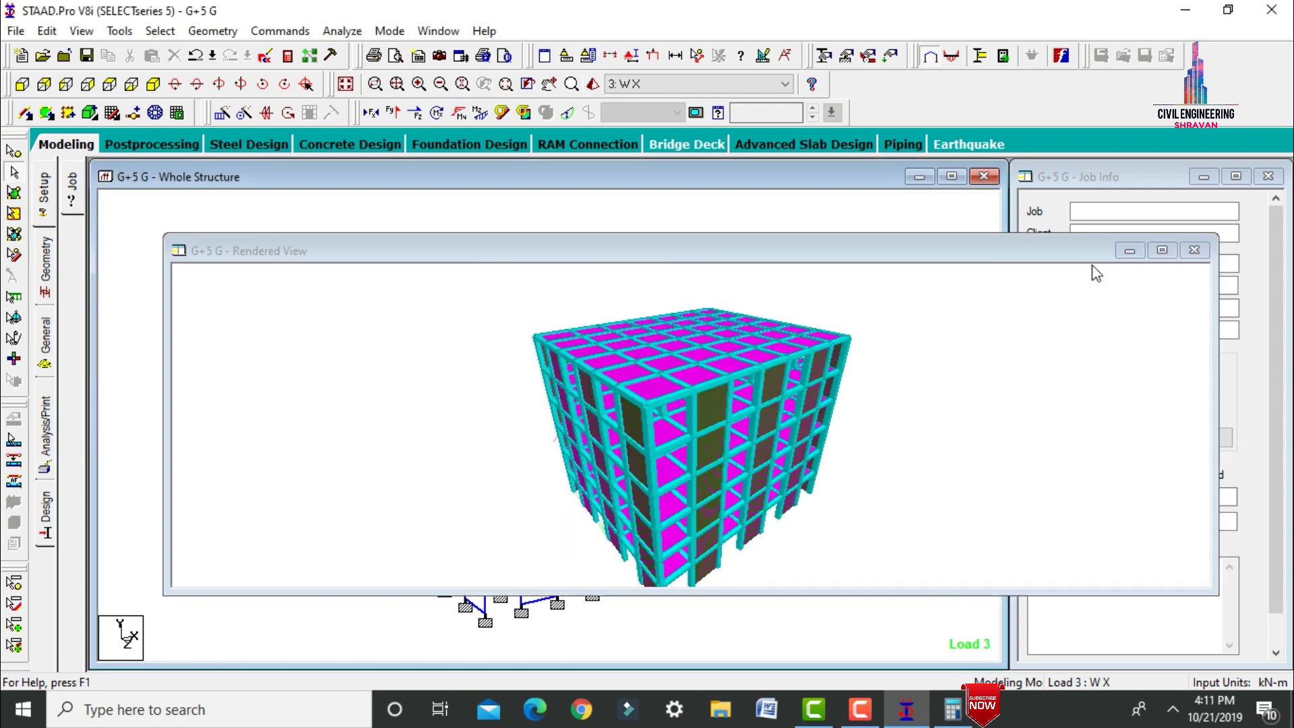
left_click(1162, 253)
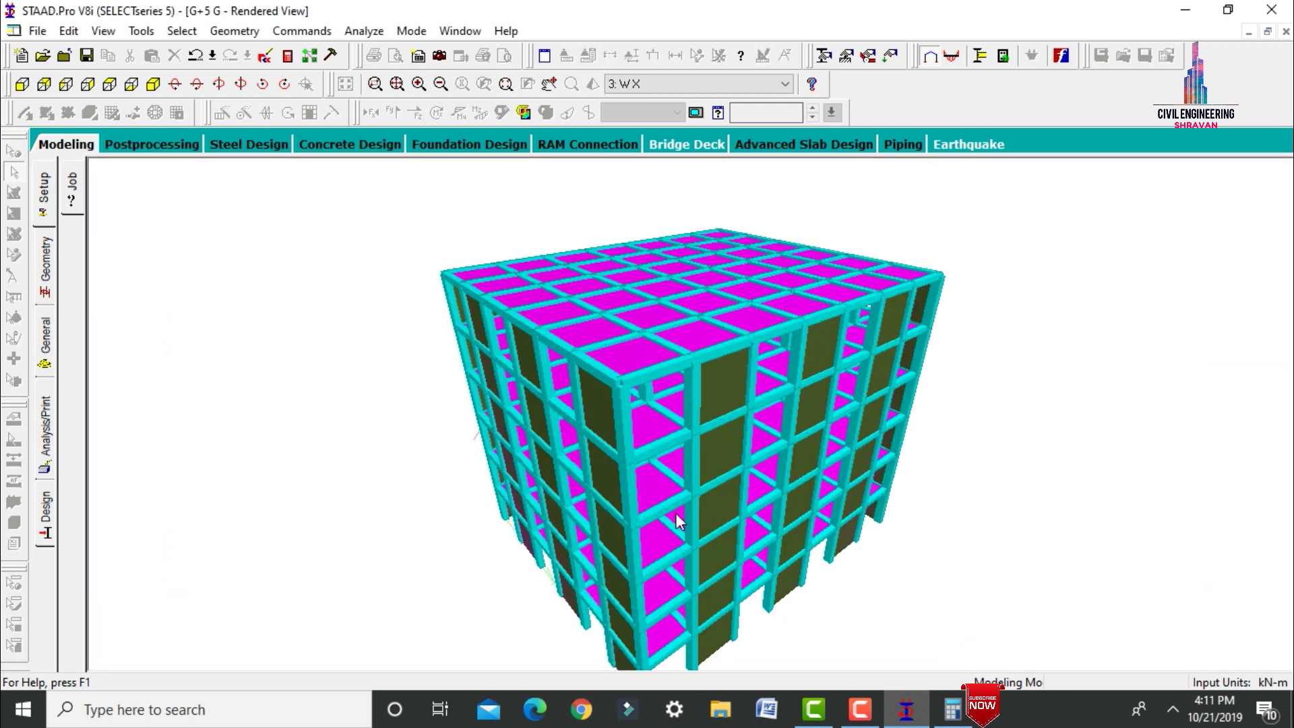
left_click_drag(677, 512, 889, 422)
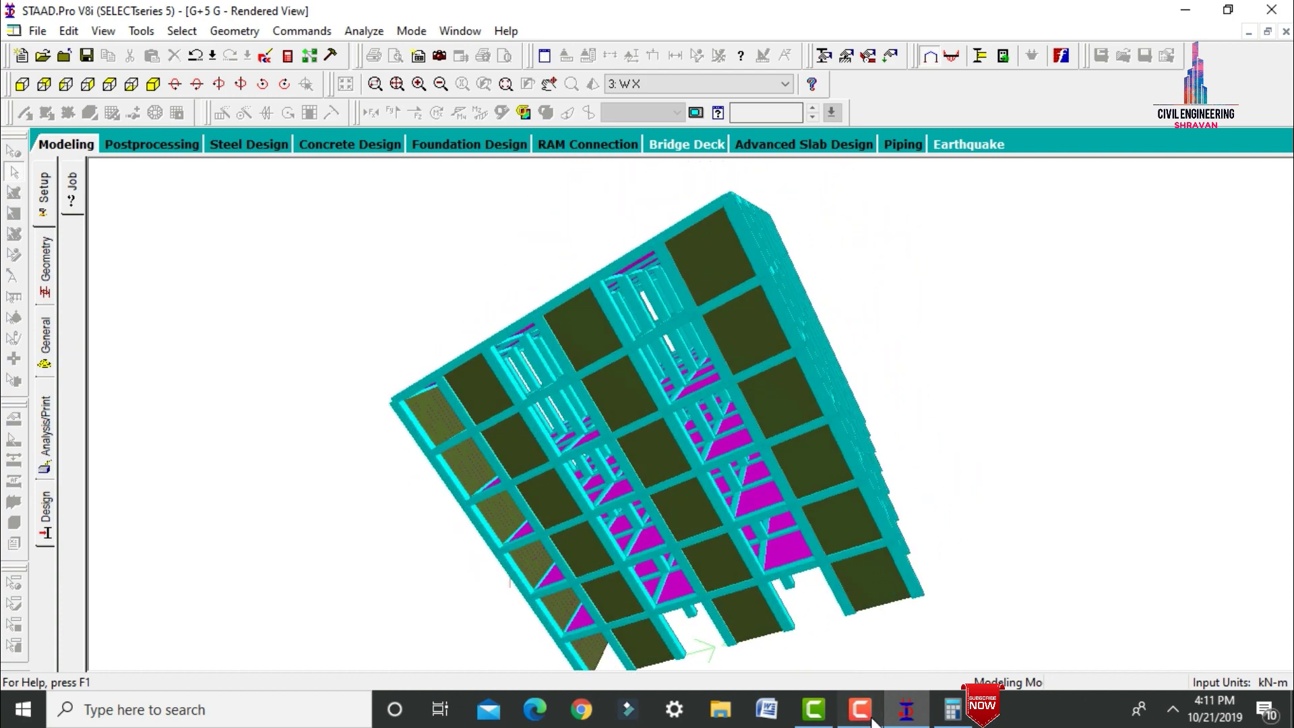